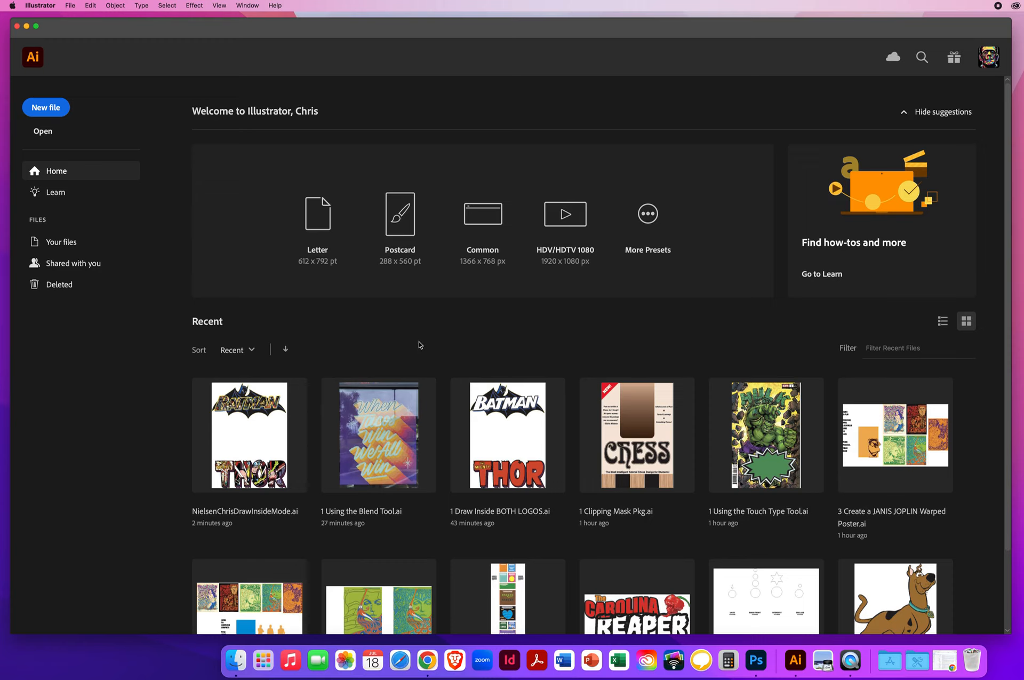
- Open the file "1 Fill in the Symbols Map.ai" from the 10.1 Illust. Symbols folder inside Ai - CHAPTER 10
{"action": "left_click", "coordinate": [69, 6]}
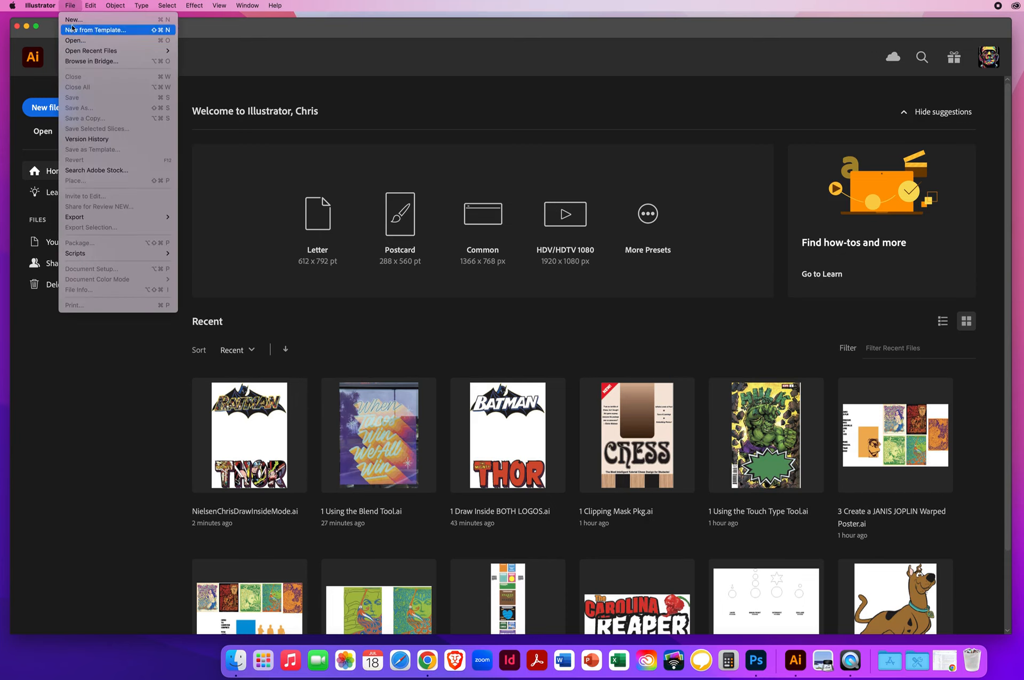
{"action": "left_click", "coordinate": [70, 41]}
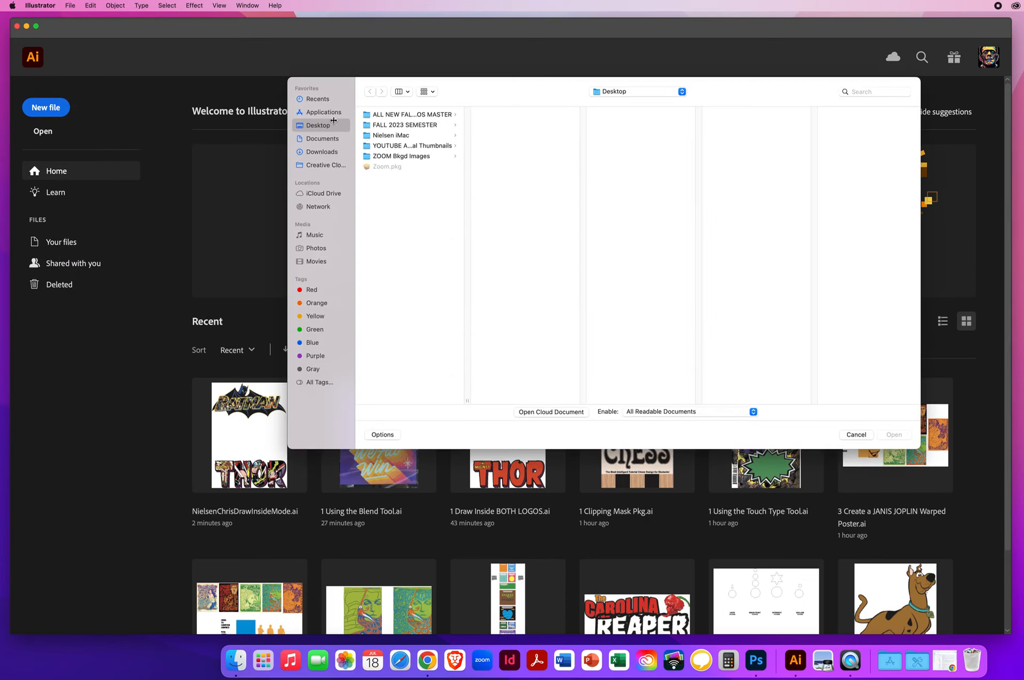
{"action": "left_click", "coordinate": [409, 115]}
{"action": "left_click", "coordinate": [512, 114]}
{"action": "left_click", "coordinate": [647, 198]}
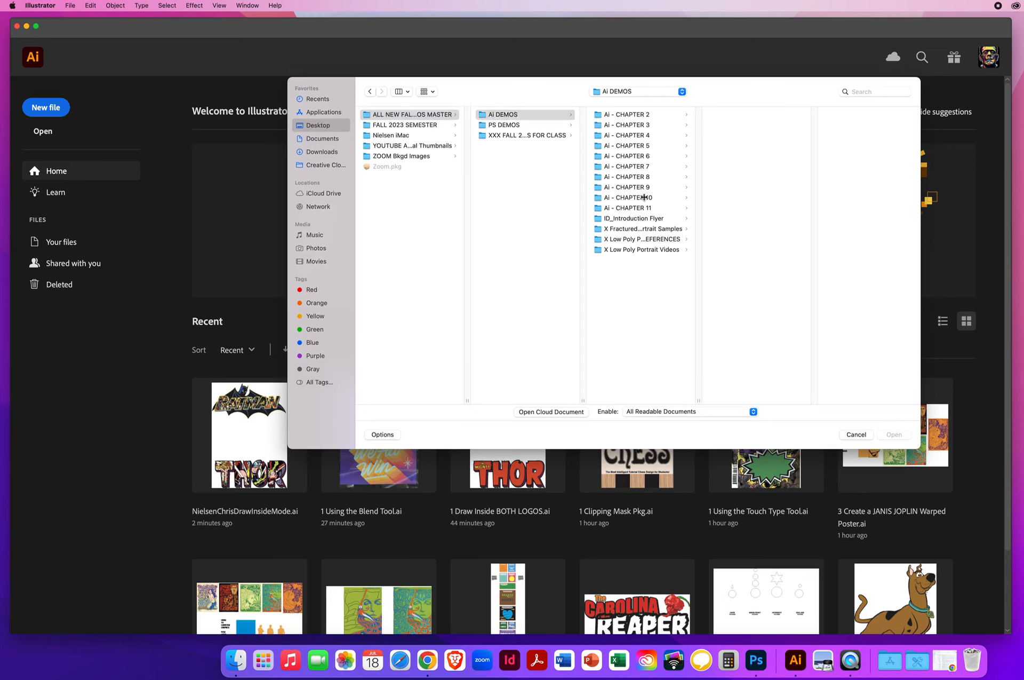
{"action": "left_click", "coordinate": [753, 114]}
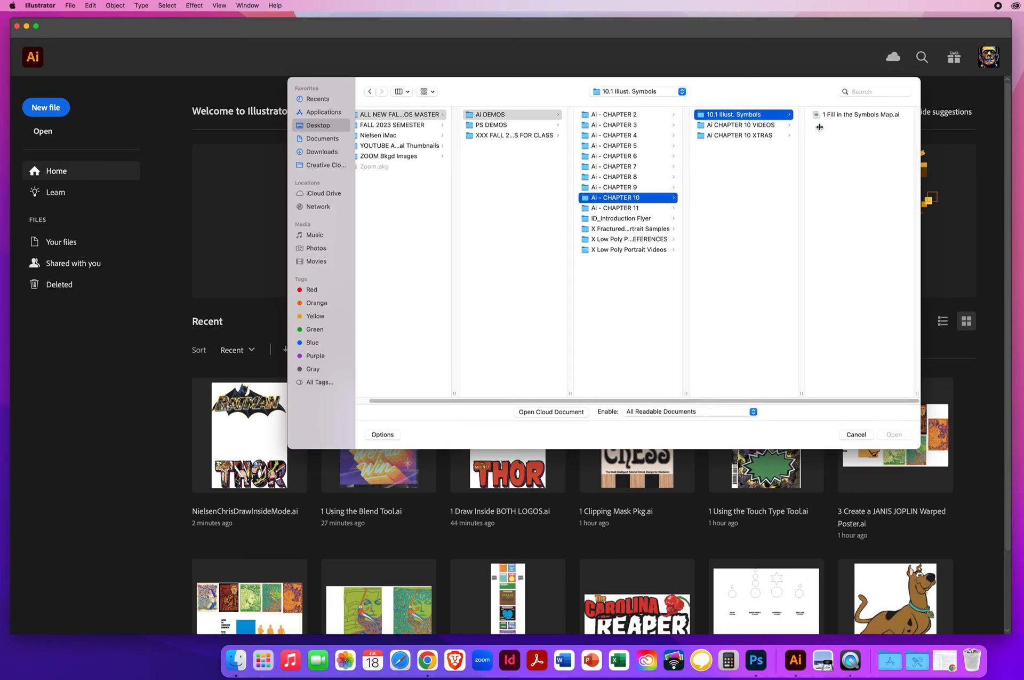
{"action": "left_click", "coordinate": [836, 116]}
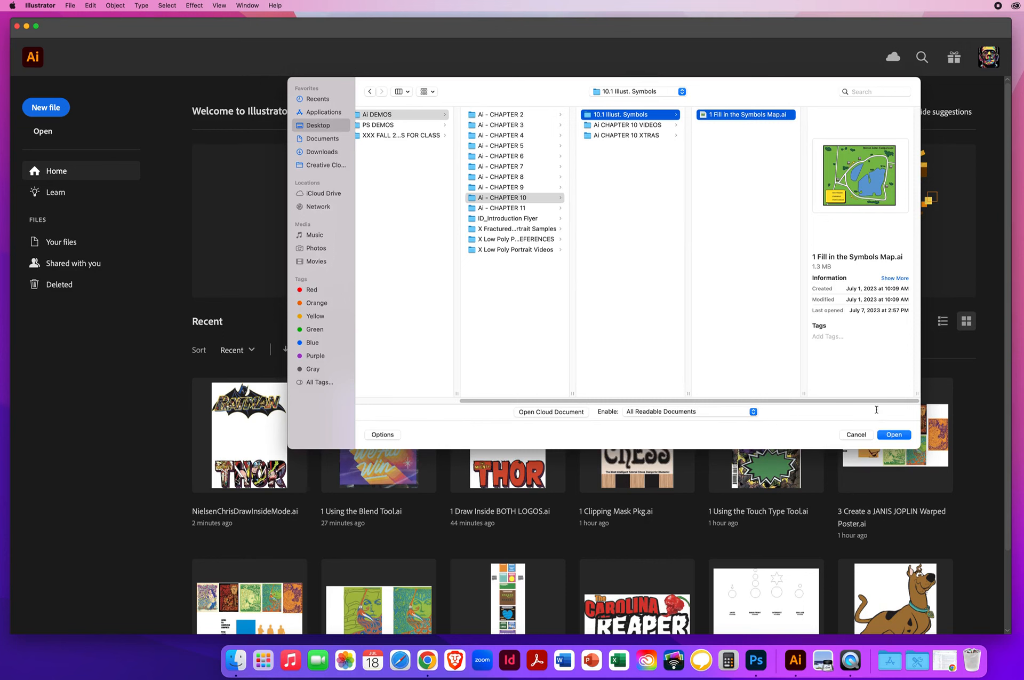
{"action": "left_click", "coordinate": [893, 435]}
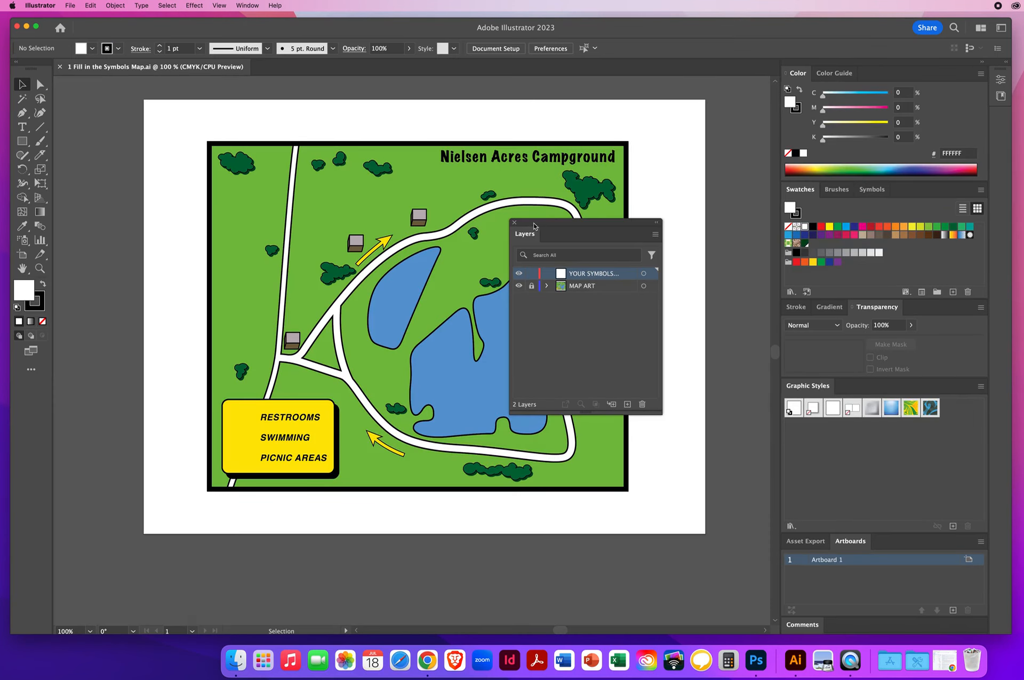
- Place the Layers panel beside the campground map and widen it enough to show full layer names
{"action": "left_click_drag", "start_coordinate": [536, 226], "coordinate": [670, 230]}
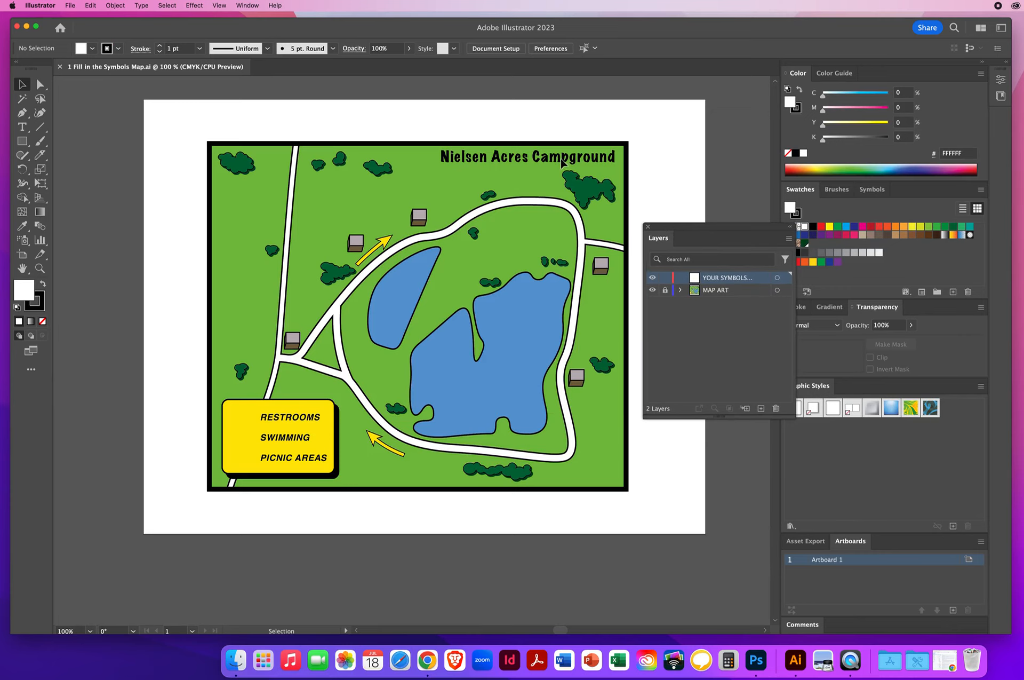
{"action": "key", "text": "space"}
{"action": "left_click_drag", "start_coordinate": [475, 305], "coordinate": [407, 317]}
{"action": "left_click_drag", "start_coordinate": [678, 231], "coordinate": [630, 211]}
{"action": "left_click_drag", "start_coordinate": [746, 396], "coordinate": [769, 396]}
- Toggle the MAP ART layer's visibility off and on, and make YOUR SYMBOLS HERE the active layer
{"action": "left_click", "coordinate": [693, 272]}
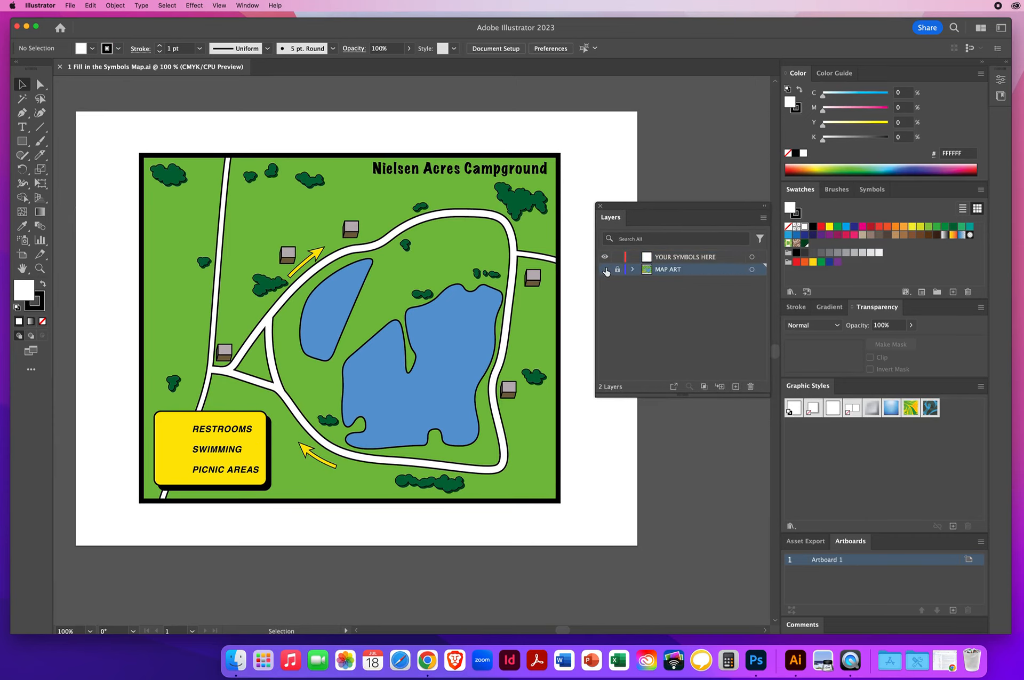
{"action": "left_click", "coordinate": [605, 269]}
{"action": "left_click", "coordinate": [605, 269]}
{"action": "left_click", "coordinate": [680, 258]}
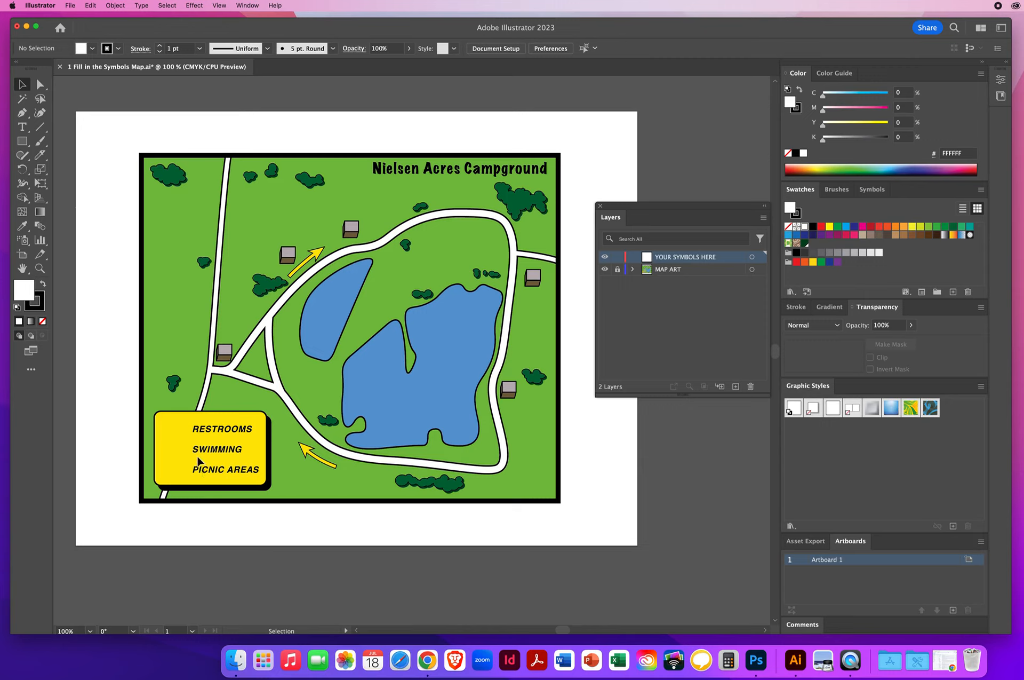
- Open the Maps symbol library and enlarge it below the Layers panel so all its symbols show
{"action": "left_click_drag", "start_coordinate": [631, 207], "coordinate": [609, 166]}
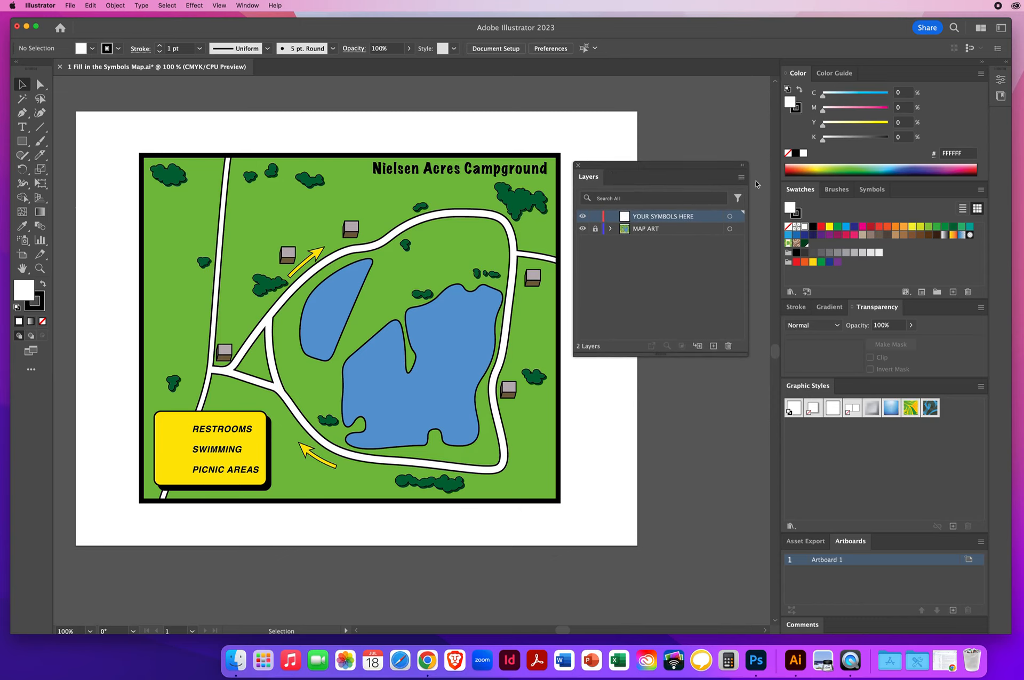
{"action": "left_click", "coordinate": [836, 192]}
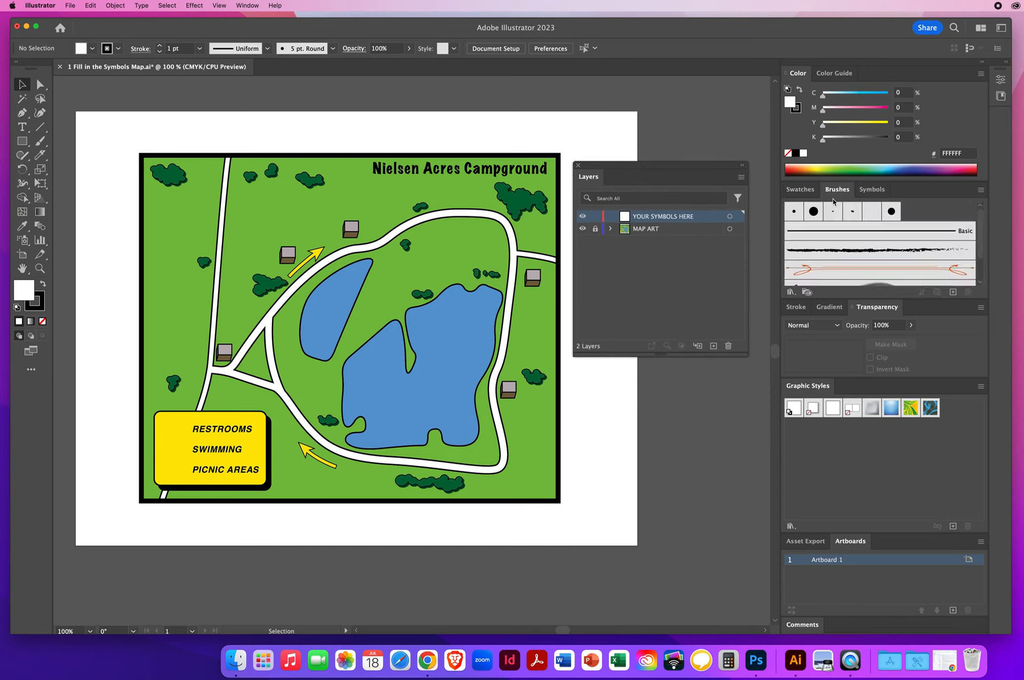
{"action": "left_click", "coordinate": [873, 191]}
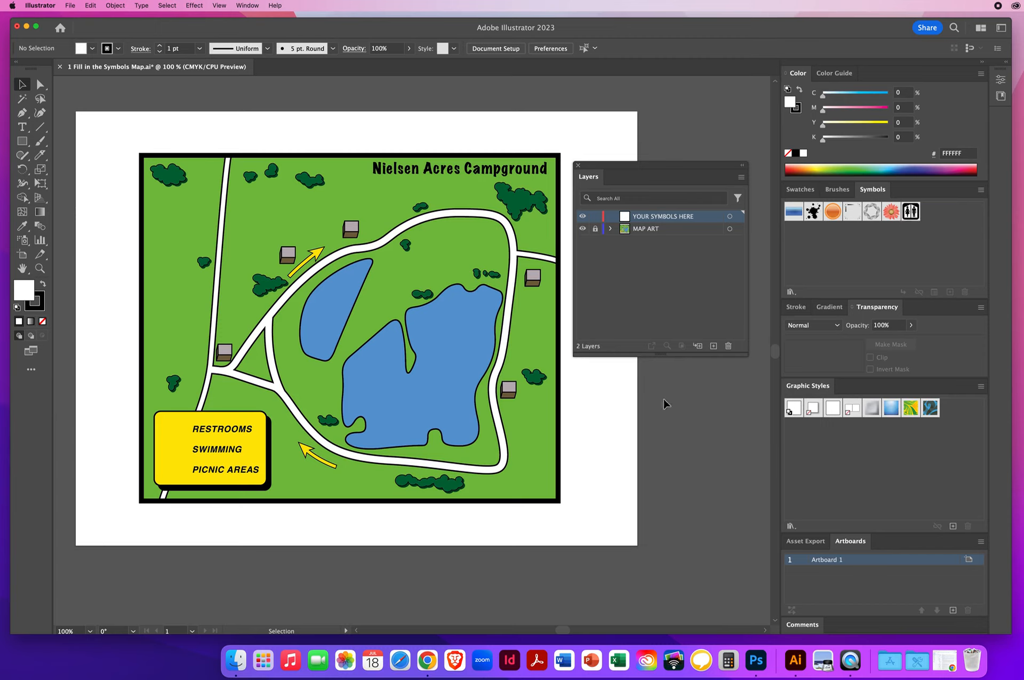
{"action": "left_click", "coordinate": [791, 293]}
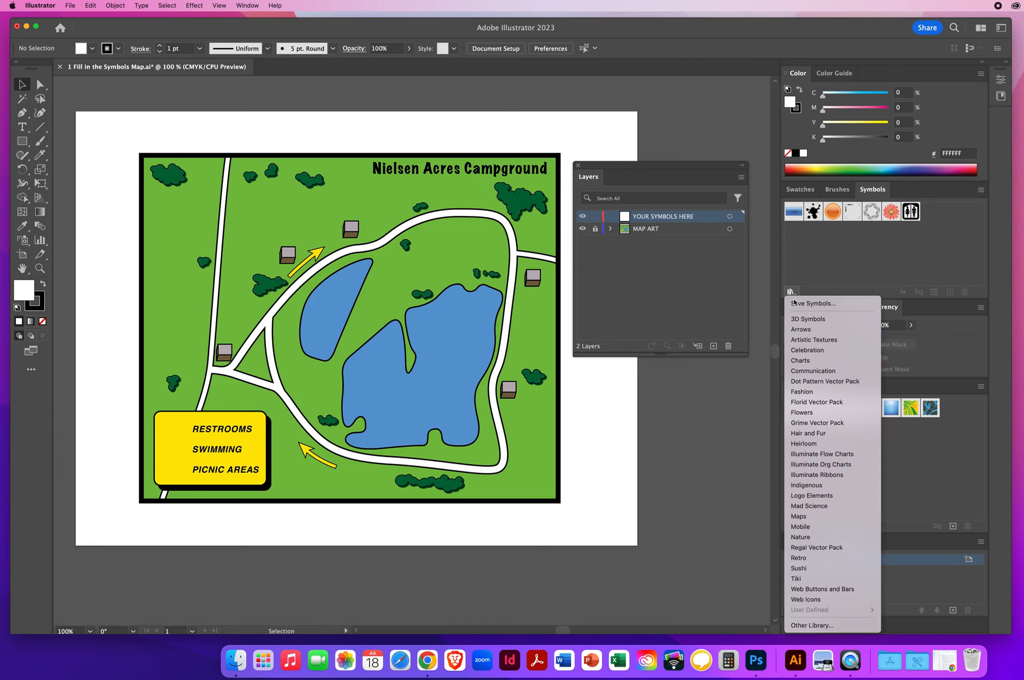
{"action": "left_click", "coordinate": [813, 517]}
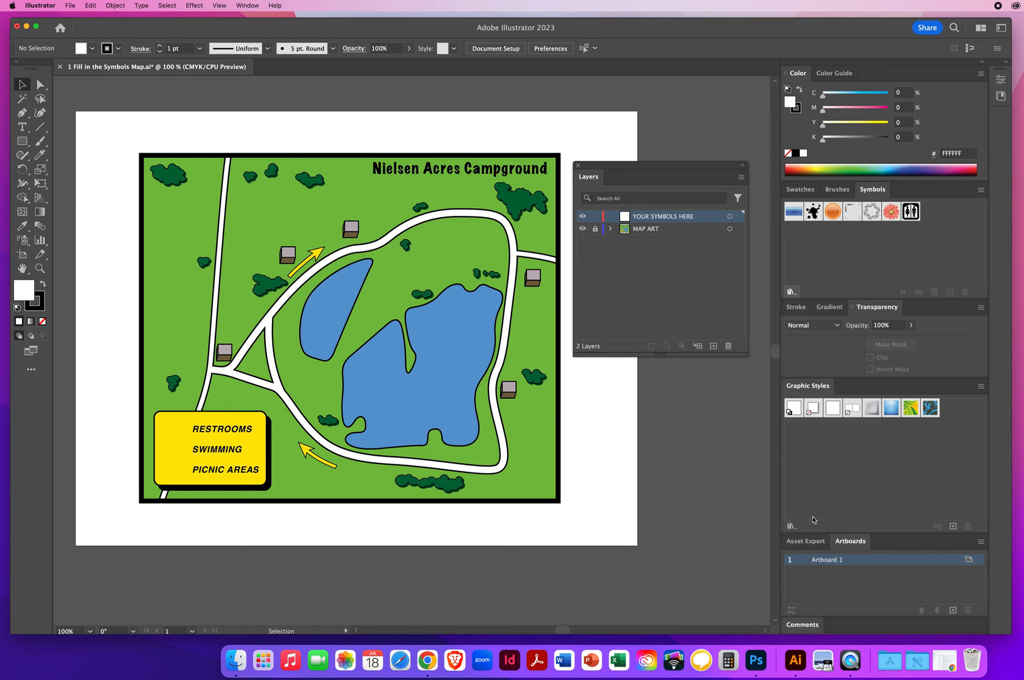
{"action": "left_click_drag", "start_coordinate": [626, 256], "coordinate": [624, 372]}
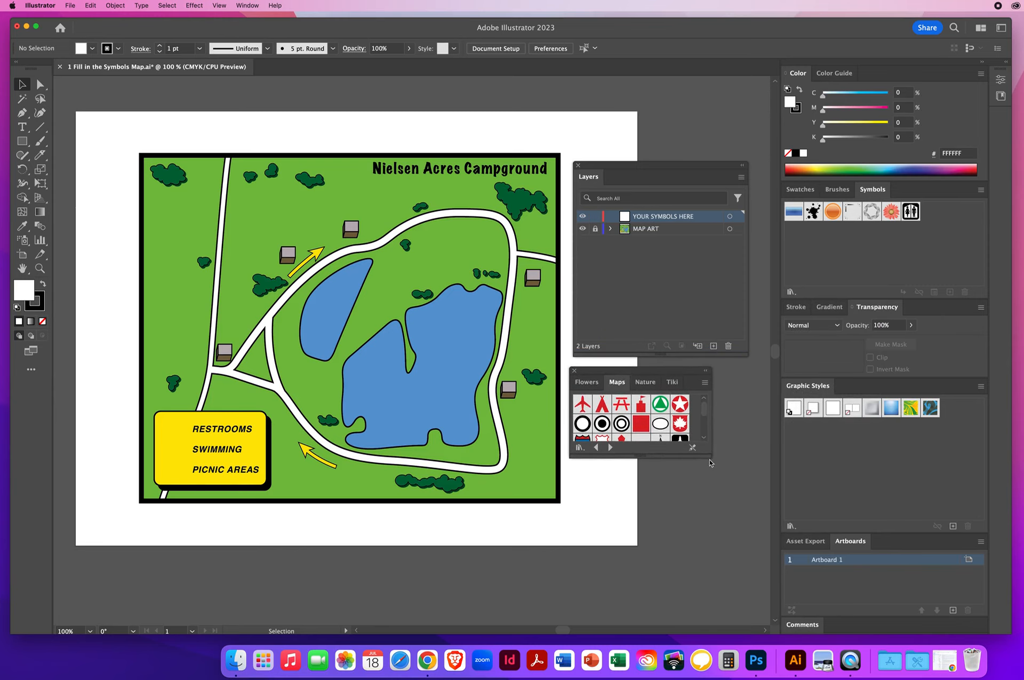
{"action": "left_click_drag", "start_coordinate": [711, 457], "coordinate": [720, 563]}
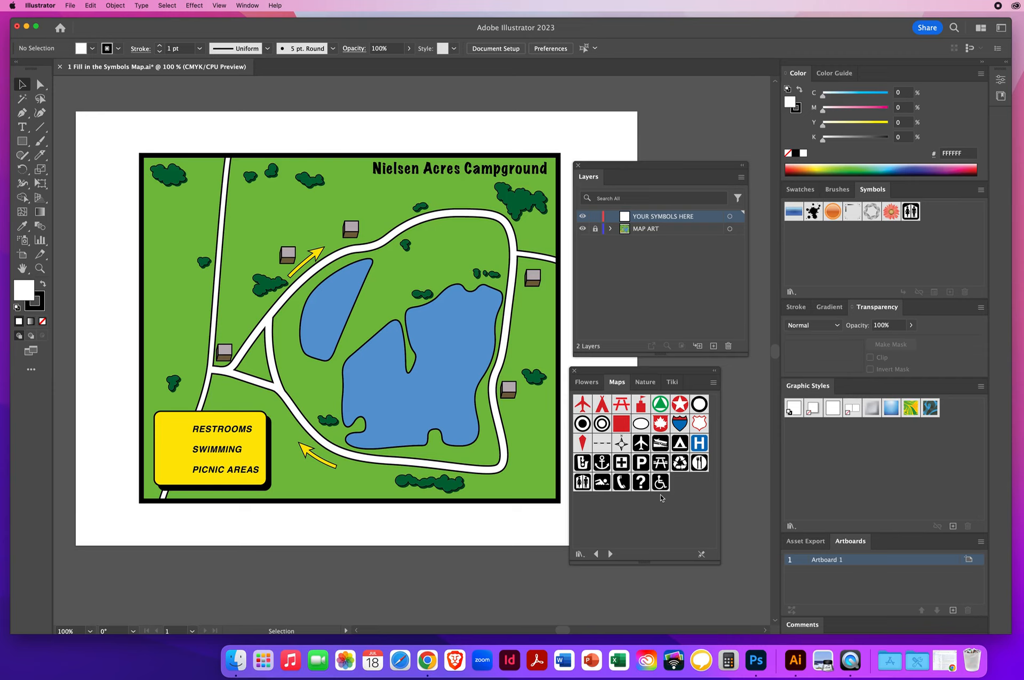
- Add the swimming and Picnic Area symbols from the Maps library to the document's symbols and close the library
{"action": "left_click", "coordinate": [603, 483]}
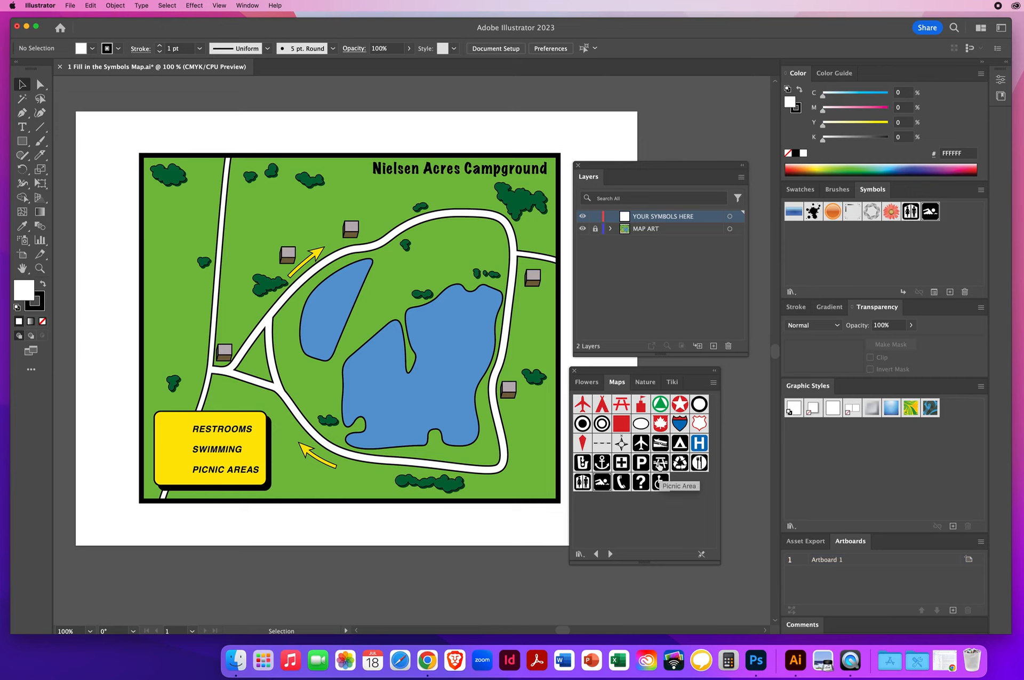
{"action": "left_click", "coordinate": [660, 463]}
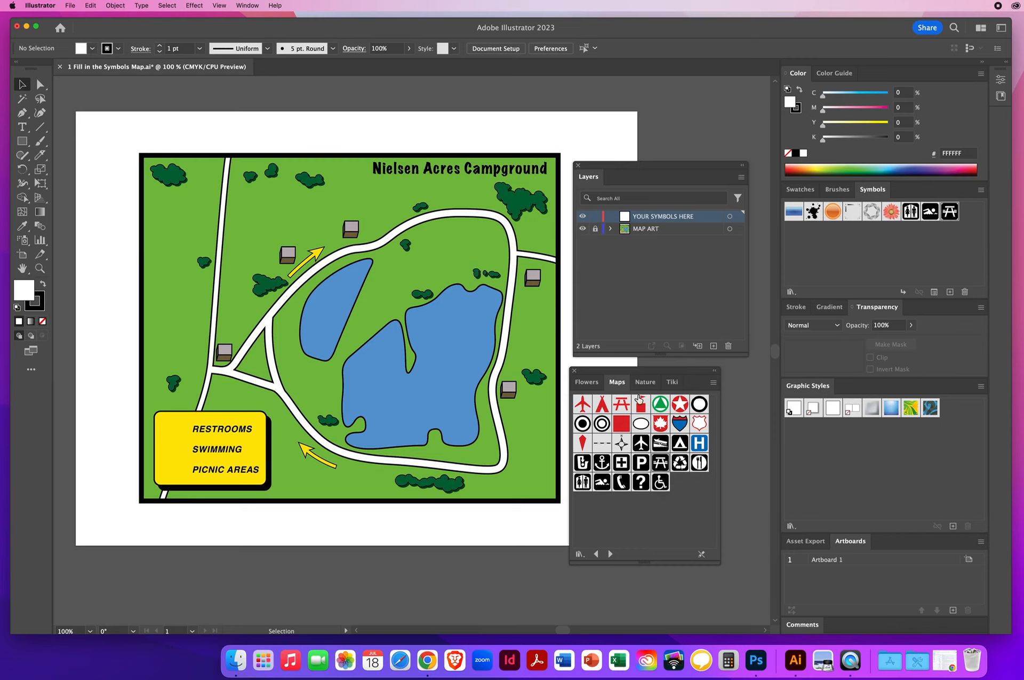
{"action": "left_click", "coordinate": [575, 370]}
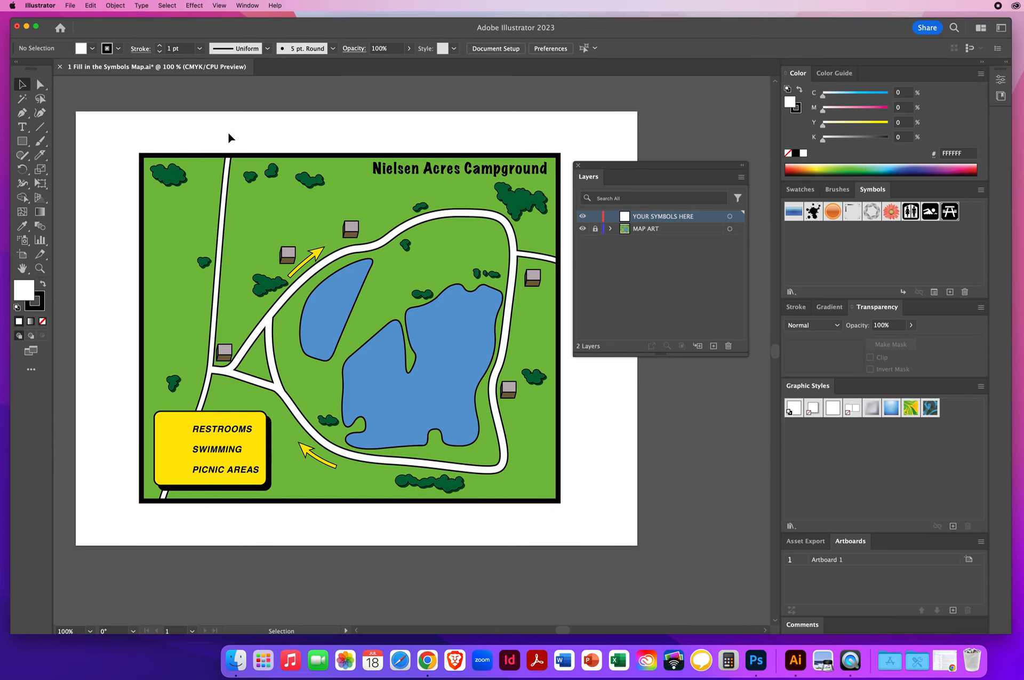
- Create a new portrait print document from the Tabloid preset with units set to inches
{"action": "left_click", "coordinate": [70, 5]}
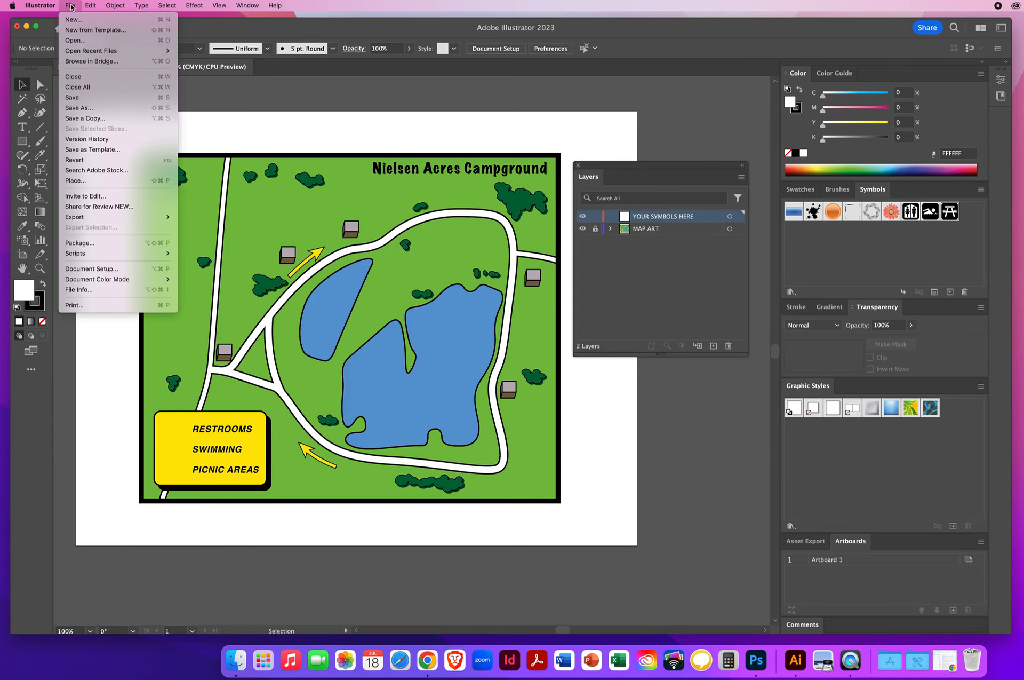
{"action": "left_click", "coordinate": [75, 19]}
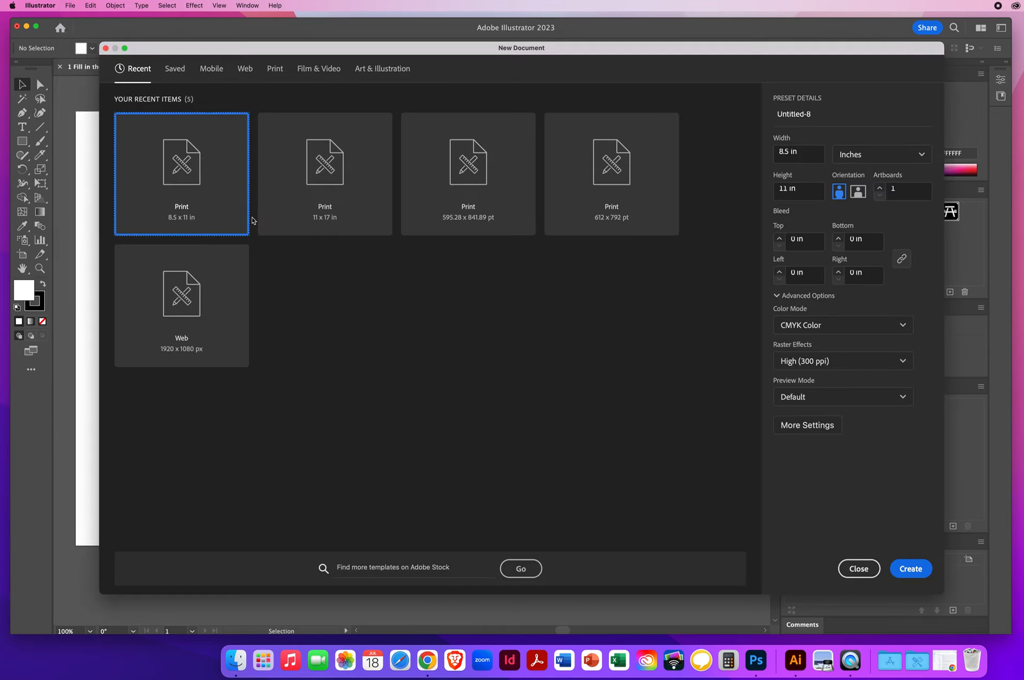
{"action": "left_click", "coordinate": [275, 69]}
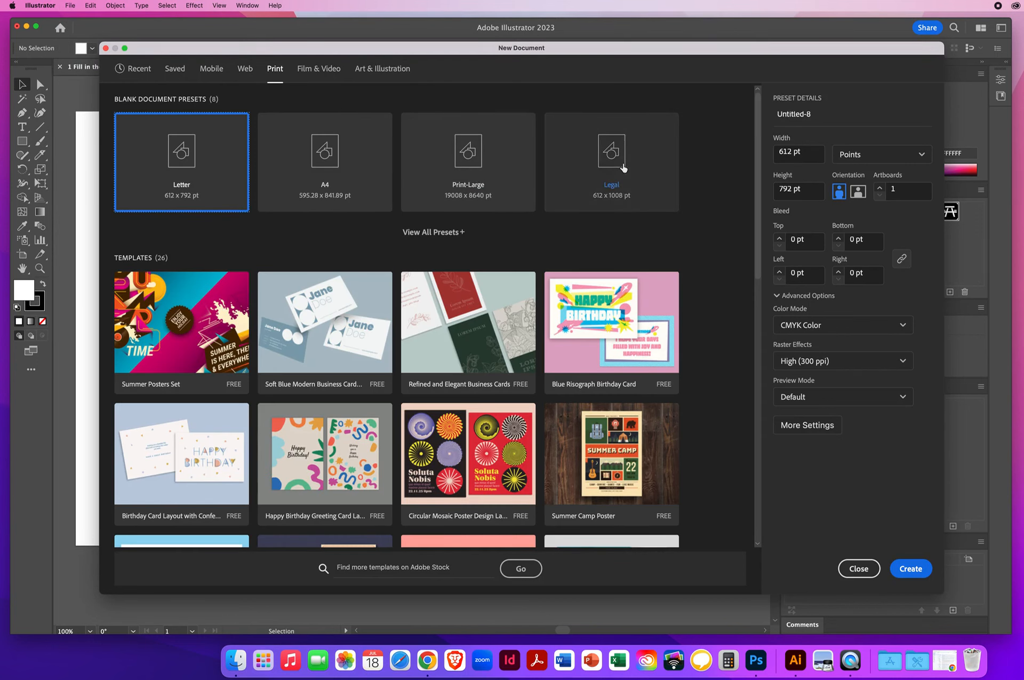
{"action": "left_click", "coordinate": [430, 238]}
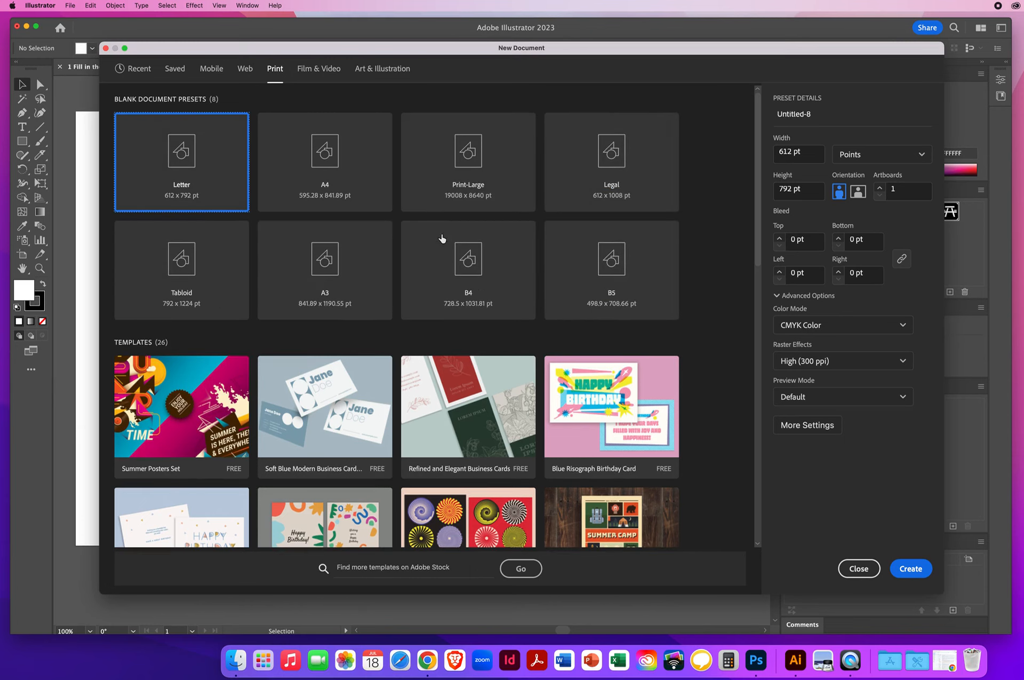
{"action": "left_click", "coordinate": [203, 285]}
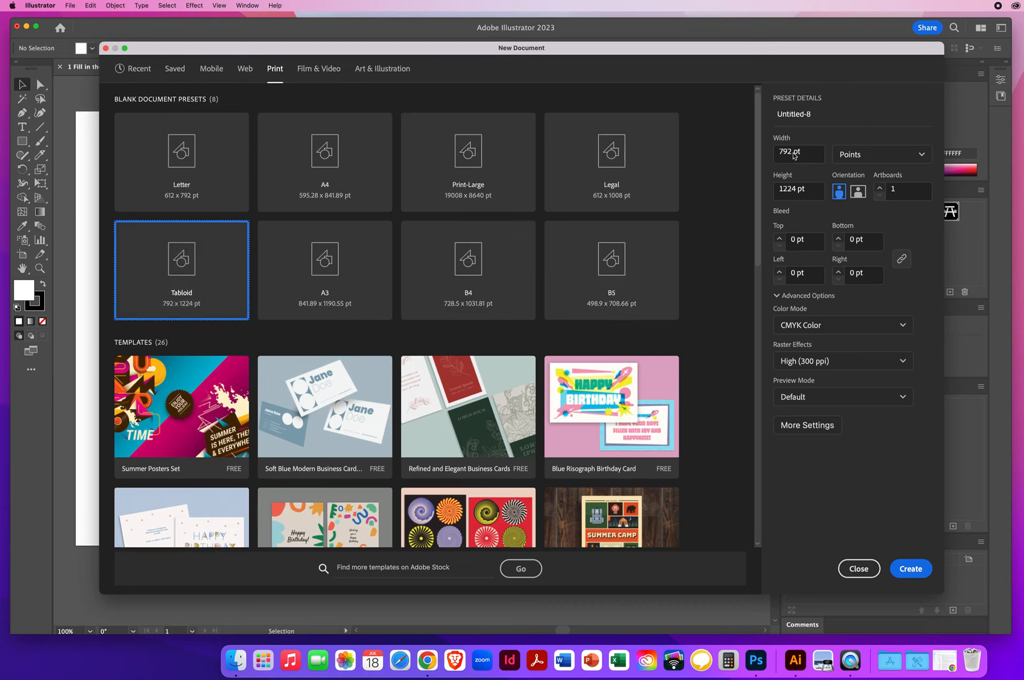
{"action": "left_click", "coordinate": [857, 156]}
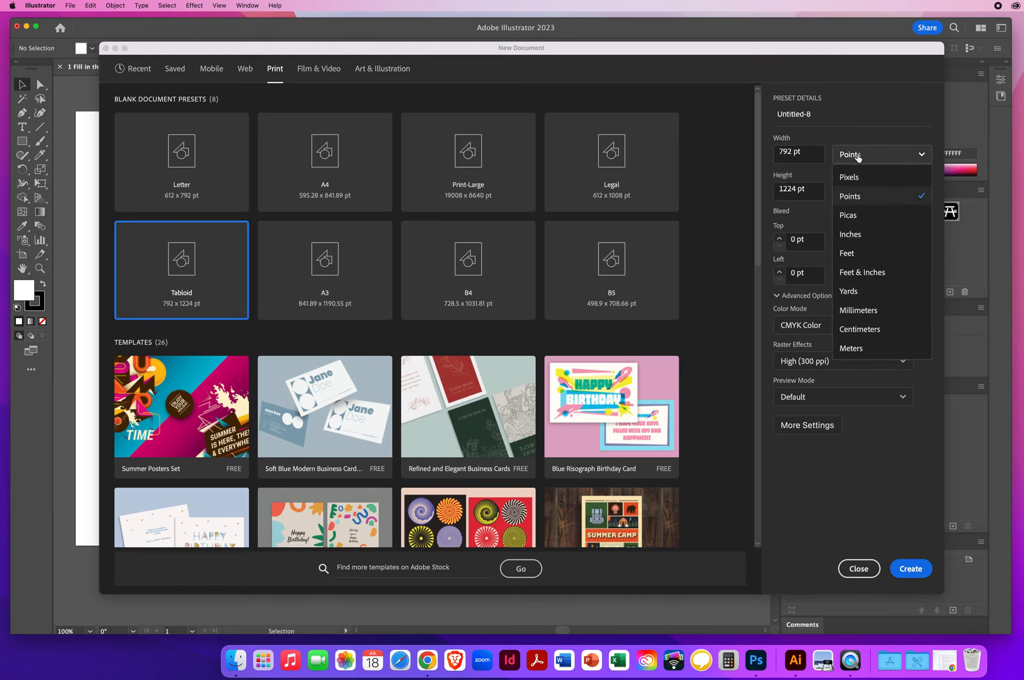
{"action": "left_click", "coordinate": [851, 234]}
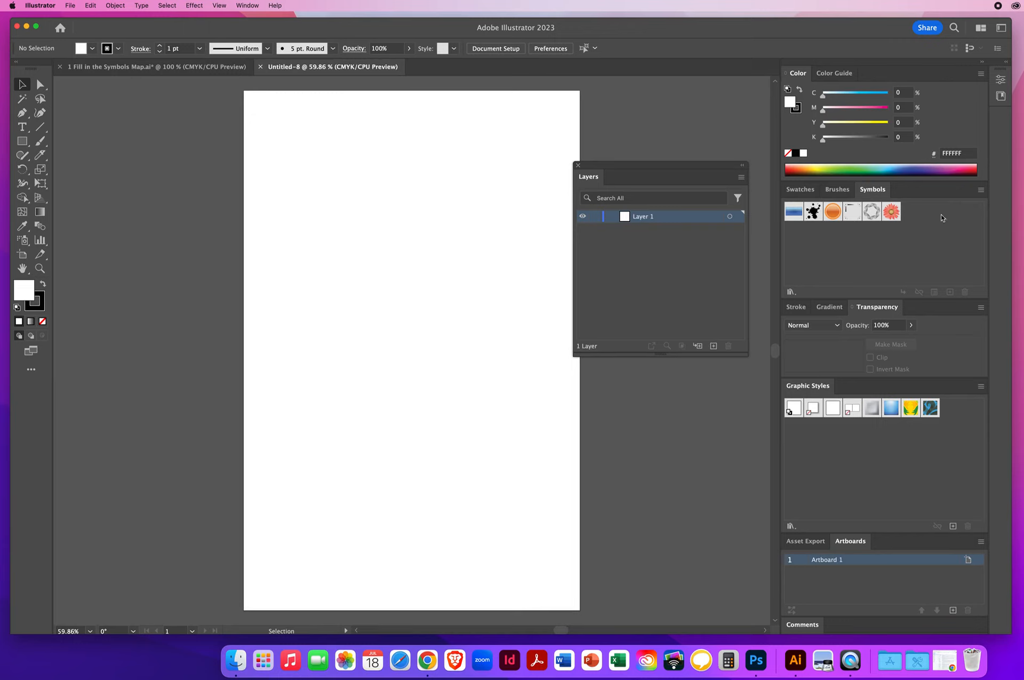
- Compare the map's symbols with the new document's, and add the butterfly from the Nature library to the new document's symbols
{"action": "left_click", "coordinate": [112, 68]}
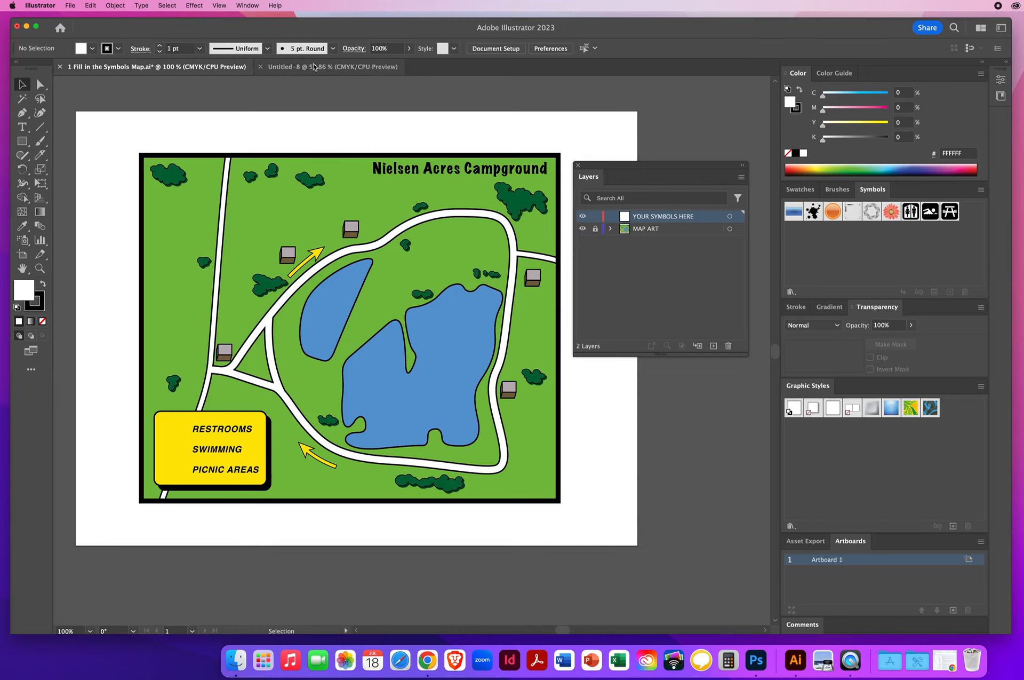
{"action": "left_click", "coordinate": [292, 69]}
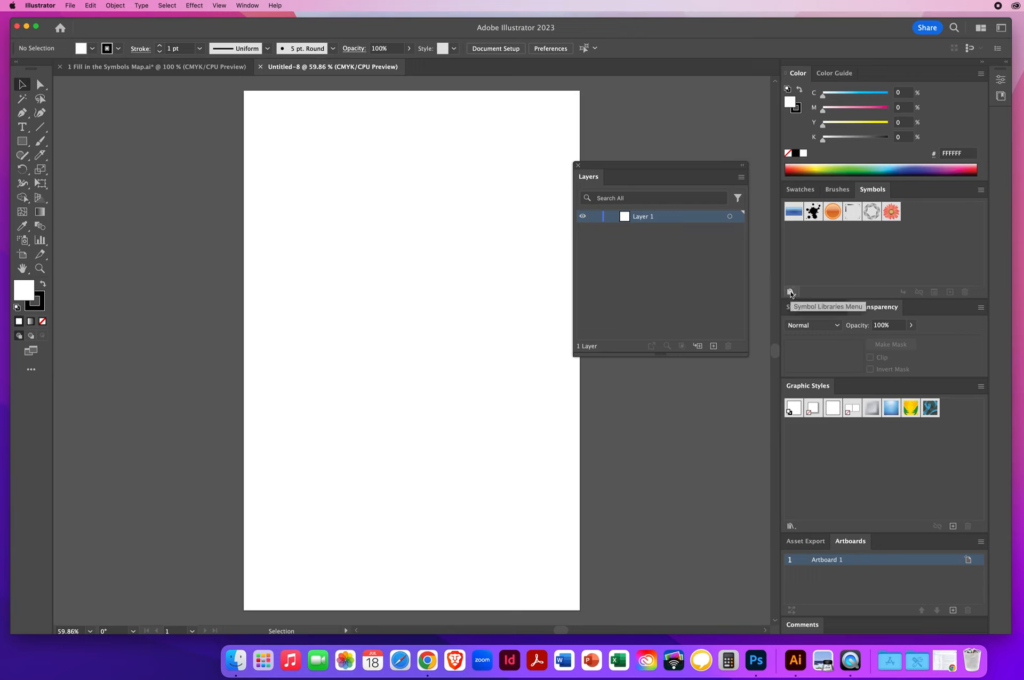
{"action": "left_click", "coordinate": [790, 291]}
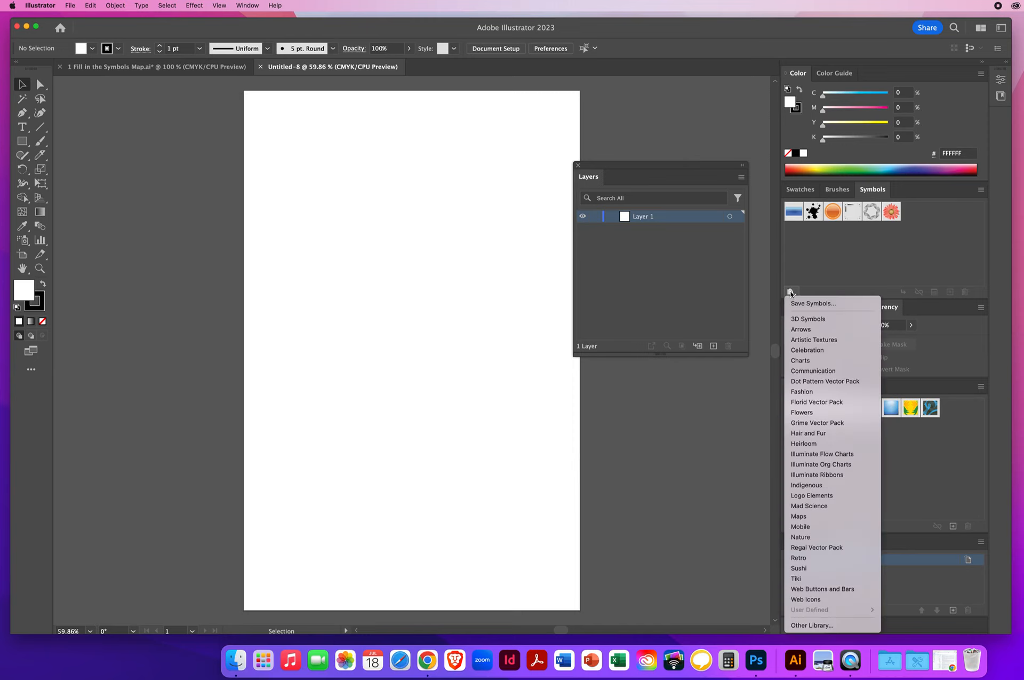
{"action": "left_click", "coordinate": [816, 540]}
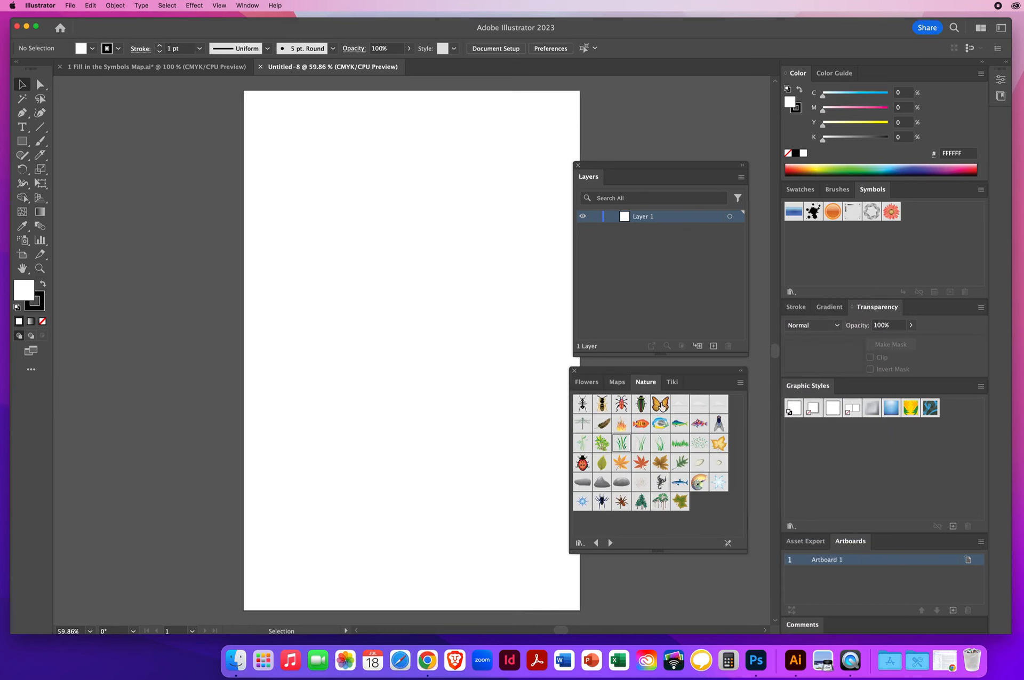
{"action": "left_click", "coordinate": [660, 404]}
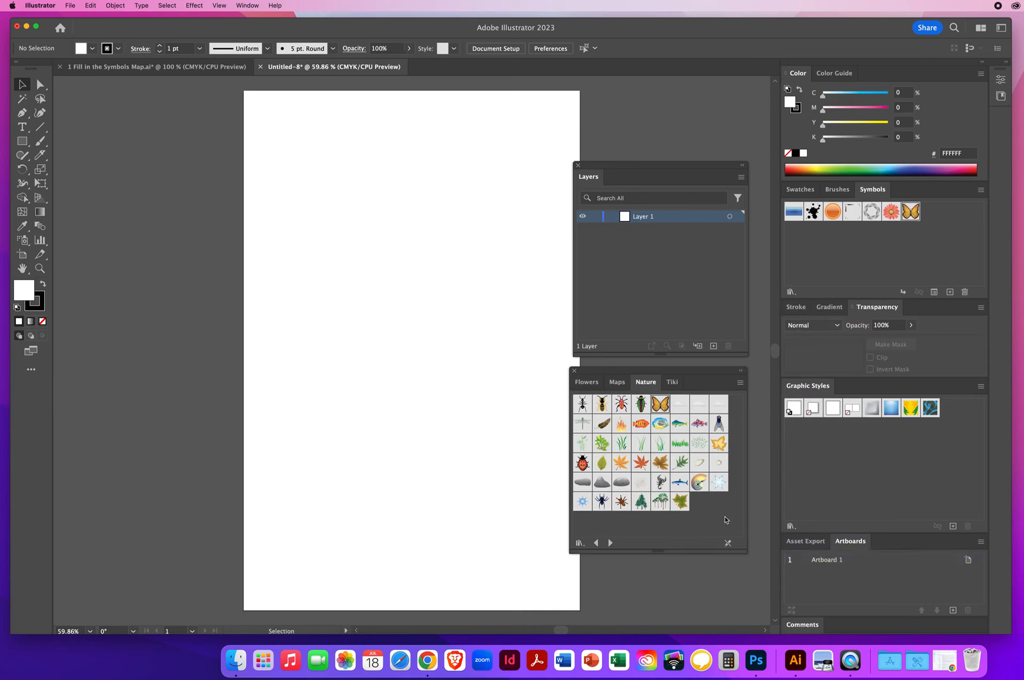
{"action": "left_click", "coordinate": [575, 371]}
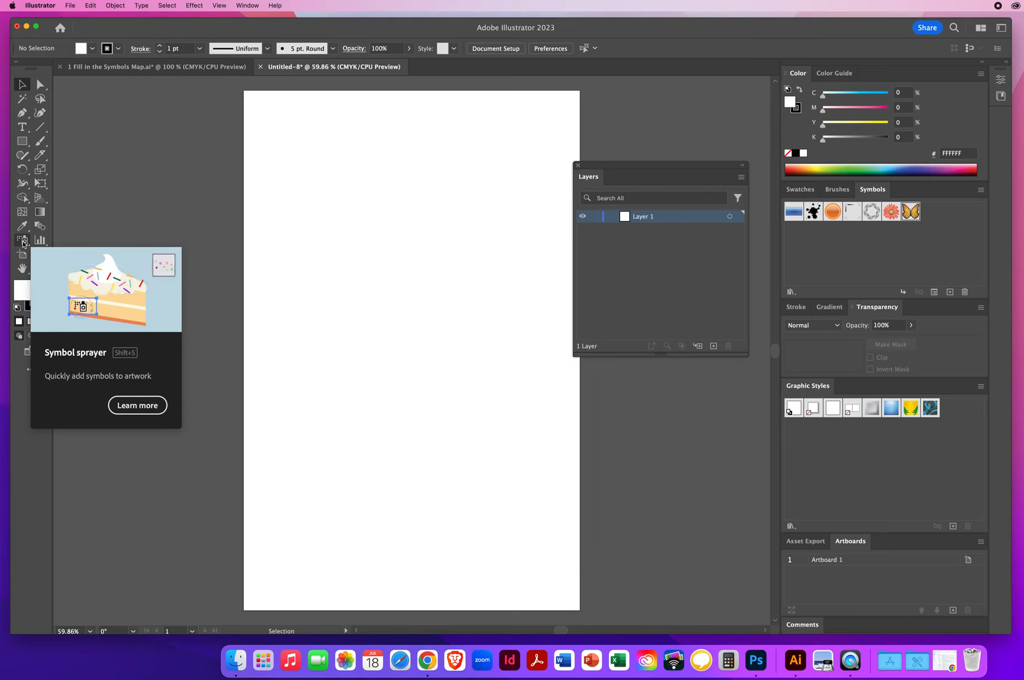
- Tear off the Symbol Sprayer tool group and place it beside the blank artboard
{"action": "left_click", "coordinate": [23, 243]}
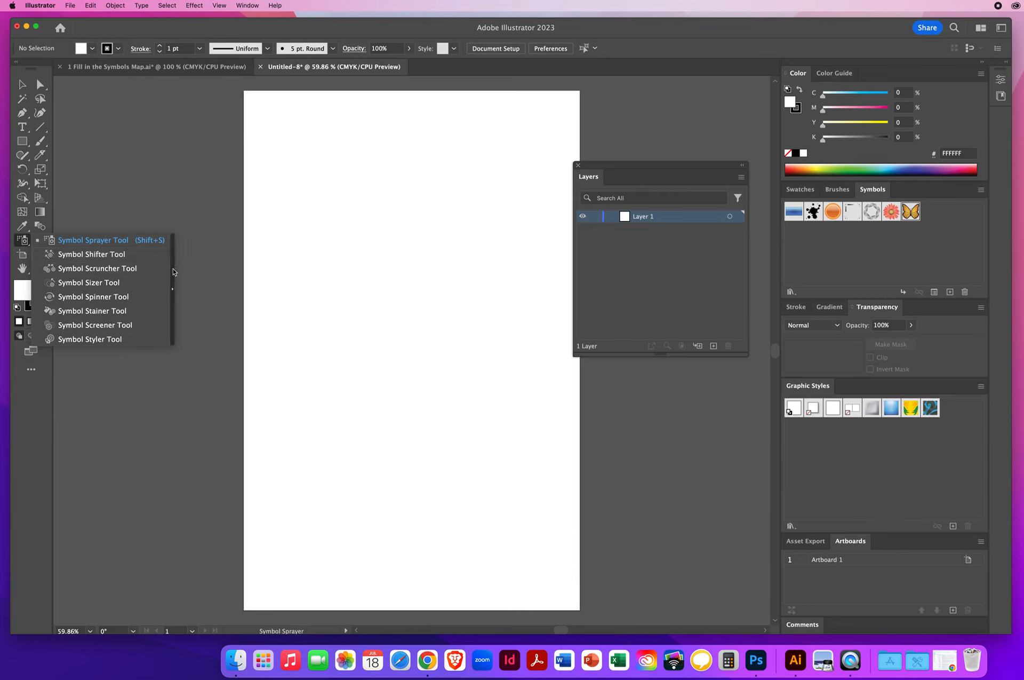
{"action": "left_click", "coordinate": [175, 272]}
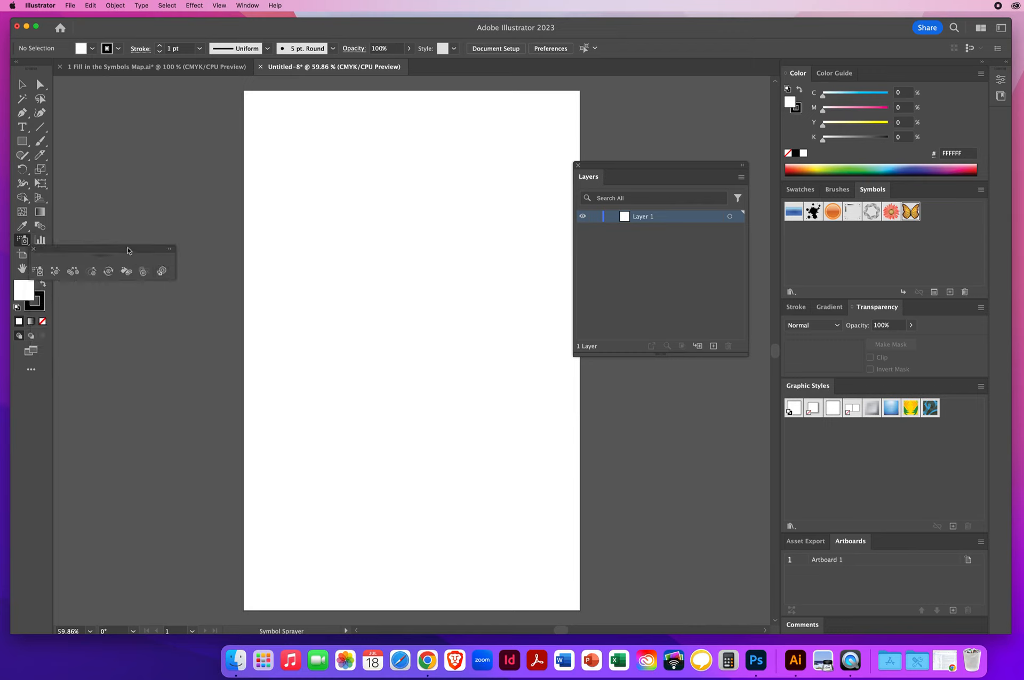
{"action": "left_click_drag", "start_coordinate": [86, 251], "coordinate": [129, 127]}
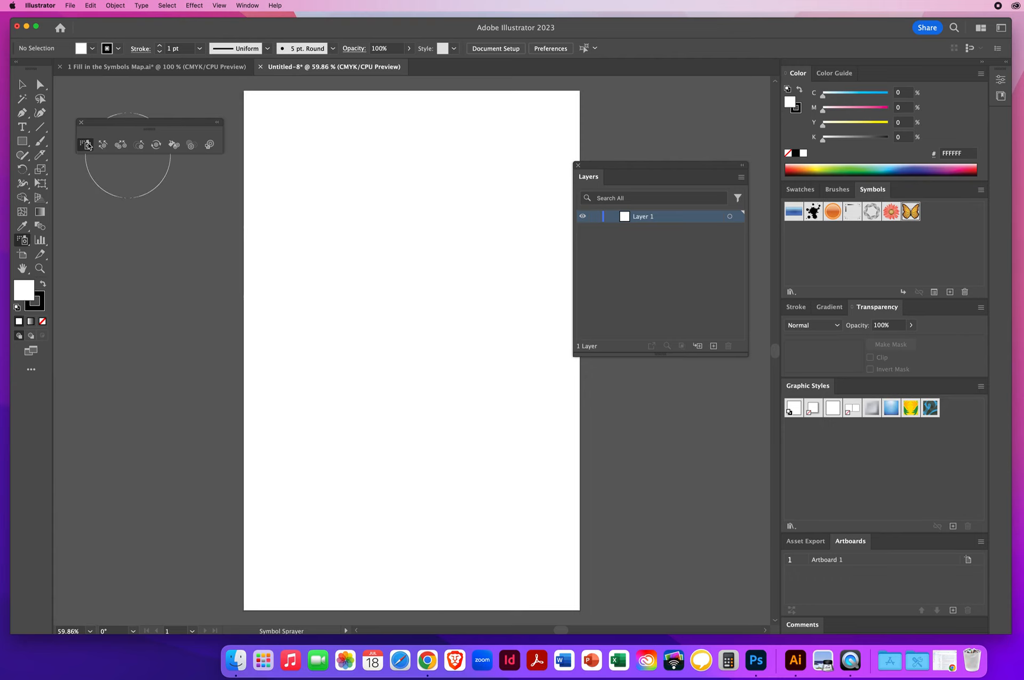
- Set the symbolism tools' brush diameter to 1 in
{"action": "double_click", "coordinate": [87, 145]}
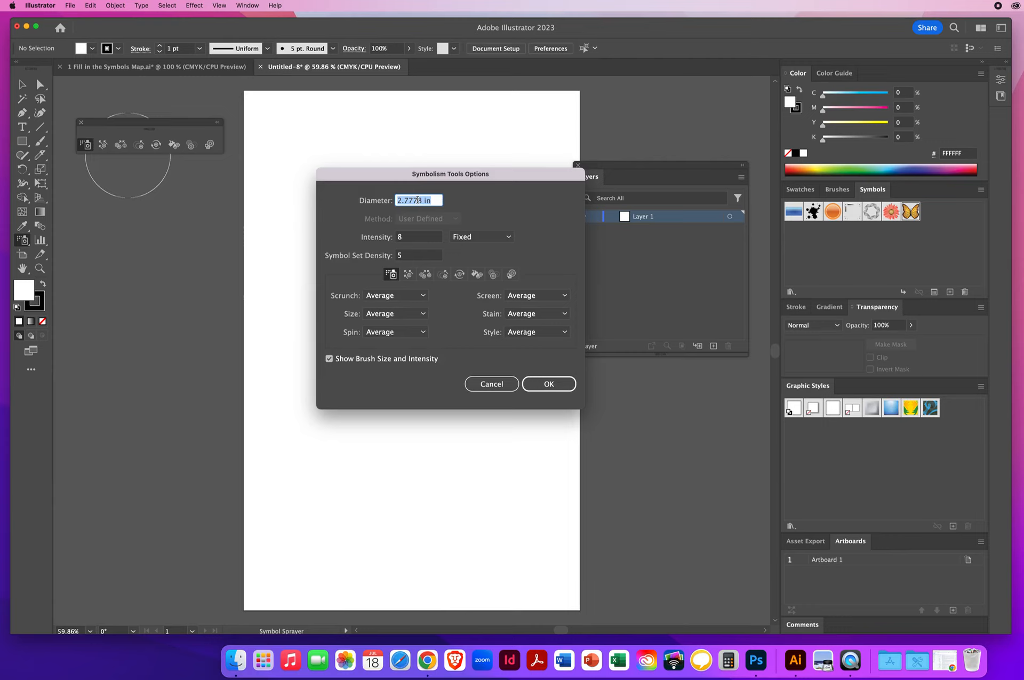
{"action": "type", "text": "1"}
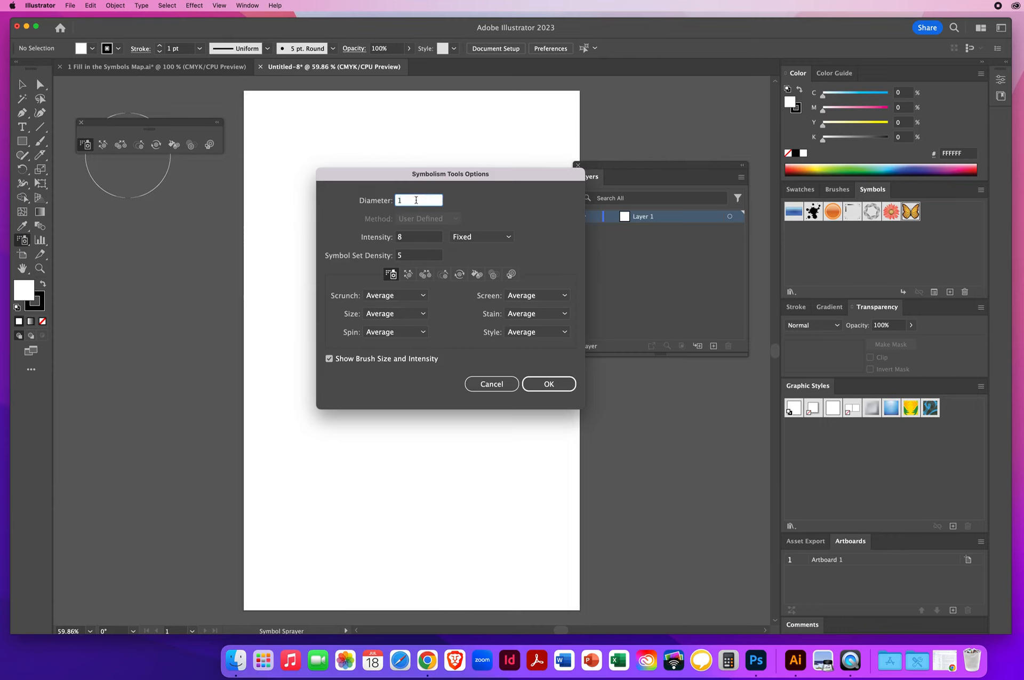
{"action": "left_click", "coordinate": [549, 384]}
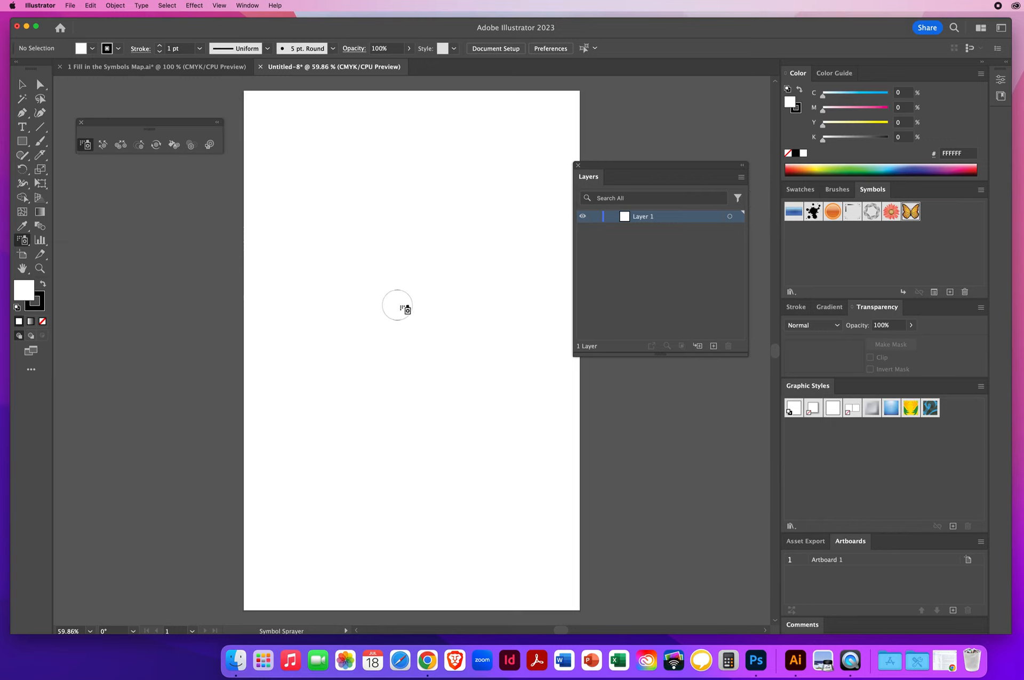
- Try spraying a dense butterfly cluster and a curved butterfly trail on the artboard, deleting each one
{"action": "left_click_drag", "start_coordinate": [405, 300], "coordinate": [411, 302]}
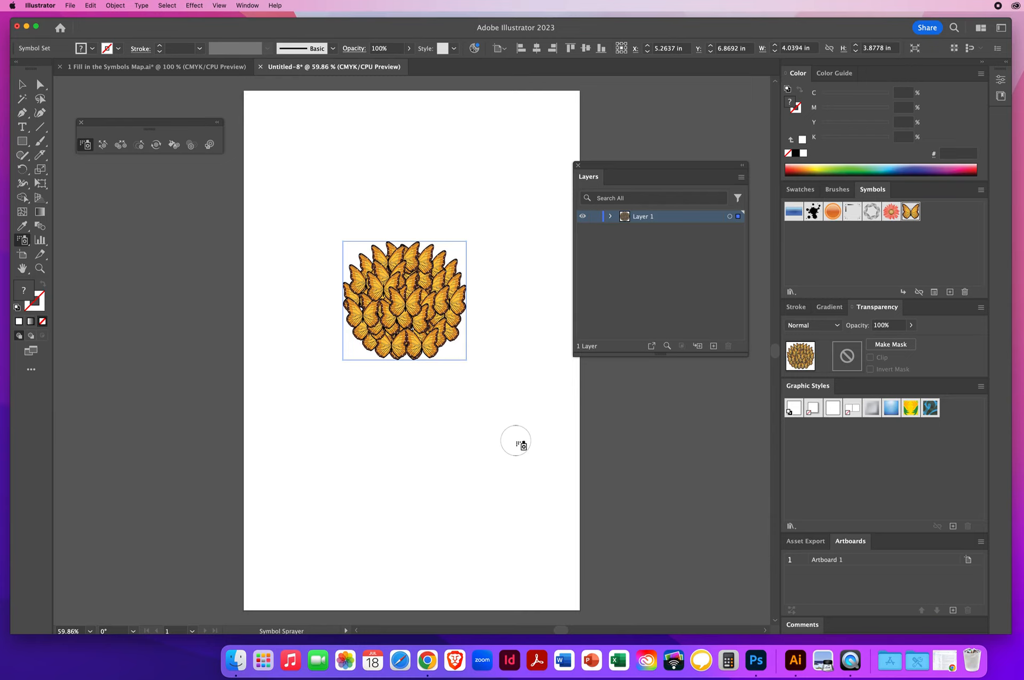
{"action": "key", "text": "Delete"}
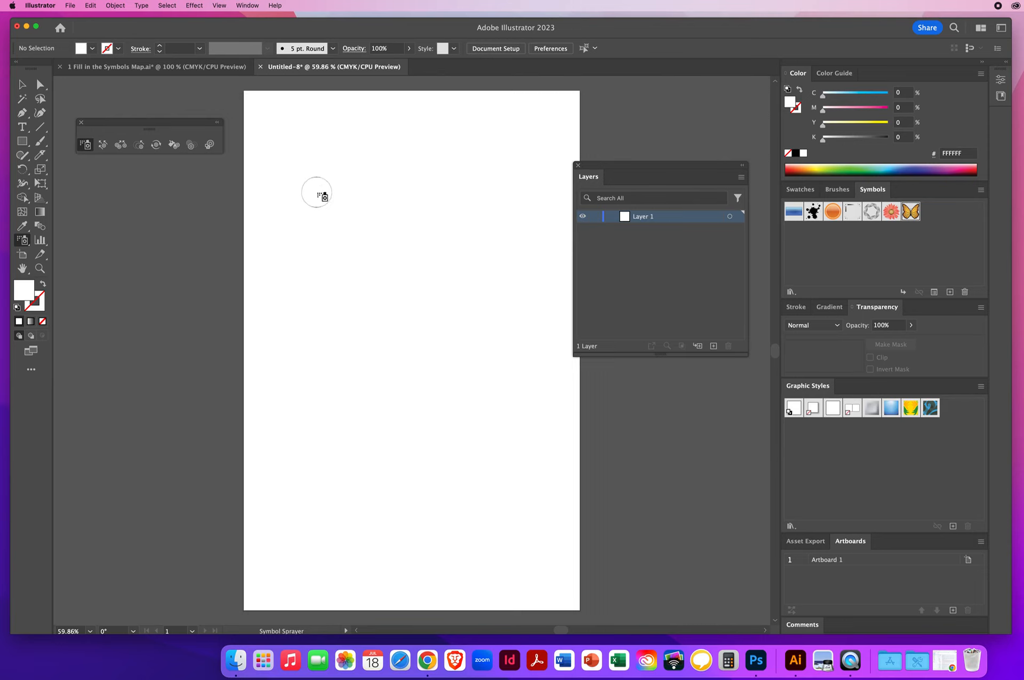
{"action": "mouse_move", "coordinate": [331, 184]}
{"action": "left_mouse_down"}
{"action": "mouse_move", "coordinate": [383, 227]}
{"action": "mouse_move", "coordinate": [395, 263]}
{"action": "mouse_move", "coordinate": [348, 381]}
{"action": "mouse_move", "coordinate": [359, 410]}
{"action": "mouse_move", "coordinate": [427, 449]}
{"action": "left_mouse_up"}
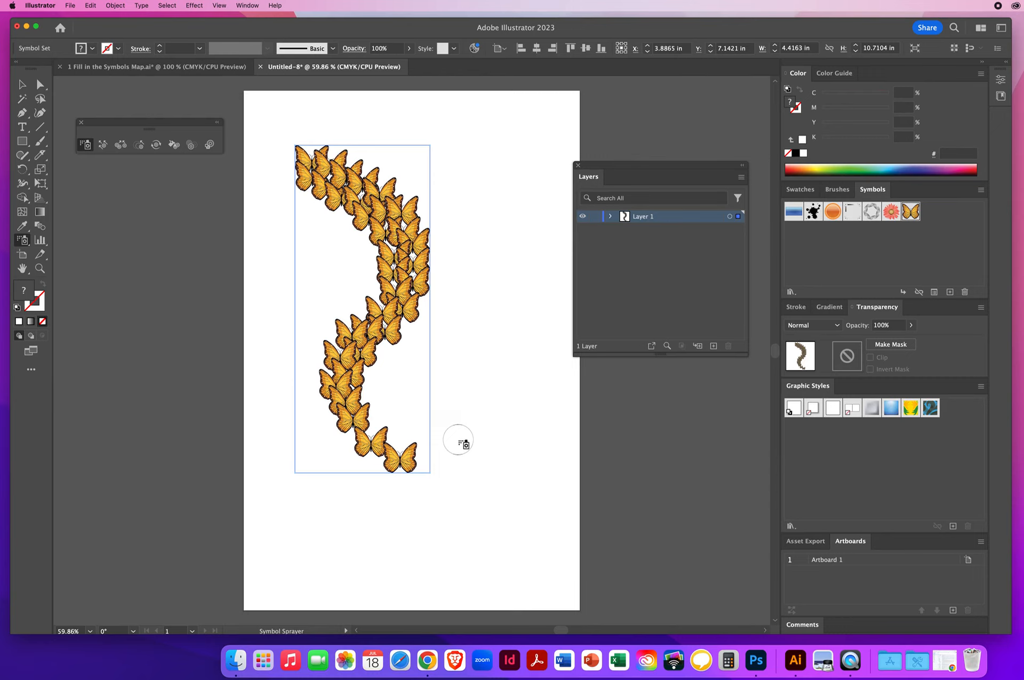
{"action": "key", "text": "Delete"}
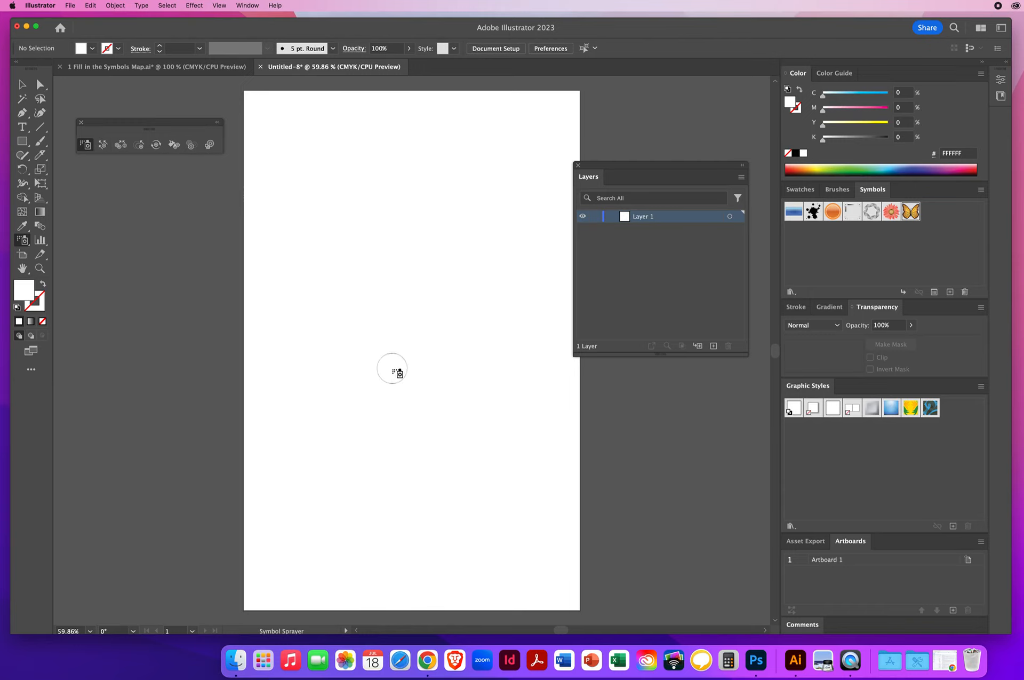
- Set the Symbol Sprayer's intensity to 3 and test it with a curved butterfly trail, deleting the trail
{"action": "double_click", "coordinate": [85, 145]}
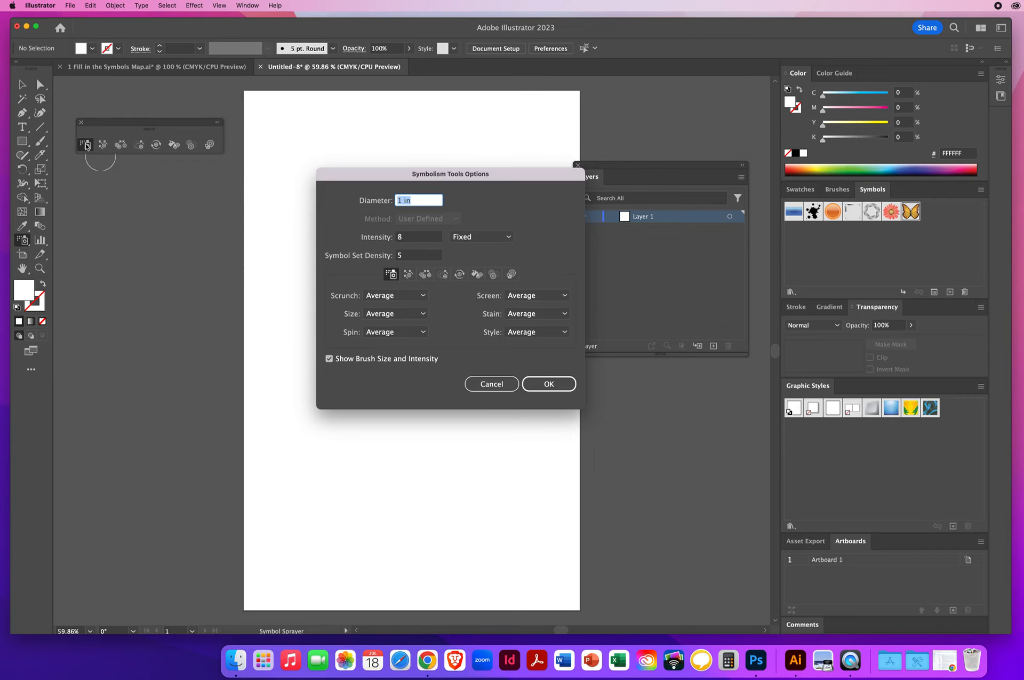
{"action": "left_click", "coordinate": [424, 238]}
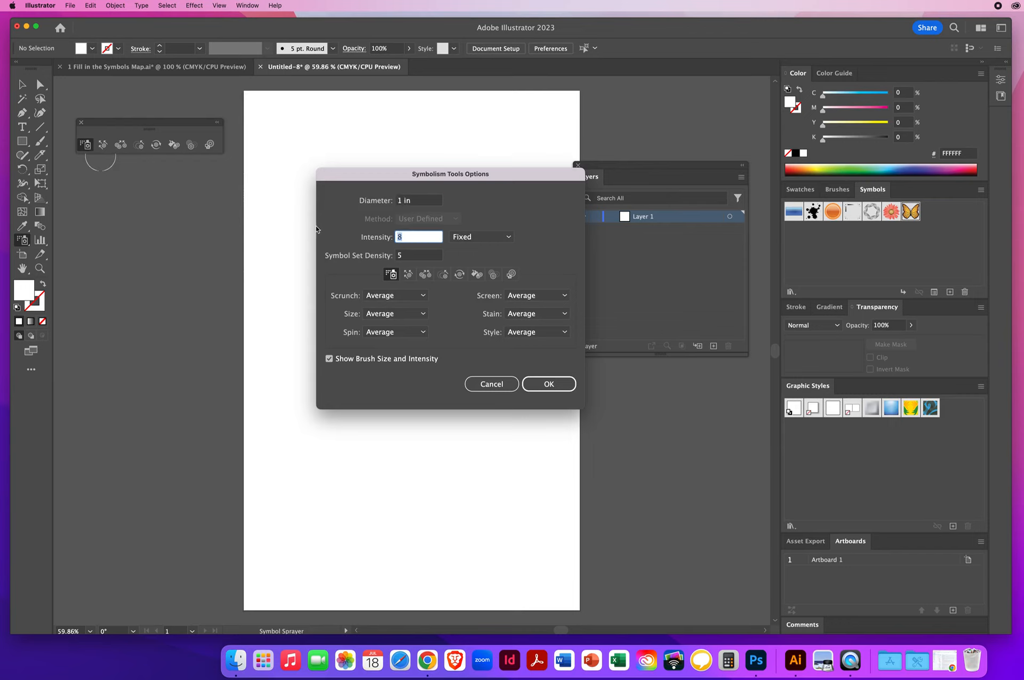
{"action": "type", "text": "3"}
{"action": "left_click", "coordinate": [547, 384]}
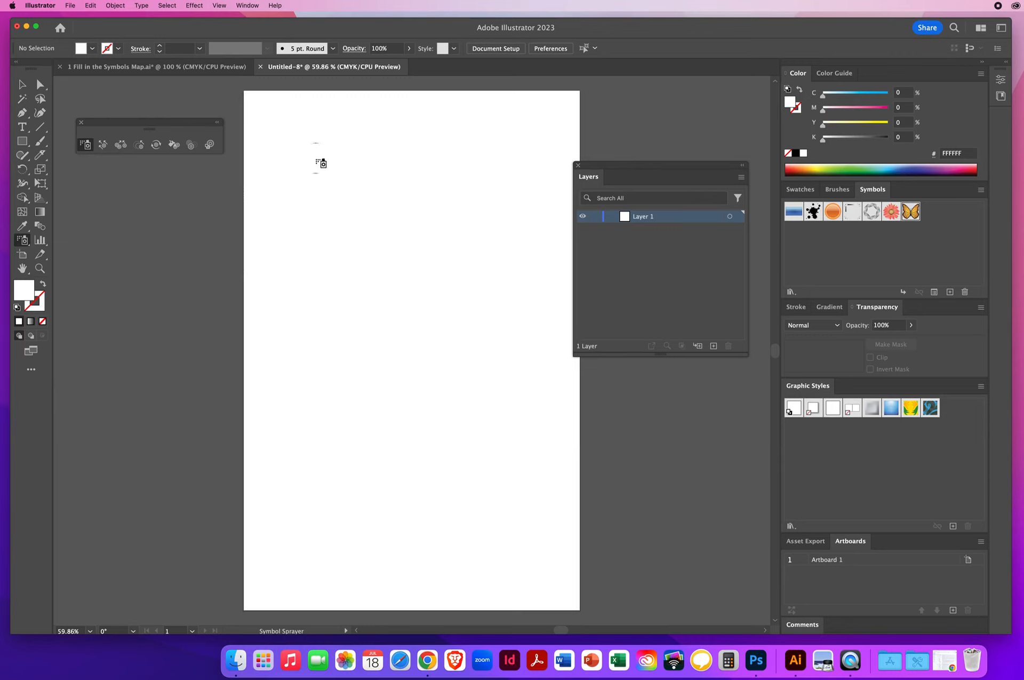
{"action": "mouse_move", "coordinate": [322, 165]}
{"action": "left_mouse_down"}
{"action": "mouse_move", "coordinate": [401, 240]}
{"action": "mouse_move", "coordinate": [415, 280]}
{"action": "mouse_move", "coordinate": [403, 319]}
{"action": "mouse_move", "coordinate": [333, 406]}
{"action": "left_mouse_up"}
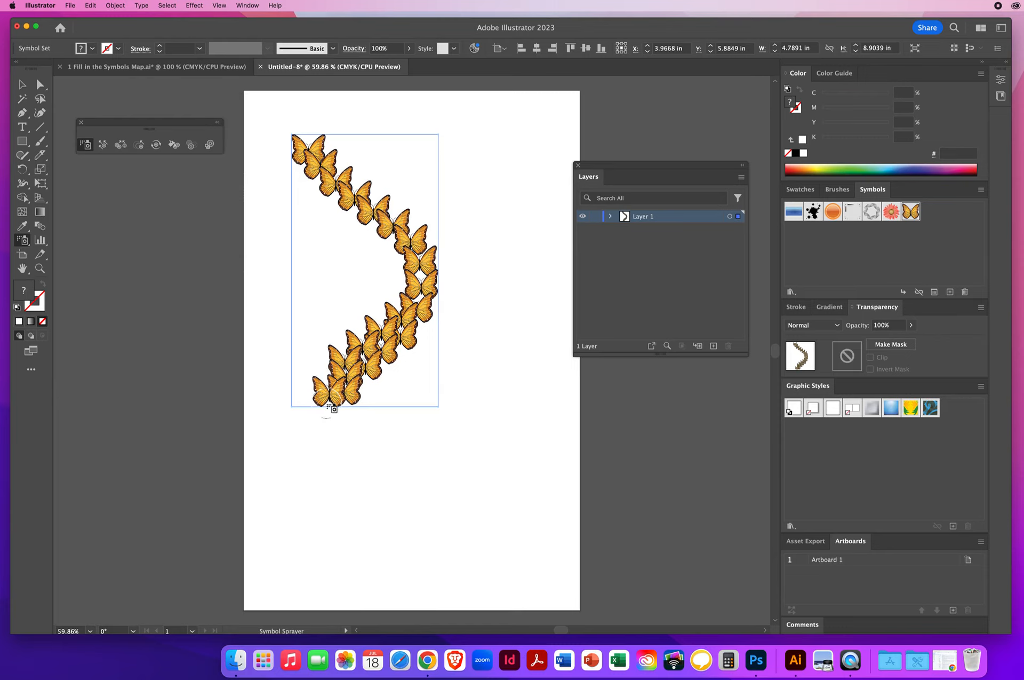
{"action": "key", "text": "Delete"}
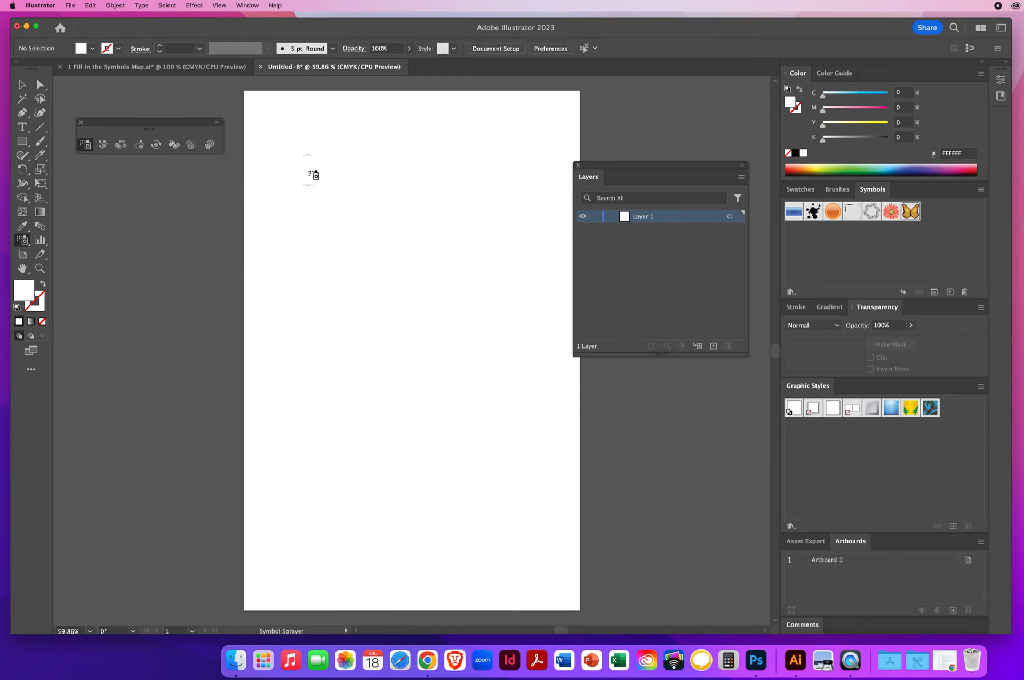
- Place six single butterflies scattered down the artboard as one symbol set, and move the whole set about 0.2 in right and down
{"action": "left_click", "coordinate": [310, 170]}
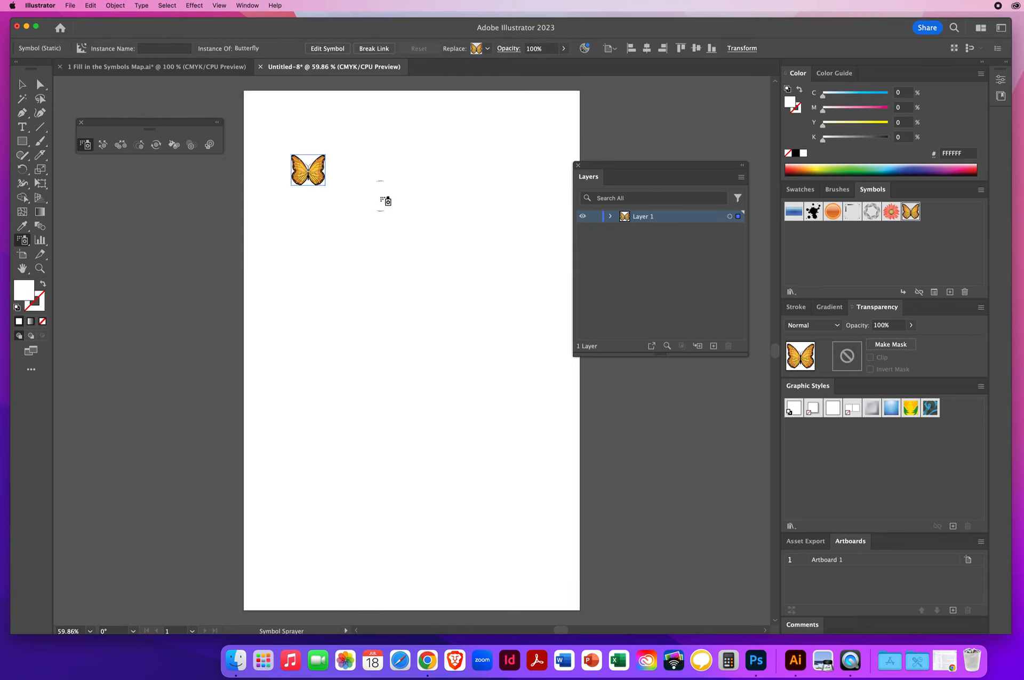
{"action": "left_click_drag", "start_coordinate": [411, 213], "coordinate": [415, 215]}
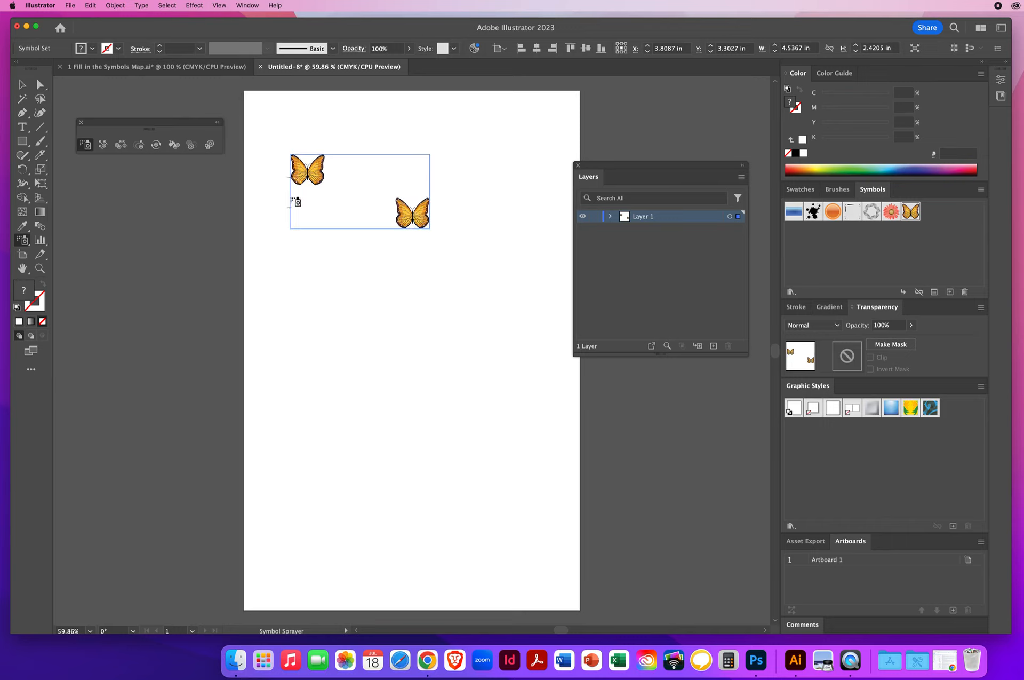
{"action": "left_click", "coordinate": [357, 309]}
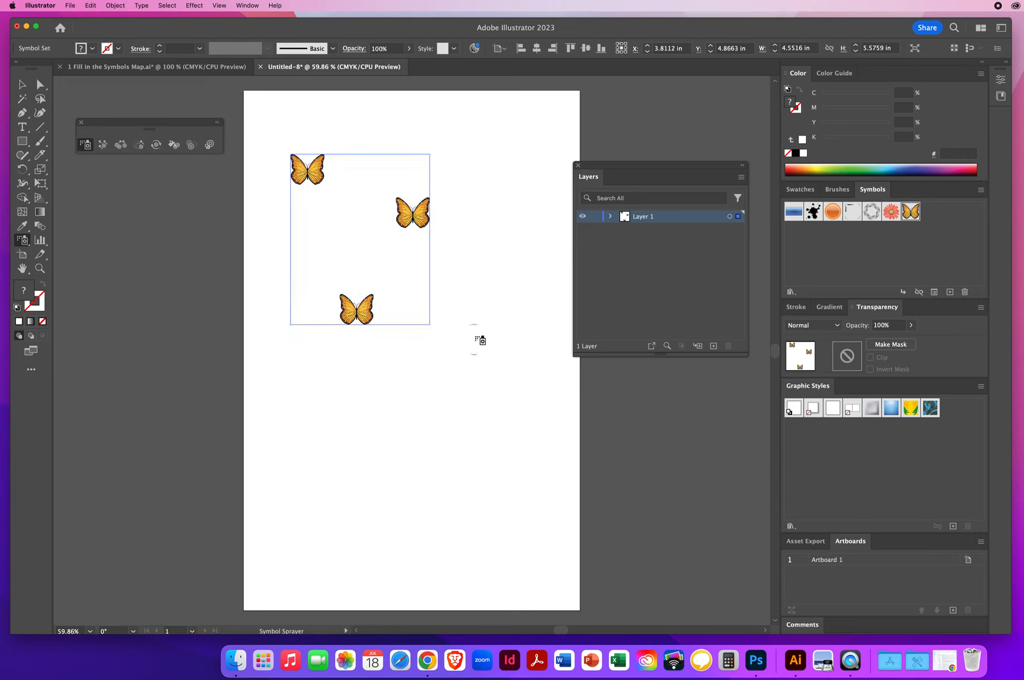
{"action": "left_click", "coordinate": [476, 329]}
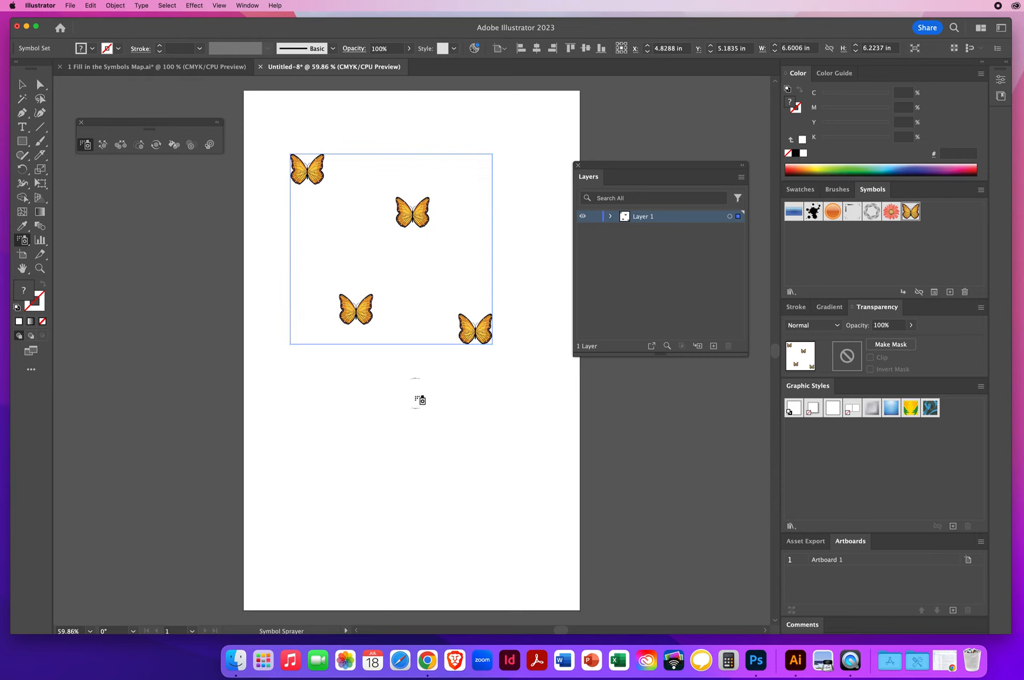
{"action": "left_click", "coordinate": [413, 400]}
{"action": "left_click", "coordinate": [330, 468]}
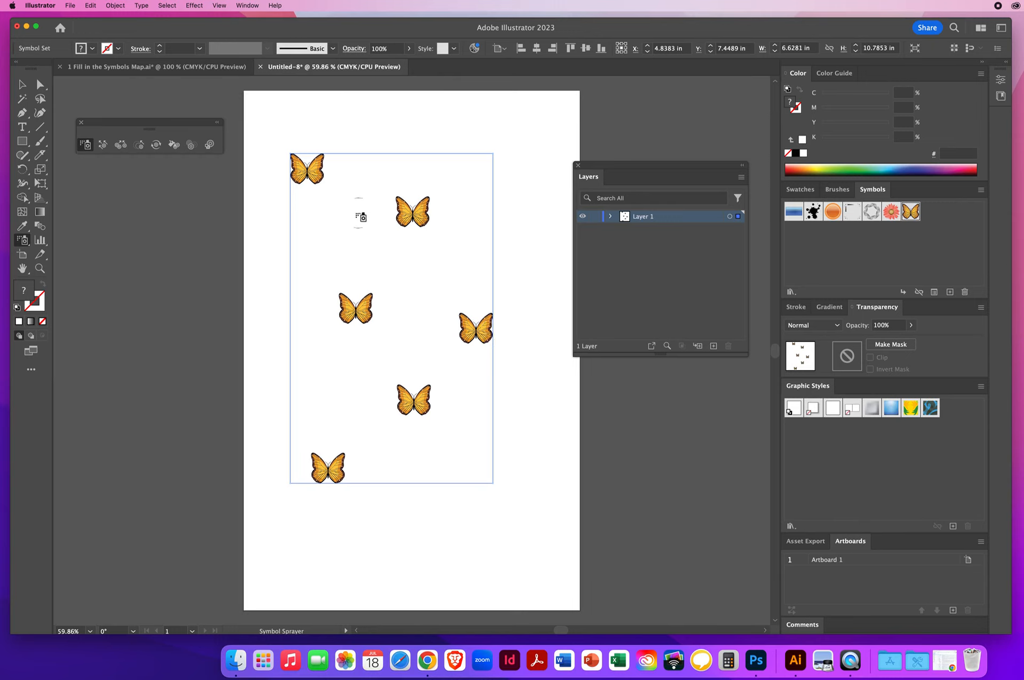
{"action": "left_click", "coordinate": [21, 84]}
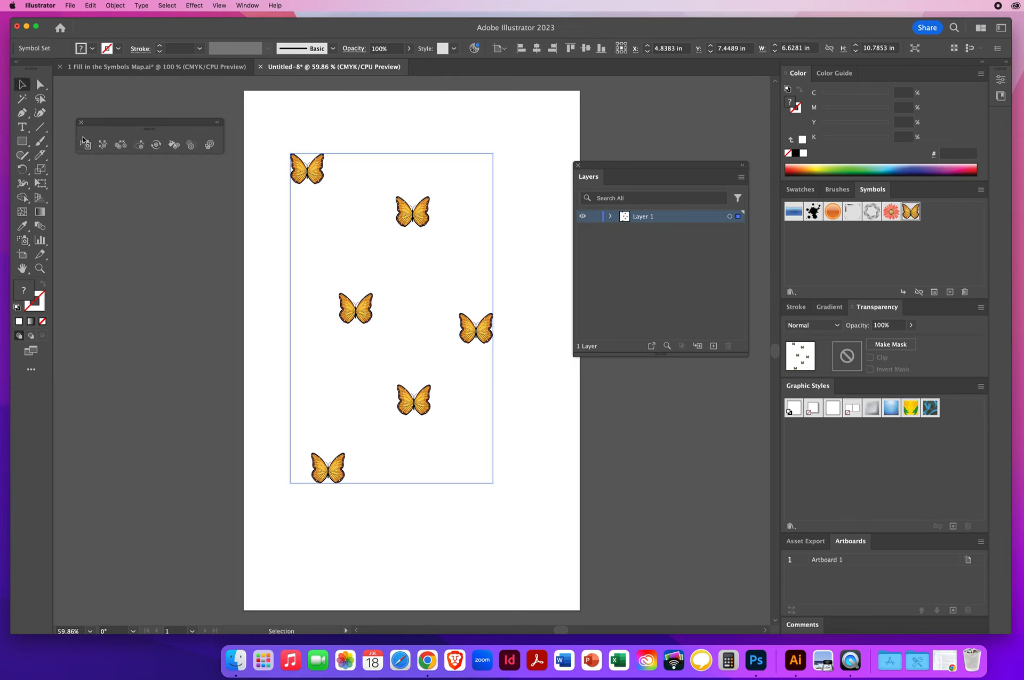
{"action": "left_click_drag", "start_coordinate": [308, 173], "coordinate": [323, 197]}
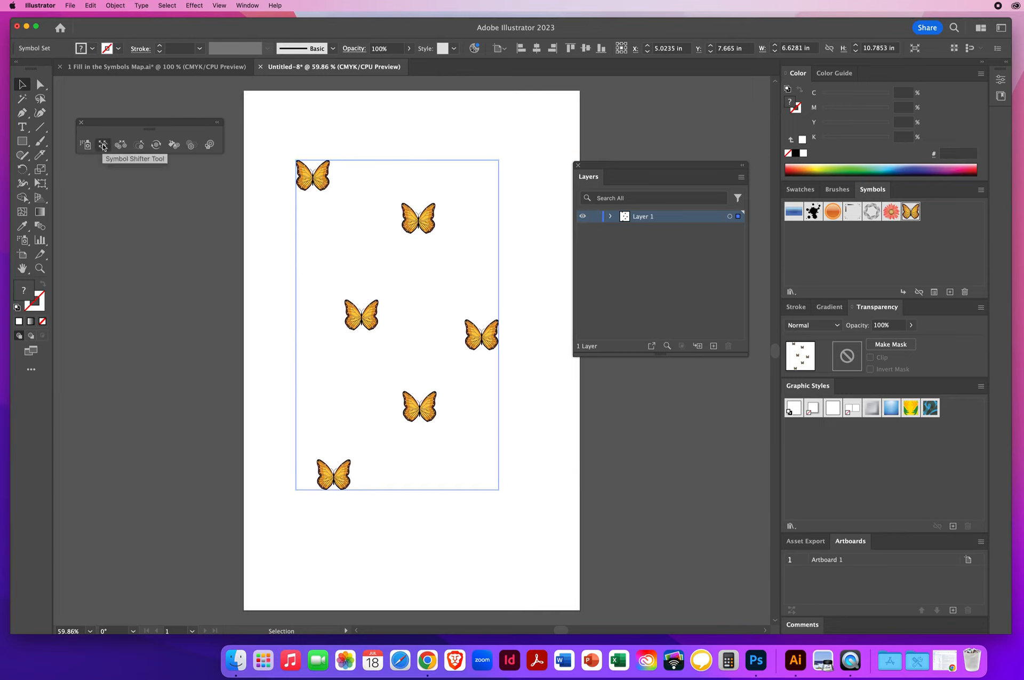
- Set the symbolism tools' intensity to 8
{"action": "left_click", "coordinate": [103, 145]}
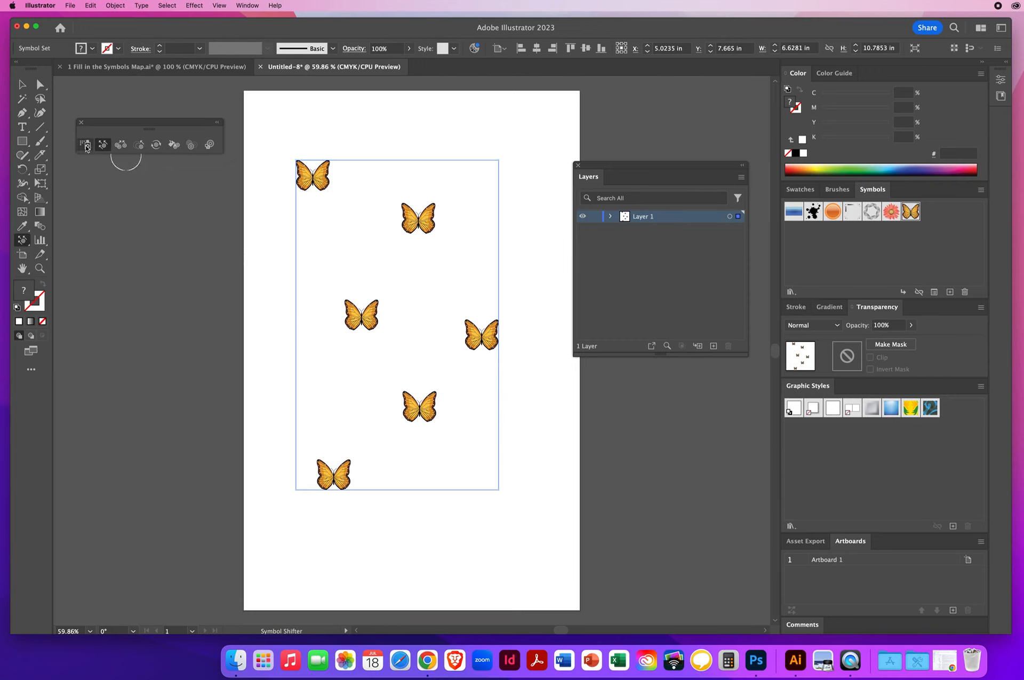
{"action": "double_click", "coordinate": [86, 145]}
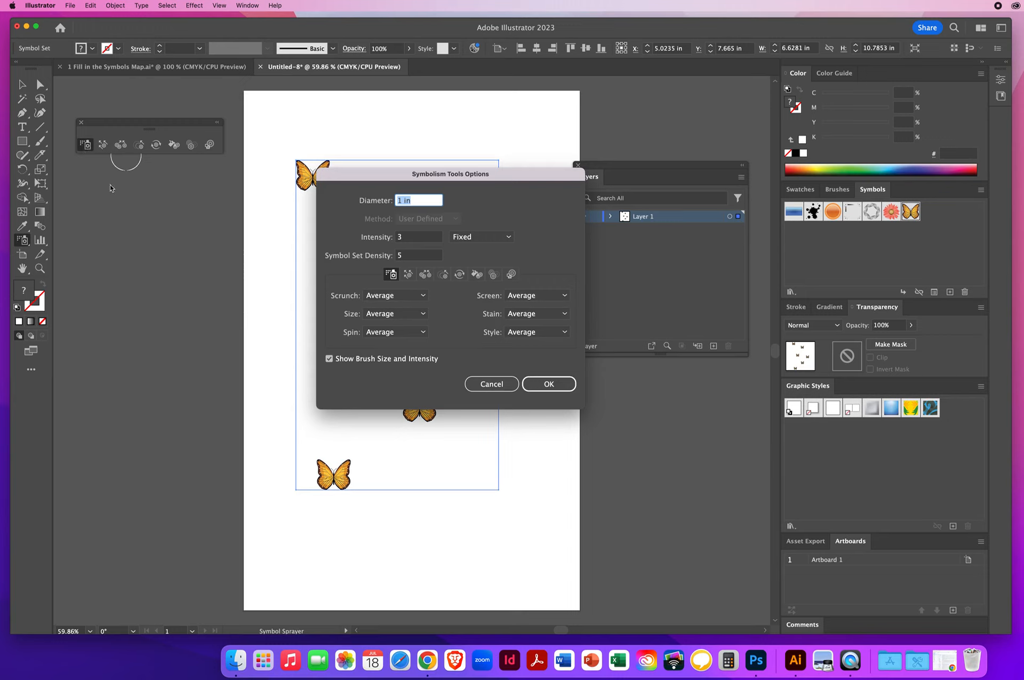
{"action": "left_click", "coordinate": [406, 237]}
{"action": "left_click_drag", "start_coordinate": [406, 237], "coordinate": [372, 235]}
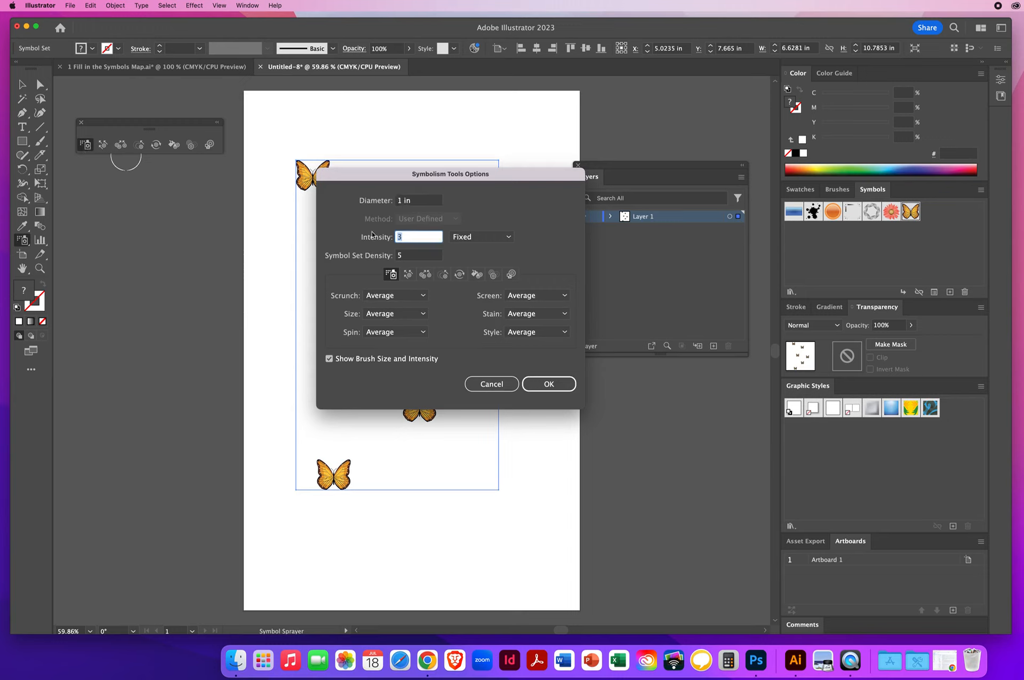
{"action": "type", "text": "8"}
{"action": "left_click_drag", "start_coordinate": [406, 235], "coordinate": [334, 232]}
{"action": "left_click", "coordinate": [549, 384]}
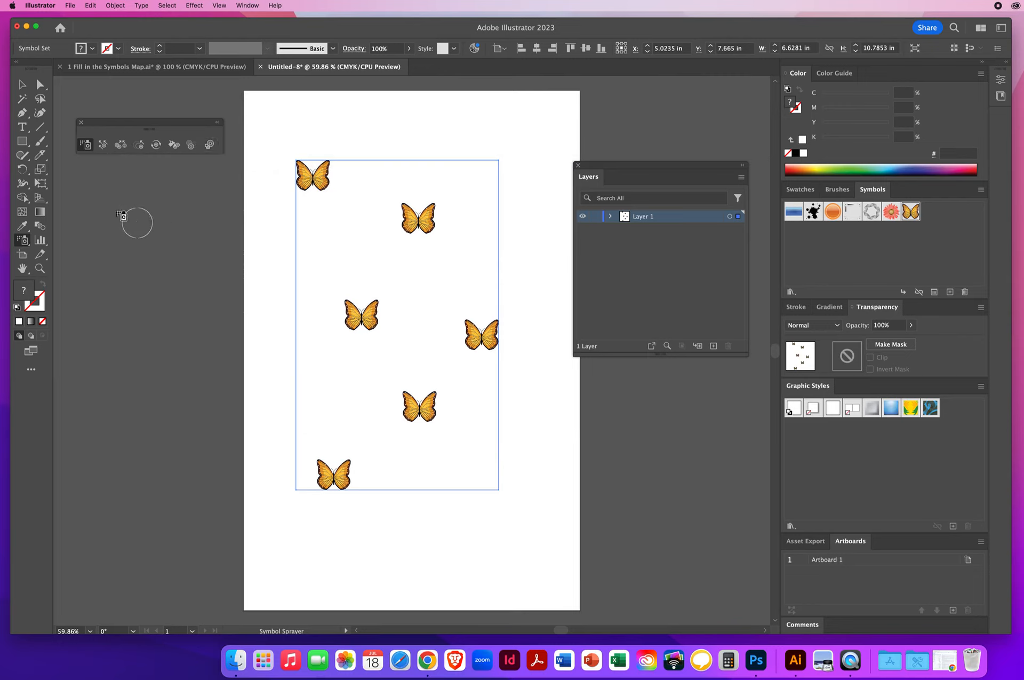
- Nudge the third butterfly from the top slightly upward within the set using the Symbol Shifter
{"action": "left_click", "coordinate": [104, 145]}
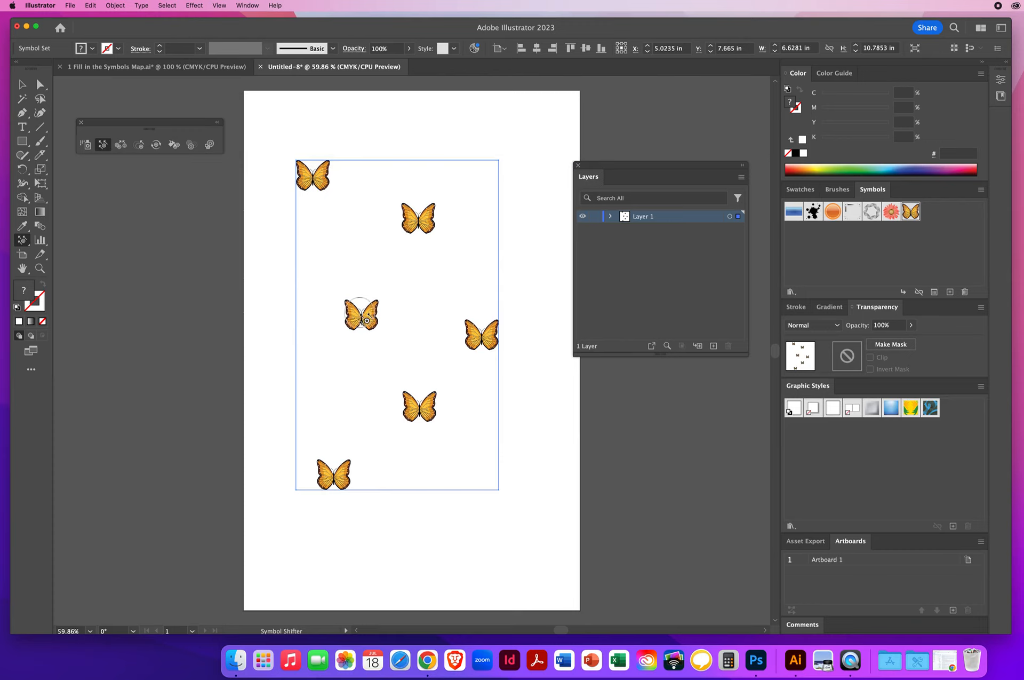
{"action": "mouse_move", "coordinate": [365, 320]}
{"action": "left_mouse_down"}
{"action": "mouse_move", "coordinate": [344, 272]}
{"action": "mouse_move", "coordinate": [367, 312]}
{"action": "left_mouse_up"}
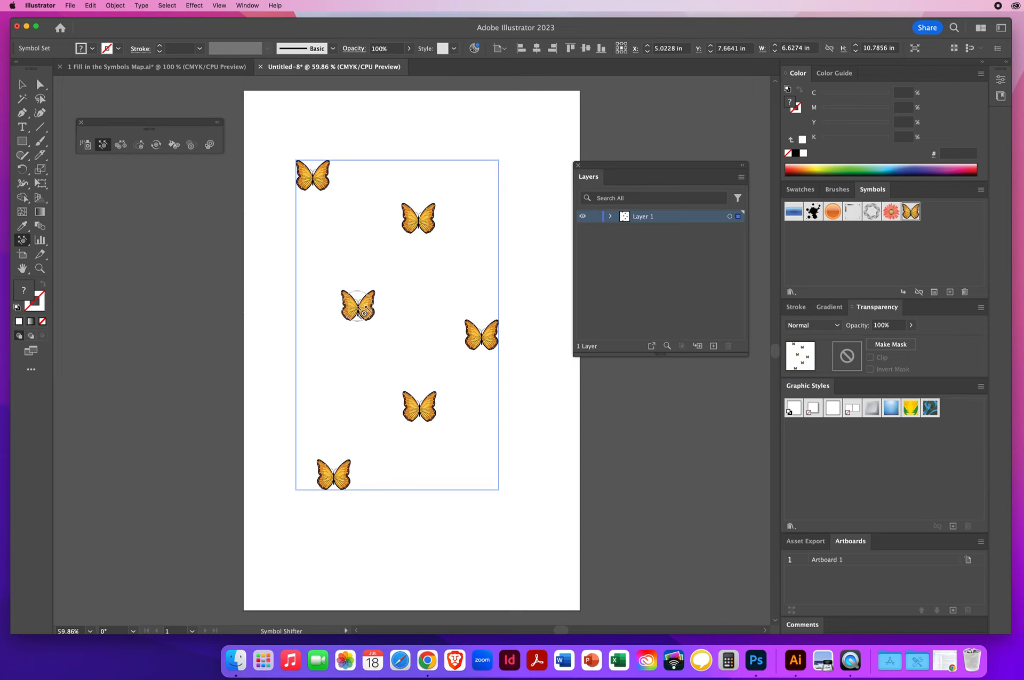
{"action": "left_click_drag", "start_coordinate": [365, 314], "coordinate": [353, 271]}
{"action": "left_click_drag", "start_coordinate": [358, 293], "coordinate": [352, 271]}
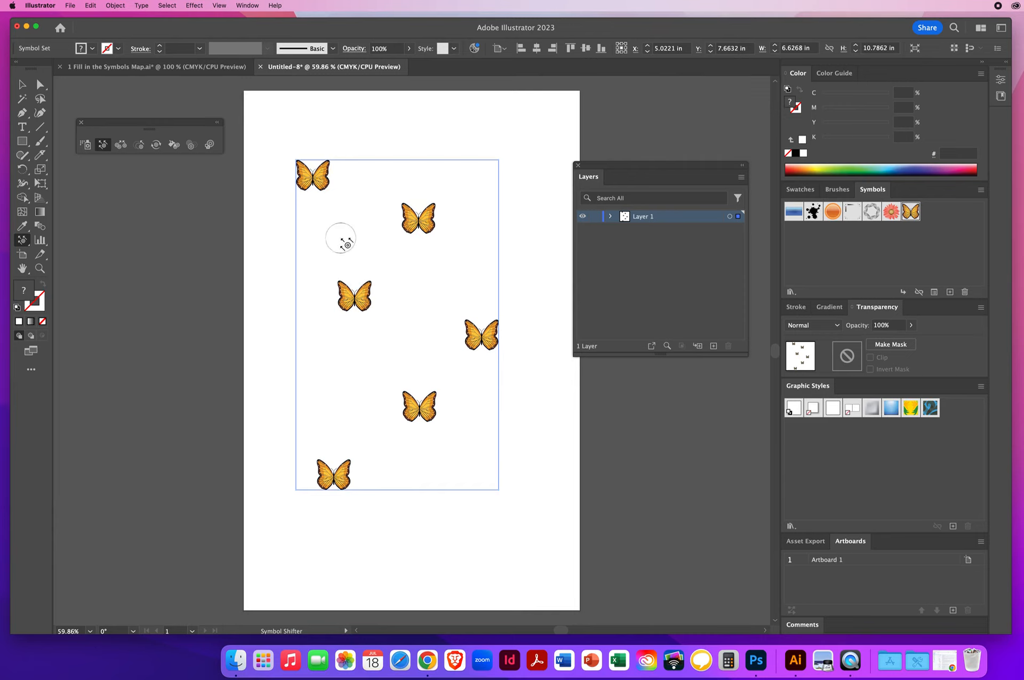
- Set the Symbol Shifter's diameter to 2 in and shift the same butterfly farther up in the set
{"action": "double_click", "coordinate": [103, 146]}
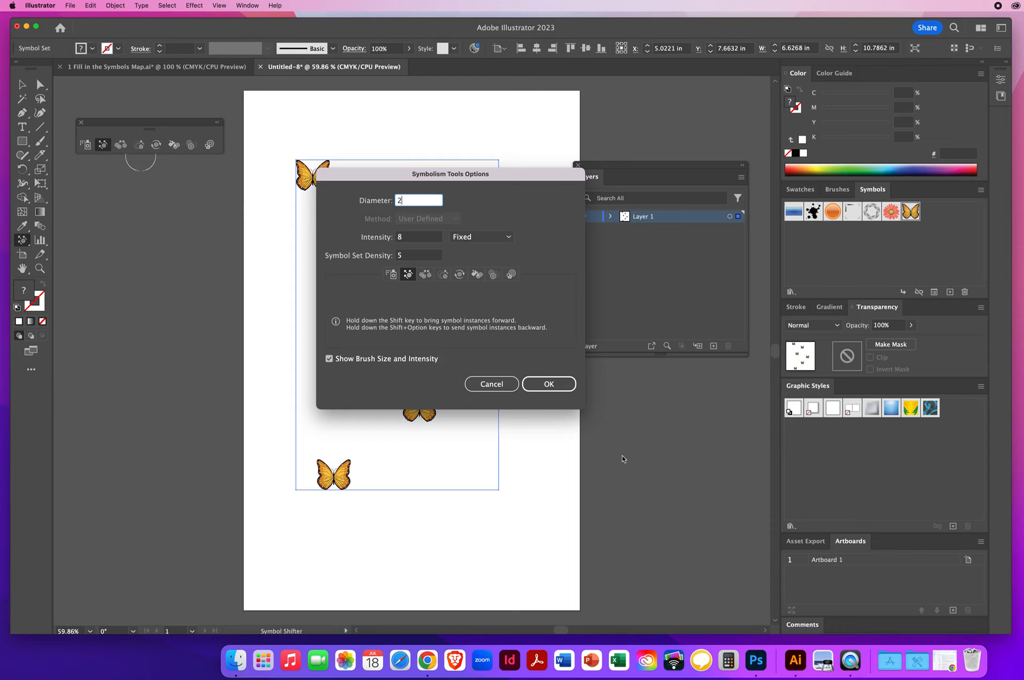
{"action": "left_click", "coordinate": [549, 383]}
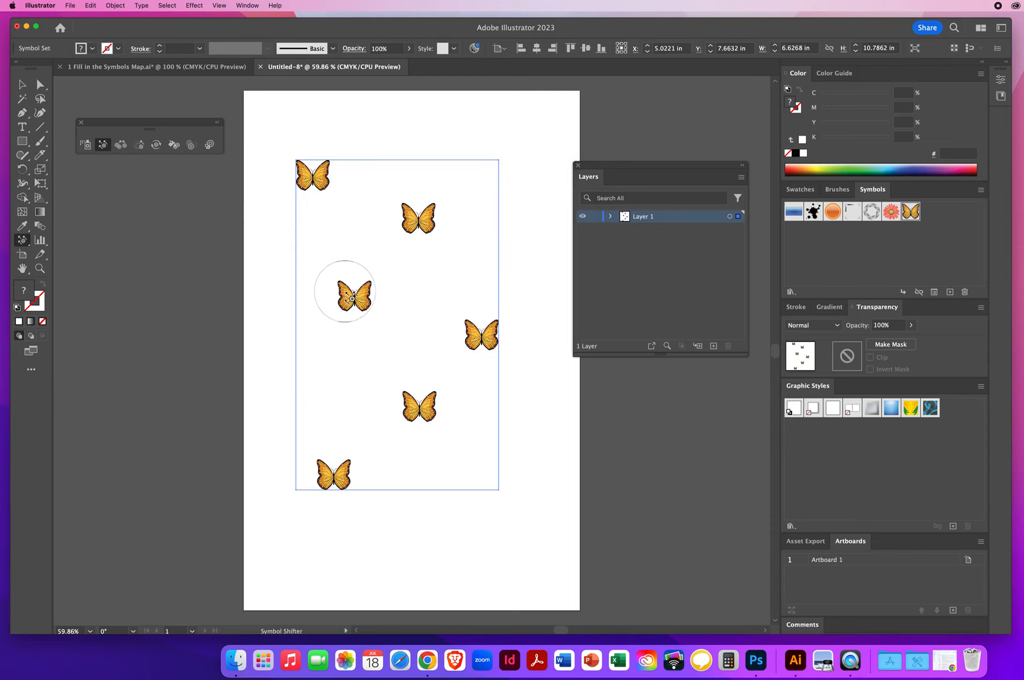
{"action": "left_click_drag", "start_coordinate": [353, 294], "coordinate": [318, 227]}
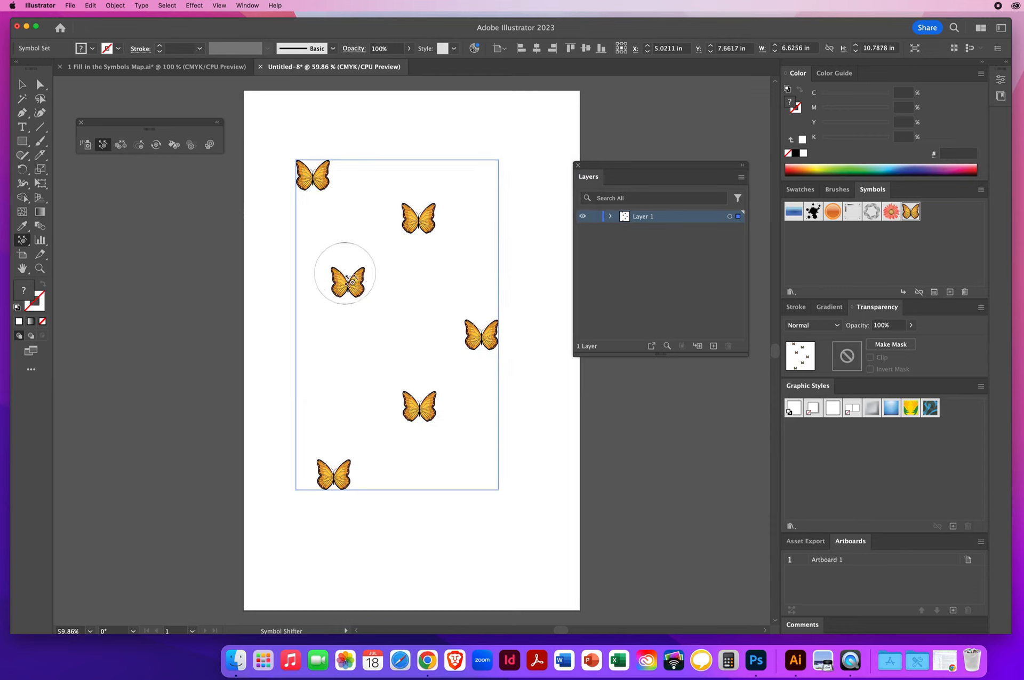
{"action": "mouse_move", "coordinate": [347, 283]}
{"action": "left_mouse_down"}
{"action": "mouse_move", "coordinate": [350, 215]}
{"action": "mouse_move", "coordinate": [350, 293]}
{"action": "mouse_move", "coordinate": [347, 251]}
{"action": "mouse_move", "coordinate": [353, 275]}
{"action": "mouse_move", "coordinate": [344, 269]}
{"action": "mouse_move", "coordinate": [370, 293]}
{"action": "left_mouse_up"}
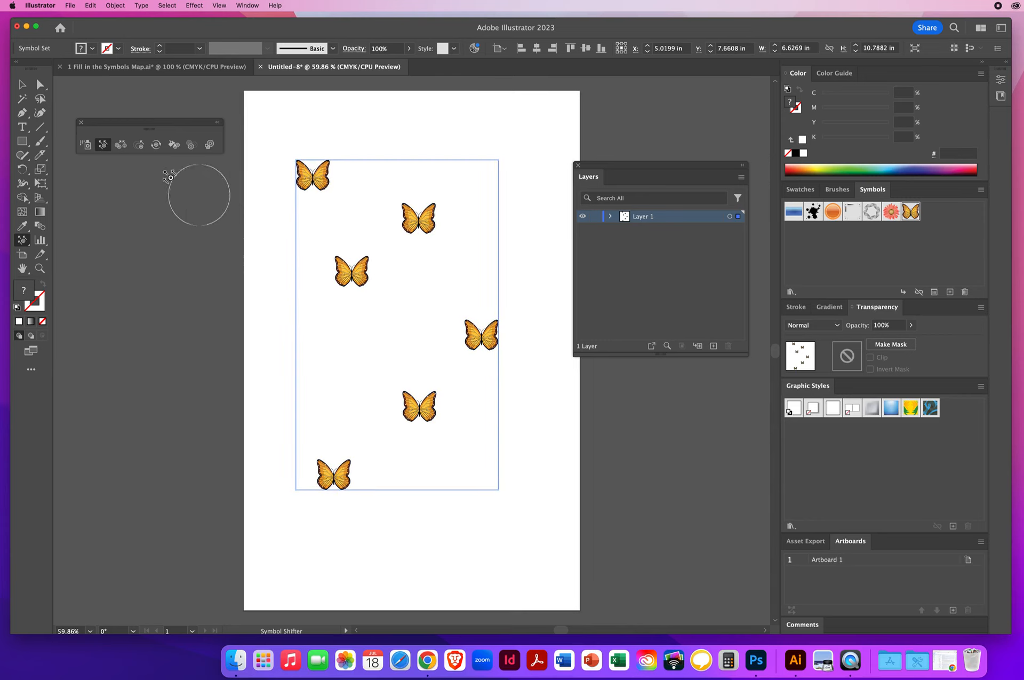
- Shift the third butterfly up against the second one with the Symbol Shifter, and pull it back down and left
{"action": "left_click", "coordinate": [121, 145]}
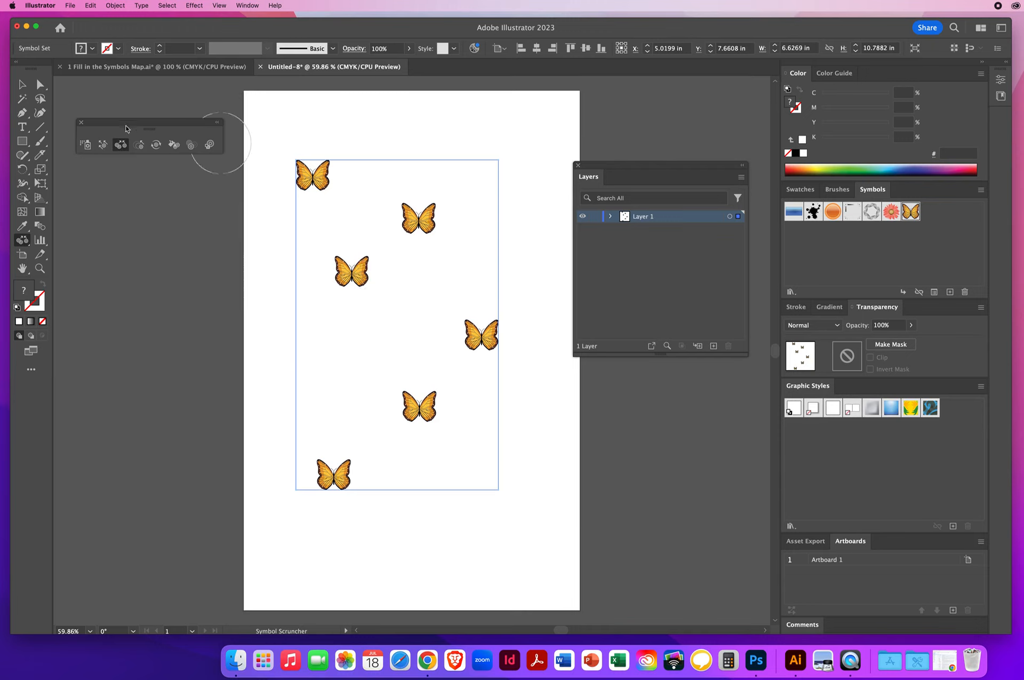
{"action": "left_click", "coordinate": [103, 145]}
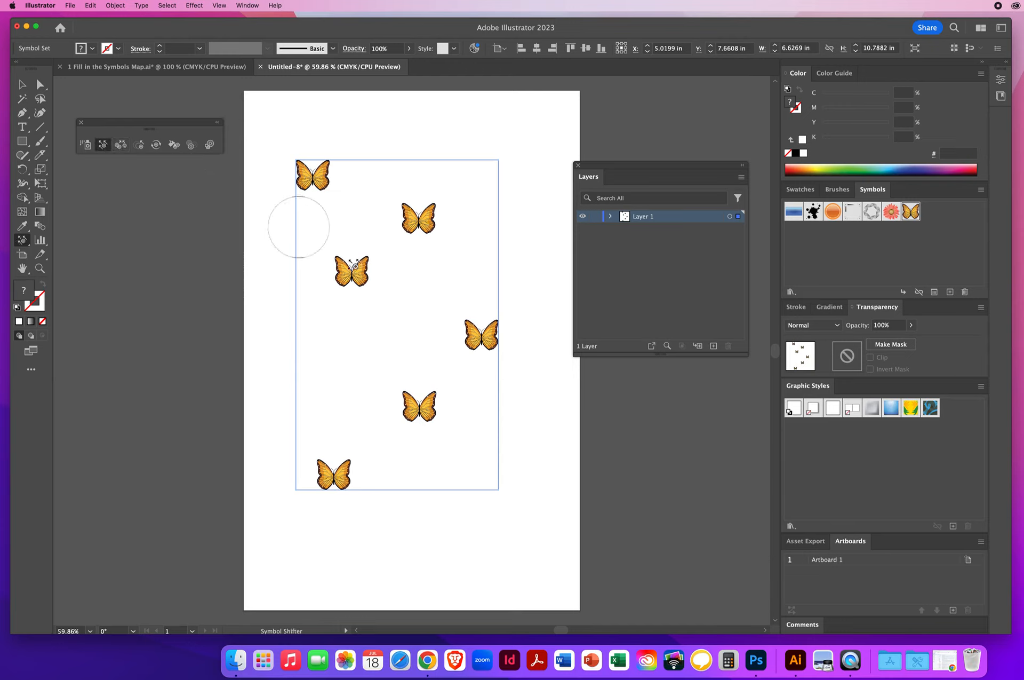
{"action": "left_click_drag", "start_coordinate": [351, 270], "coordinate": [424, 218]}
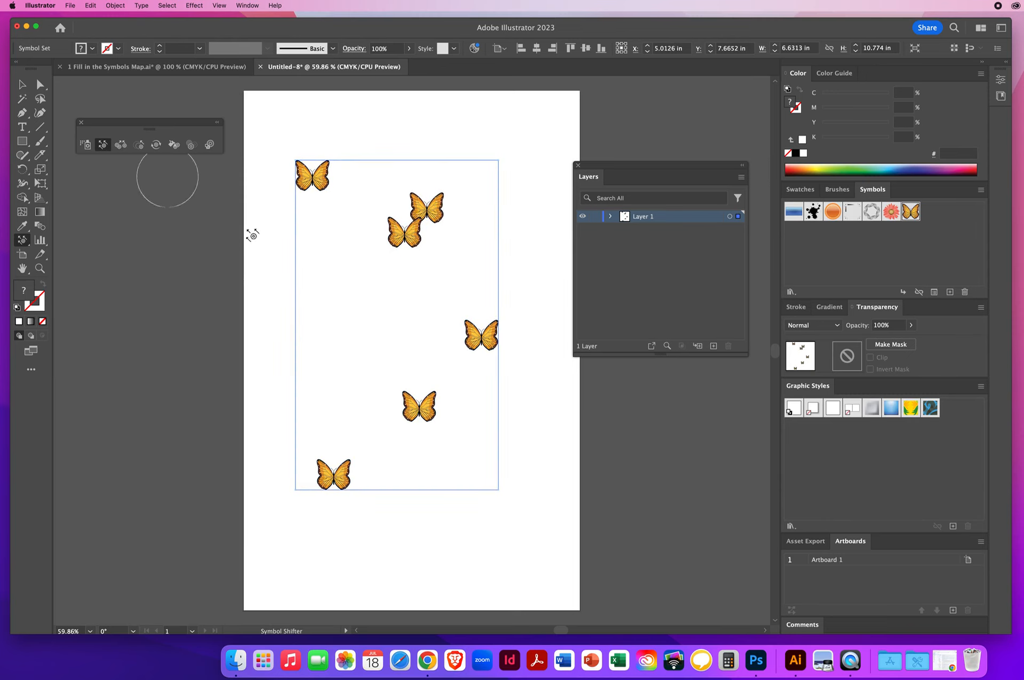
{"action": "mouse_move", "coordinate": [402, 232]}
{"action": "left_mouse_down"}
{"action": "mouse_move", "coordinate": [356, 297]}
{"action": "mouse_move", "coordinate": [408, 239]}
{"action": "mouse_move", "coordinate": [393, 261]}
{"action": "mouse_move", "coordinate": [365, 256]}
{"action": "left_mouse_up"}
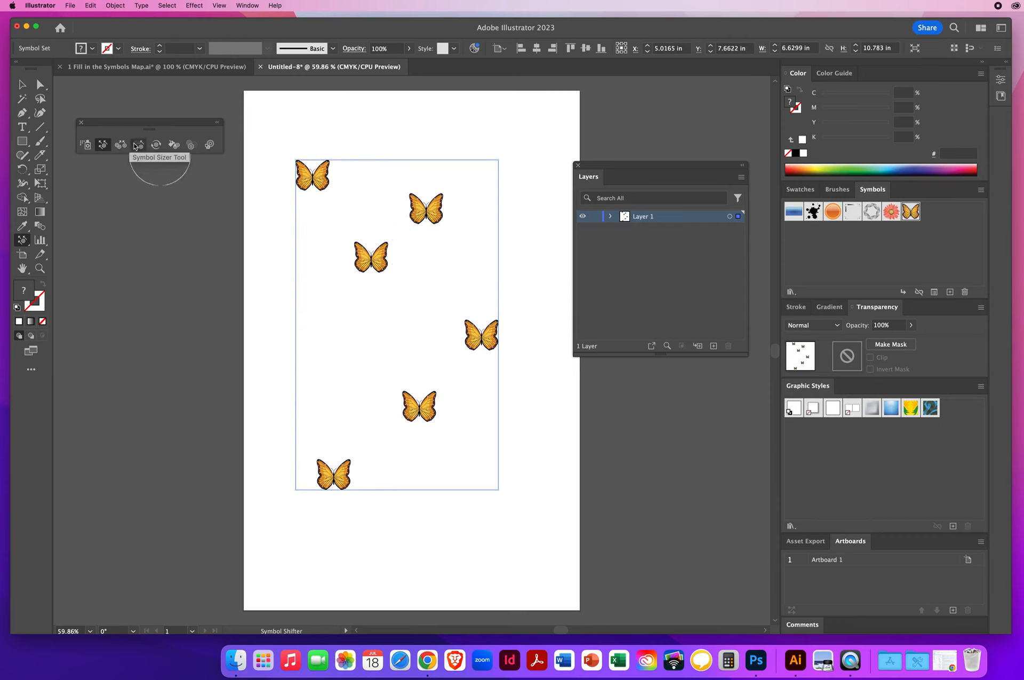
- Try enlarging the third butterfly from the top with the Symbol Sizer, and undo the sizing
{"action": "left_click", "coordinate": [138, 145]}
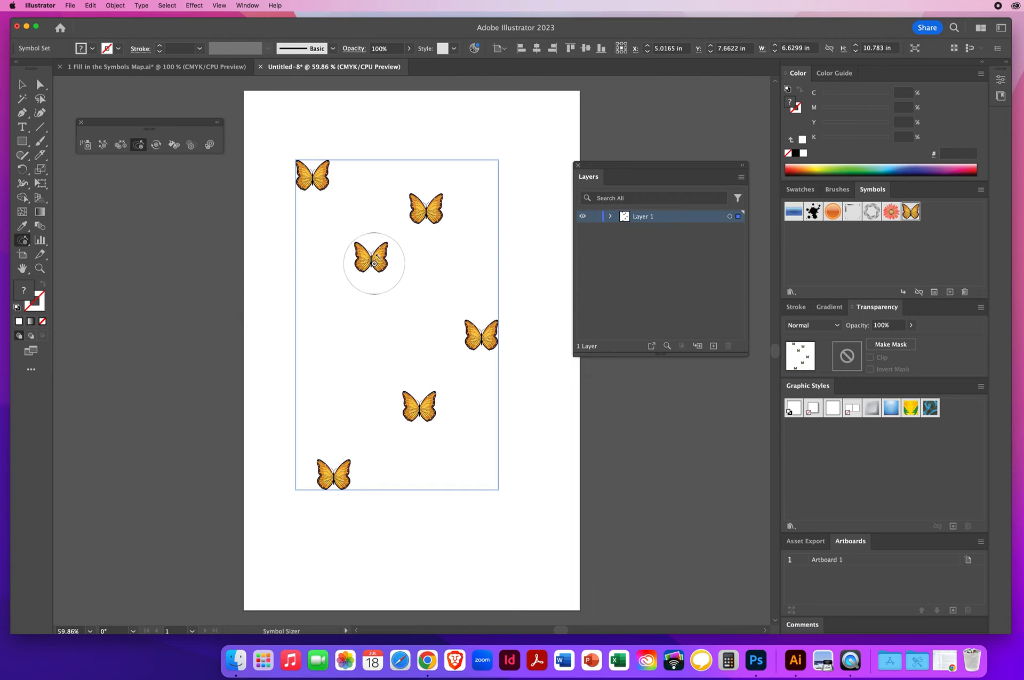
{"action": "left_click", "coordinate": [372, 261]}
{"action": "left_click_drag", "start_coordinate": [373, 261], "coordinate": [377, 259]}
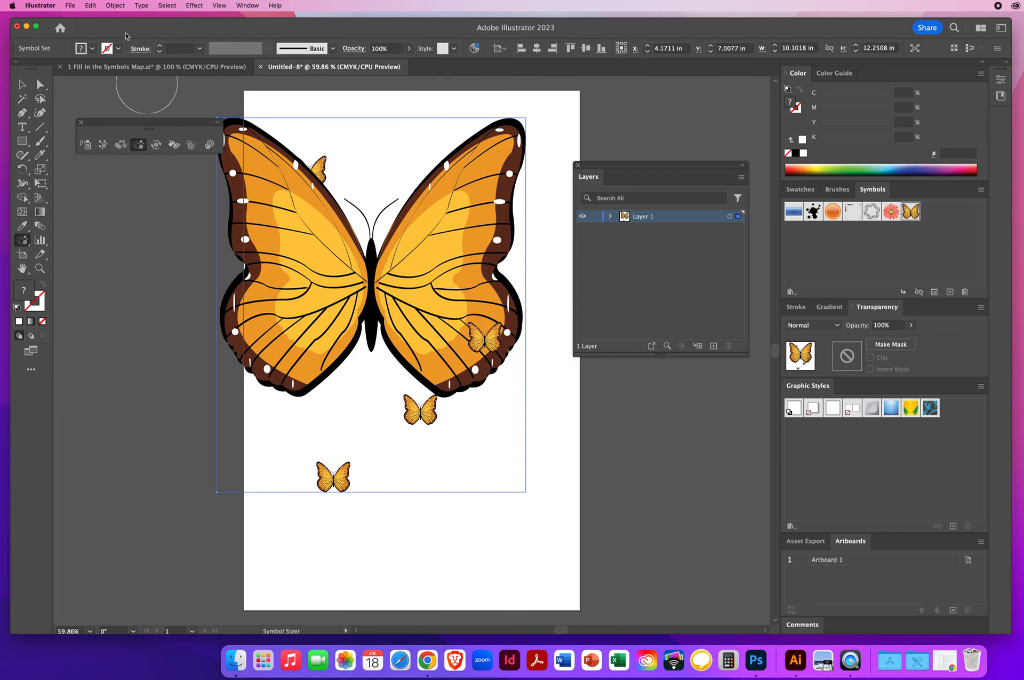
{"action": "left_click", "coordinate": [91, 6]}
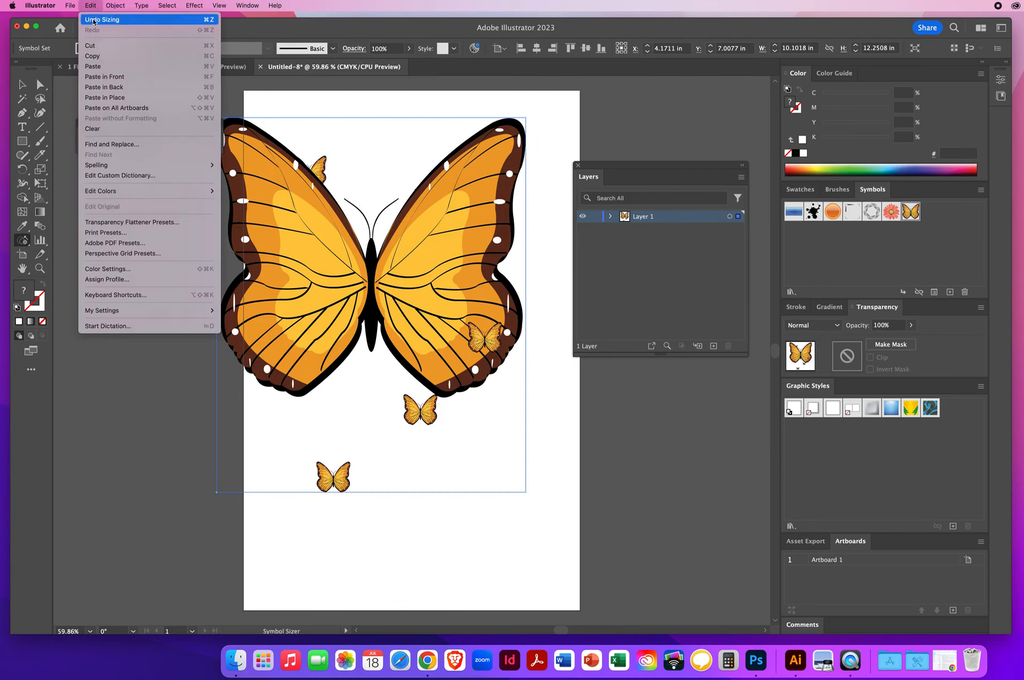
{"action": "left_click", "coordinate": [93, 20]}
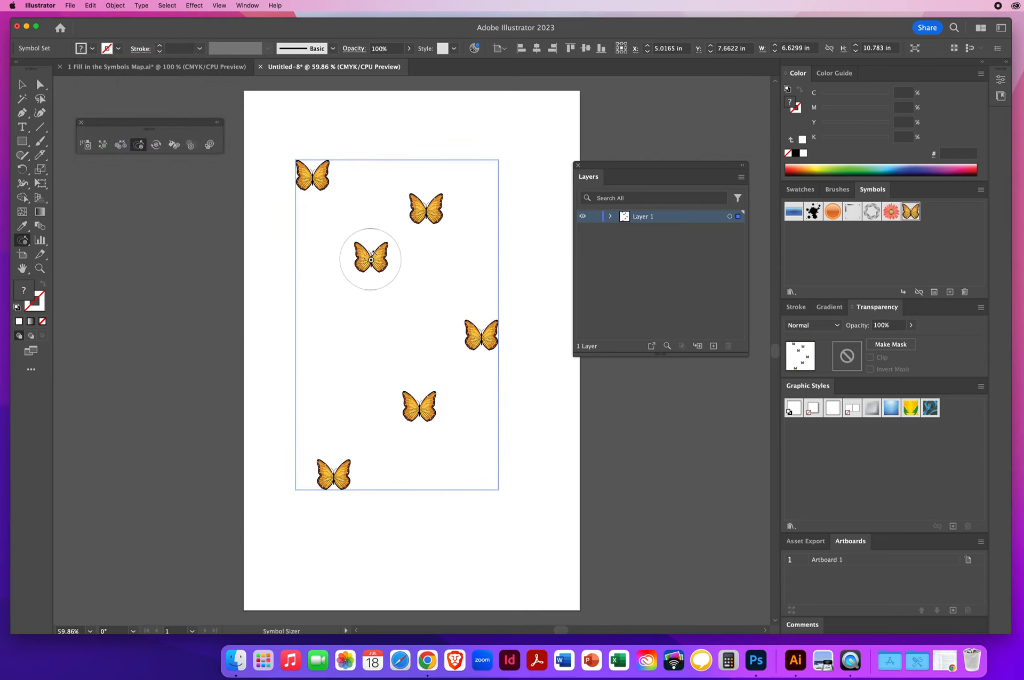
- Enlarge the third butterfly from the top moderately with the Symbol Sizer
{"action": "left_click", "coordinate": [373, 260]}
{"action": "left_click", "coordinate": [374, 259]}
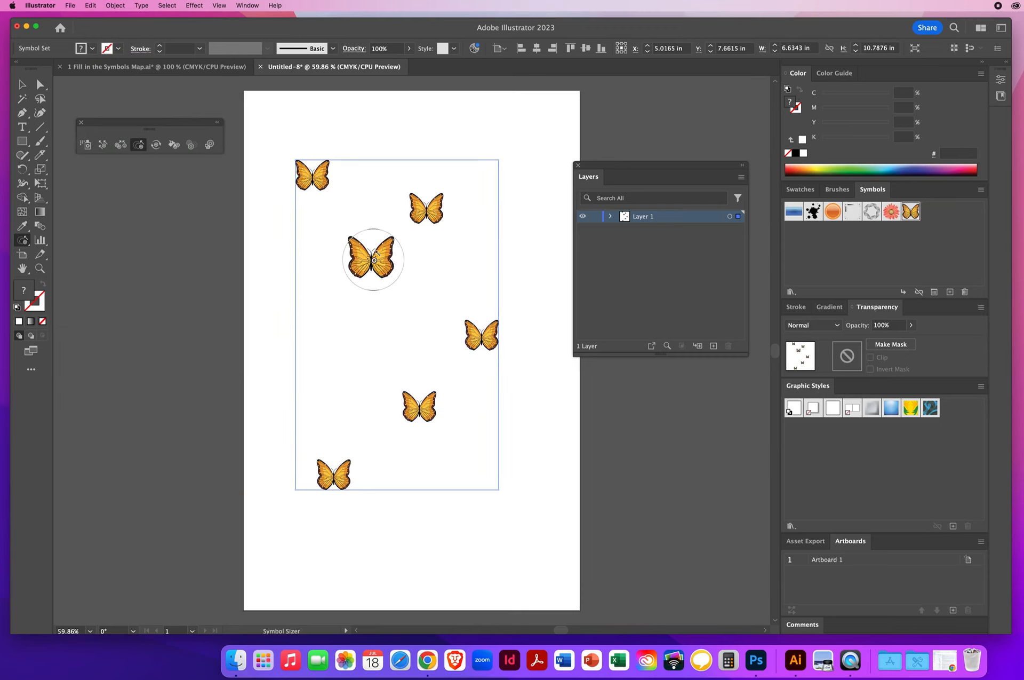
{"action": "left_click", "coordinate": [374, 260]}
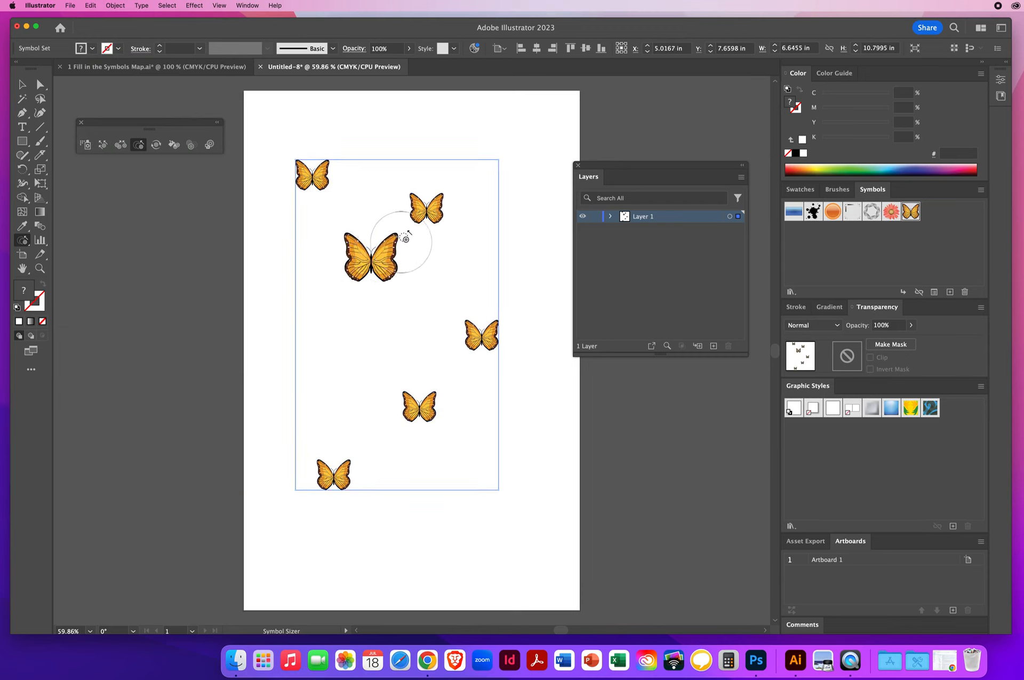
- Enlarge the second butterfly from the top with the Symbol Sizer until it is clearly the biggest in the set
{"action": "left_click", "coordinate": [428, 212]}
{"action": "left_click", "coordinate": [428, 211]}
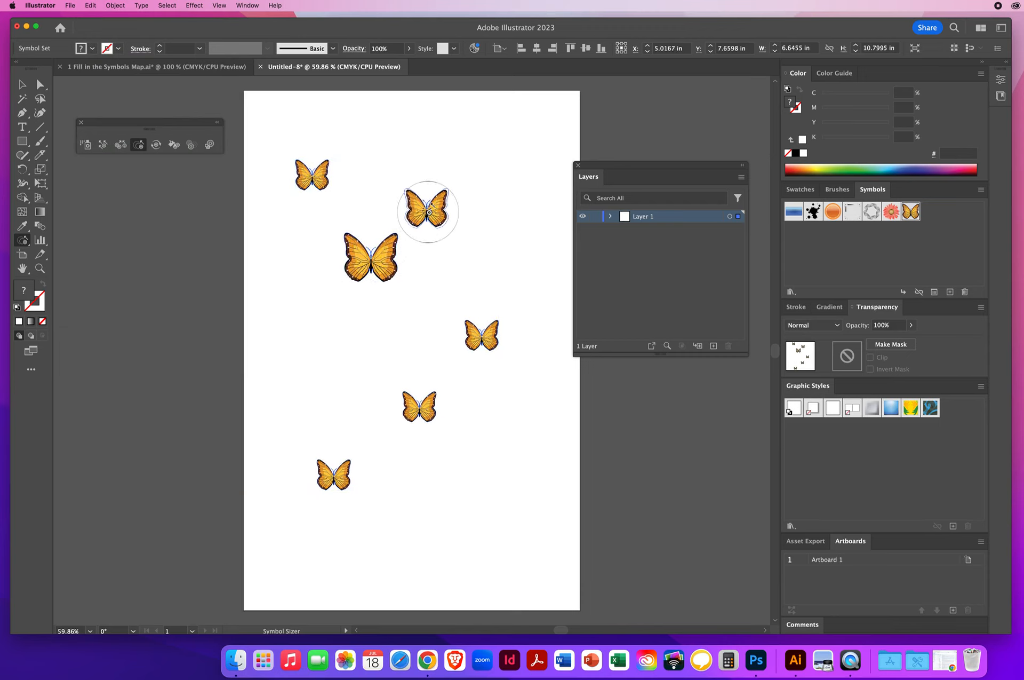
{"action": "left_click", "coordinate": [429, 212]}
{"action": "left_click", "coordinate": [431, 211]}
{"action": "left_click", "coordinate": [431, 212]}
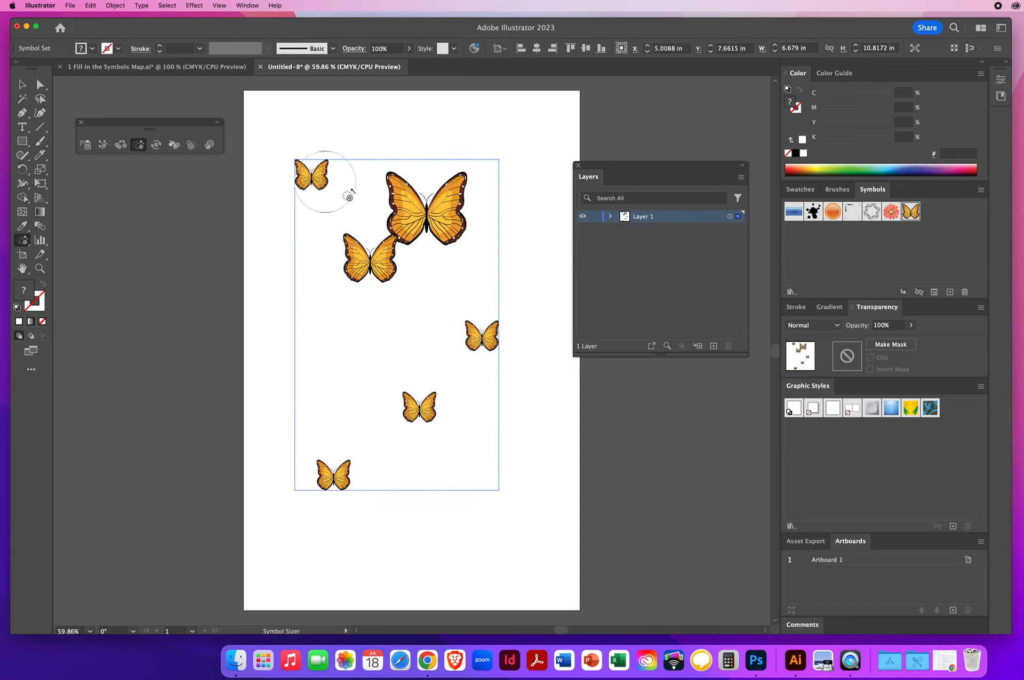
- Enlarge the fourth butterfly from the top and the bottom butterfly with the Symbol Sizer, leaving the fifth one small
{"action": "left_click", "coordinate": [482, 339]}
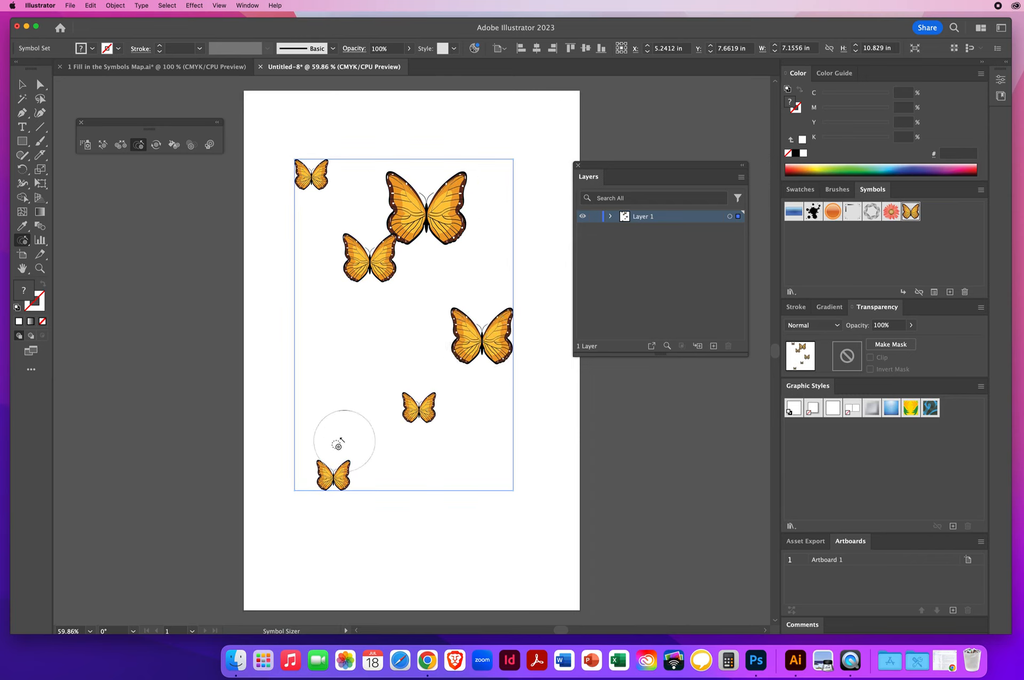
{"action": "left_click", "coordinate": [332, 477]}
{"action": "left_click_drag", "start_coordinate": [332, 477], "coordinate": [332, 475]}
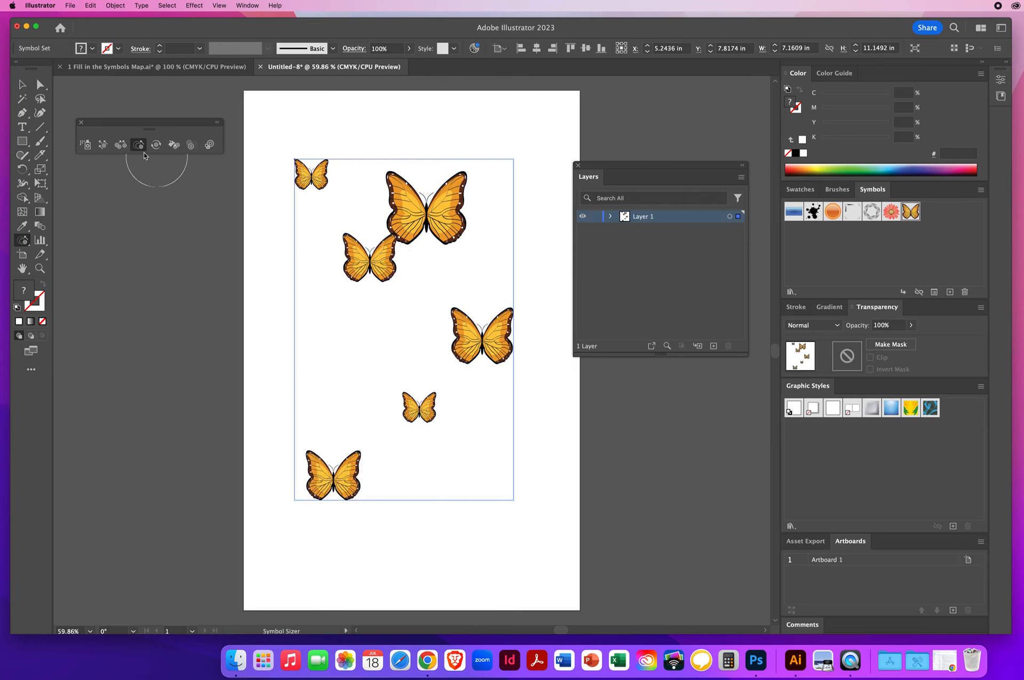
- Move the third butterfly down and left, clear of the second one, with the Symbol Shifter
{"action": "left_click", "coordinate": [104, 147]}
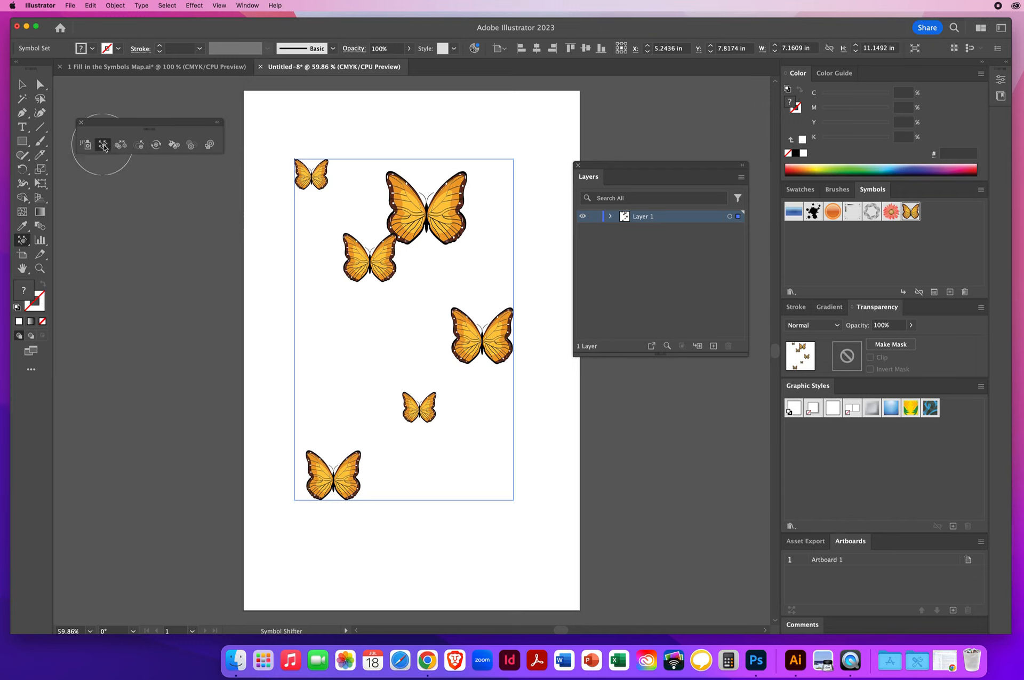
{"action": "left_click_drag", "start_coordinate": [367, 262], "coordinate": [345, 303]}
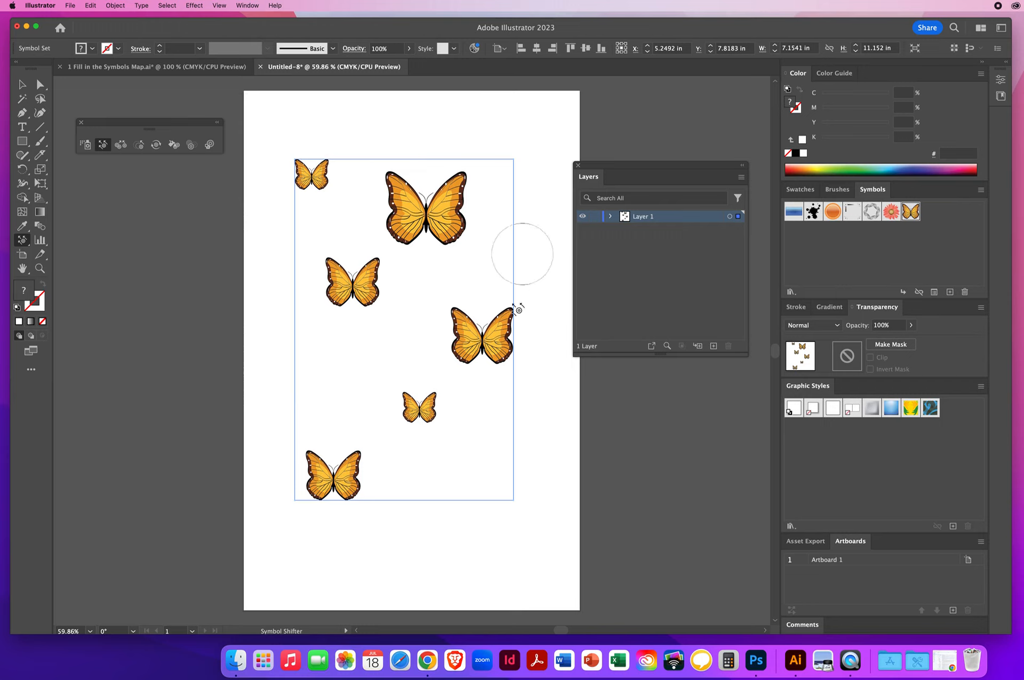
- Enlarge the second and third butterflies from the top with the Symbol Sizer, shrinking each back until the two no longer overlap
{"action": "left_click", "coordinate": [139, 145]}
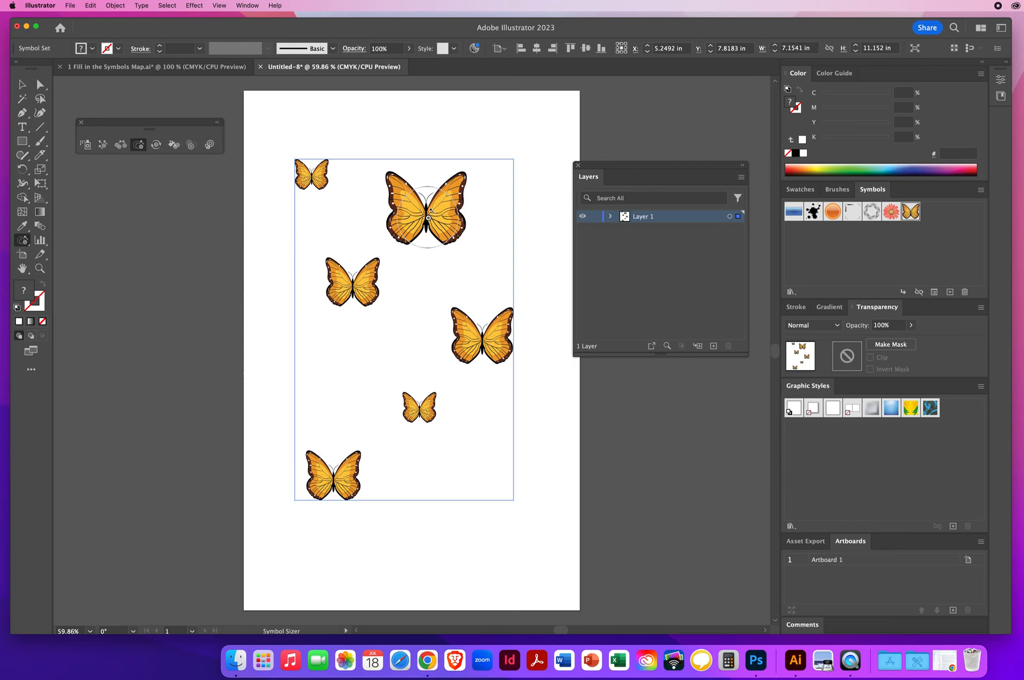
{"action": "left_click_drag", "start_coordinate": [429, 218], "coordinate": [429, 217]}
{"action": "left_click_drag", "start_coordinate": [500, 320], "coordinate": [500, 321]}
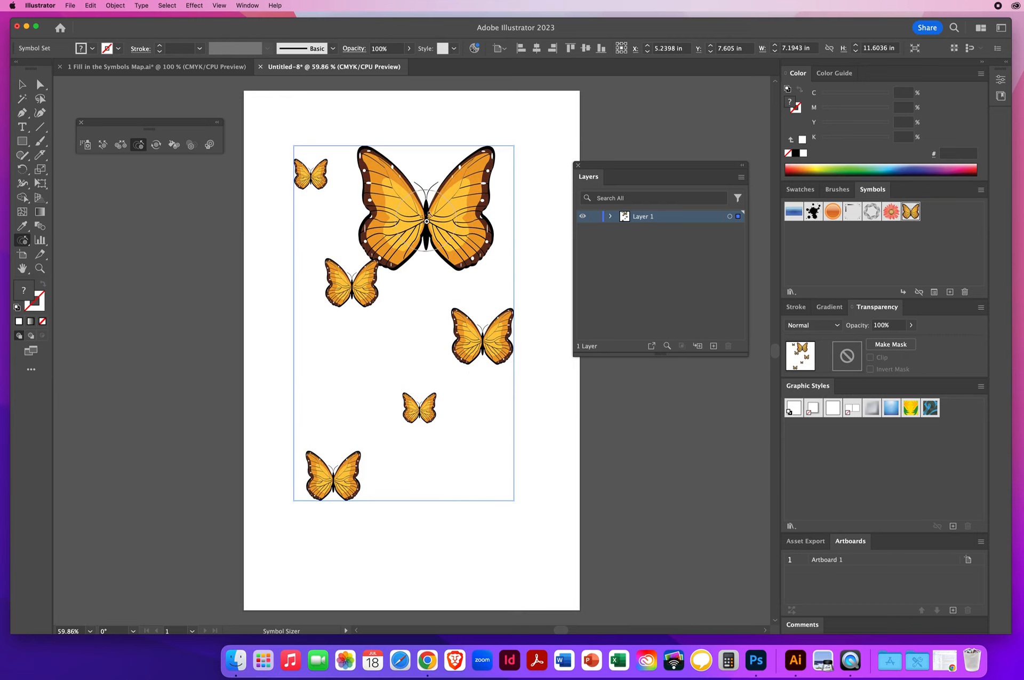
{"action": "left_click", "coordinate": [428, 220], "text": "alt"}
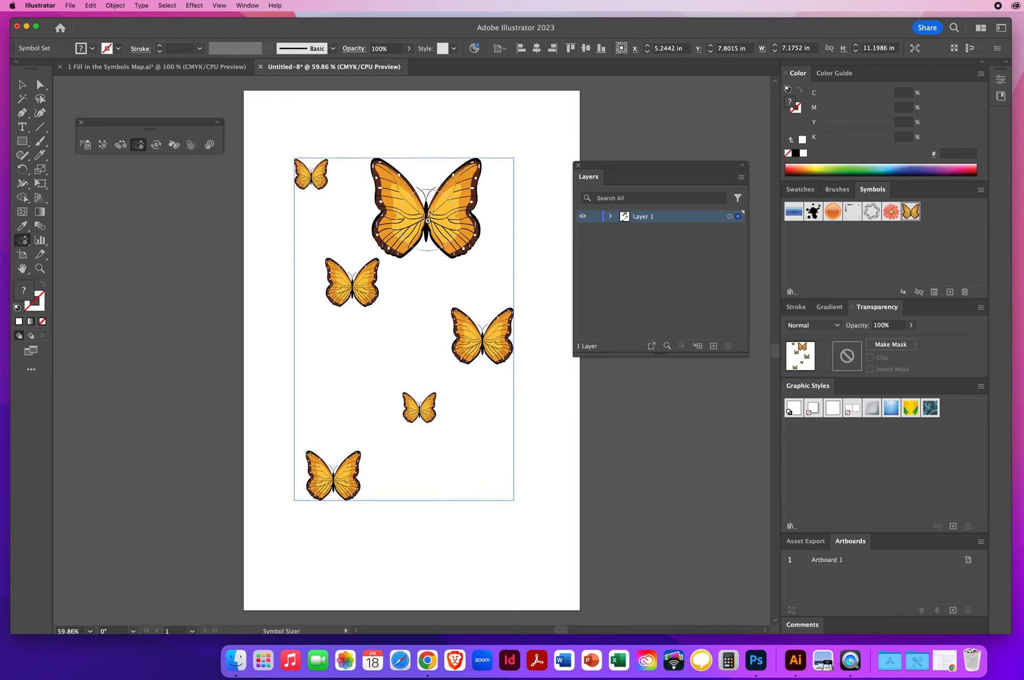
{"action": "left_click", "coordinate": [428, 221], "text": "alt"}
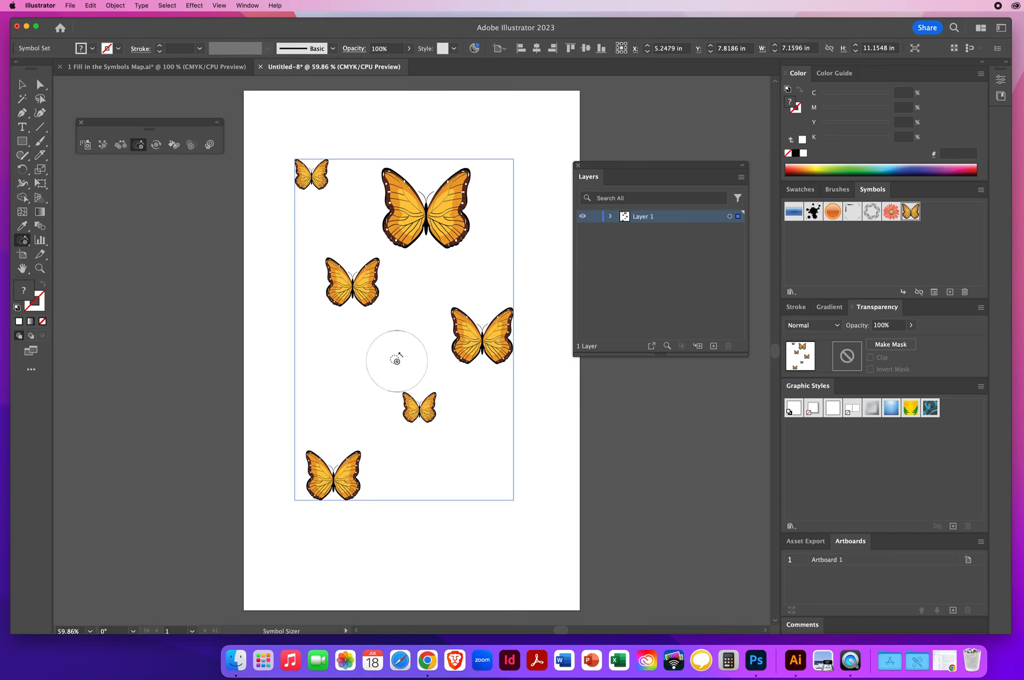
{"action": "left_click", "coordinate": [359, 287]}
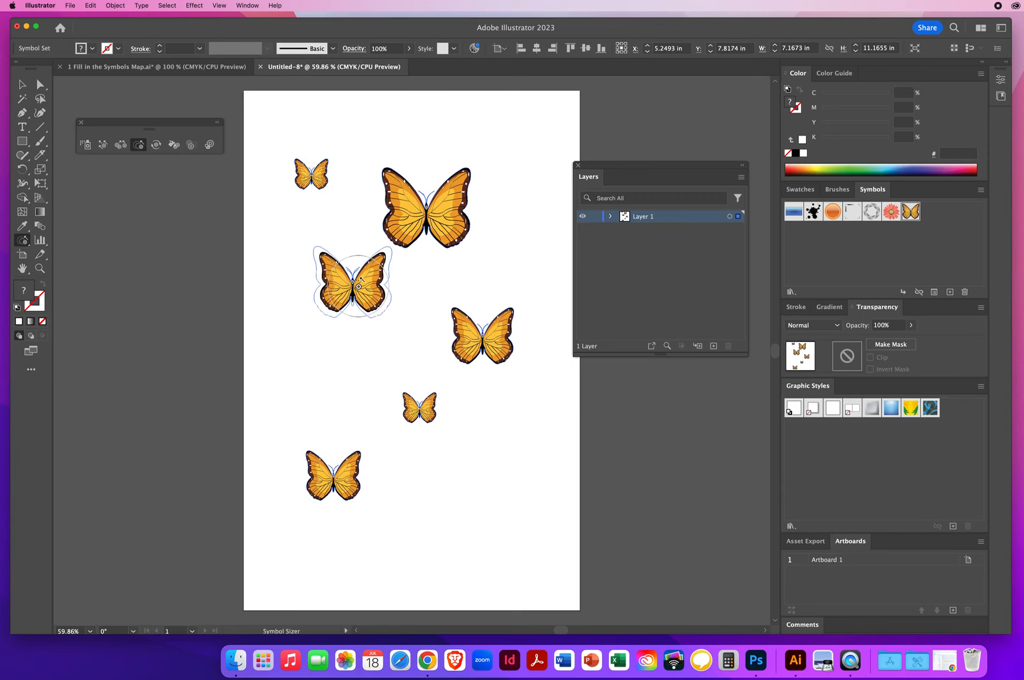
{"action": "left_click", "coordinate": [354, 288], "text": "alt"}
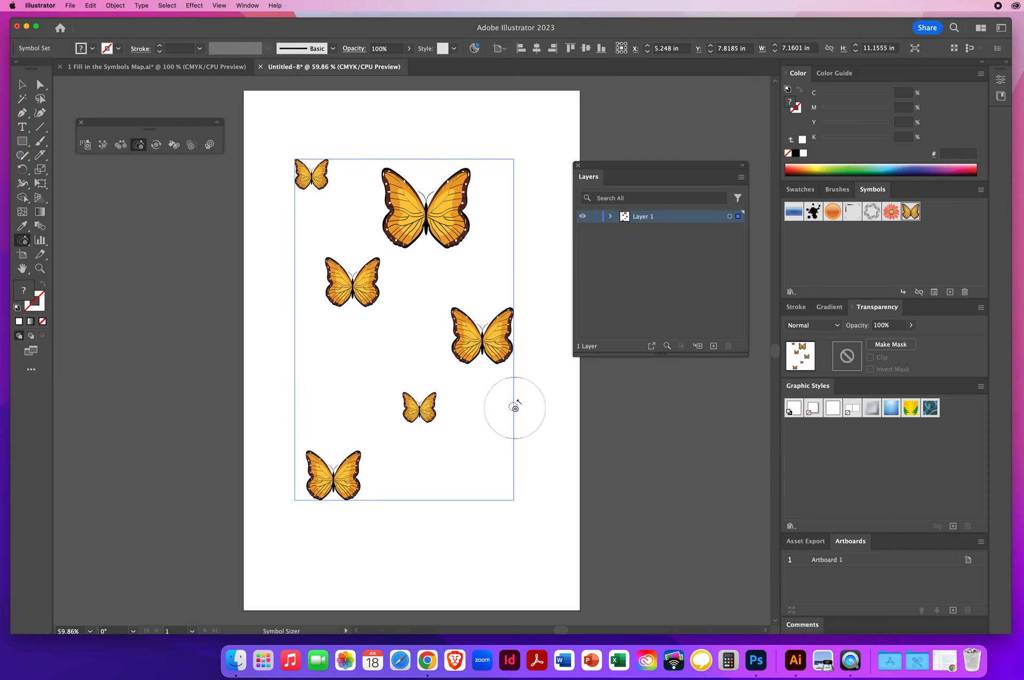
- Rotate the second and fifth butterflies from the top clockwise and the other four counterclockwise with the Symbol Spinner
{"action": "left_click", "coordinate": [156, 148]}
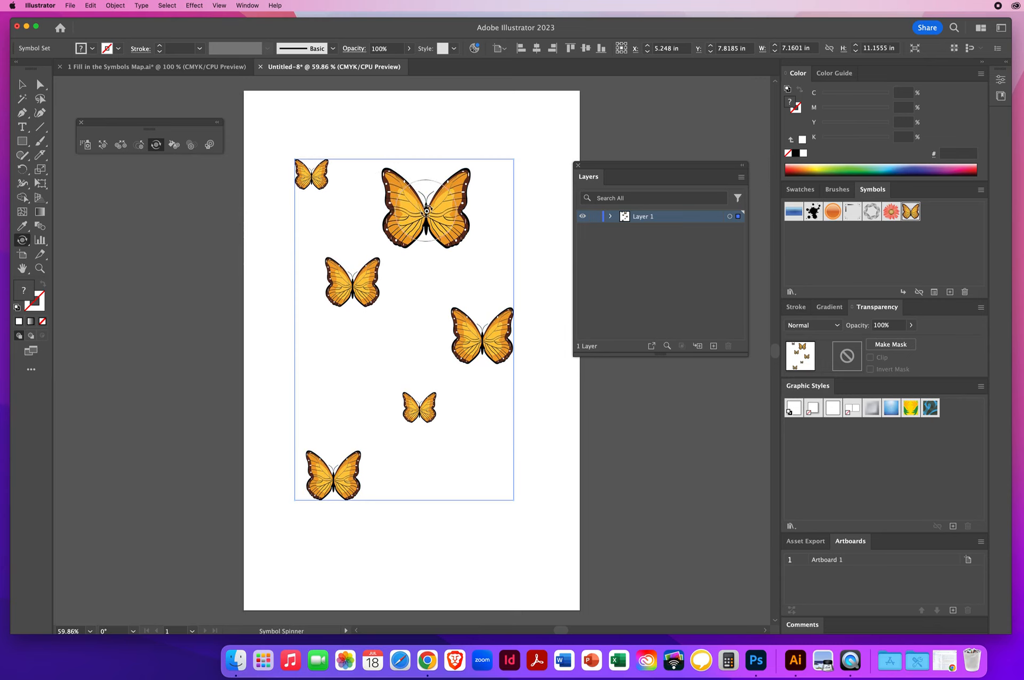
{"action": "mouse_move", "coordinate": [427, 210]}
{"action": "left_mouse_down"}
{"action": "mouse_move", "coordinate": [428, 199]}
{"action": "mouse_move", "coordinate": [442, 201]}
{"action": "left_mouse_up"}
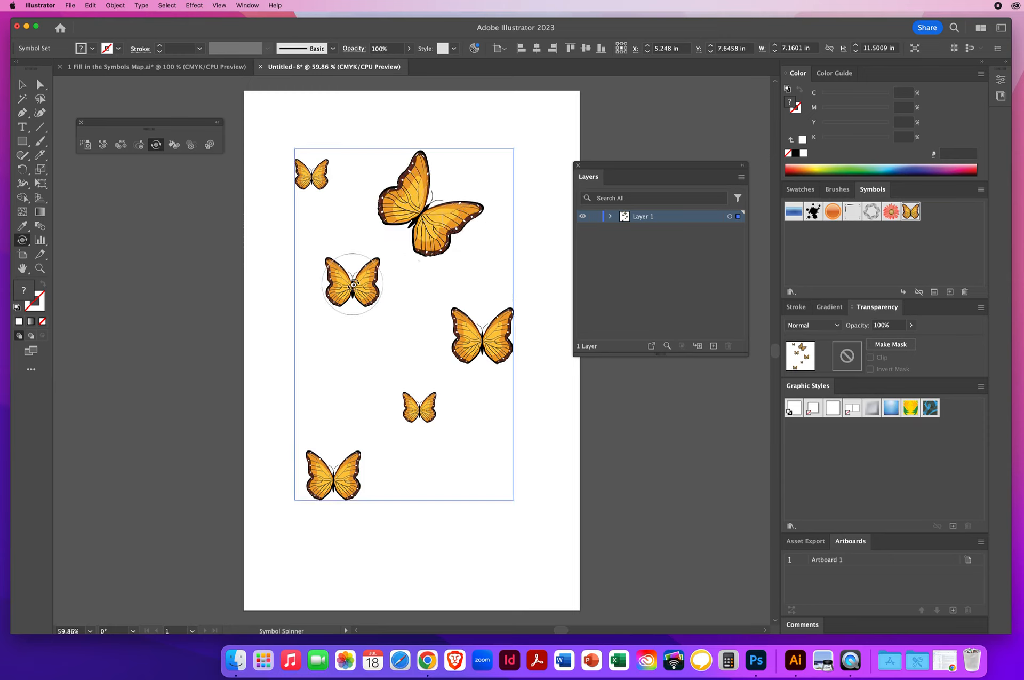
{"action": "left_click_drag", "start_coordinate": [352, 285], "coordinate": [352, 277]}
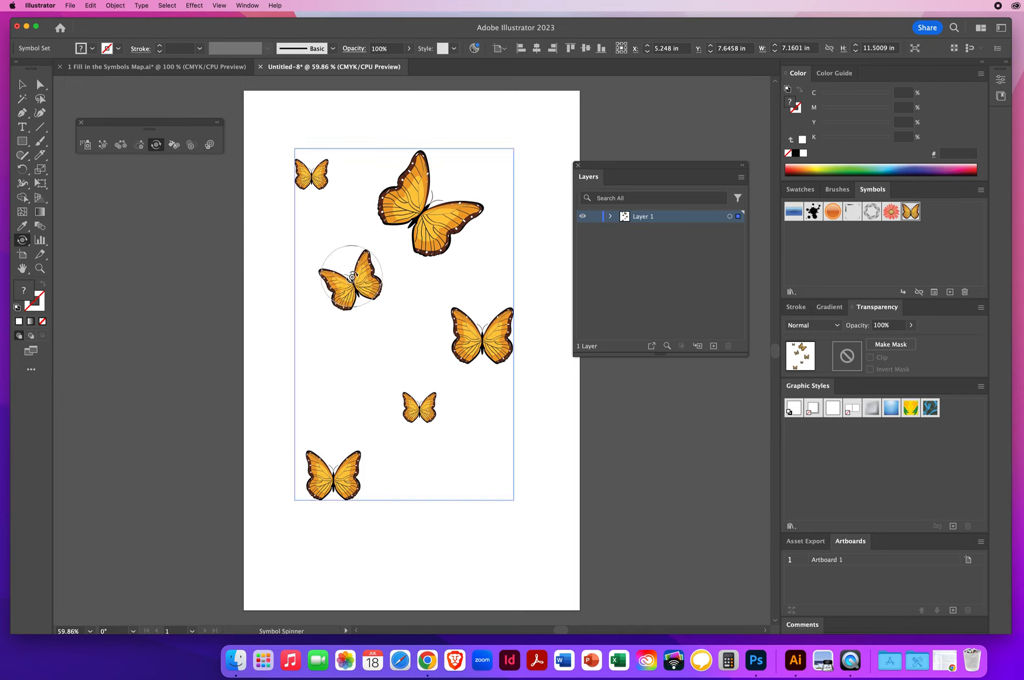
{"action": "left_click_drag", "start_coordinate": [483, 329], "coordinate": [477, 325]}
{"action": "mouse_move", "coordinate": [465, 322]}
{"action": "left_mouse_down"}
{"action": "mouse_move", "coordinate": [447, 416]}
{"action": "mouse_move", "coordinate": [420, 407]}
{"action": "left_mouse_up"}
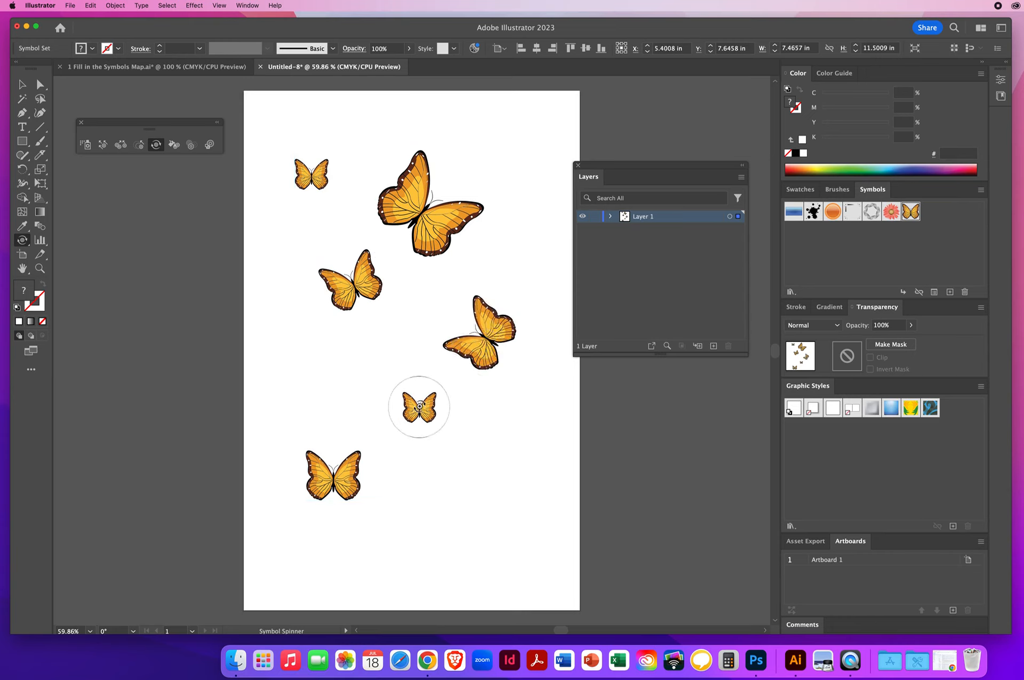
{"action": "mouse_move", "coordinate": [423, 399]}
{"action": "left_mouse_down"}
{"action": "mouse_move", "coordinate": [367, 433]}
{"action": "mouse_move", "coordinate": [334, 466]}
{"action": "left_mouse_up"}
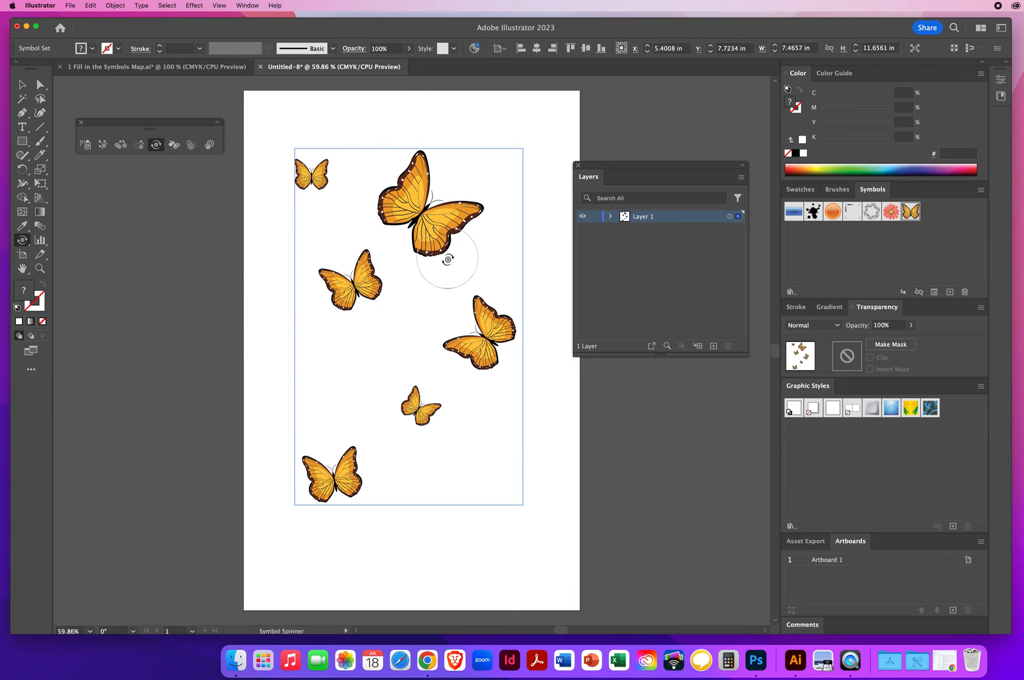
{"action": "left_click_drag", "start_coordinate": [312, 168], "coordinate": [311, 169]}
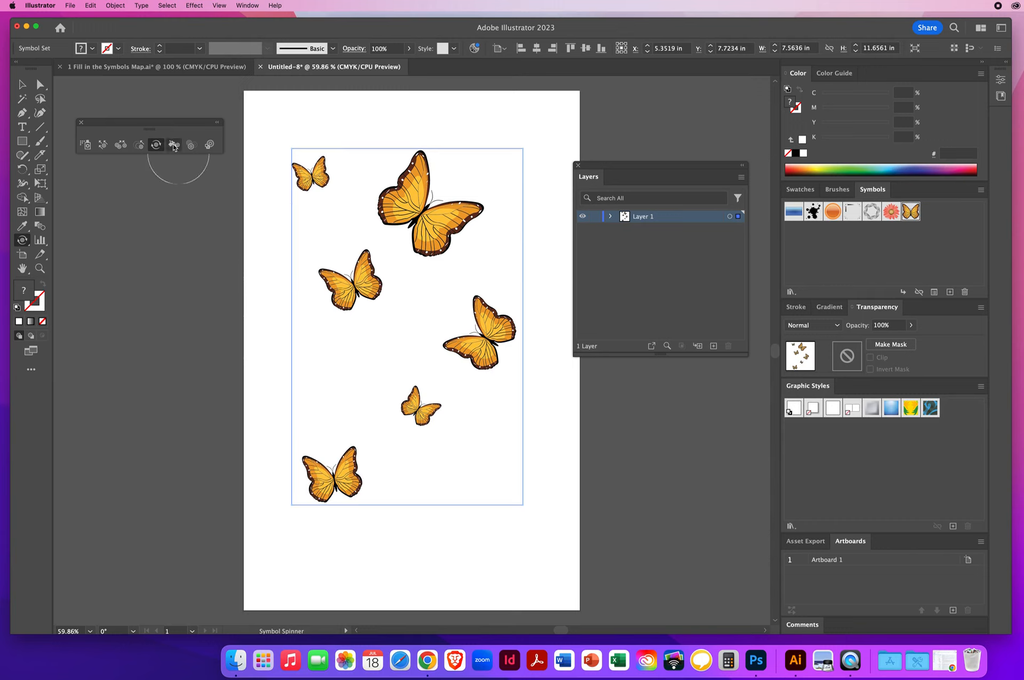
- Stain the third butterfly from the top with the red swatch ED1C24 using the Symbol Stainer, building up the colour in several applications
{"action": "left_click", "coordinate": [174, 146]}
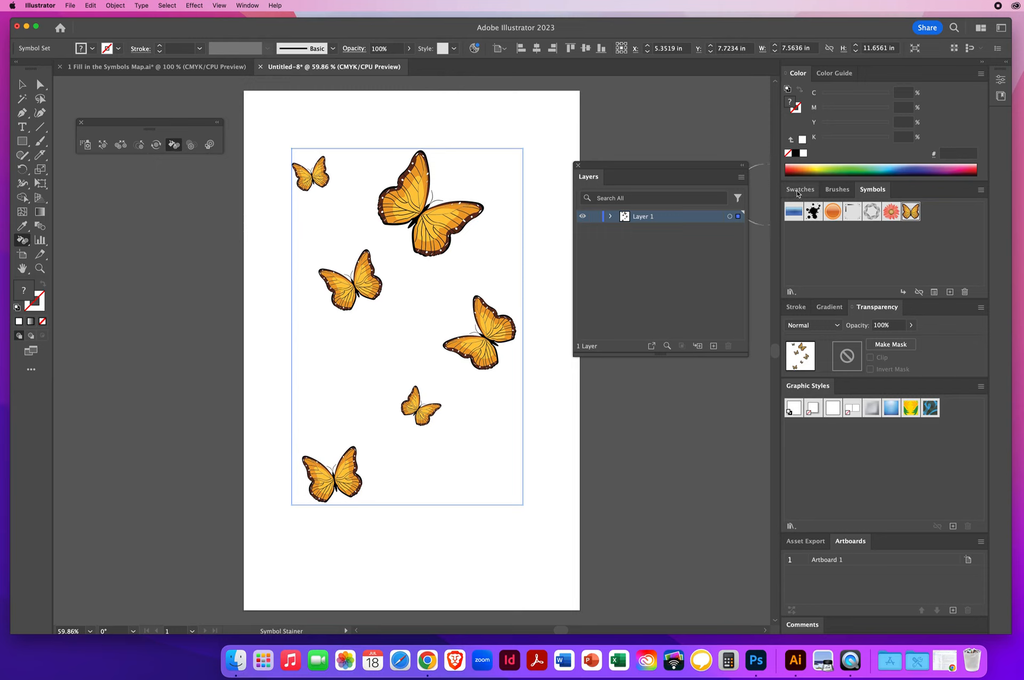
{"action": "left_click", "coordinate": [799, 193]}
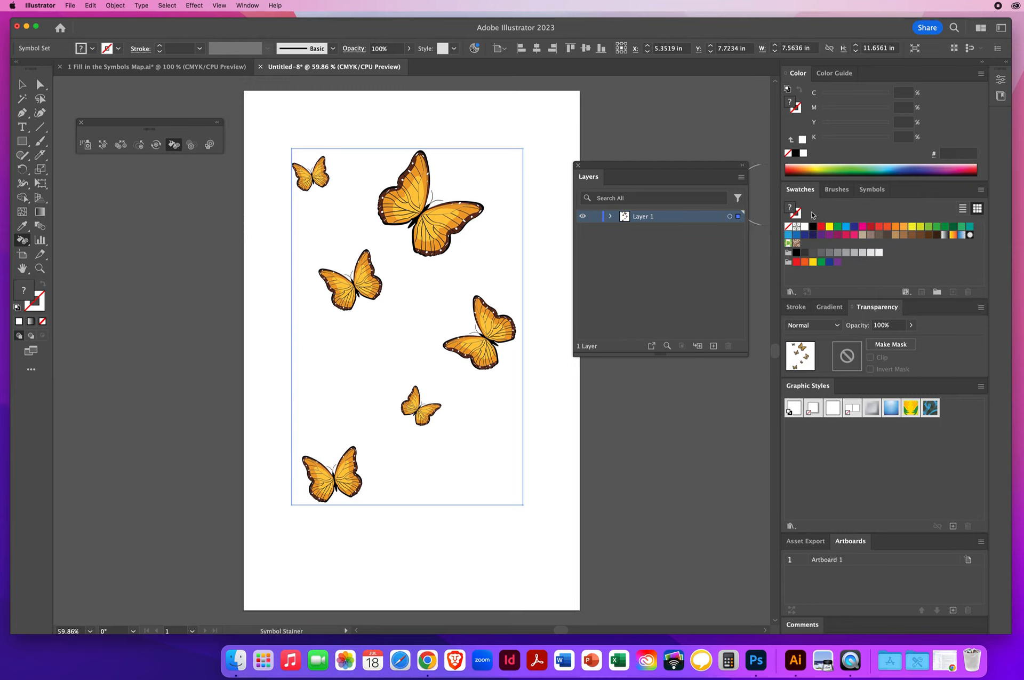
{"action": "left_click", "coordinate": [821, 228]}
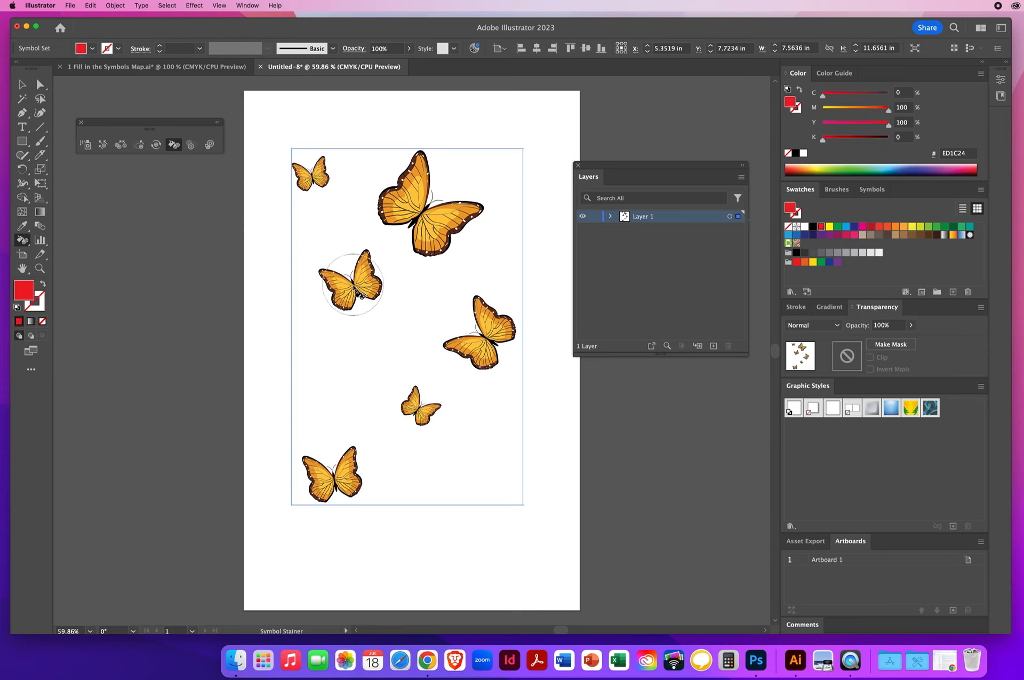
{"action": "left_click", "coordinate": [358, 292]}
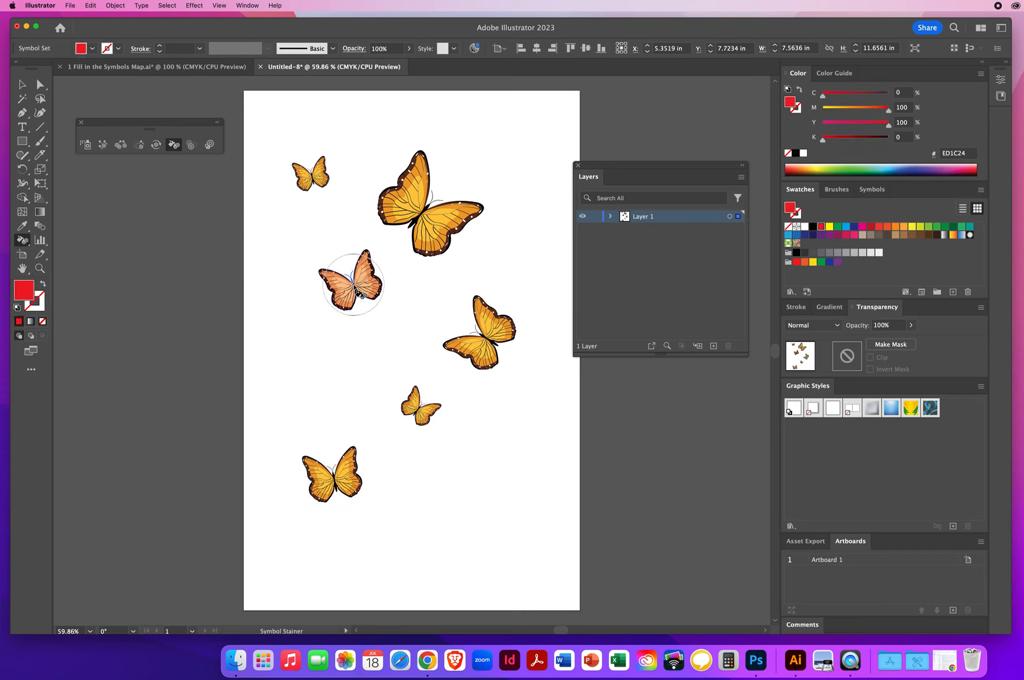
{"action": "left_click", "coordinate": [359, 292]}
{"action": "left_click", "coordinate": [359, 292]}
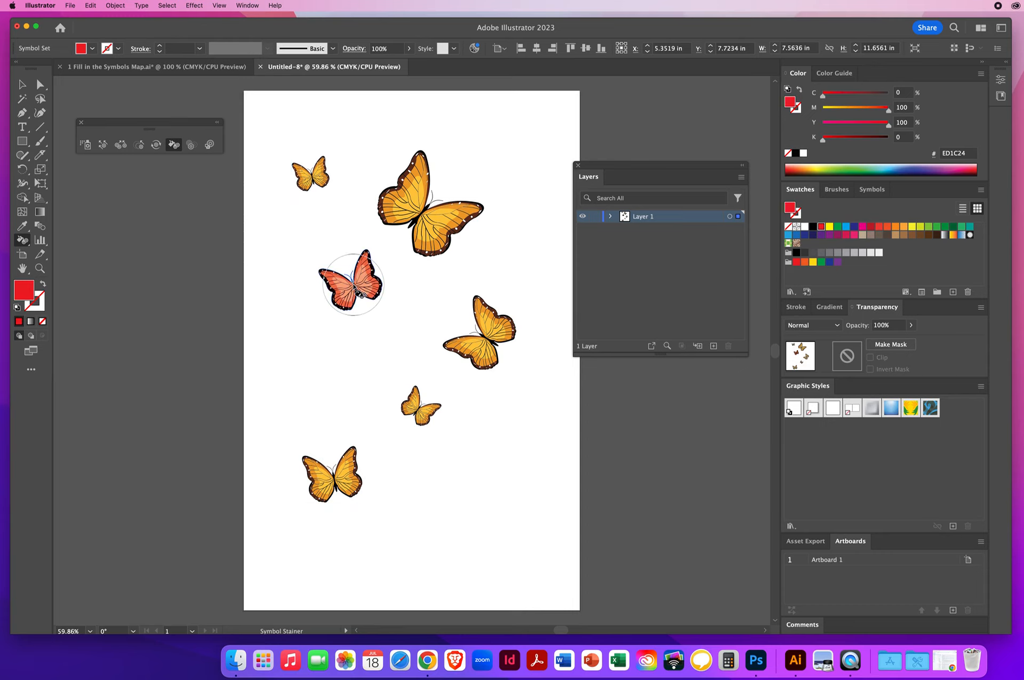
{"action": "left_click", "coordinate": [360, 294]}
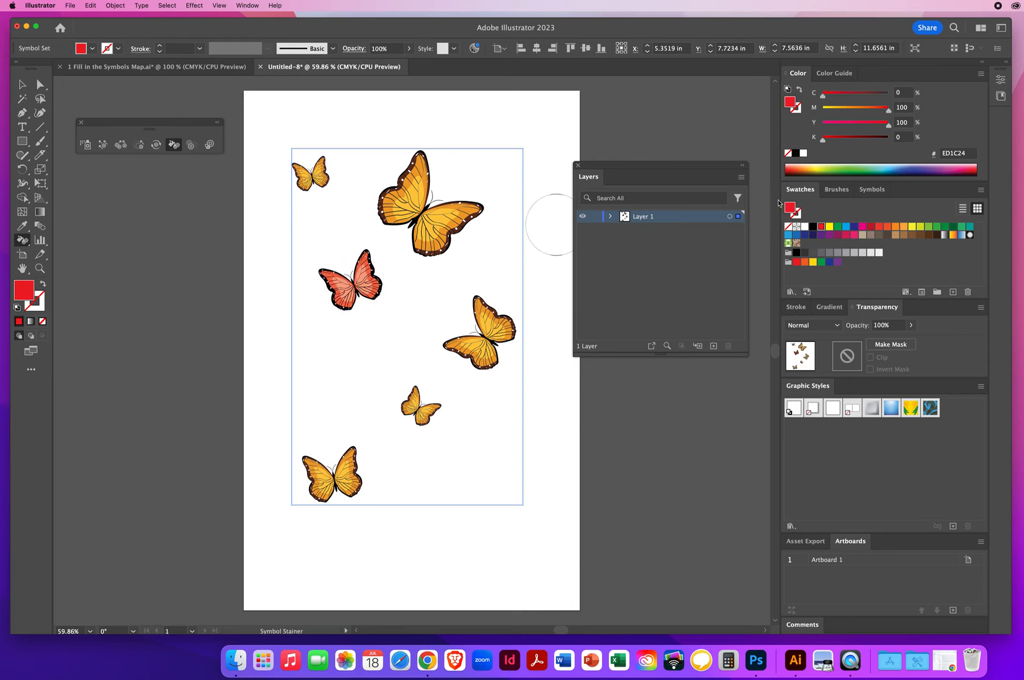
- Stain the topmost small butterfly with the green swatch 00A651 using the Symbol Stainer
{"action": "left_click", "coordinate": [839, 230]}
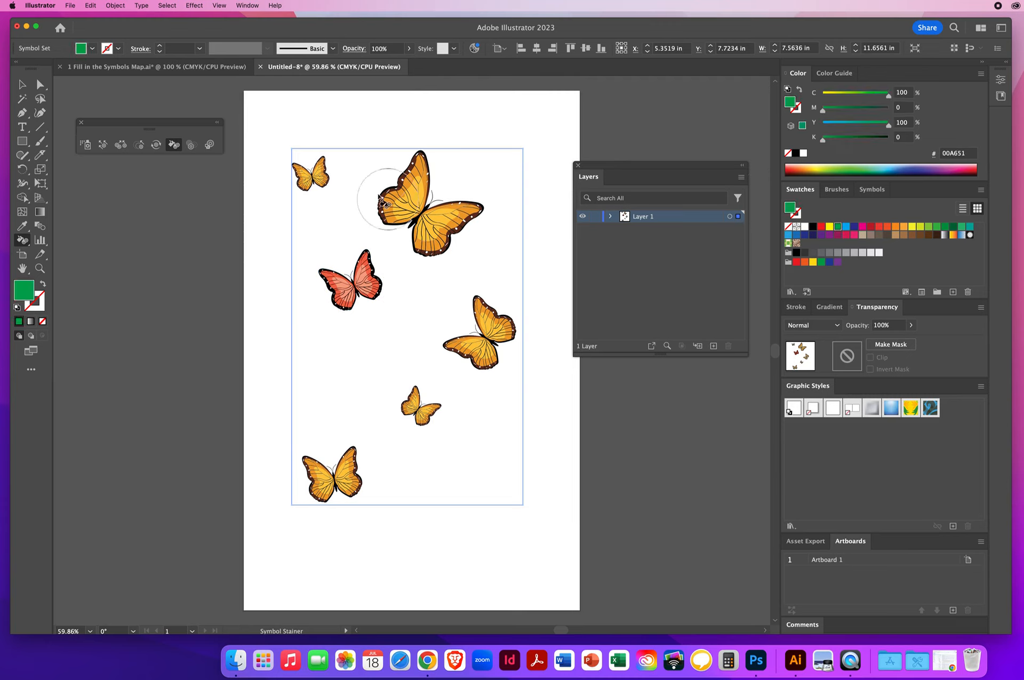
{"action": "left_click", "coordinate": [312, 176]}
{"action": "left_click", "coordinate": [312, 178]}
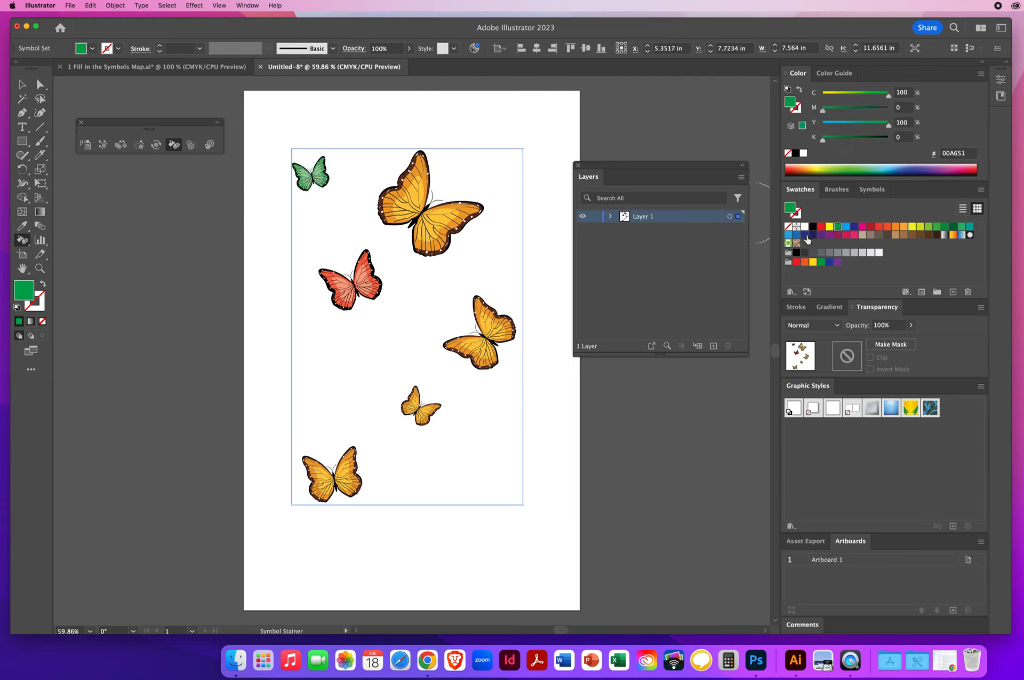
- Stain the large butterfly blue 27AAE1, the fourth from the top pink EE2A7B and the bottom one brown 8B5E3C with the Symbol Stainer
{"action": "left_click", "coordinate": [788, 235]}
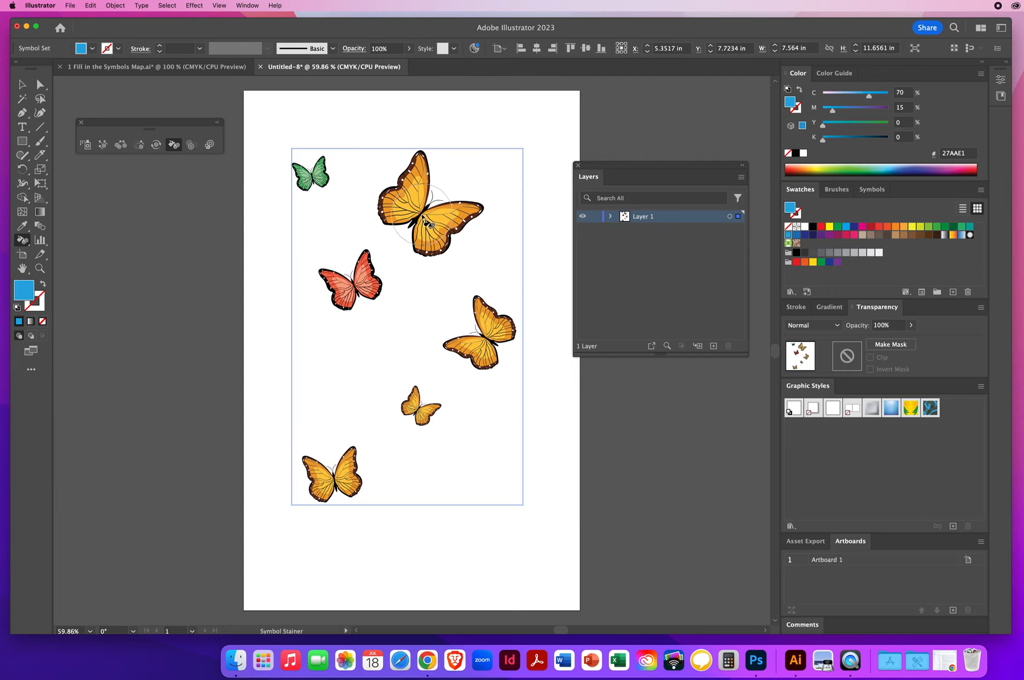
{"action": "left_click", "coordinate": [427, 218]}
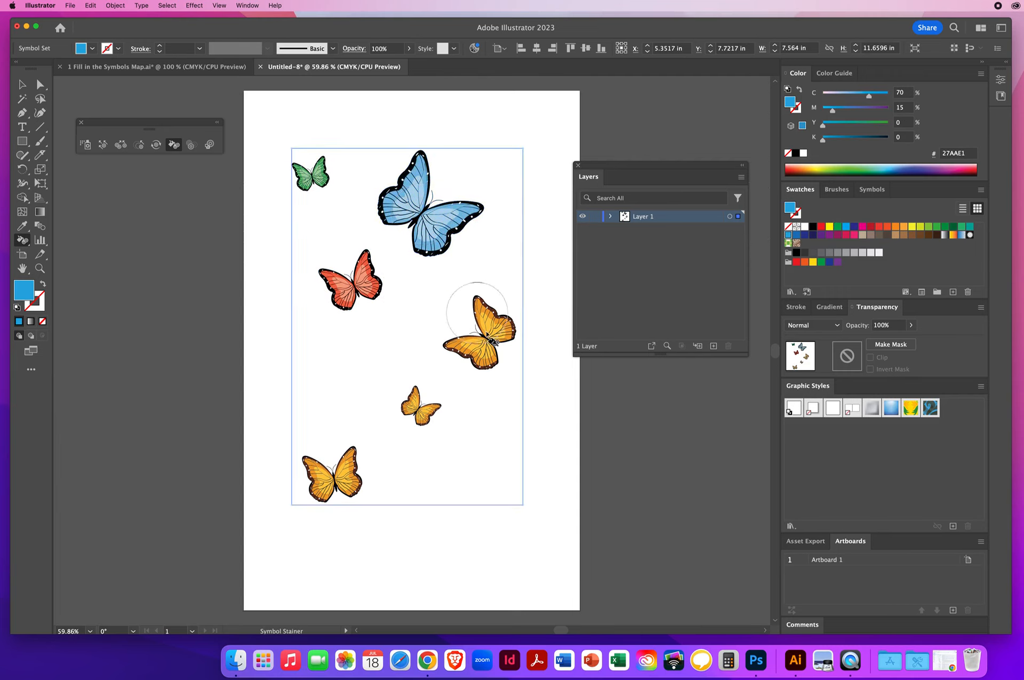
{"action": "left_click", "coordinate": [852, 235]}
{"action": "left_click", "coordinate": [487, 346]}
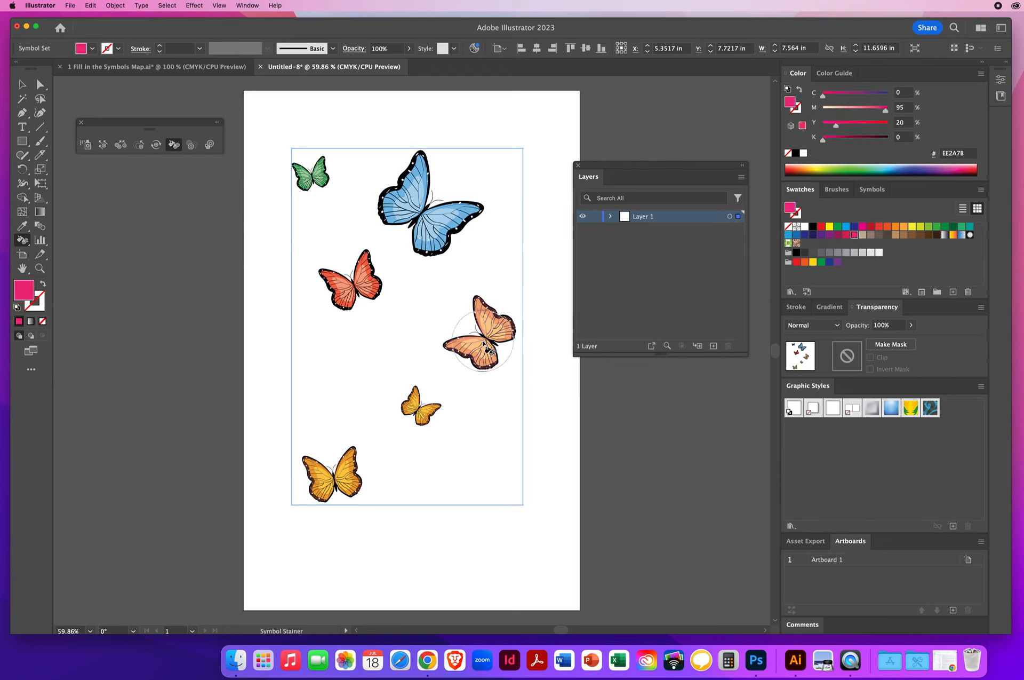
{"action": "left_click", "coordinate": [912, 236]}
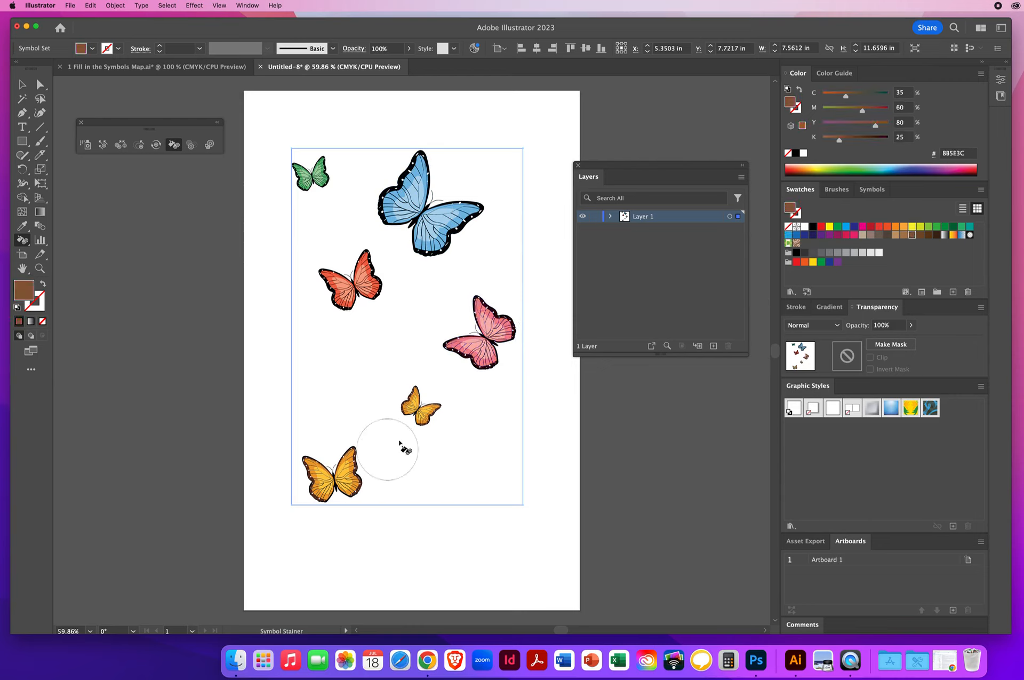
{"action": "left_click", "coordinate": [342, 477]}
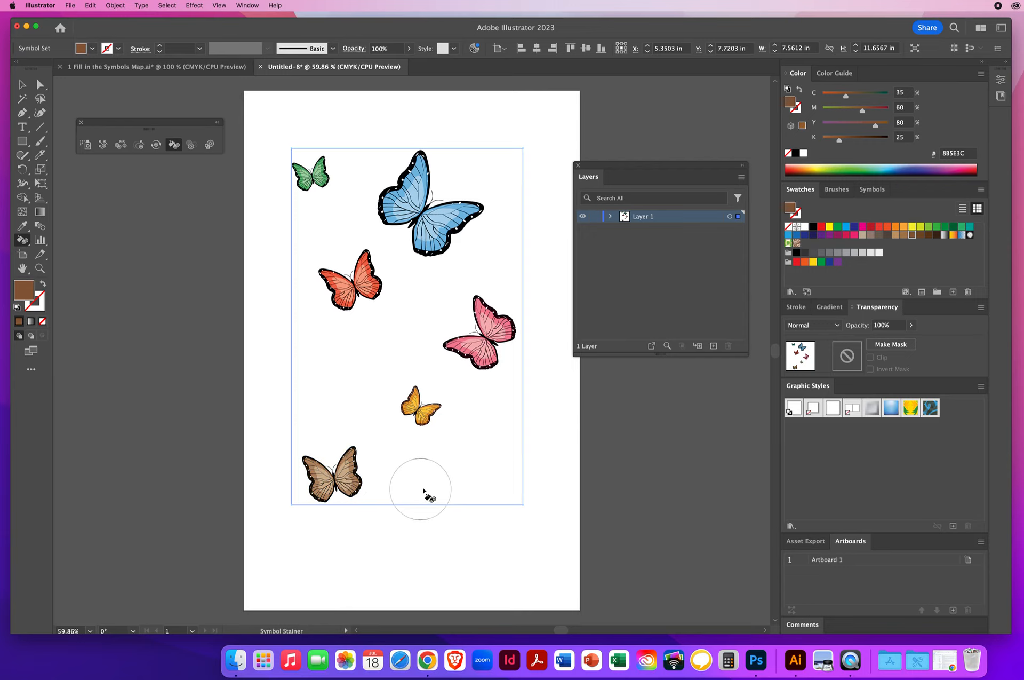
- Remove the blue stain from the large butterfly and the red stain from the third butterfly using the Symbol Stainer
{"action": "left_click", "coordinate": [431, 228]}
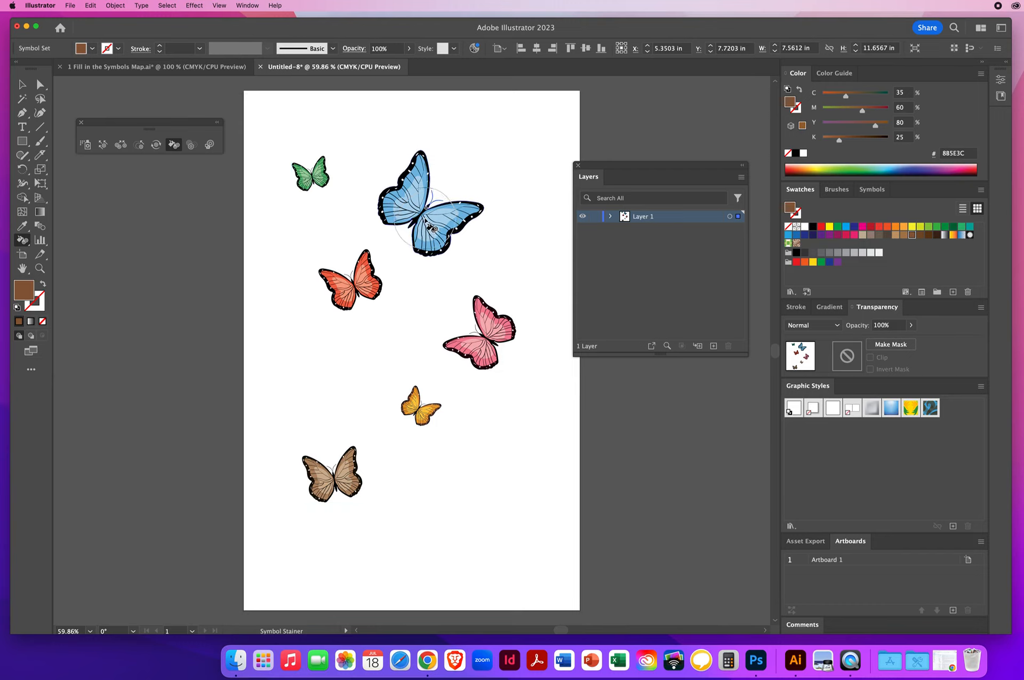
{"action": "left_click_drag", "start_coordinate": [431, 228], "coordinate": [431, 228]}
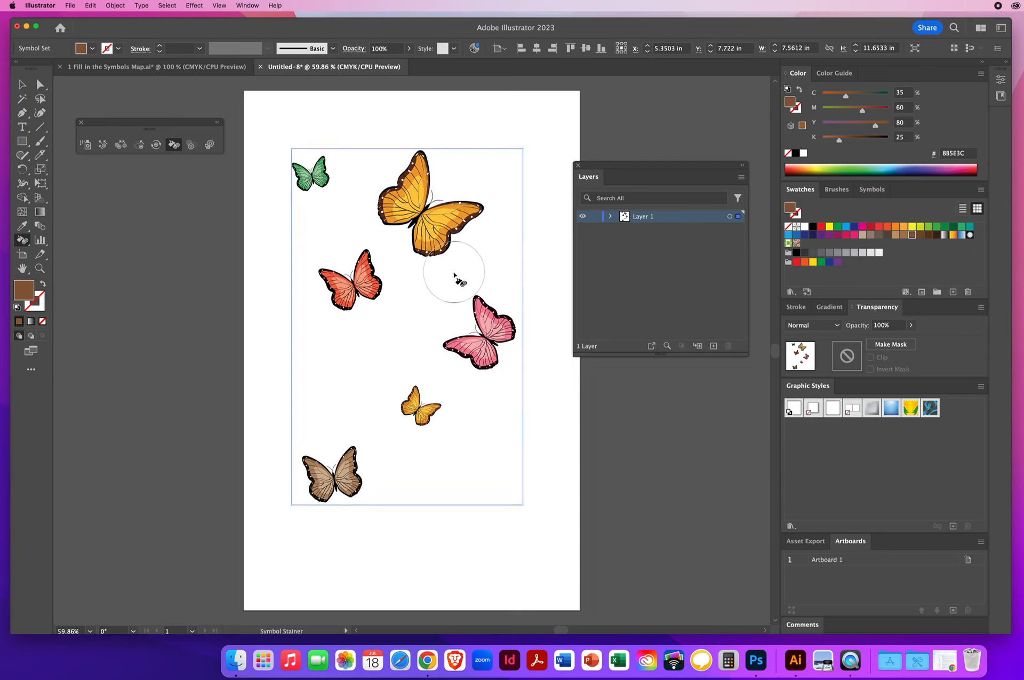
{"action": "left_click", "coordinate": [355, 287]}
{"action": "left_click", "coordinate": [352, 289]}
{"action": "left_click", "coordinate": [357, 293], "text": "alt"}
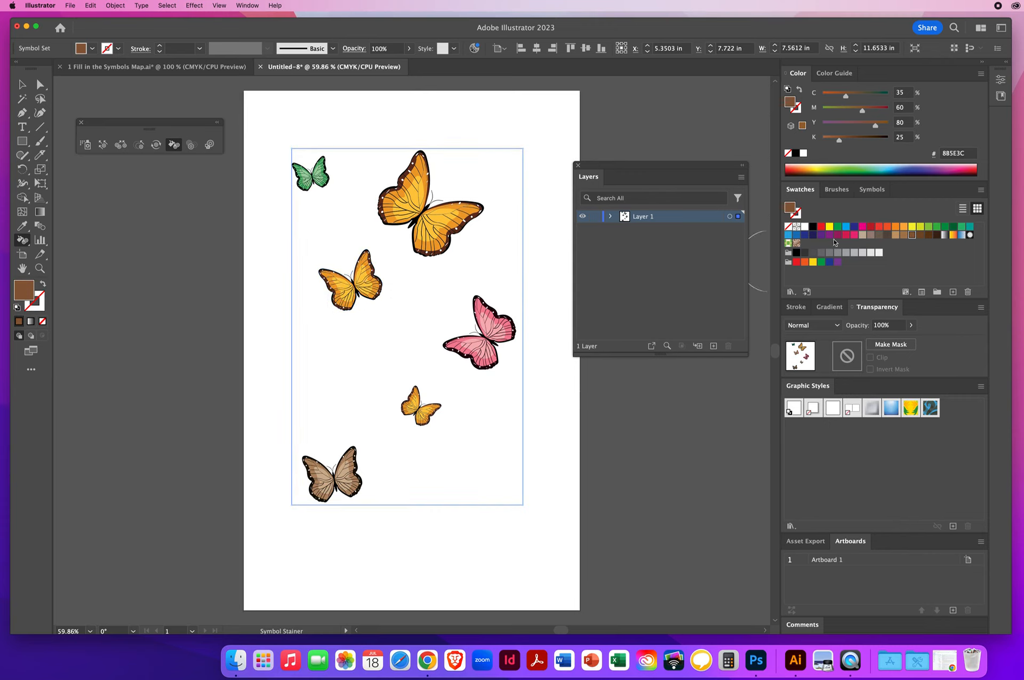
- Stain the third butterfly from the top again with the red swatch ED1C24
{"action": "left_click", "coordinate": [821, 228]}
{"action": "left_click_drag", "start_coordinate": [352, 289], "coordinate": [350, 284]}
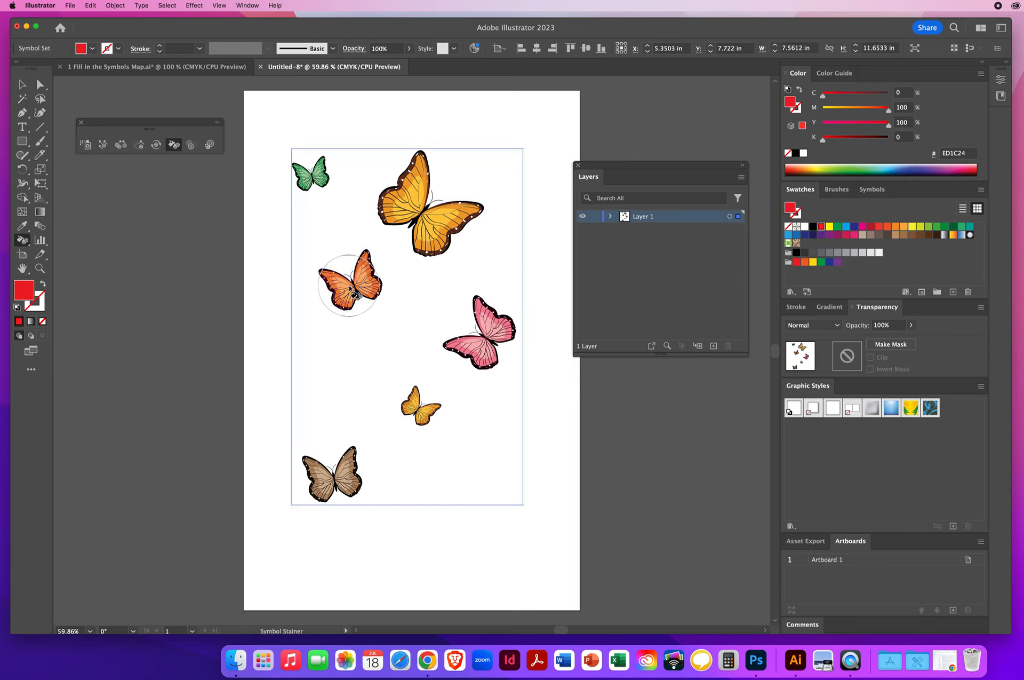
- Fade the large butterfly and the third butterfly with the Symbol Screener, restoring each to full opacity
{"action": "left_click", "coordinate": [191, 146]}
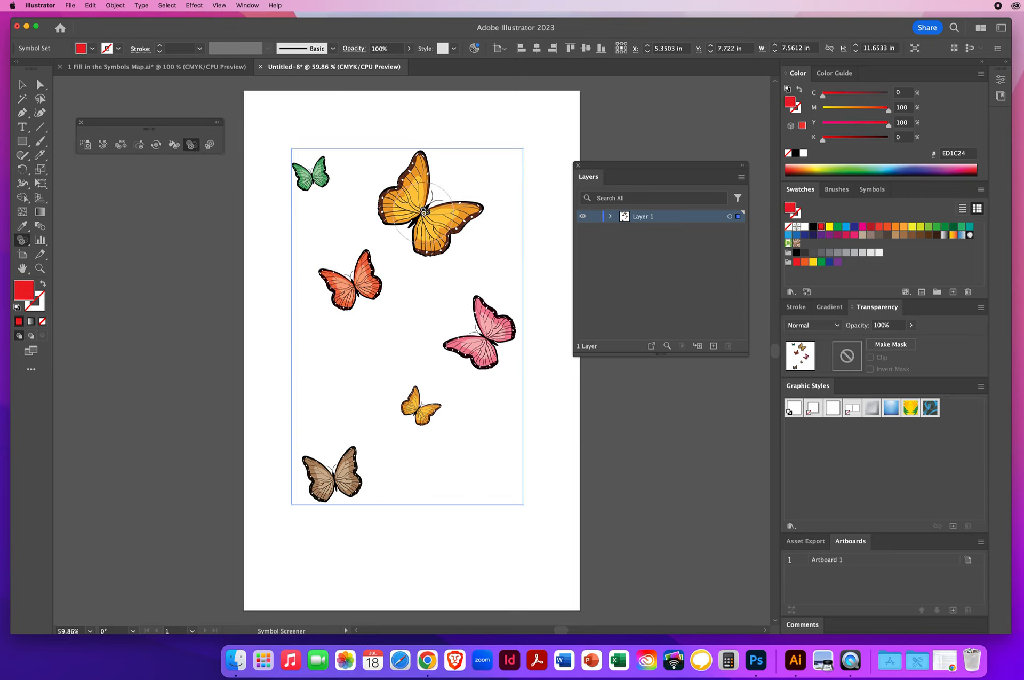
{"action": "left_click", "coordinate": [424, 212]}
{"action": "left_click_drag", "start_coordinate": [424, 212], "coordinate": [423, 211]}
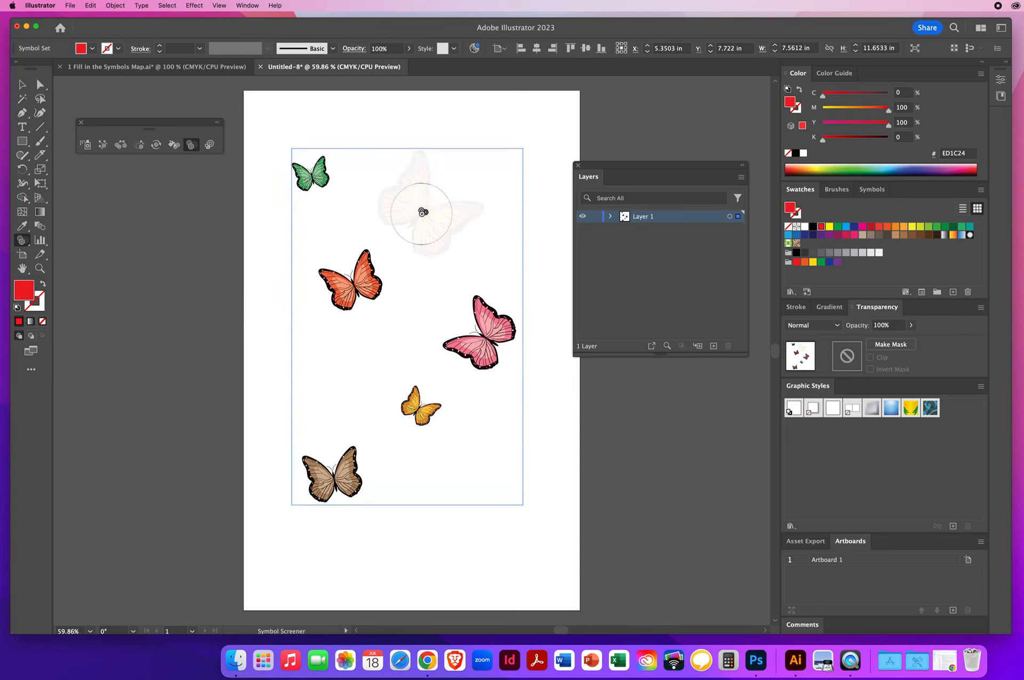
{"action": "left_click_drag", "start_coordinate": [354, 288], "coordinate": [399, 294]}
{"action": "mouse_move", "coordinate": [396, 215]}
{"action": "left_mouse_down"}
{"action": "mouse_move", "coordinate": [446, 201]}
{"action": "mouse_move", "coordinate": [418, 213]}
{"action": "mouse_move", "coordinate": [428, 221]}
{"action": "left_mouse_up"}
{"action": "left_click", "coordinate": [422, 215]}
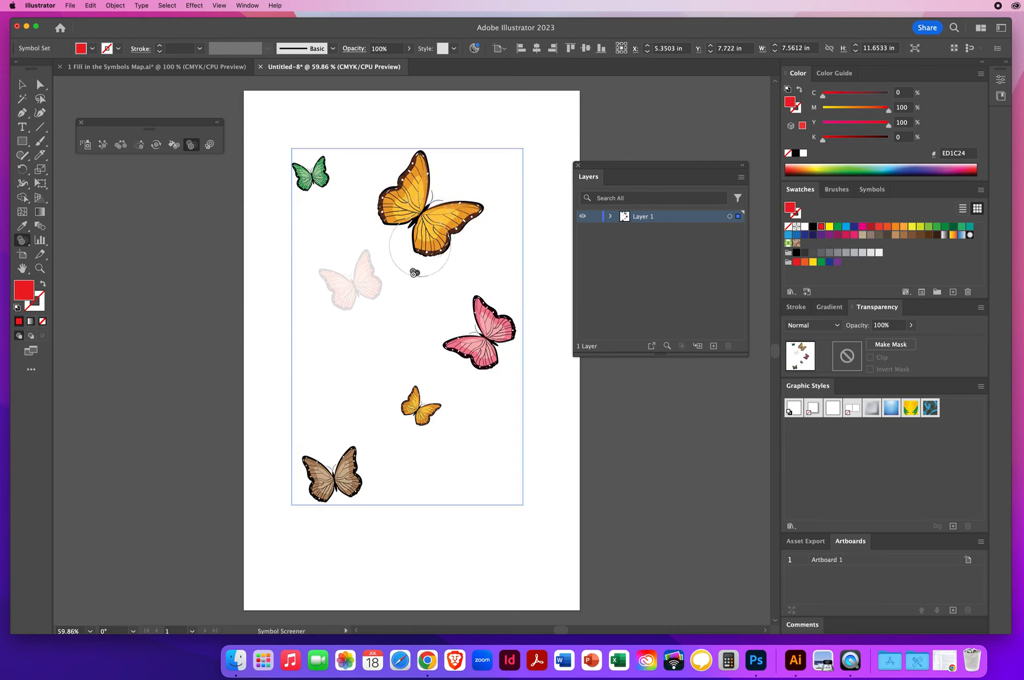
{"action": "left_click_drag", "start_coordinate": [353, 293], "coordinate": [352, 289]}
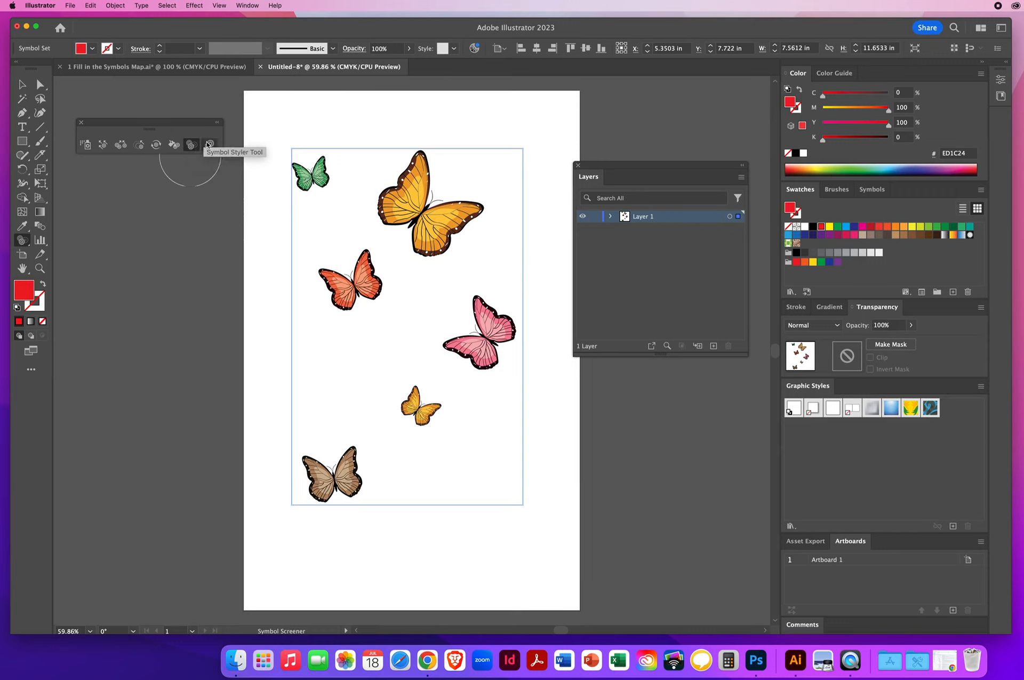
- Switch to the Symbol Styler and open the Scribble Effects graphic style library, enlarged to show all its styles
{"action": "left_click", "coordinate": [210, 146]}
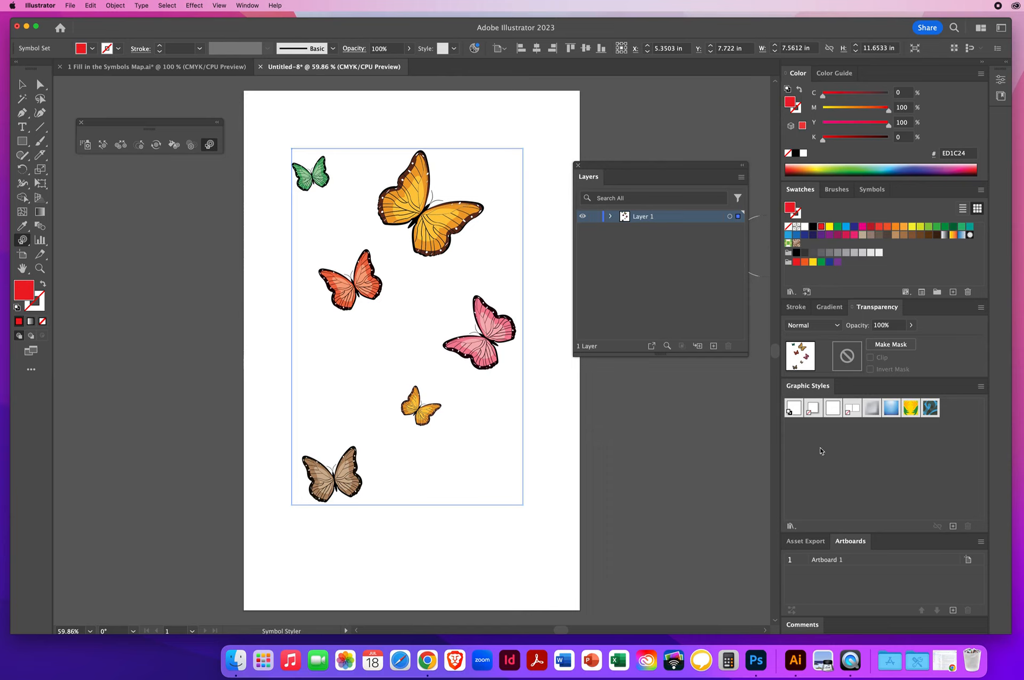
{"action": "left_click", "coordinate": [792, 526]}
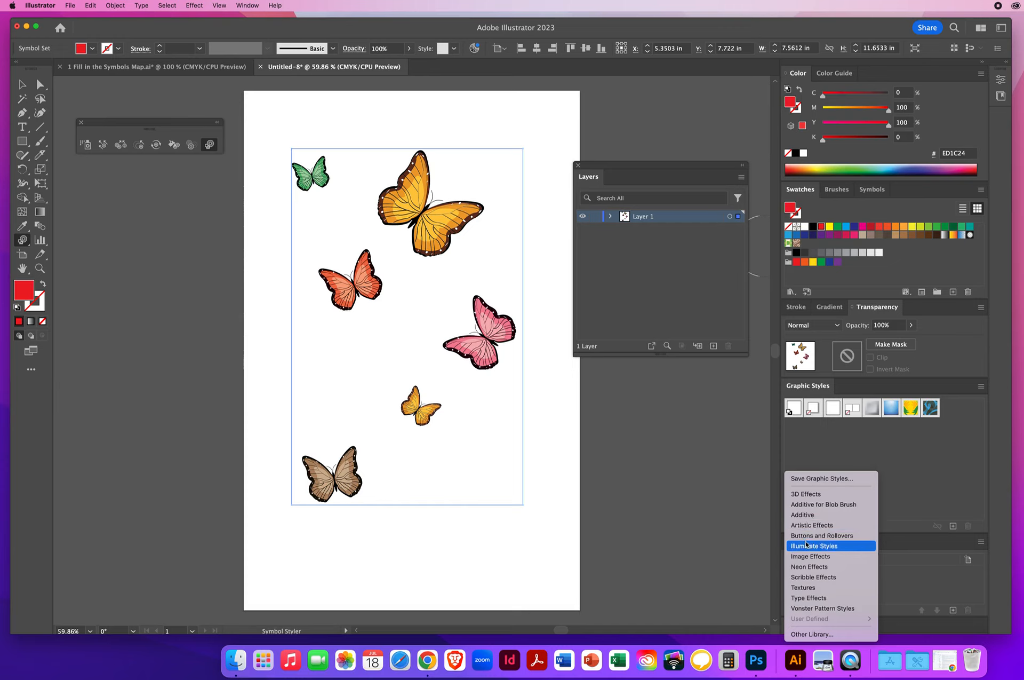
{"action": "left_click", "coordinate": [812, 579]}
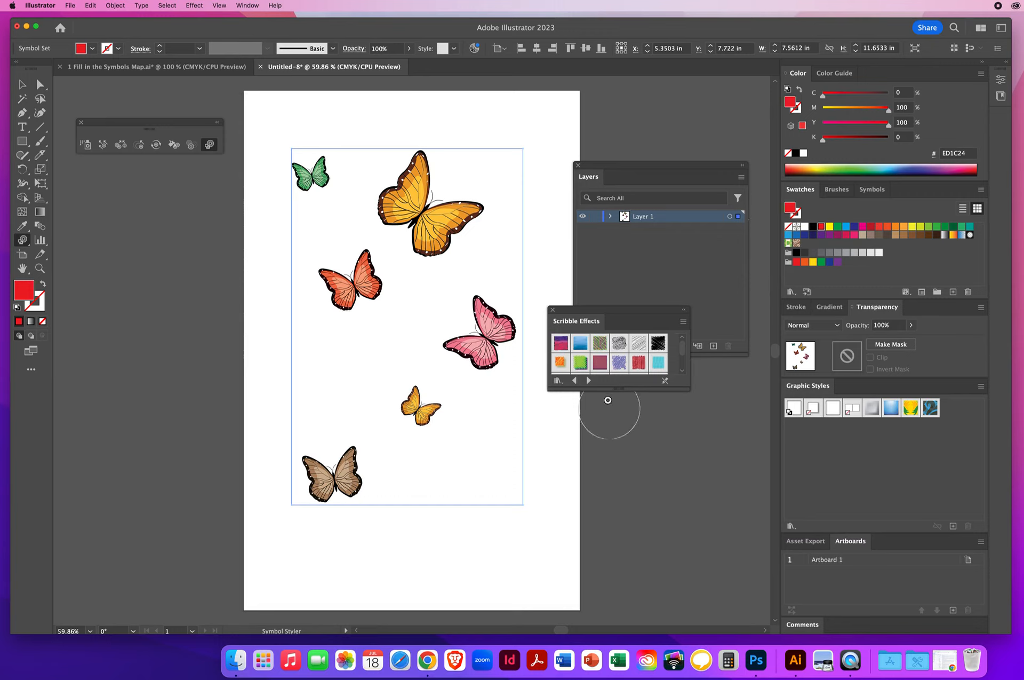
{"action": "left_click_drag", "start_coordinate": [618, 388], "coordinate": [618, 460]}
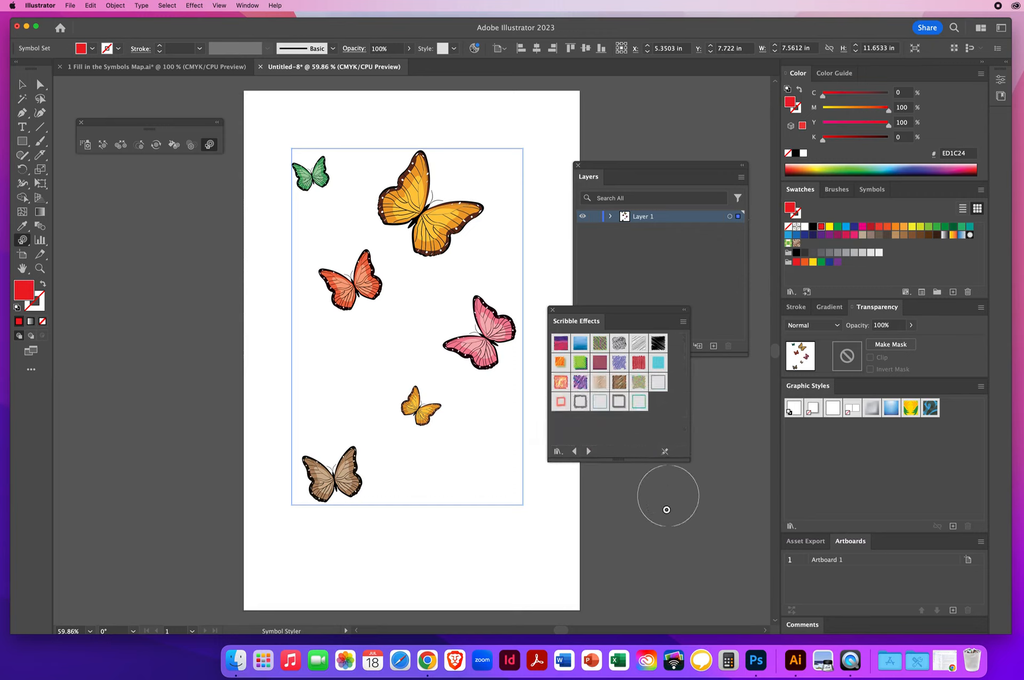
- Try to apply the Scribble 17 style to the large butterfly directly from the Scribble Effects library
{"action": "left_click", "coordinate": [639, 384]}
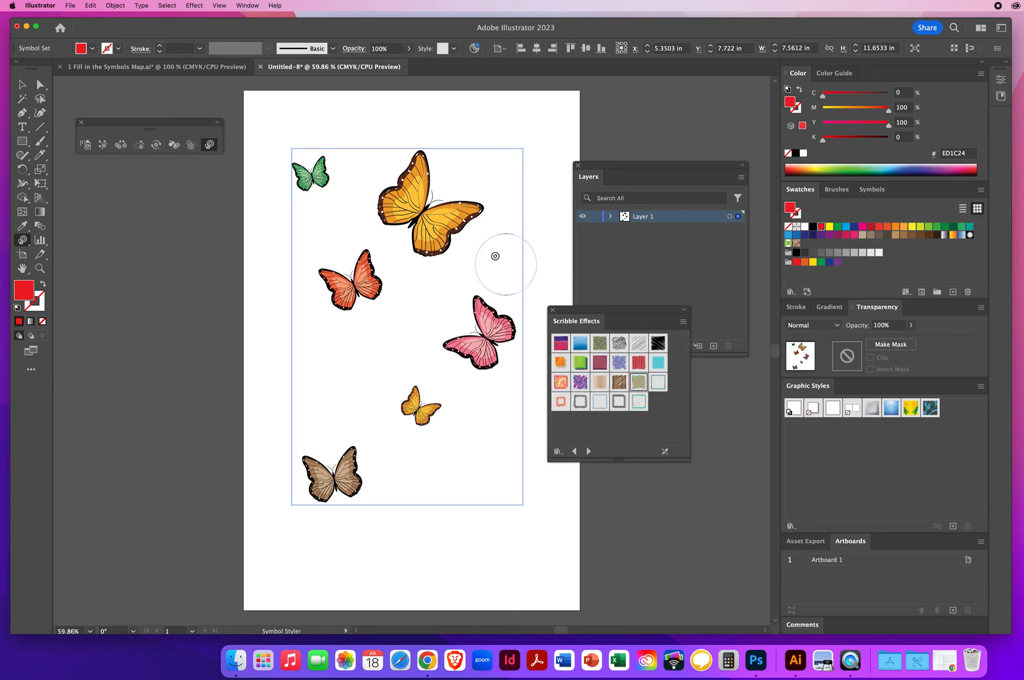
{"action": "left_click", "coordinate": [424, 215]}
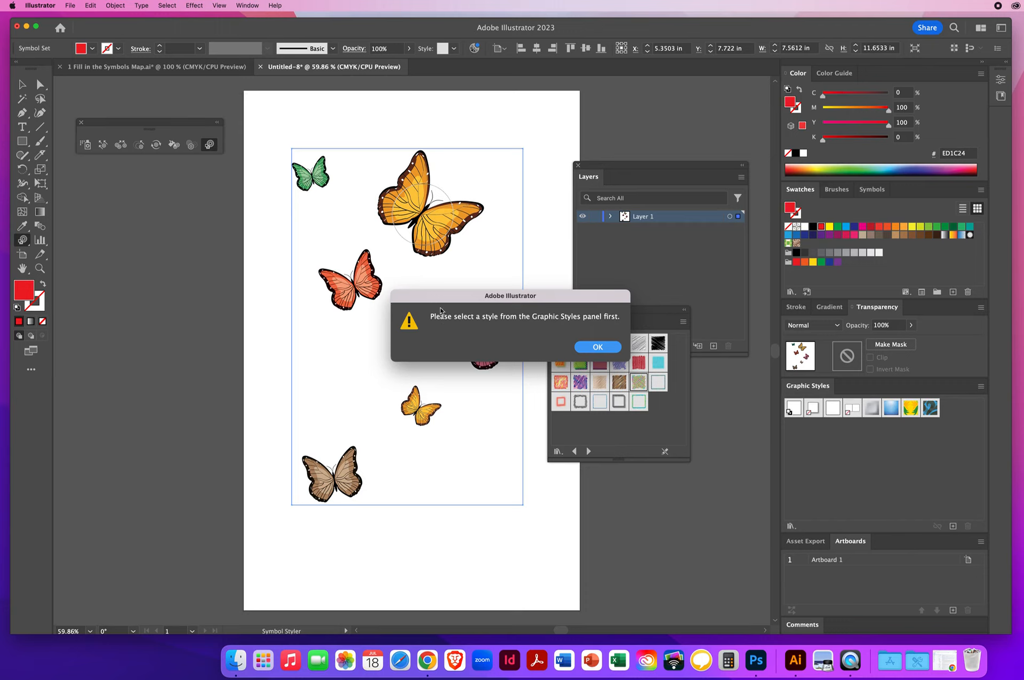
{"action": "left_click_drag", "start_coordinate": [441, 310], "coordinate": [395, 313]}
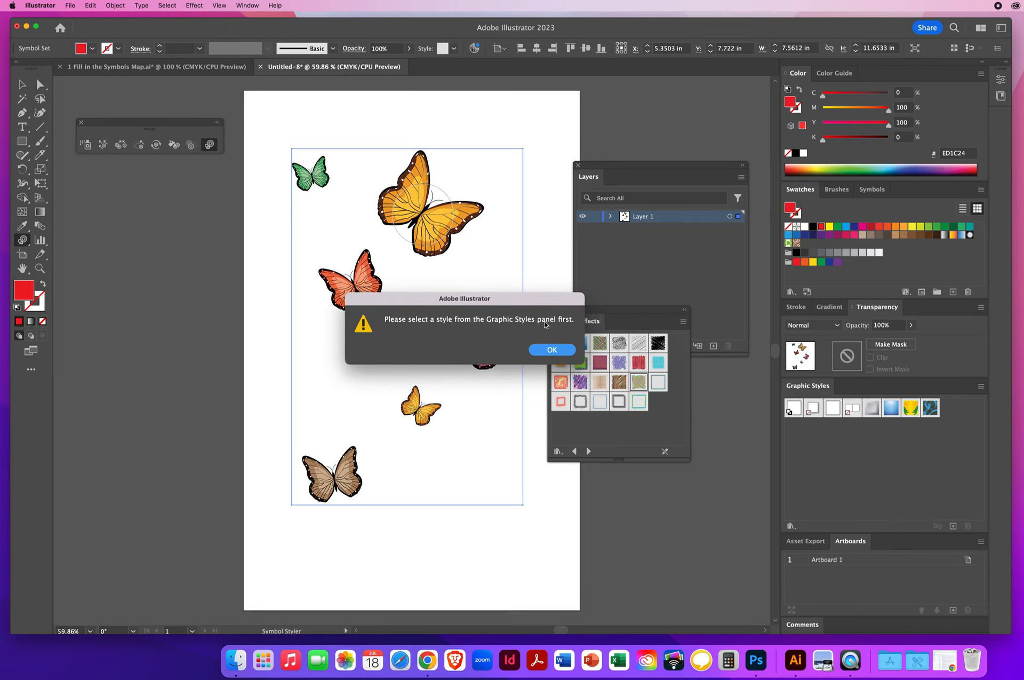
{"action": "left_click", "coordinate": [552, 349]}
- Move the Scribble Effects library aside, add Scribble 17 to the document's graphic styles and select it there
{"action": "mouse_move", "coordinate": [582, 312]}
{"action": "left_mouse_down"}
{"action": "mouse_move", "coordinate": [504, 350]}
{"action": "mouse_move", "coordinate": [555, 377]}
{"action": "mouse_move", "coordinate": [522, 396]}
{"action": "left_mouse_up"}
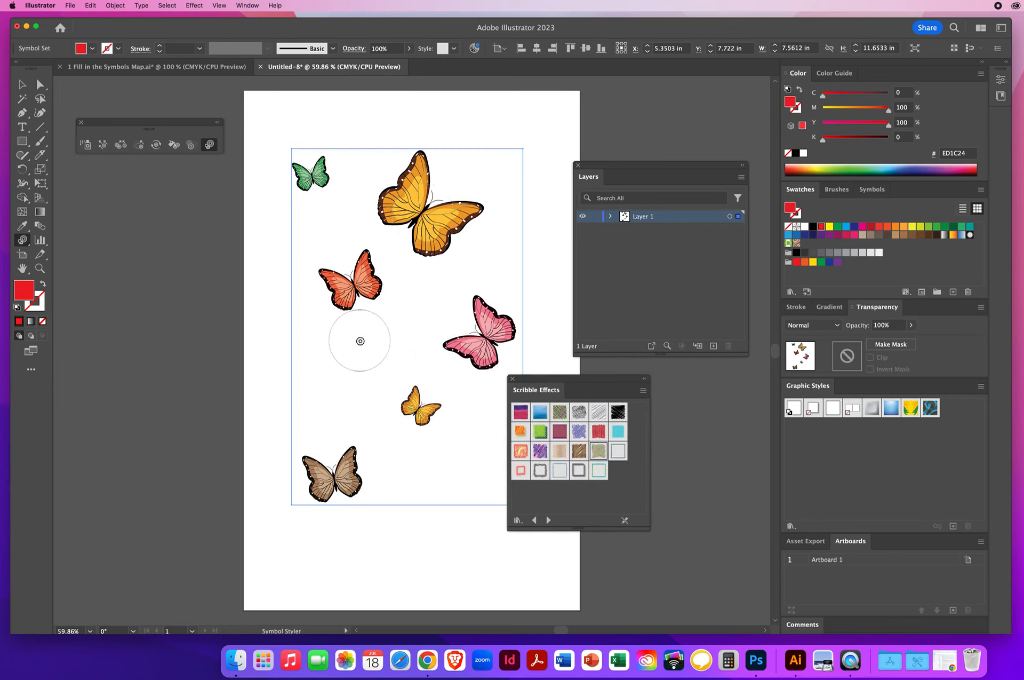
{"action": "left_click", "coordinate": [599, 452]}
{"action": "left_click_drag", "start_coordinate": [661, 450], "coordinate": [830, 443]}
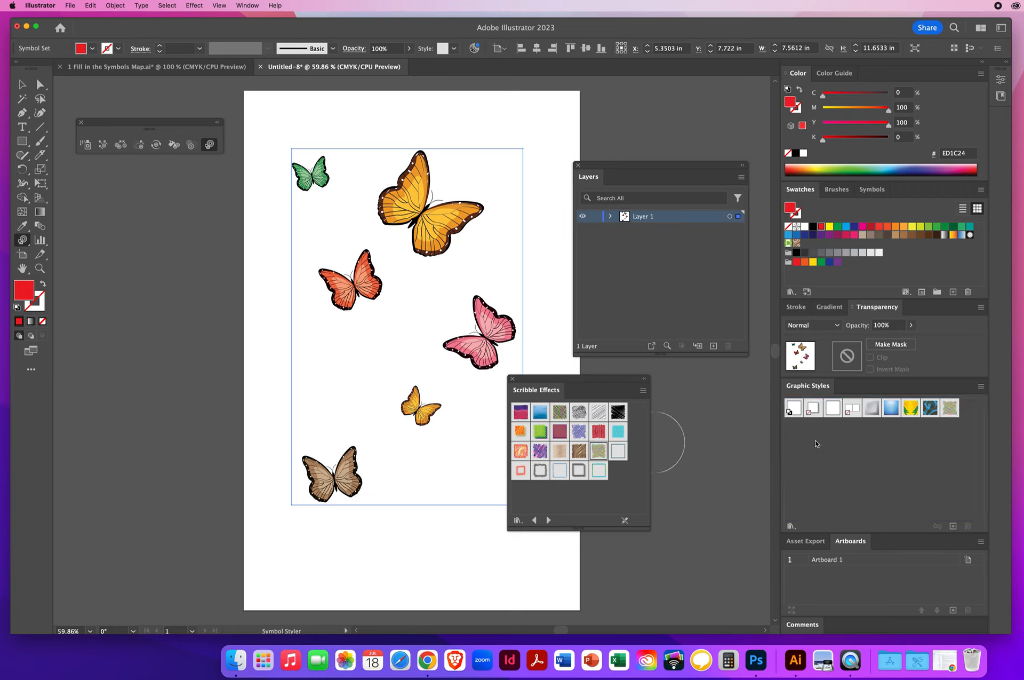
{"action": "left_click", "coordinate": [950, 407]}
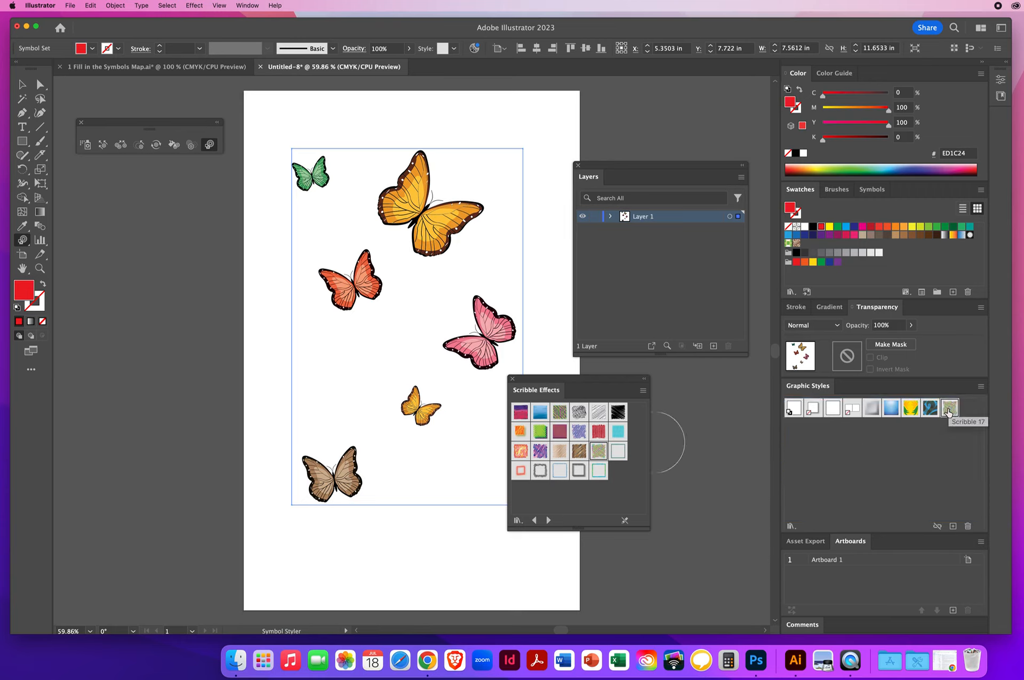
- Apply the Scribble 17 style to the large butterfly with the Symbol Styler, building it up in repeated applications
{"action": "key", "text": "super+shift+a"}
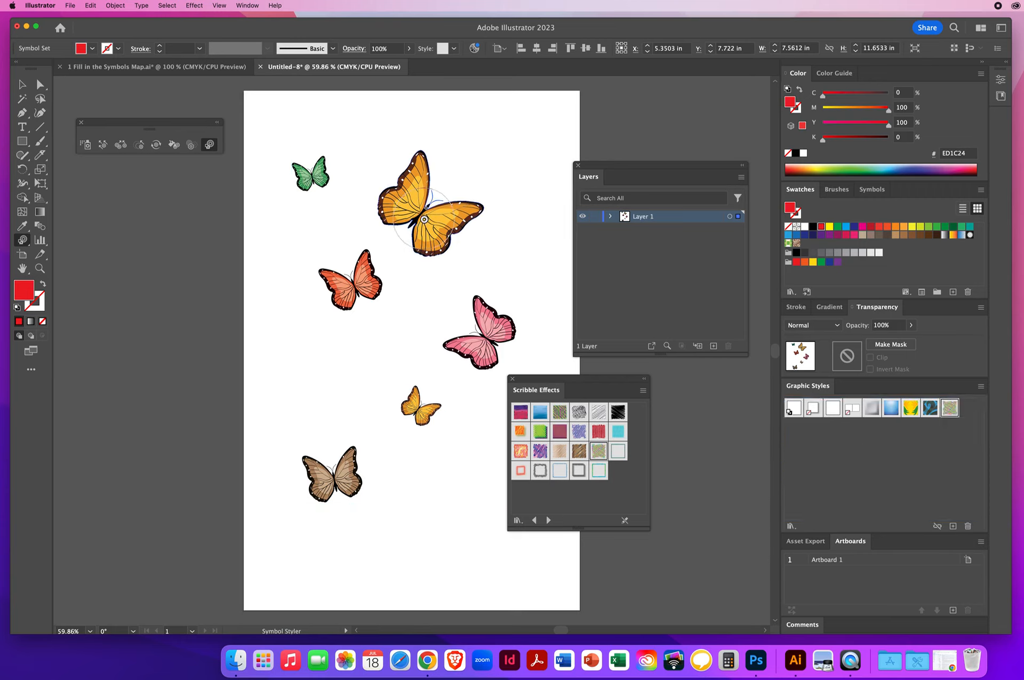
{"action": "left_click", "coordinate": [526, 286]}
{"action": "left_click", "coordinate": [427, 198]}
{"action": "key", "text": "super+shift+a"}
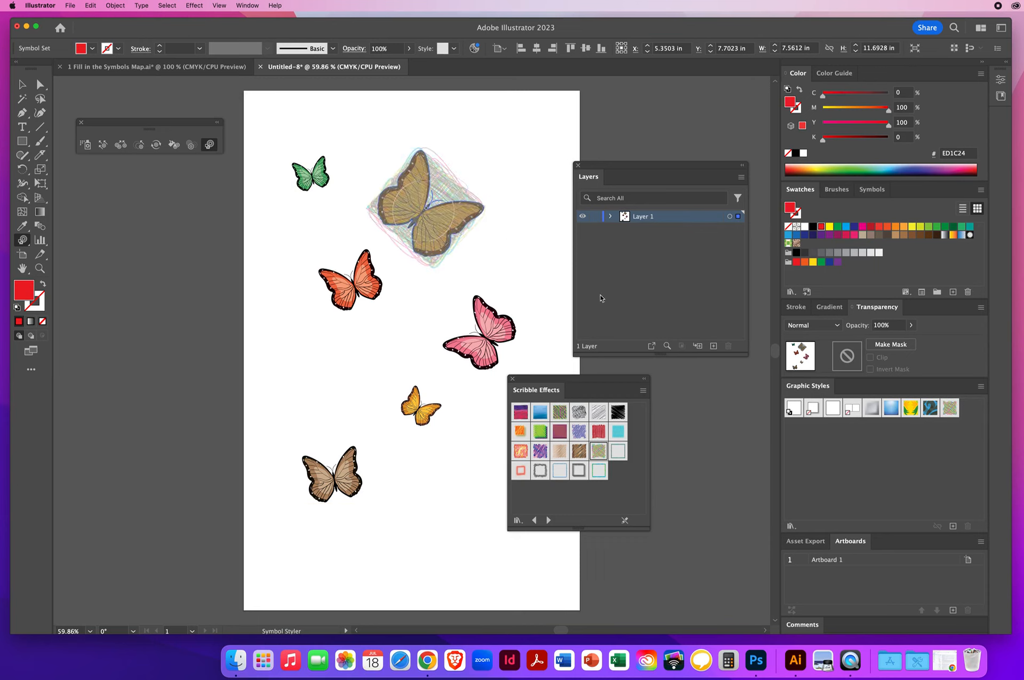
{"action": "key", "text": "super+a"}
{"action": "left_click", "coordinate": [453, 193]}
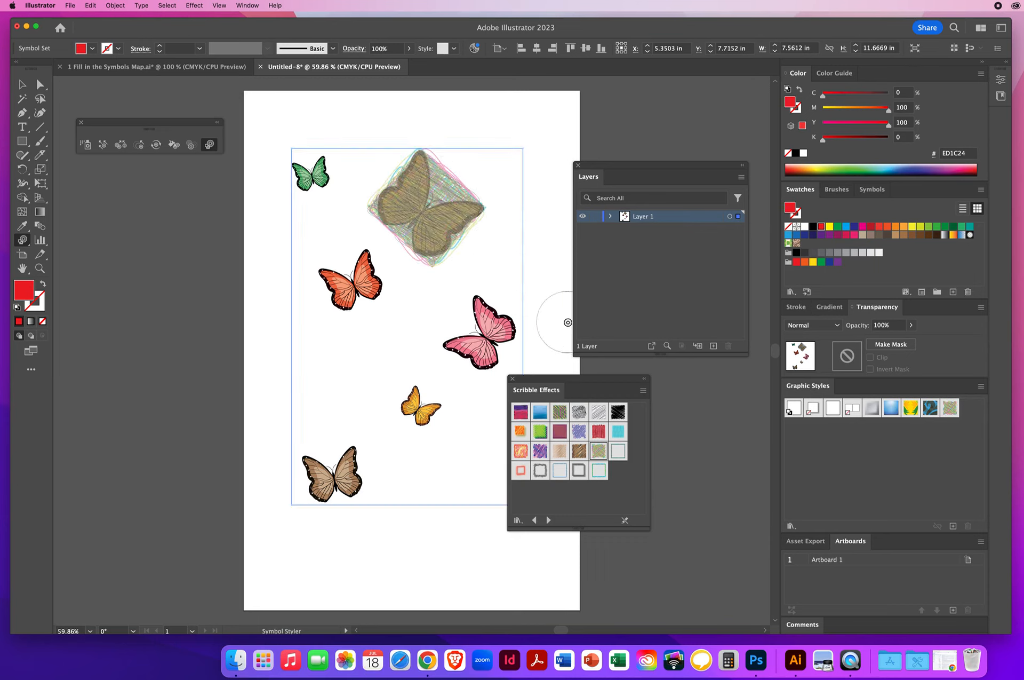
- Add Scribble 14 to the document's graphic styles and apply it to the third butterfly from the top
{"action": "left_click", "coordinate": [541, 452]}
{"action": "left_click_drag", "start_coordinate": [630, 439], "coordinate": [847, 456]}
{"action": "left_click", "coordinate": [794, 428]}
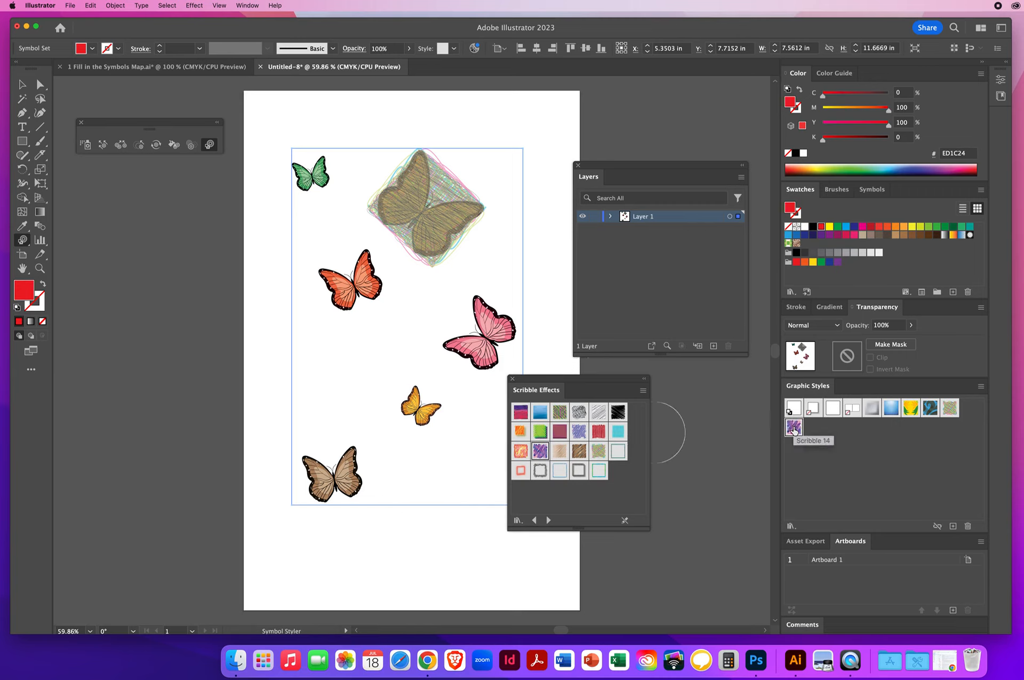
{"action": "left_click", "coordinate": [357, 289]}
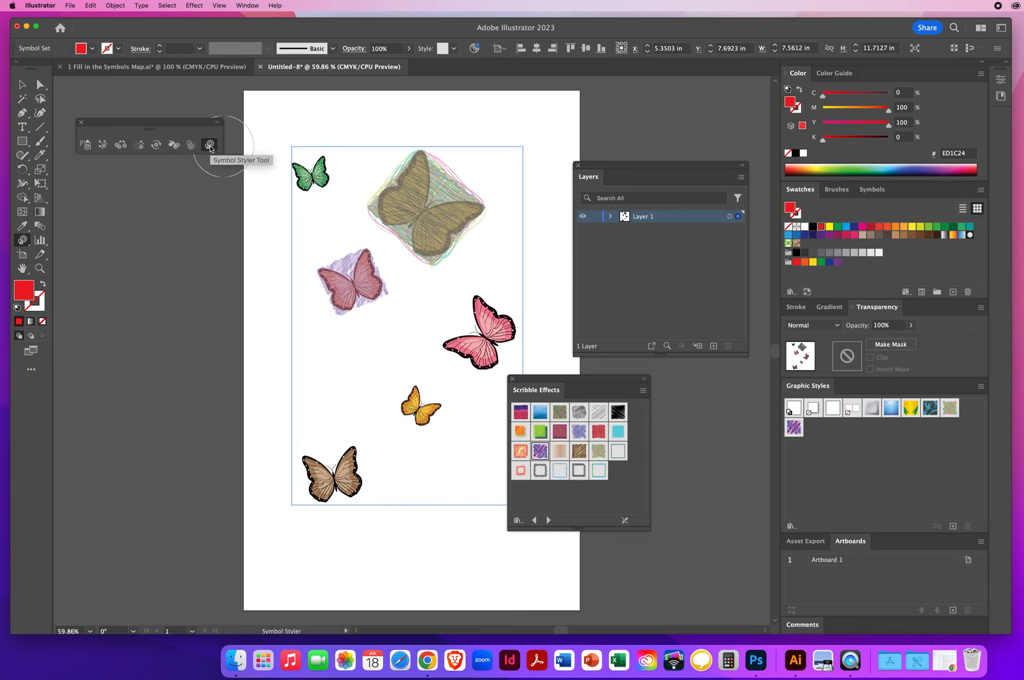
- Close the Scribble Effects library and the floating symbolism tools, and switch to the Symbol Sprayer
{"action": "left_click", "coordinate": [512, 380]}
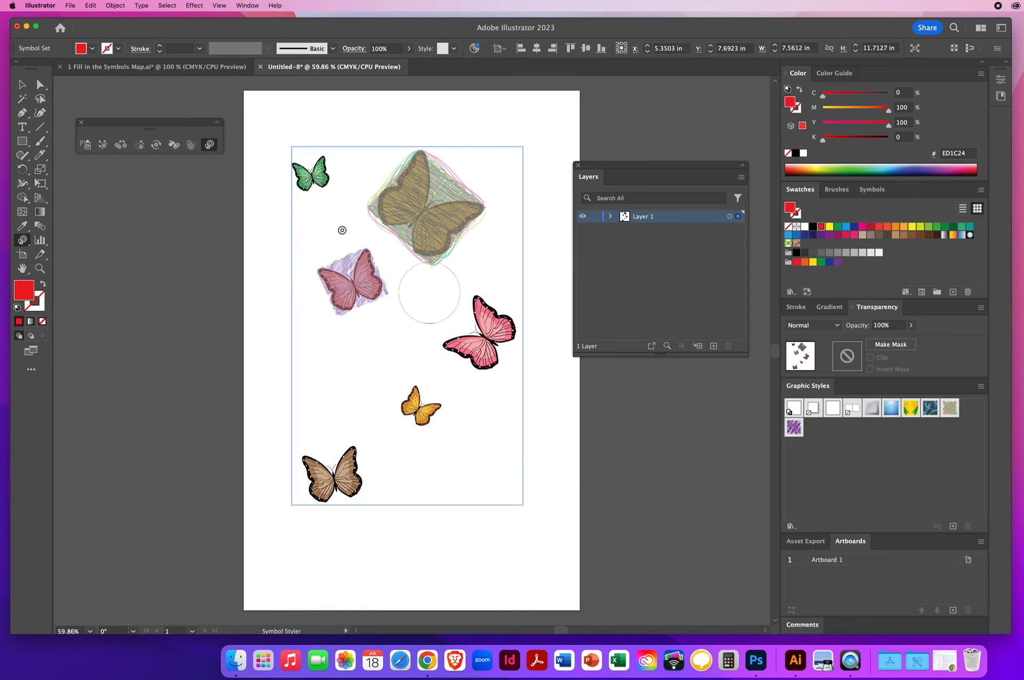
{"action": "left_click", "coordinate": [82, 124]}
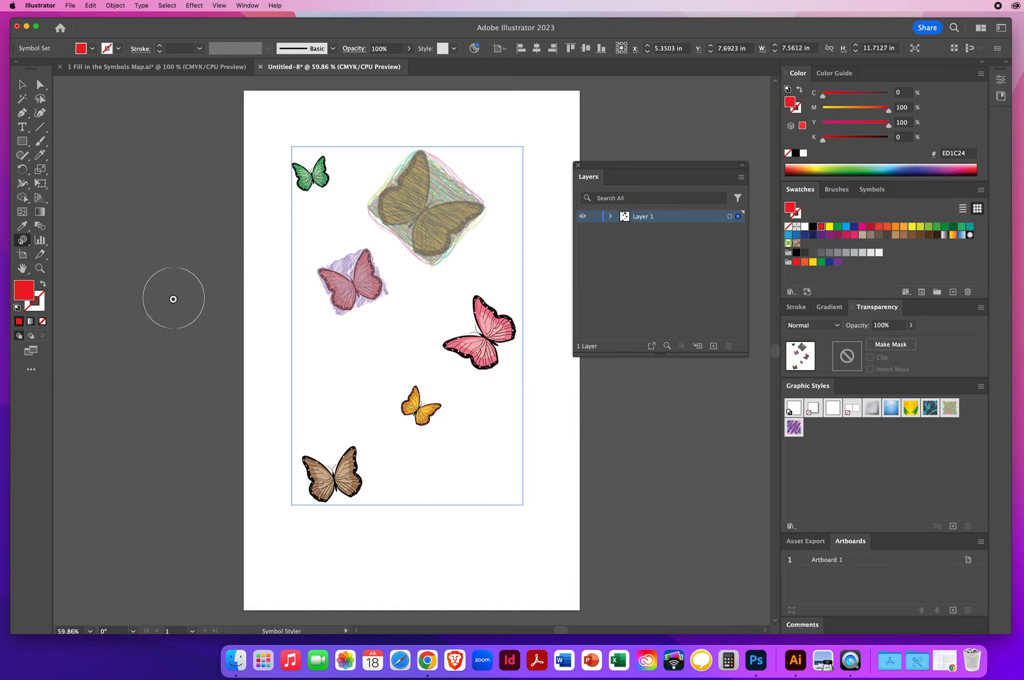
{"action": "left_click", "coordinate": [22, 241]}
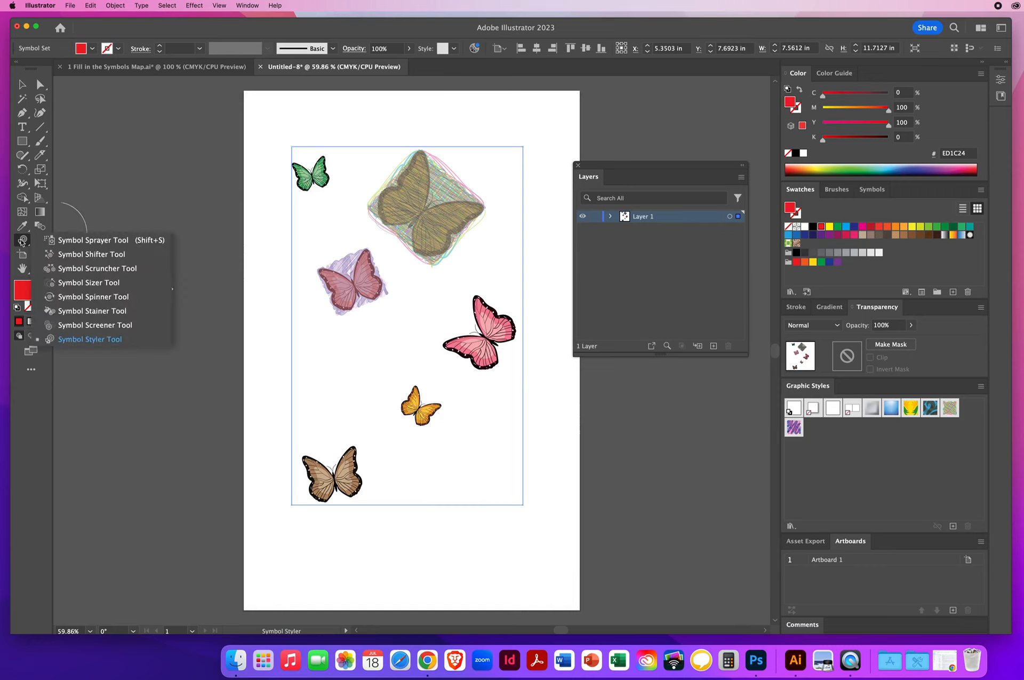
{"action": "left_click", "coordinate": [82, 241]}
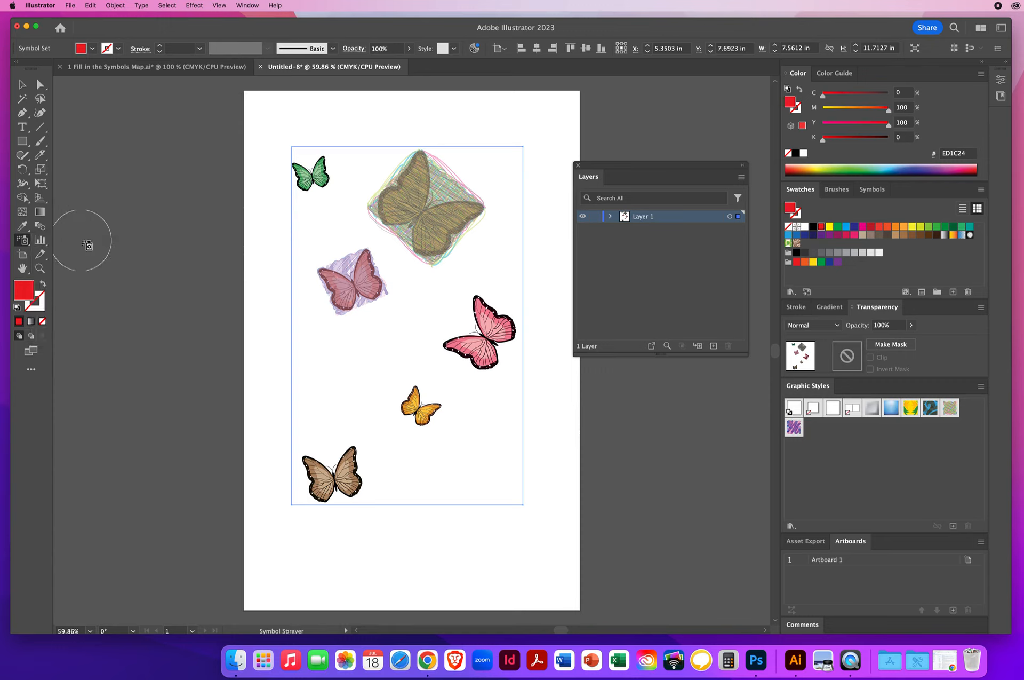
- Close the Untitled-8 butterfly document without saving it
{"action": "left_click", "coordinate": [261, 67]}
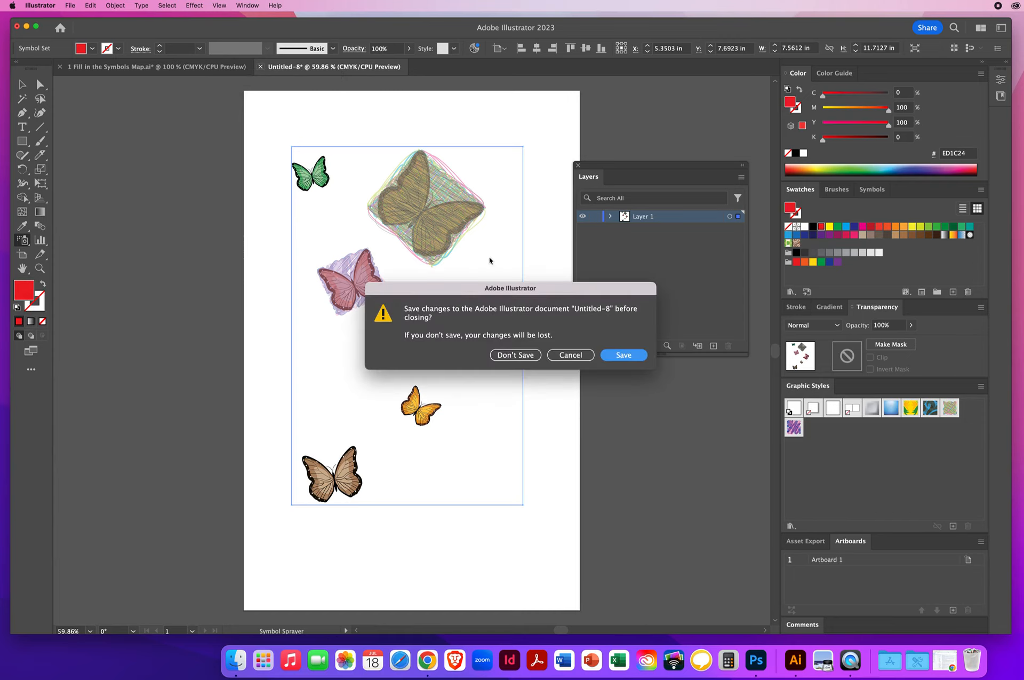
{"action": "left_click", "coordinate": [516, 355]}
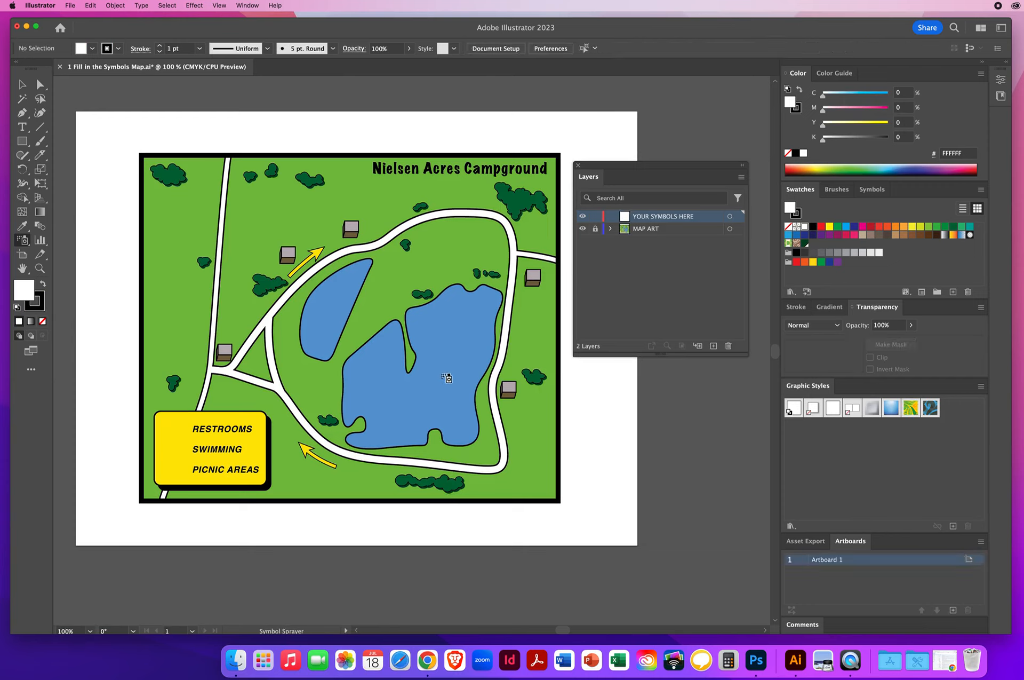
- Set the Symbol Sprayer's intensity to 3 and reduce its brush diameter
{"action": "double_click", "coordinate": [23, 240]}
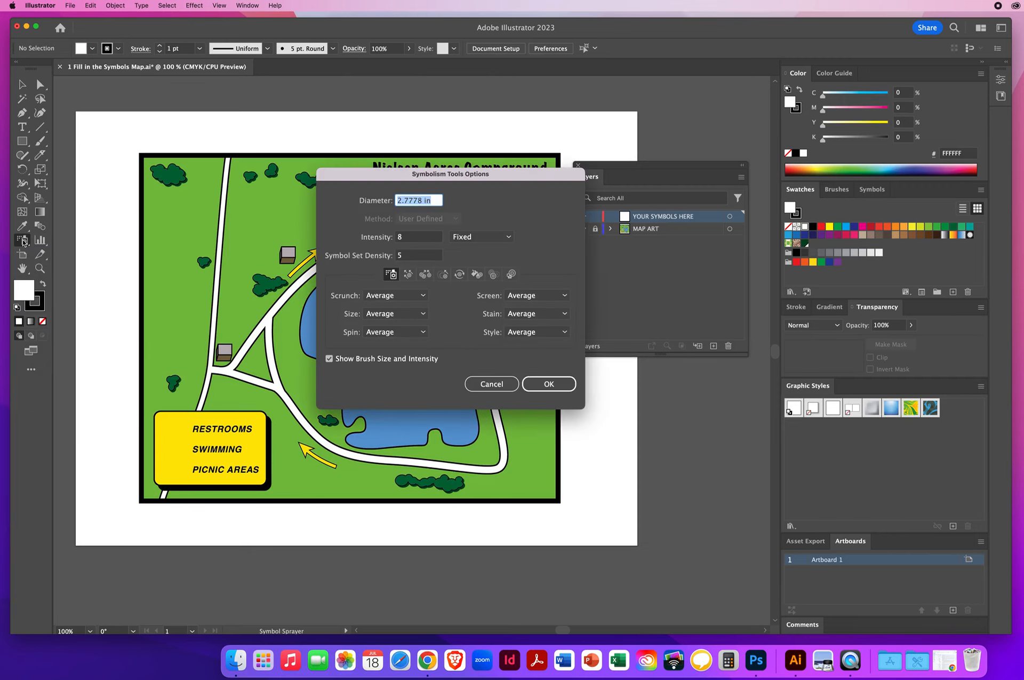
{"action": "key", "text": "Tab"}
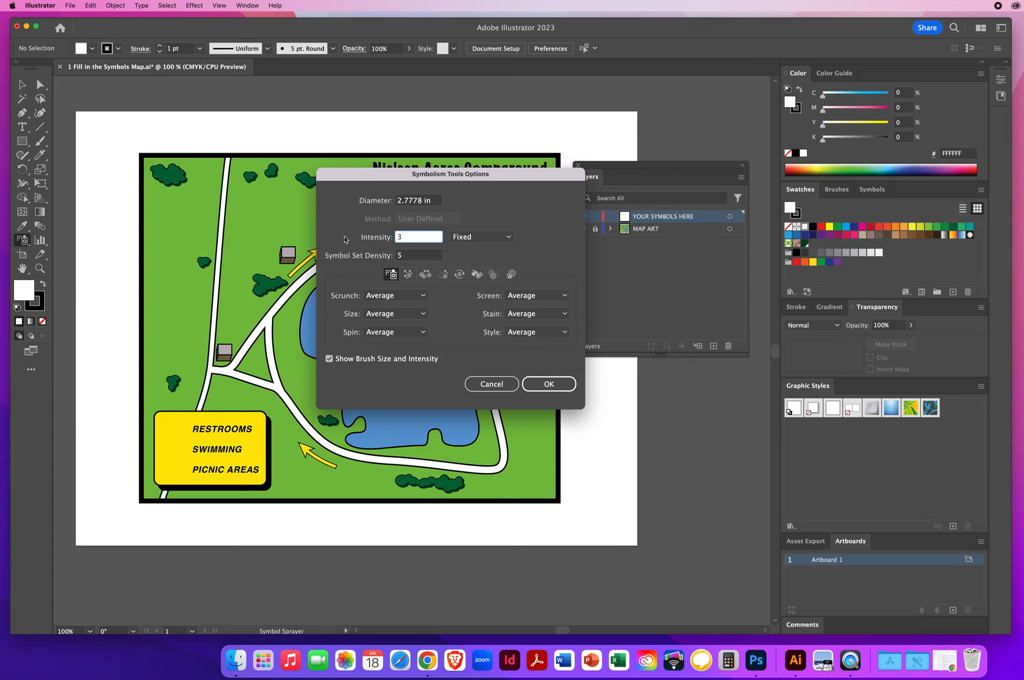
{"action": "left_click", "coordinate": [547, 385]}
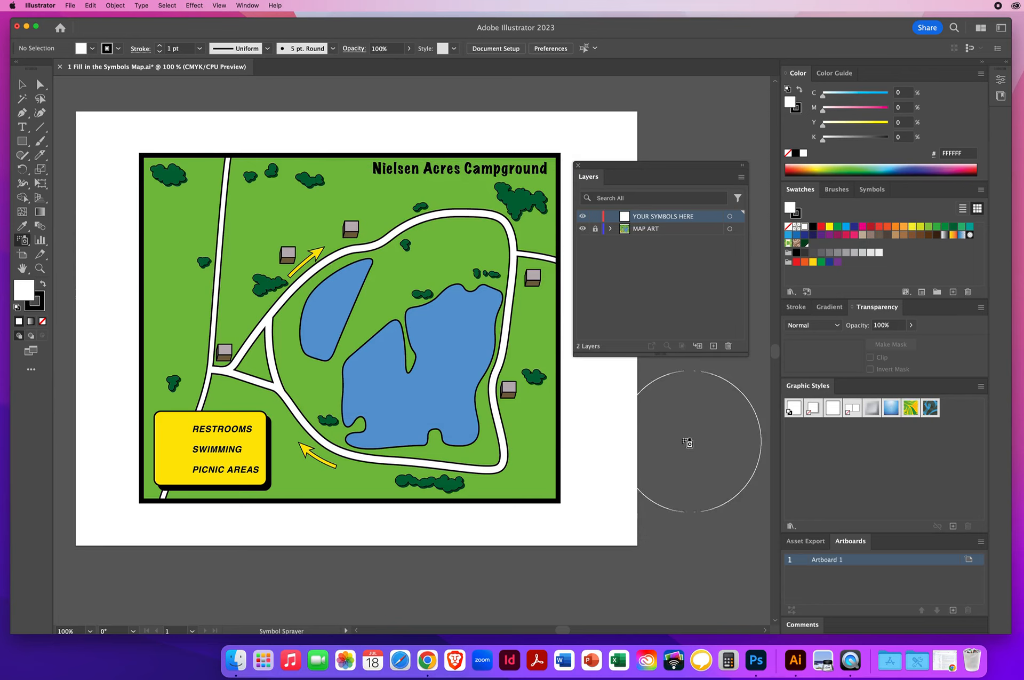
{"action": "double_click", "coordinate": [23, 243]}
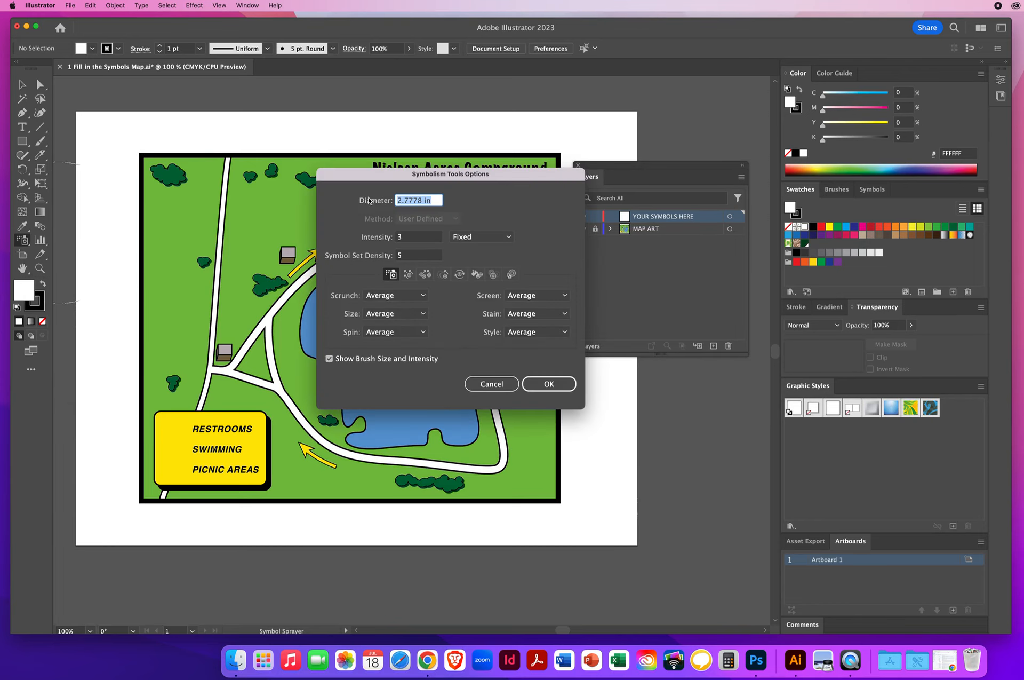
{"action": "left_click", "coordinate": [539, 383]}
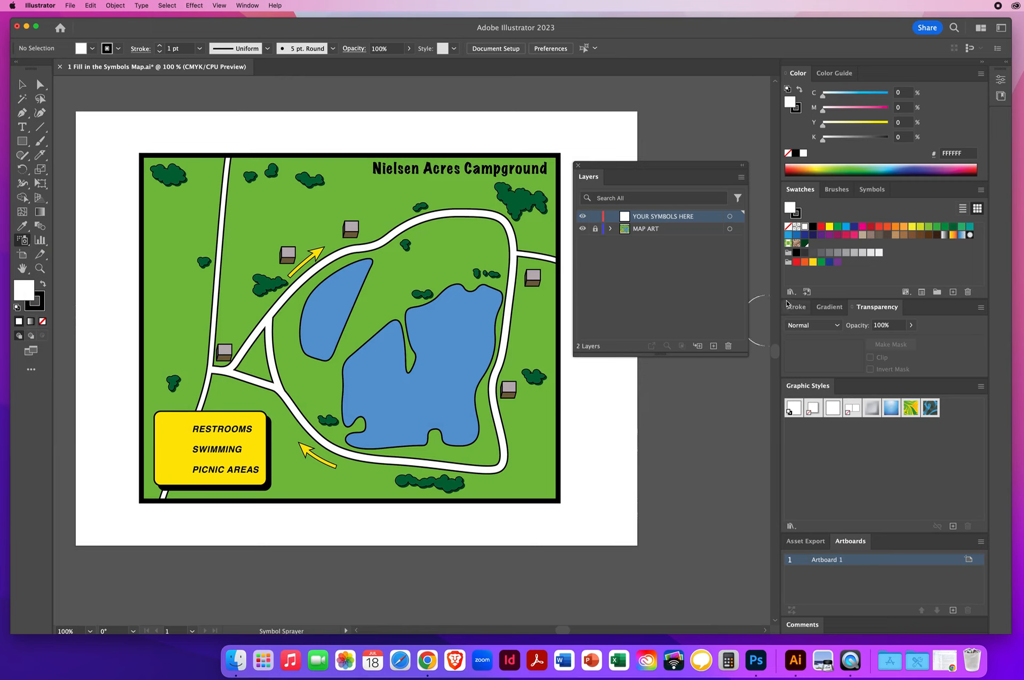
- Place a Restrooms symbol in the yellow legend beside the RESTROOMS label and deselect it
{"action": "left_click", "coordinate": [872, 190]}
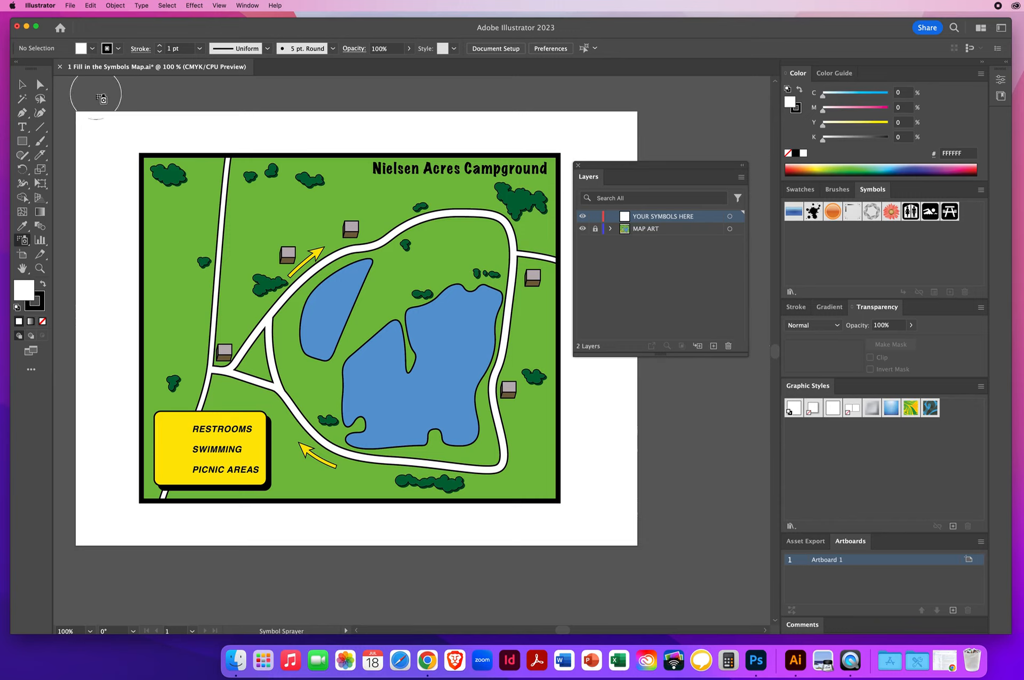
{"action": "left_click", "coordinate": [22, 85]}
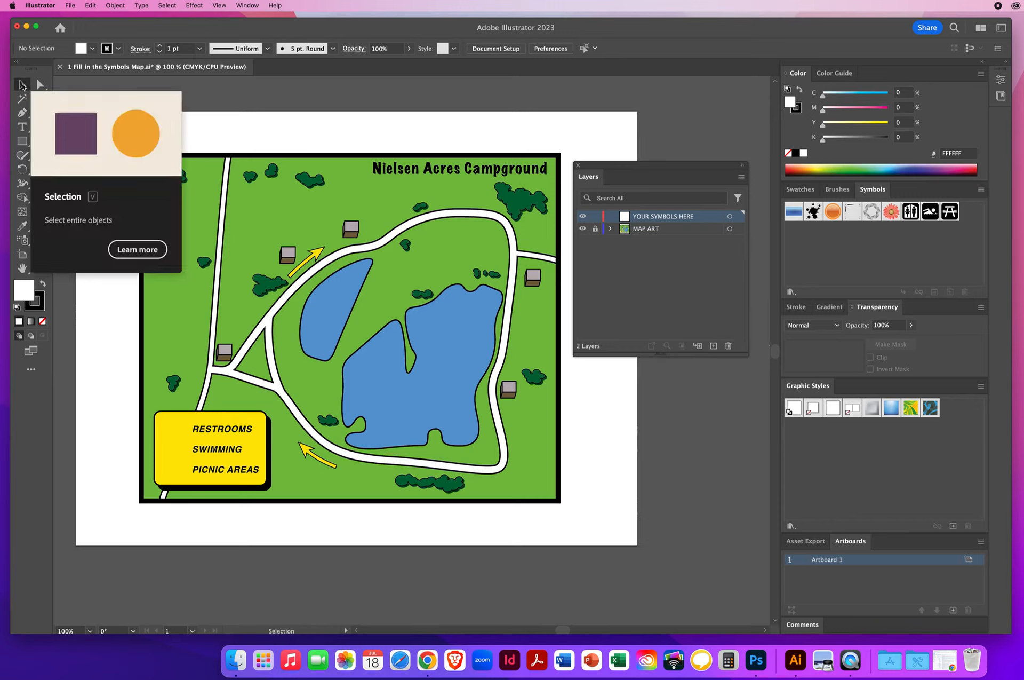
{"action": "left_click", "coordinate": [911, 214]}
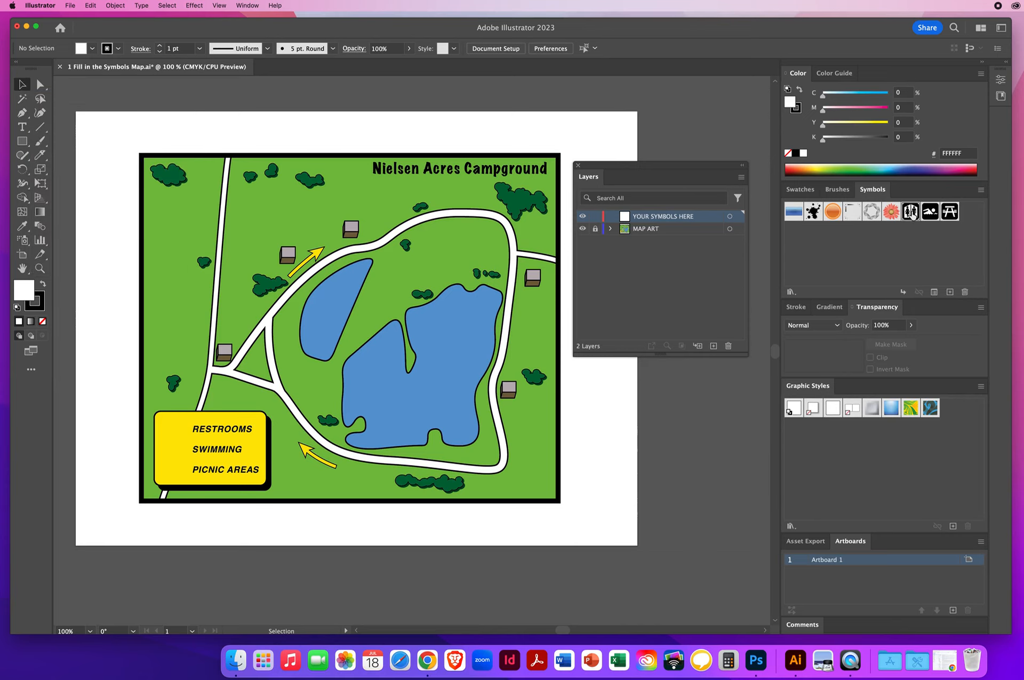
{"action": "left_click_drag", "start_coordinate": [912, 214], "coordinate": [176, 430]}
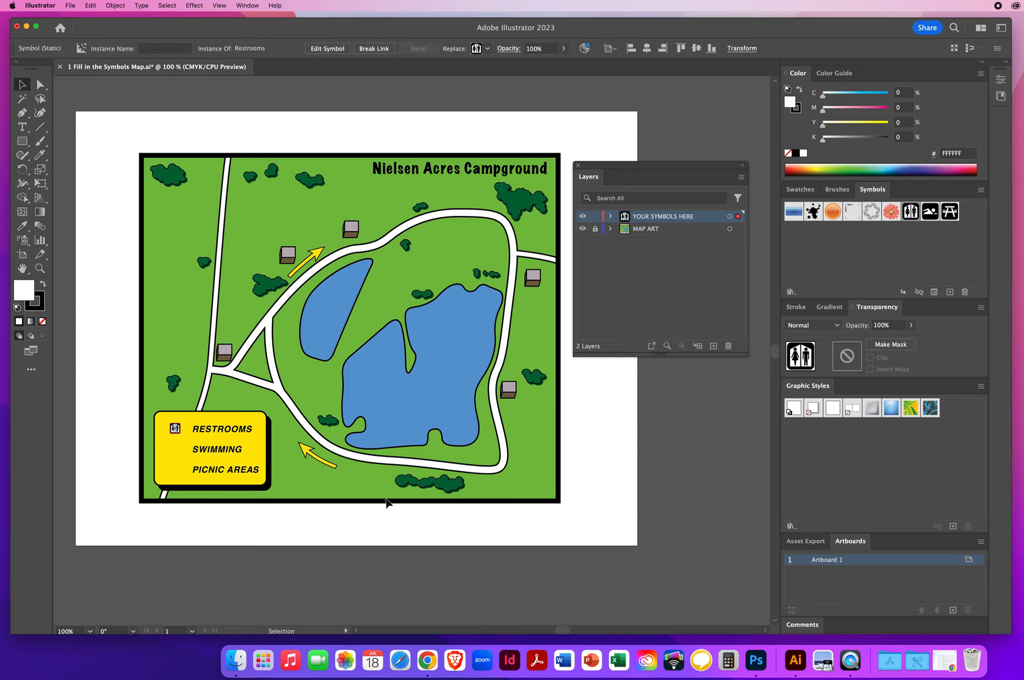
{"action": "left_click", "coordinate": [607, 395]}
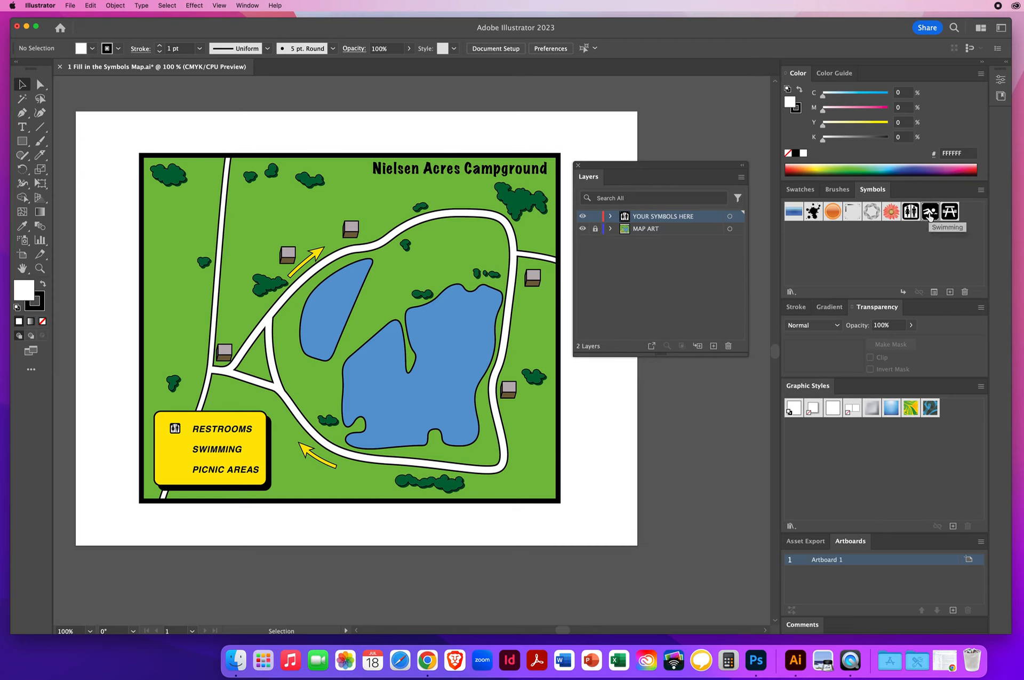
- Place the Swimming and Picnic Area symbols in the yellow legend beside their matching labels
{"action": "left_click_drag", "start_coordinate": [930, 213], "coordinate": [176, 454]}
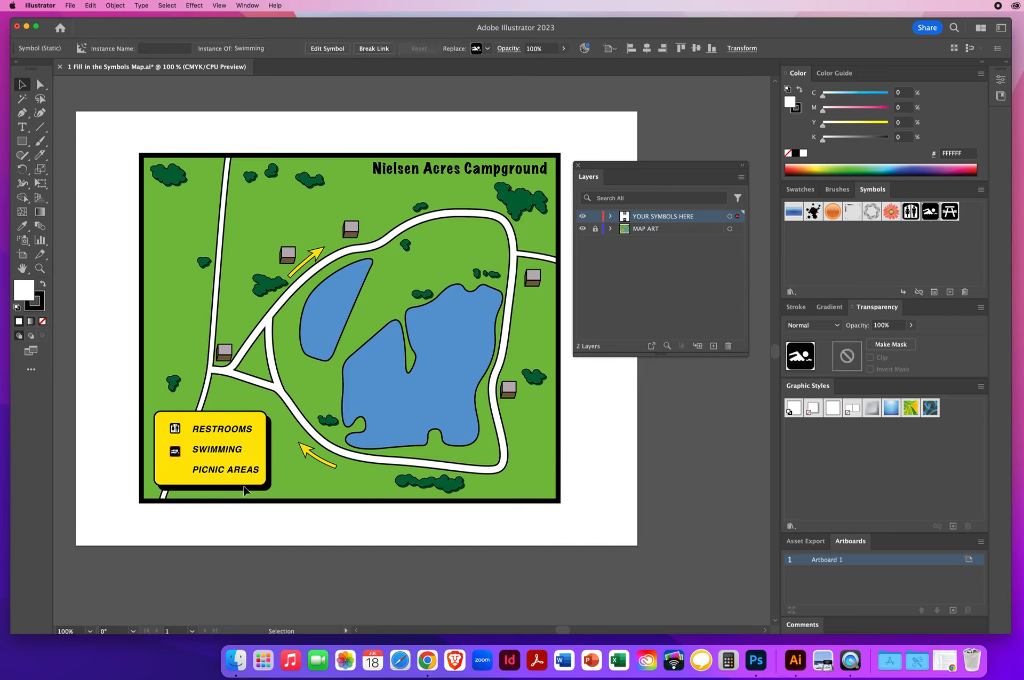
{"action": "left_click", "coordinate": [602, 433]}
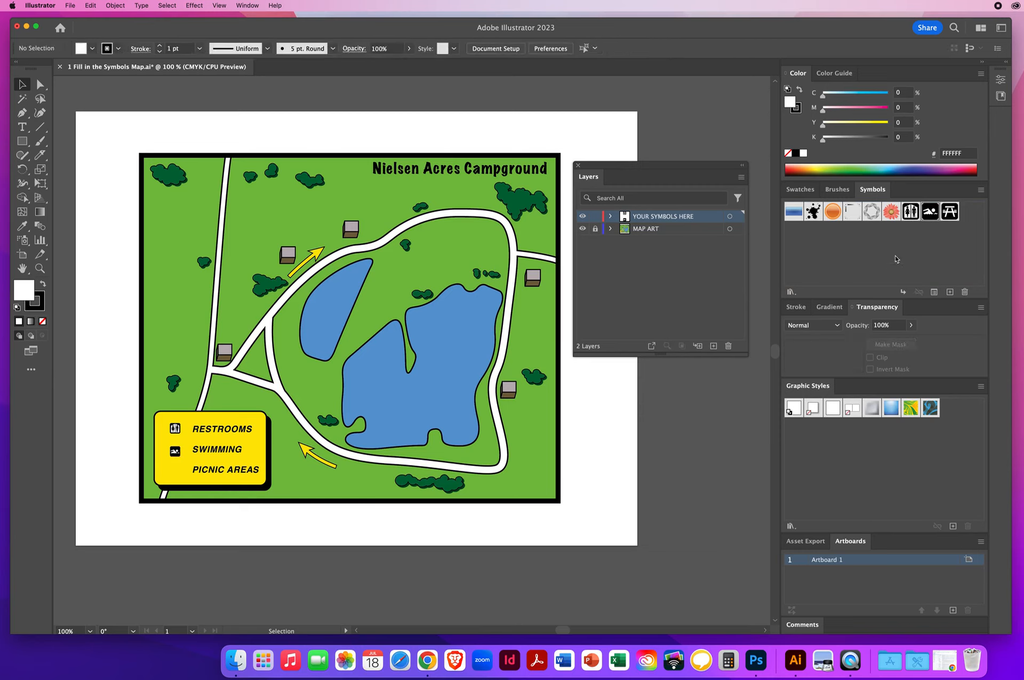
{"action": "left_click", "coordinate": [951, 215]}
{"action": "left_click_drag", "start_coordinate": [952, 215], "coordinate": [175, 472]}
{"action": "left_click", "coordinate": [107, 423]}
- Reposition the three legend symbols at staggered horizontal offsets, keeping each one level with its own label
{"action": "left_click", "coordinate": [39, 268]}
{"action": "left_click", "coordinate": [288, 446]}
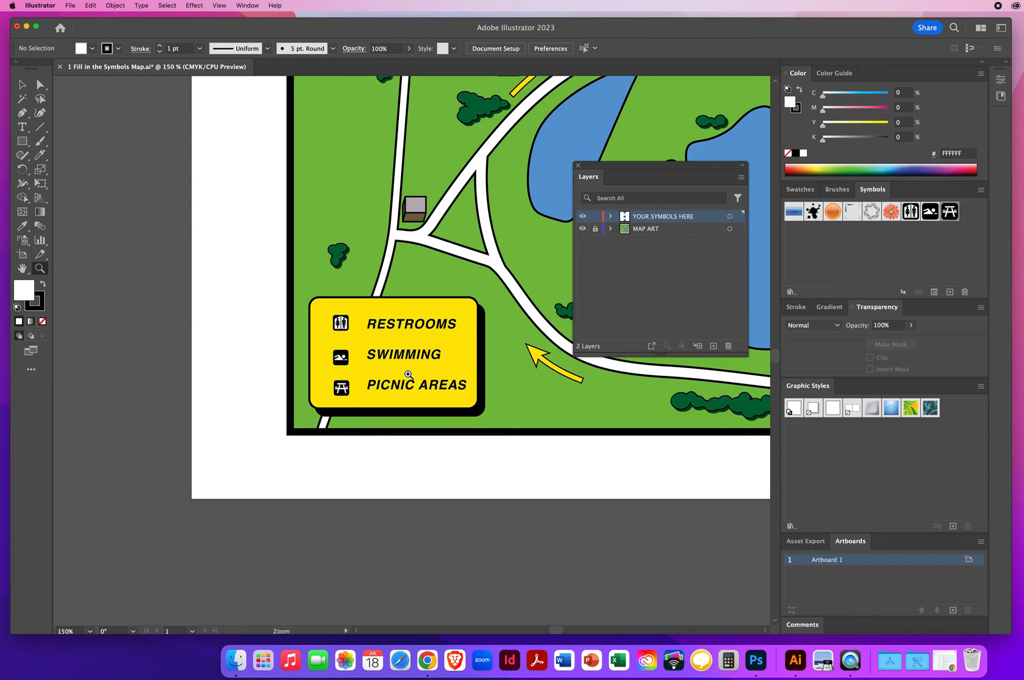
{"action": "left_click", "coordinate": [404, 369]}
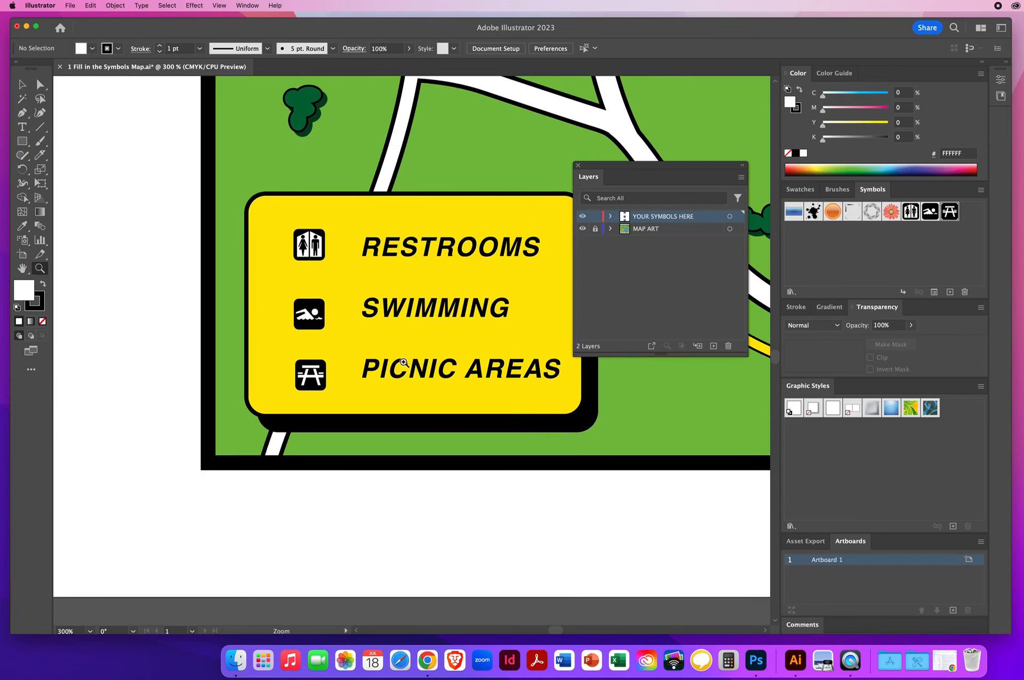
{"action": "left_click", "coordinate": [22, 84]}
{"action": "left_click_drag", "start_coordinate": [322, 256], "coordinate": [346, 254]}
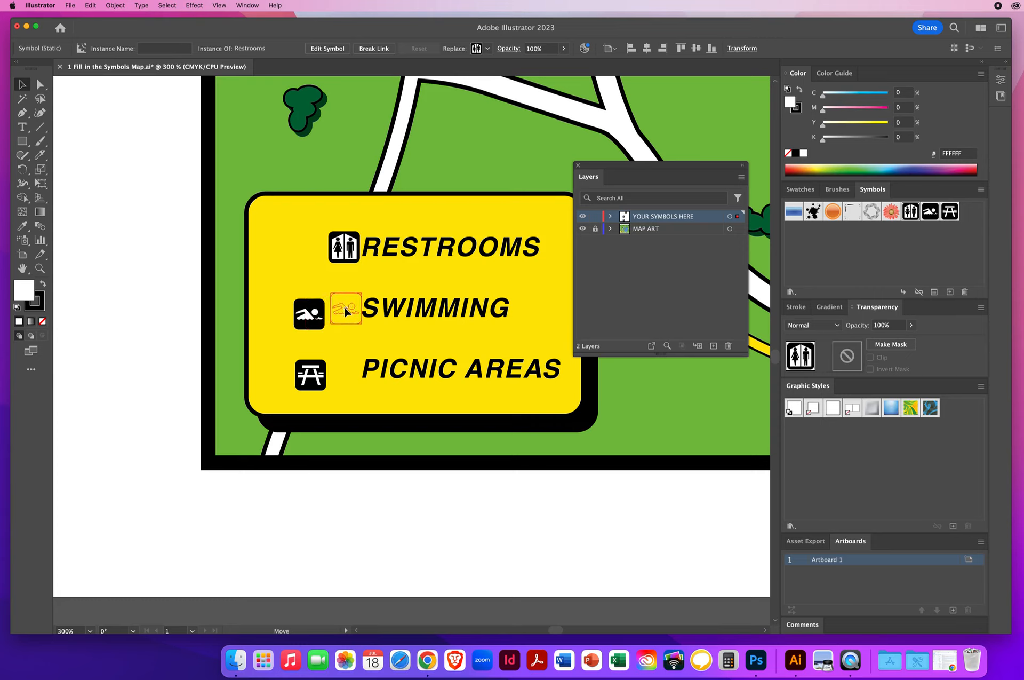
{"action": "left_click_drag", "start_coordinate": [344, 306], "coordinate": [344, 305]}
{"action": "left_click_drag", "start_coordinate": [320, 380], "coordinate": [335, 368]}
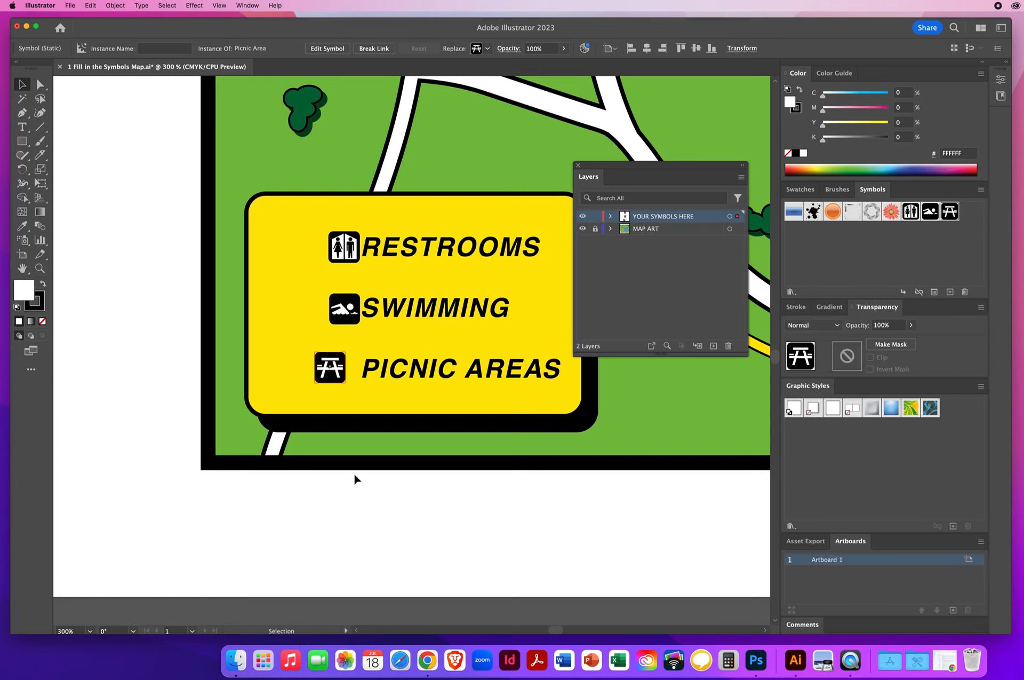
{"action": "left_click_drag", "start_coordinate": [331, 312], "coordinate": [283, 307]}
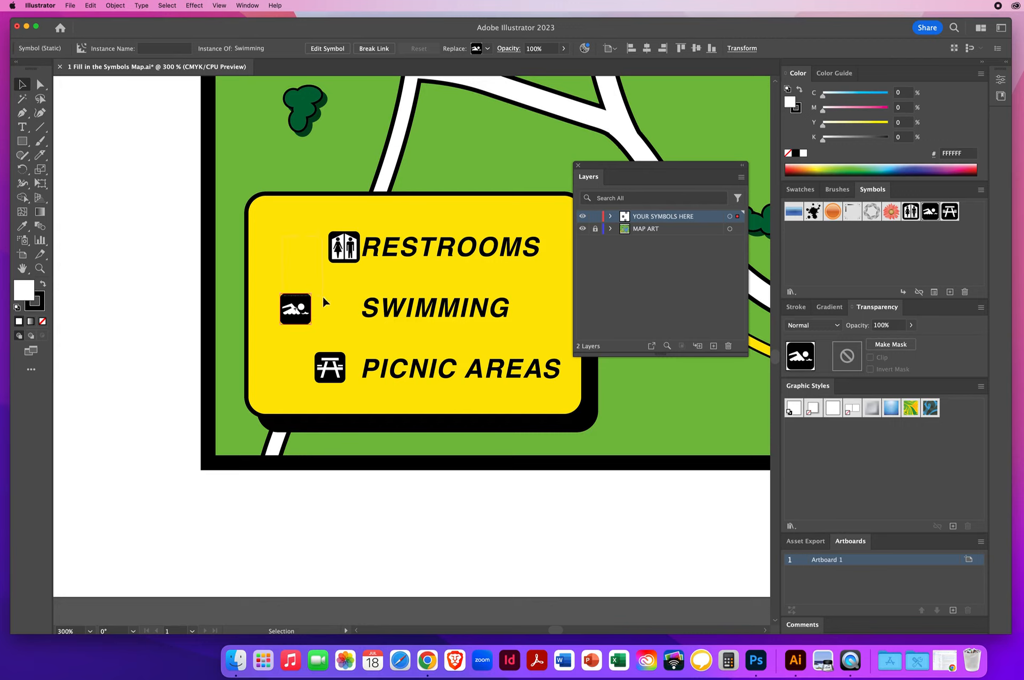
- Align the horizontal centres of the three legend symbols and distribute their vertical centres evenly
{"action": "left_click_drag", "start_coordinate": [334, 338], "coordinate": [339, 373]}
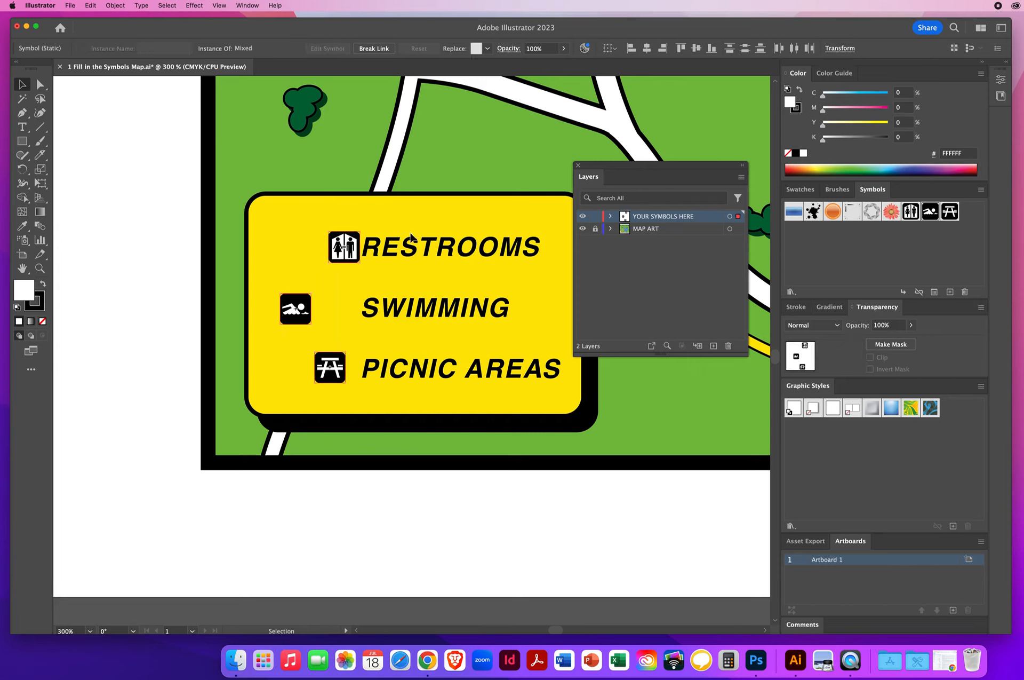
{"action": "left_click", "coordinate": [246, 6]}
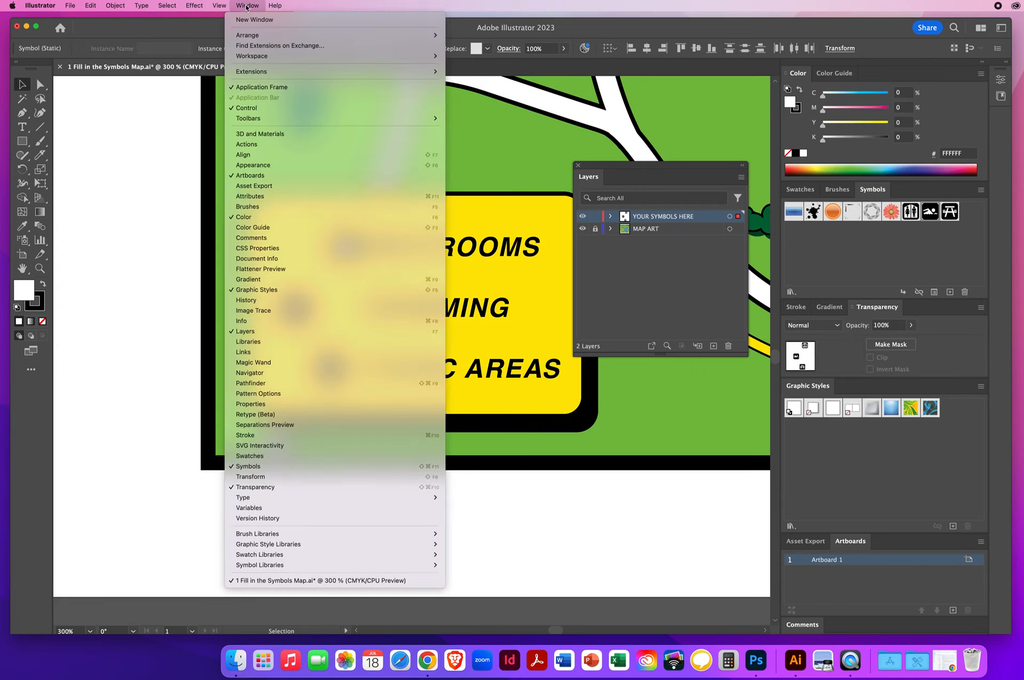
{"action": "left_click", "coordinate": [254, 156]}
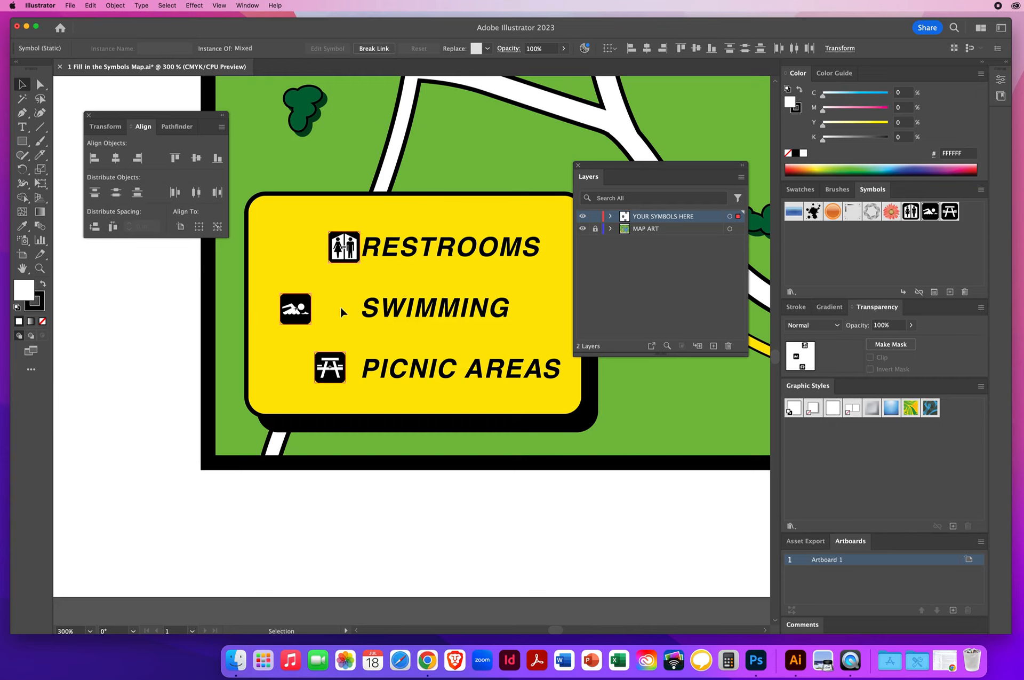
{"action": "left_click", "coordinate": [116, 158]}
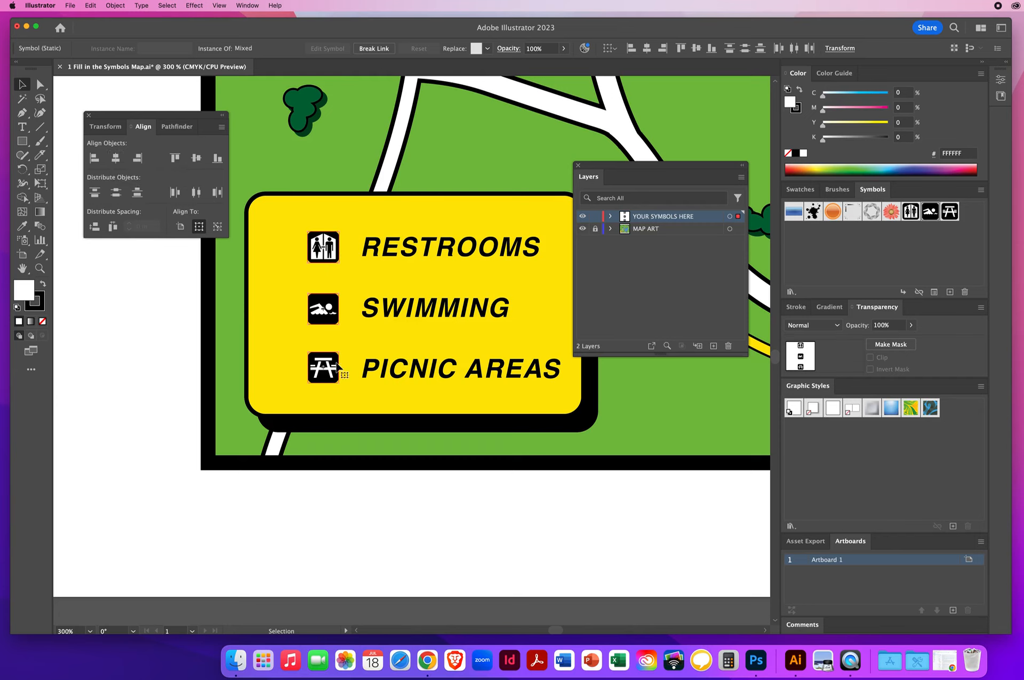
{"action": "left_click", "coordinate": [116, 194]}
{"action": "left_click", "coordinate": [89, 116]}
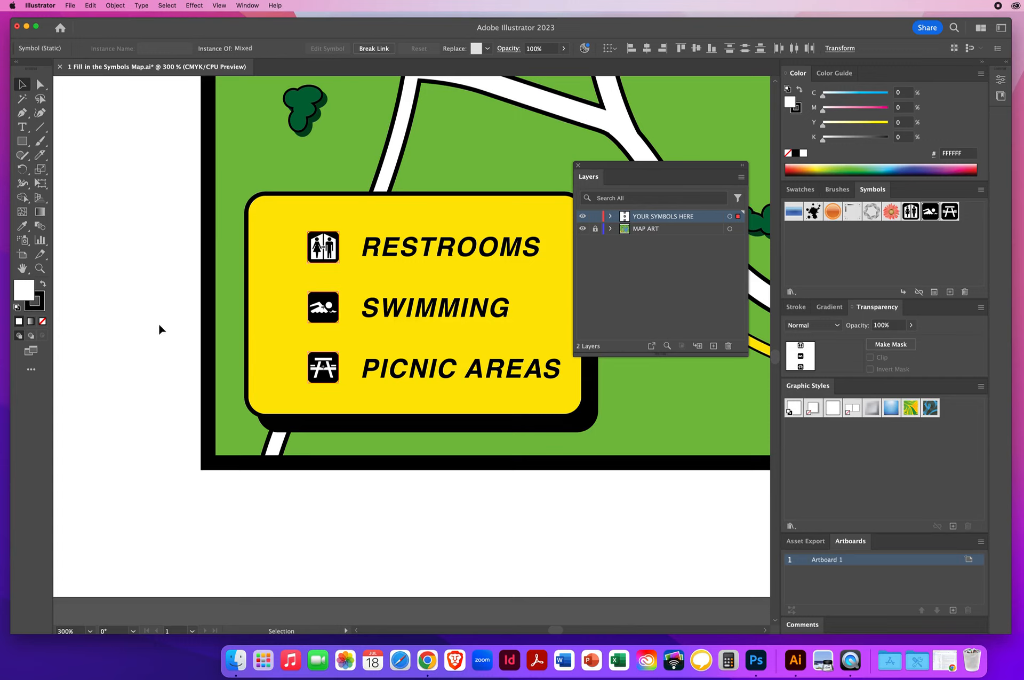
- Nudge the three aligned legend symbols slightly left, away from the label text, and deselect them
{"action": "key", "text": "Left"}
{"action": "key", "text": "Left"}
{"action": "key", "text": "Left"}
{"action": "key", "text": "Left"}
{"action": "key", "text": "Left"}
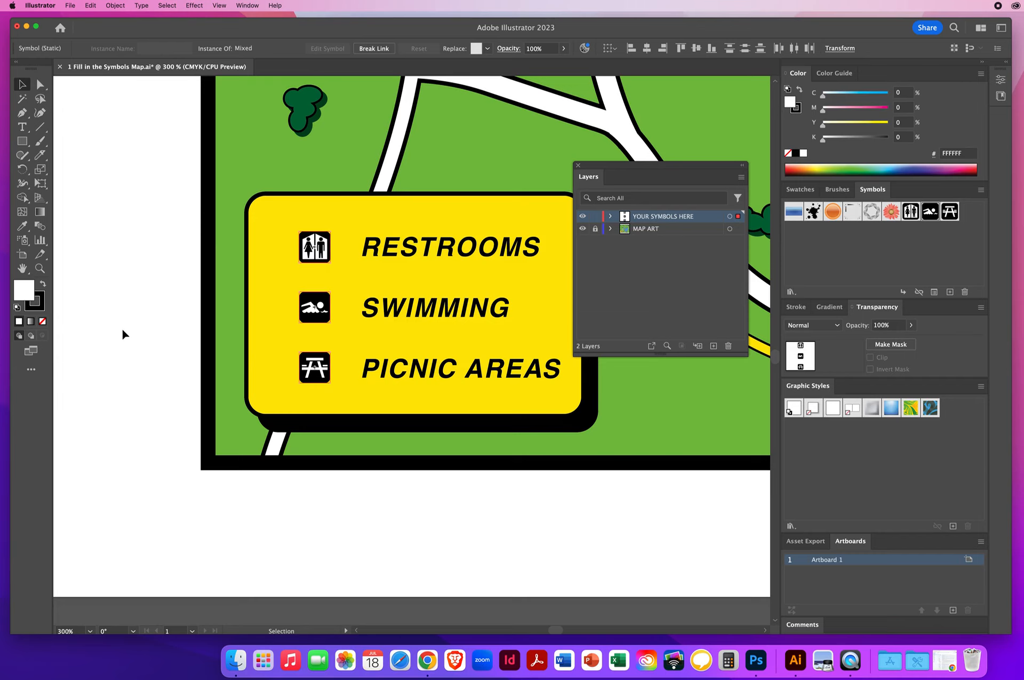
{"action": "left_click", "coordinate": [149, 249]}
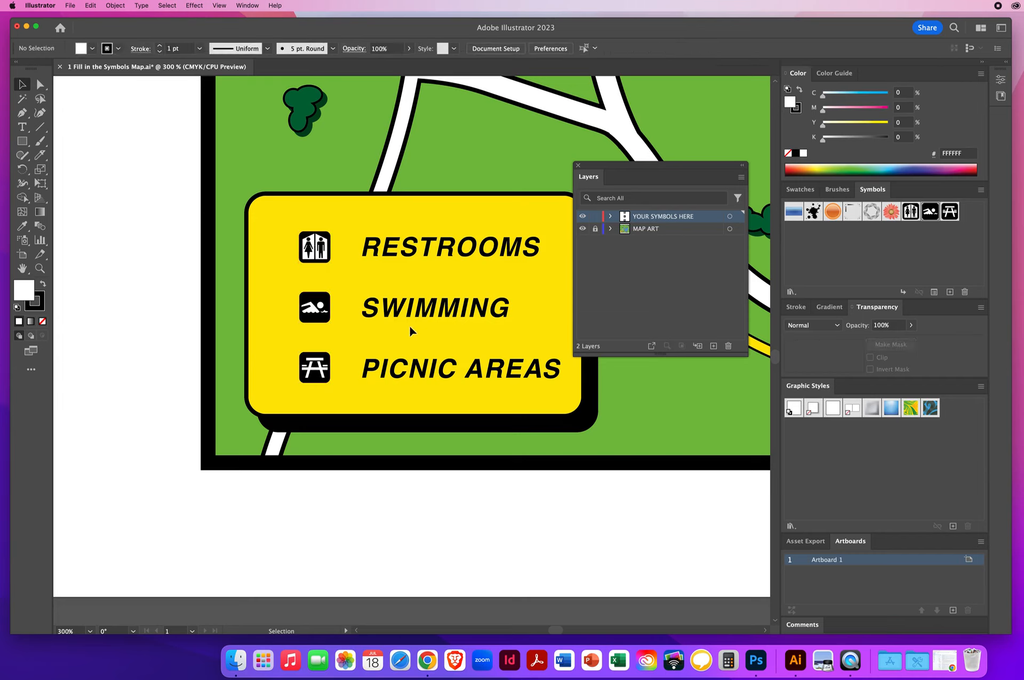
- Fit the whole artboard in the window, move the floating Layers panel aside, and activate the Symbol Sprayer
{"action": "left_click", "coordinate": [39, 269]}
{"action": "key", "text": "super"}
{"action": "key", "text": "super+0"}
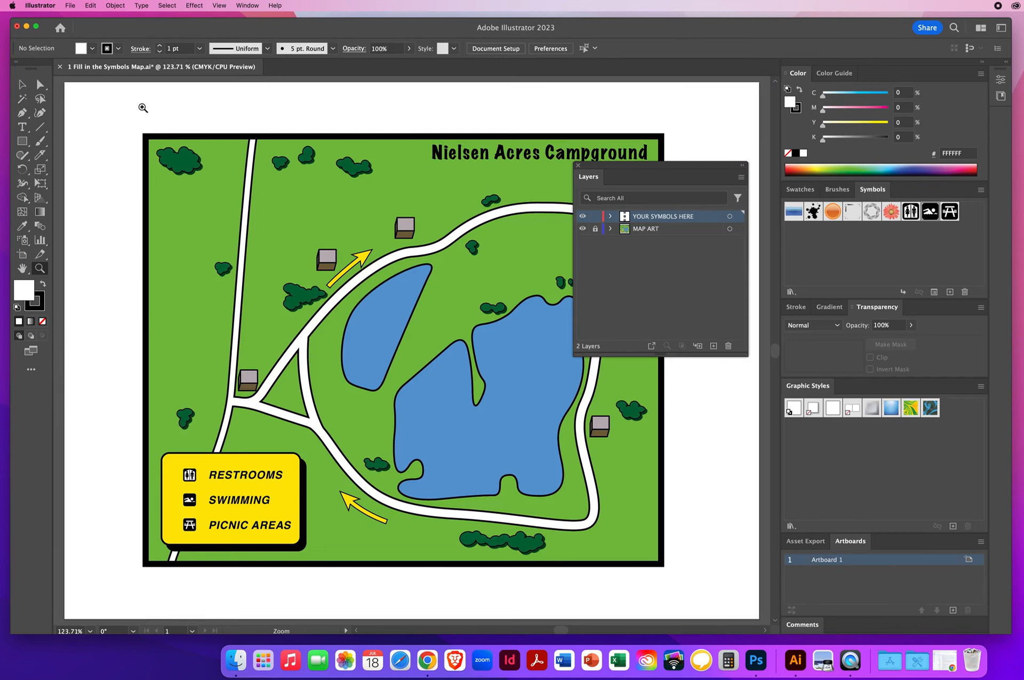
{"action": "left_click", "coordinate": [21, 85]}
{"action": "left_click_drag", "start_coordinate": [610, 167], "coordinate": [604, 109]}
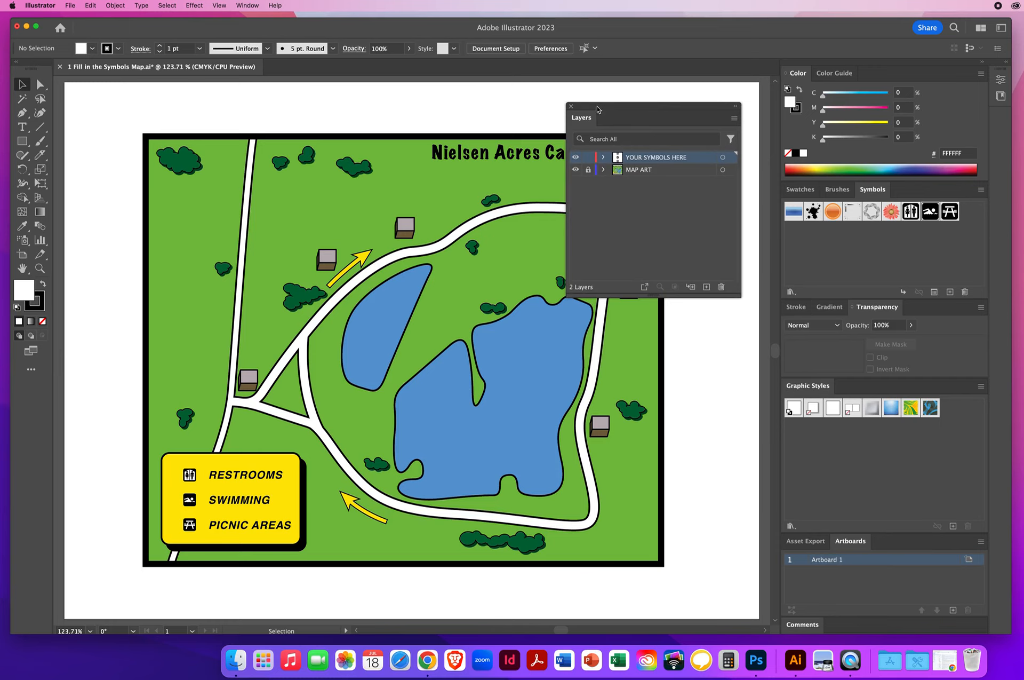
{"action": "left_click_drag", "start_coordinate": [597, 109], "coordinate": [625, 99]}
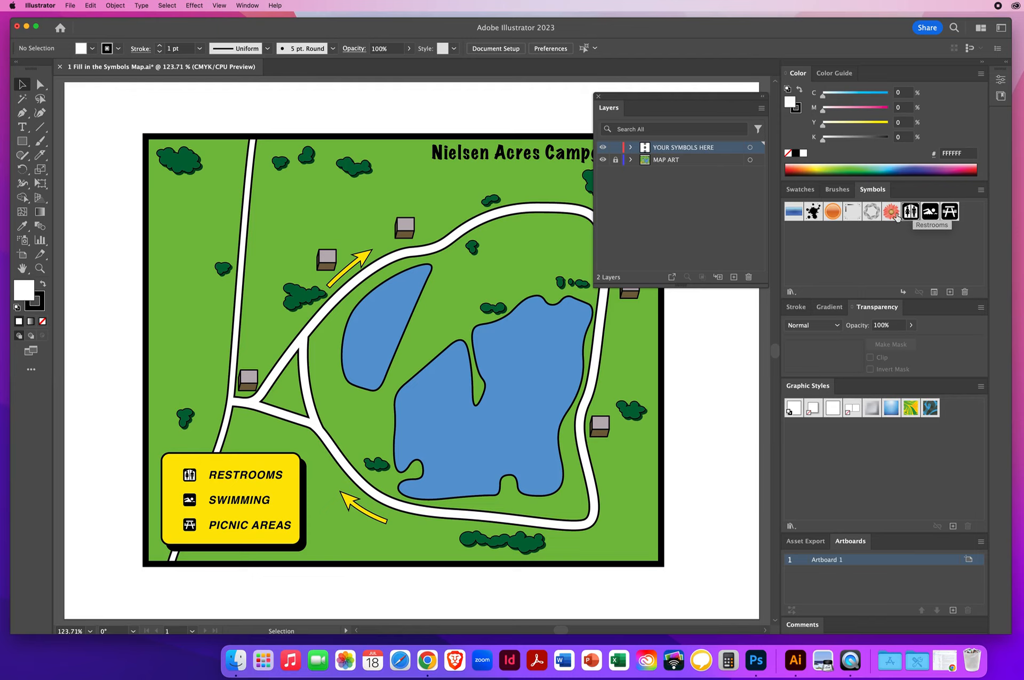
{"action": "left_click", "coordinate": [23, 238]}
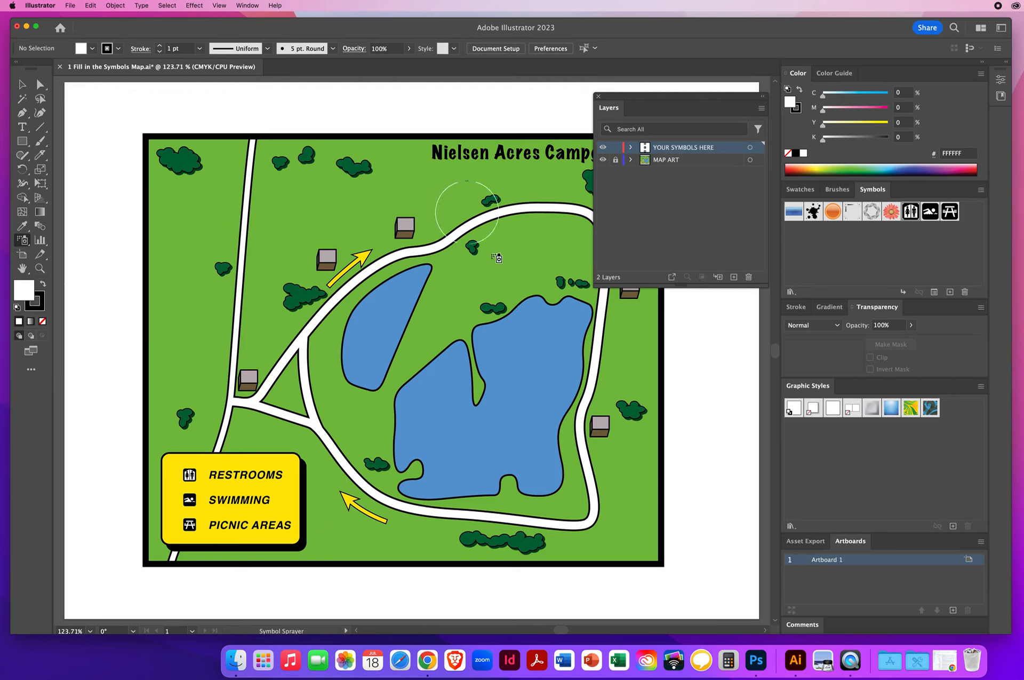
- Try spraying a continuous trail of Restrooms symbols above the two upper-left buildings, and undo it
{"action": "left_click_drag", "start_coordinate": [280, 239], "coordinate": [369, 220]}
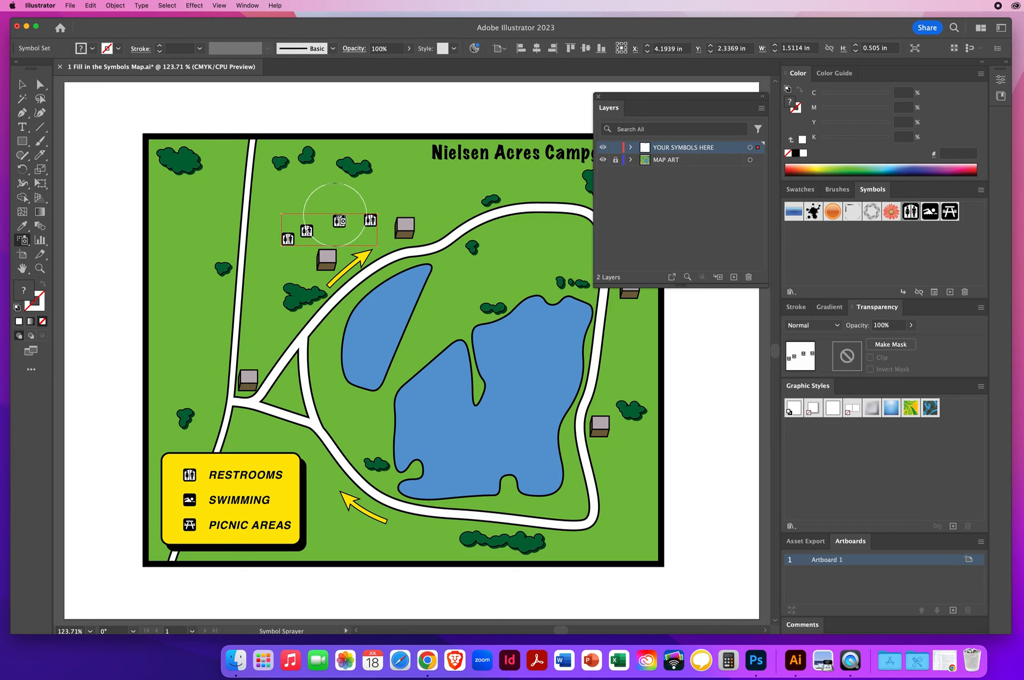
{"action": "key", "text": "super+z"}
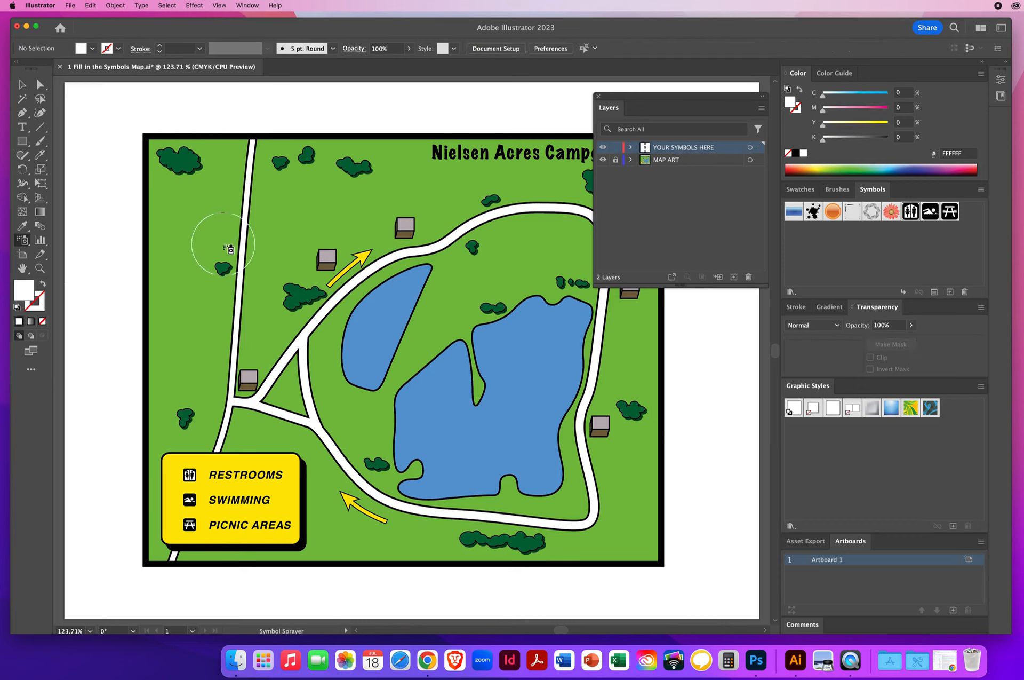
- Spray eight single Restrooms symbols around the map: beside the west road and buildings, along and inside the loop road, and near the southeast building
{"action": "left_click", "coordinate": [223, 245]}
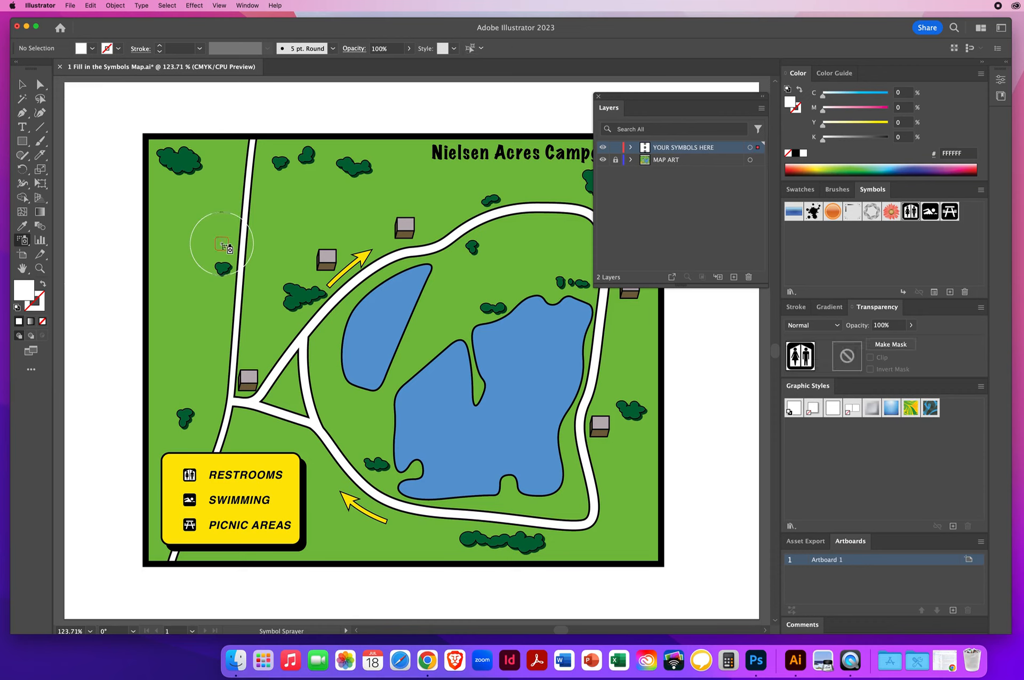
{"action": "left_click", "coordinate": [261, 353]}
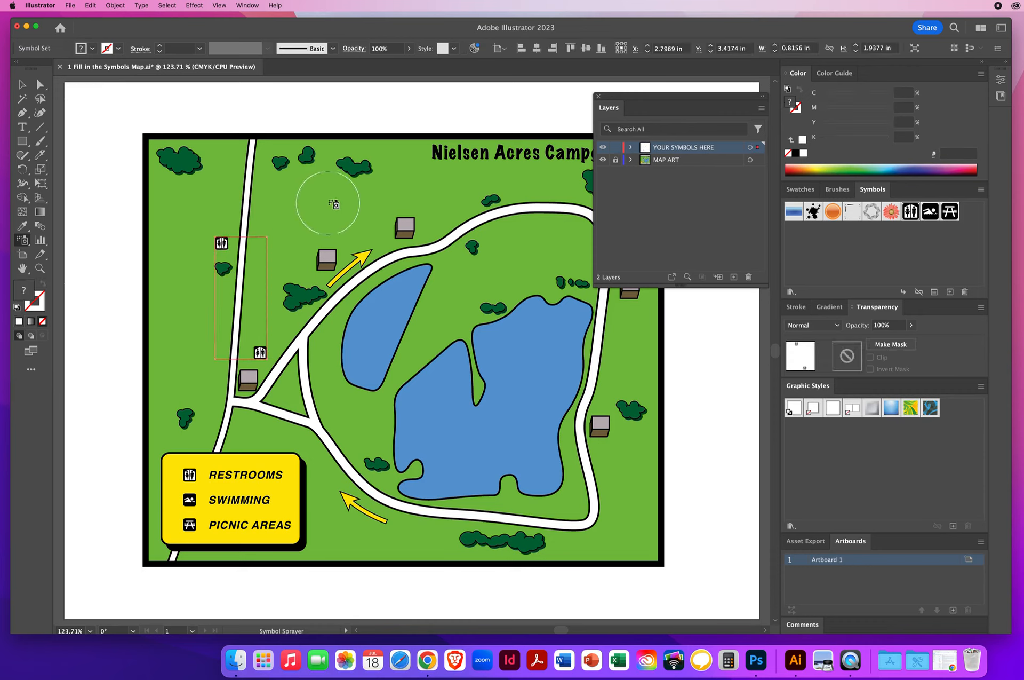
{"action": "left_click", "coordinate": [326, 172]}
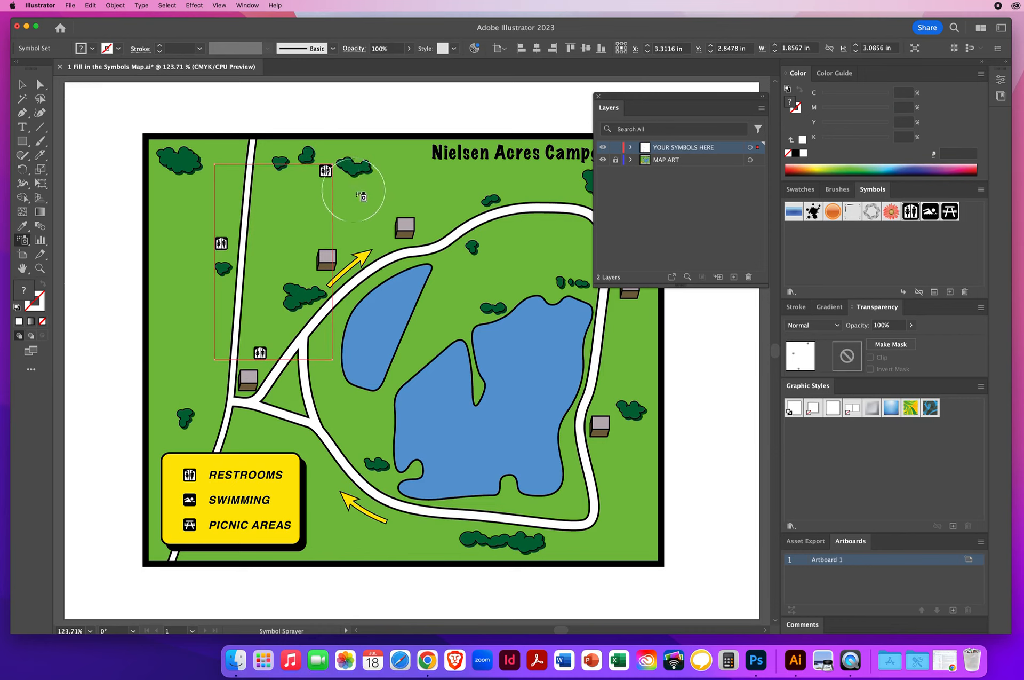
{"action": "left_click", "coordinate": [367, 233]}
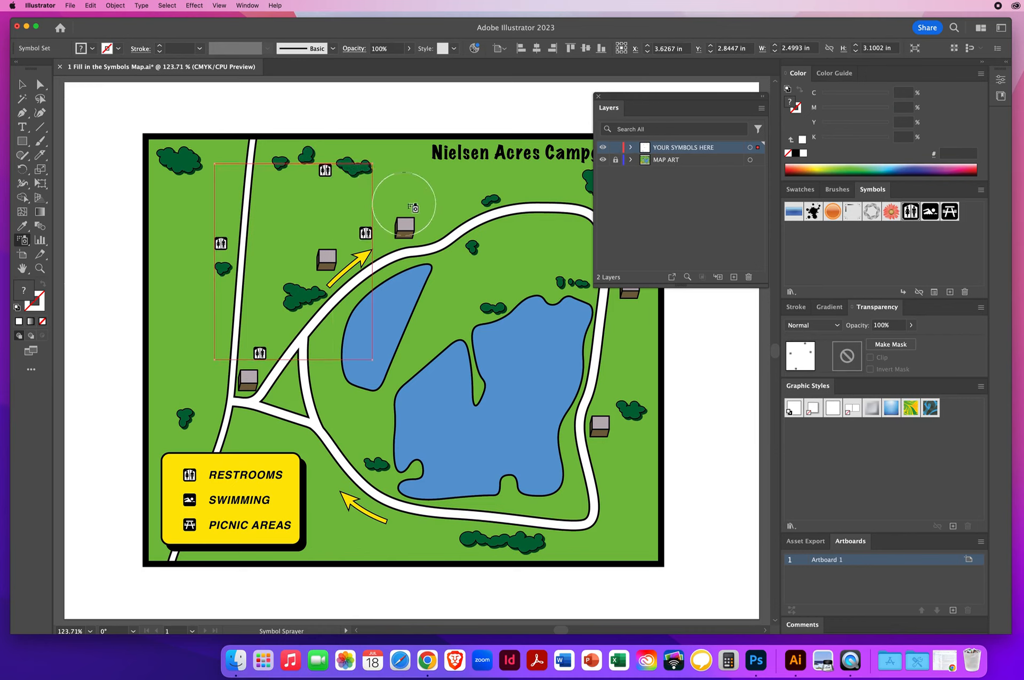
{"action": "left_click", "coordinate": [512, 191]}
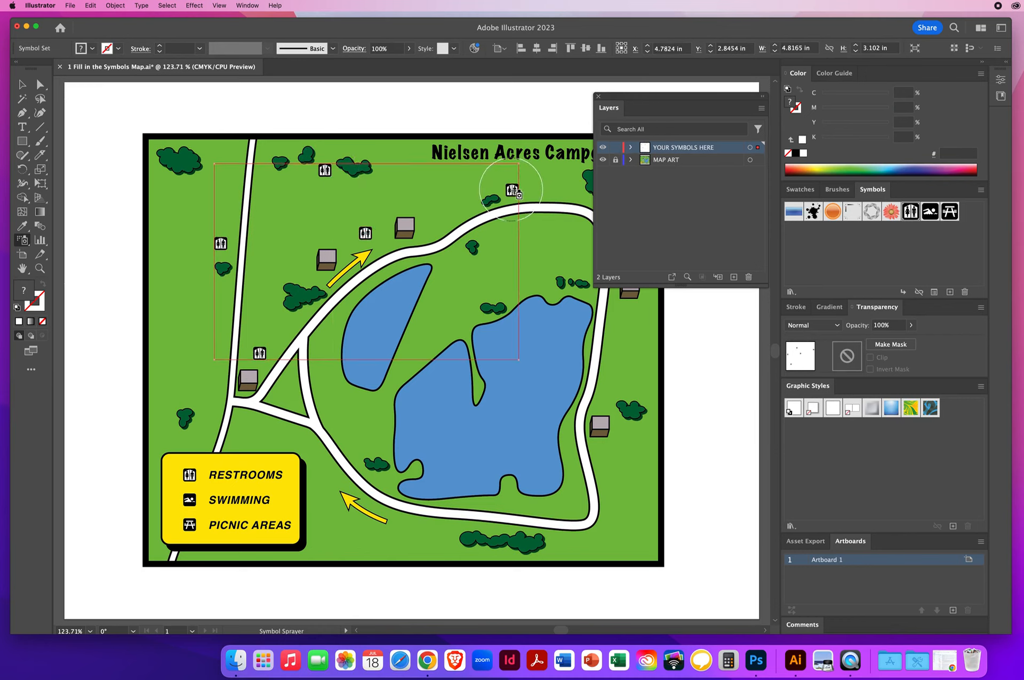
{"action": "left_click", "coordinate": [457, 261]}
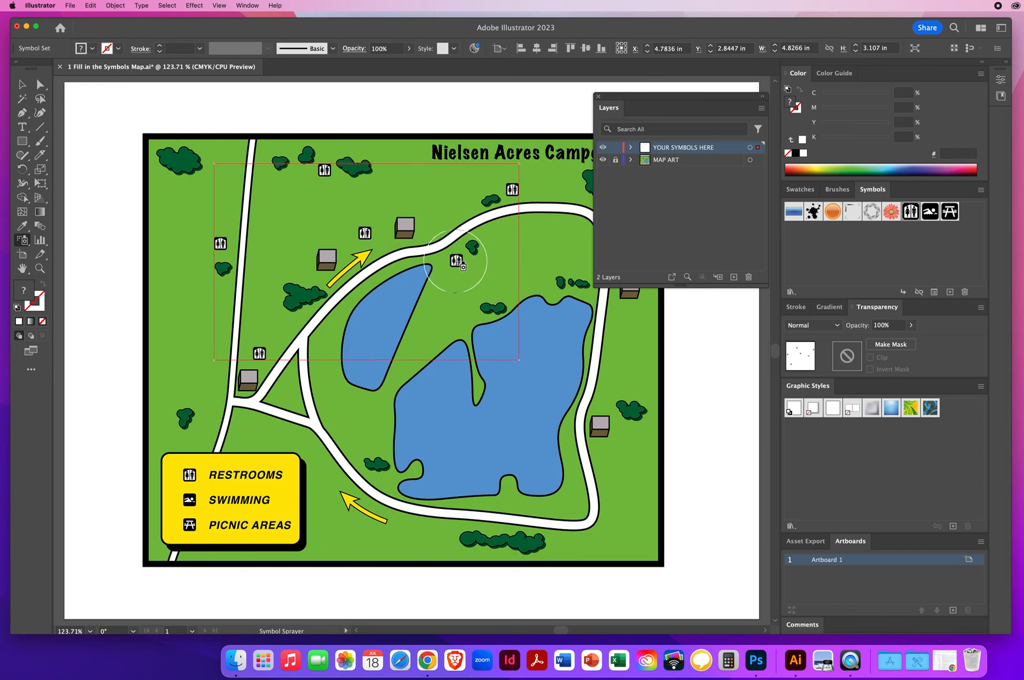
{"action": "left_click", "coordinate": [371, 437]}
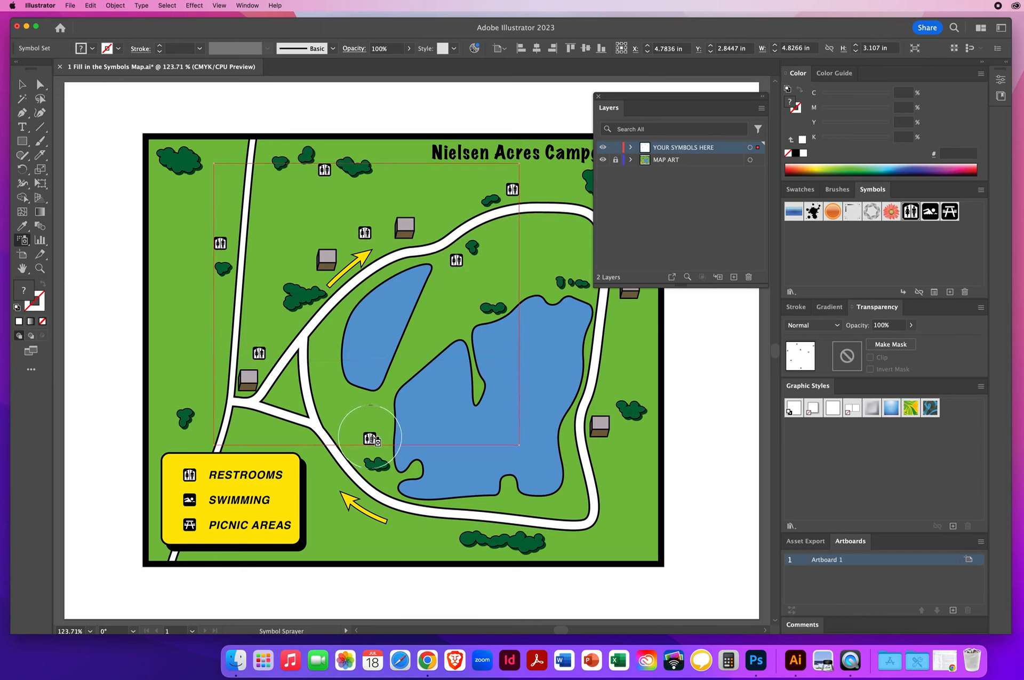
{"action": "left_click", "coordinate": [620, 447]}
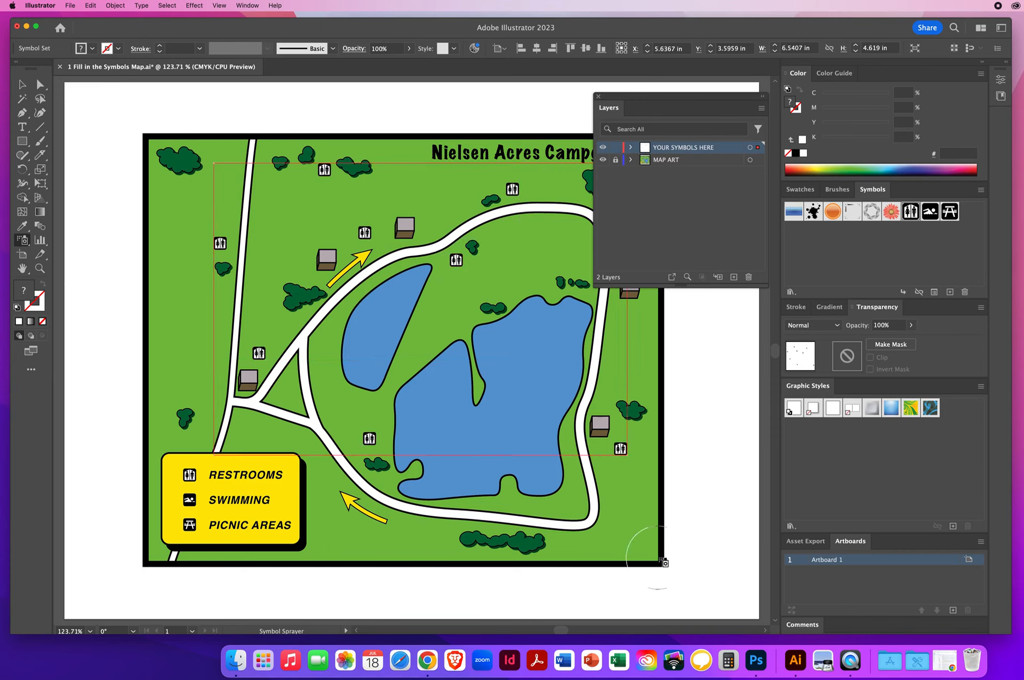
- Move the Layers panel clear of the map, add Restrooms symbols below the northeast trees and inside the loop's southeast bend, and deselect the set
{"action": "left_click_drag", "start_coordinate": [673, 189], "coordinate": [651, 191]}
{"action": "left_click_drag", "start_coordinate": [621, 101], "coordinate": [676, 105]}
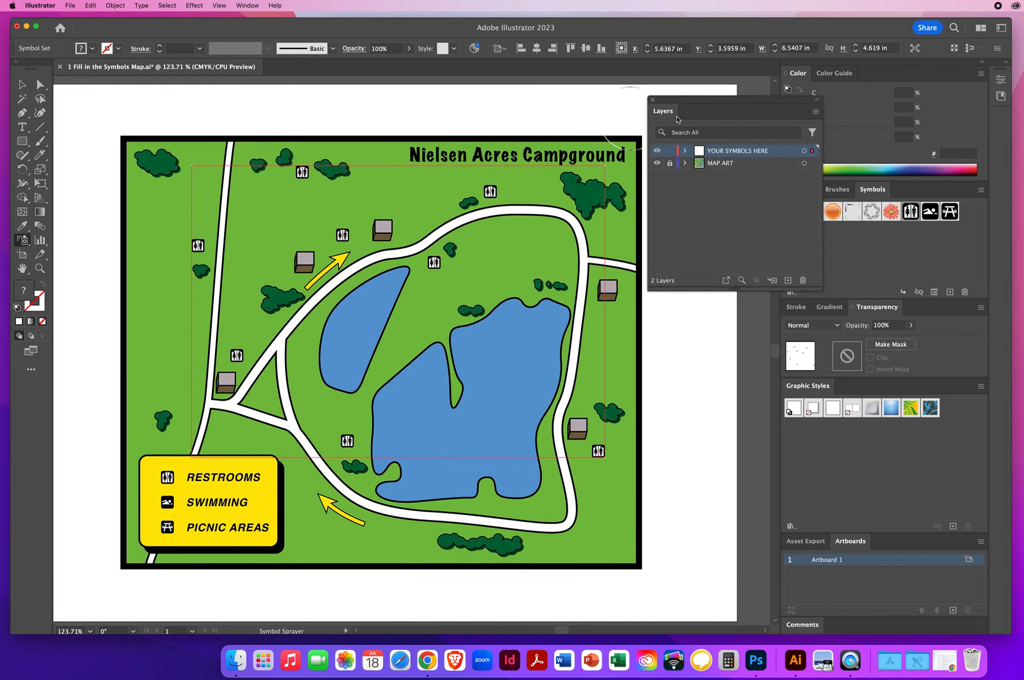
{"action": "left_click", "coordinate": [614, 220]}
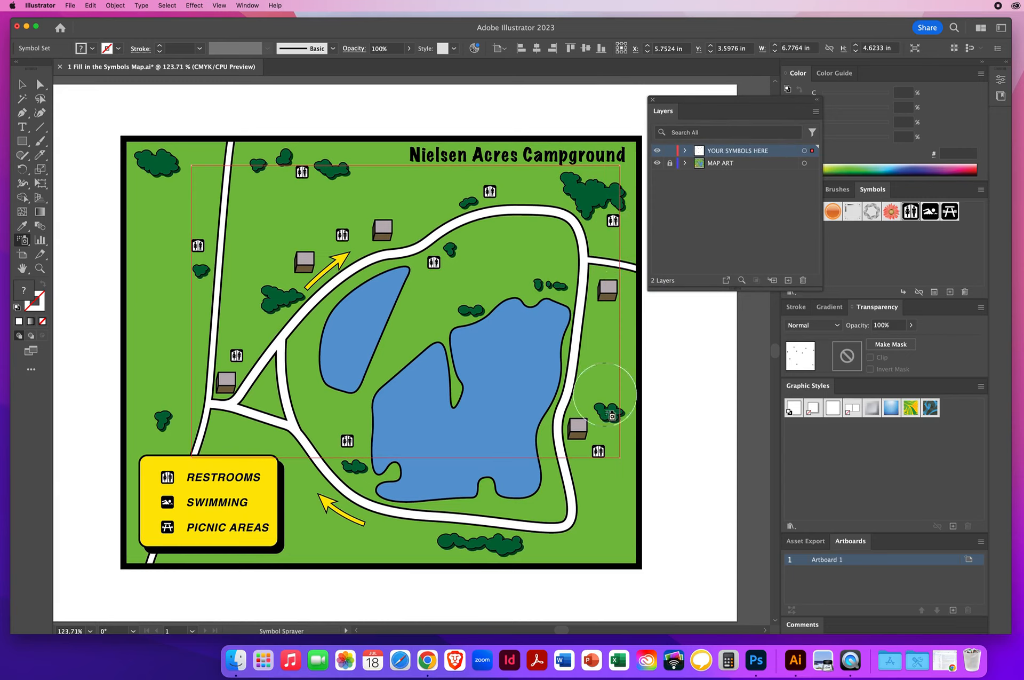
{"action": "left_click", "coordinate": [547, 508]}
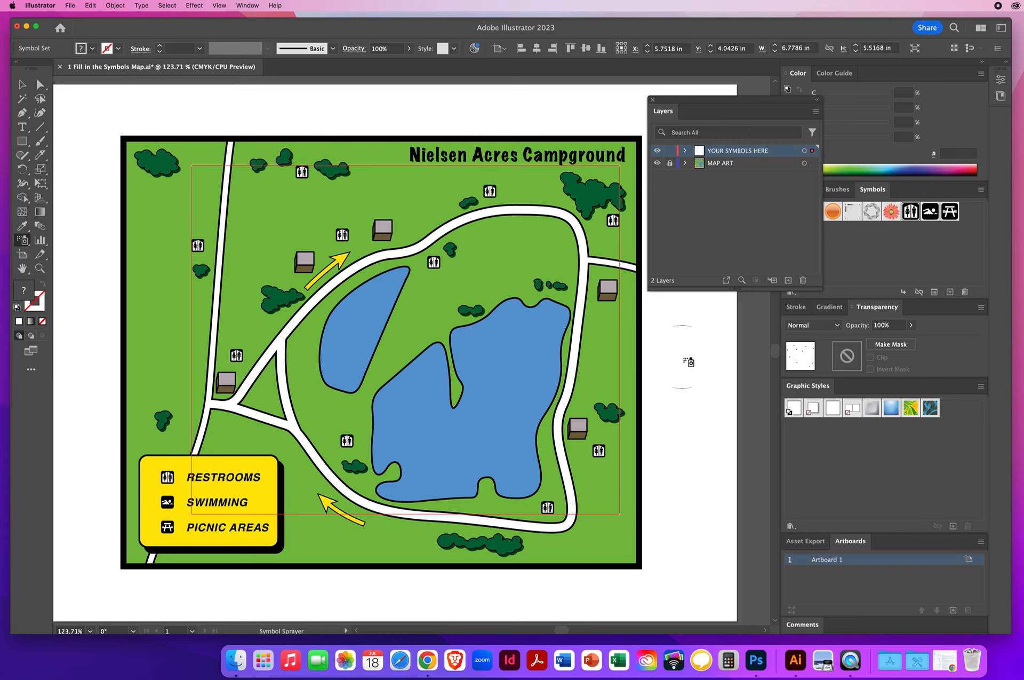
{"action": "key", "text": "v"}
{"action": "left_click", "coordinate": [675, 347]}
- Spray a separate set of Swimming symbols, two in the small lake and five in the large lake, and deselect it
{"action": "key", "text": "shift+s"}
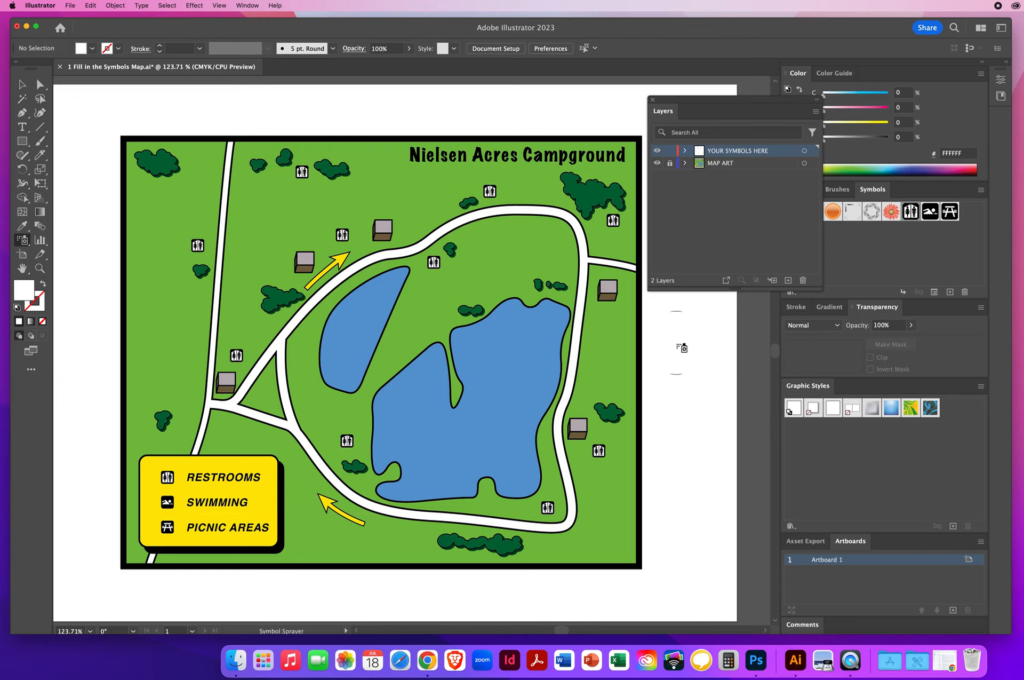
{"action": "left_click", "coordinate": [930, 213]}
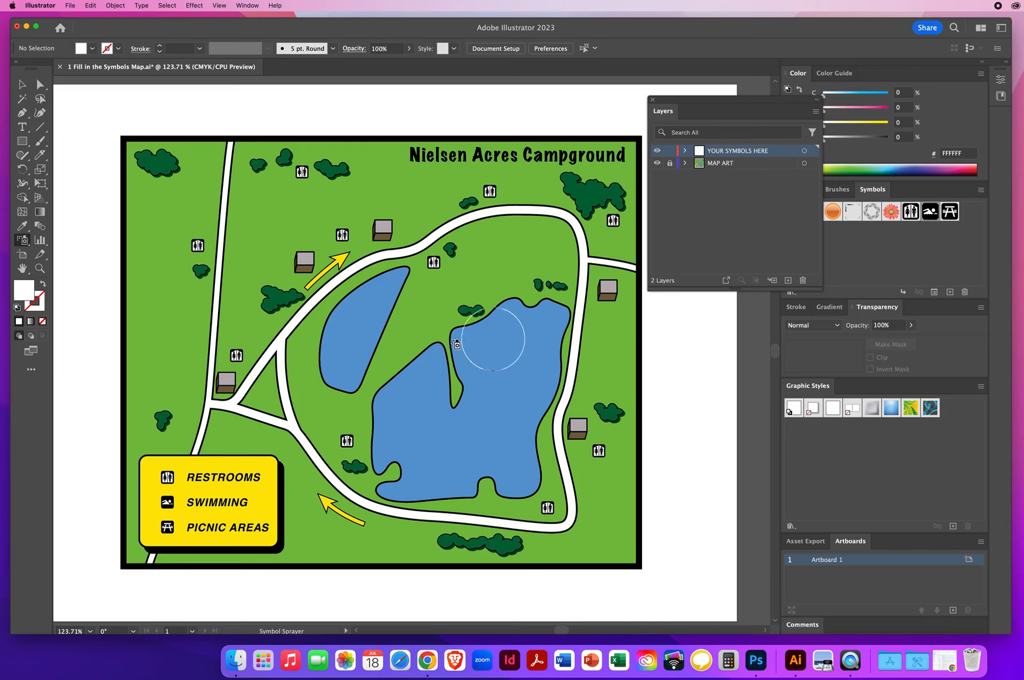
{"action": "left_click", "coordinate": [385, 291]}
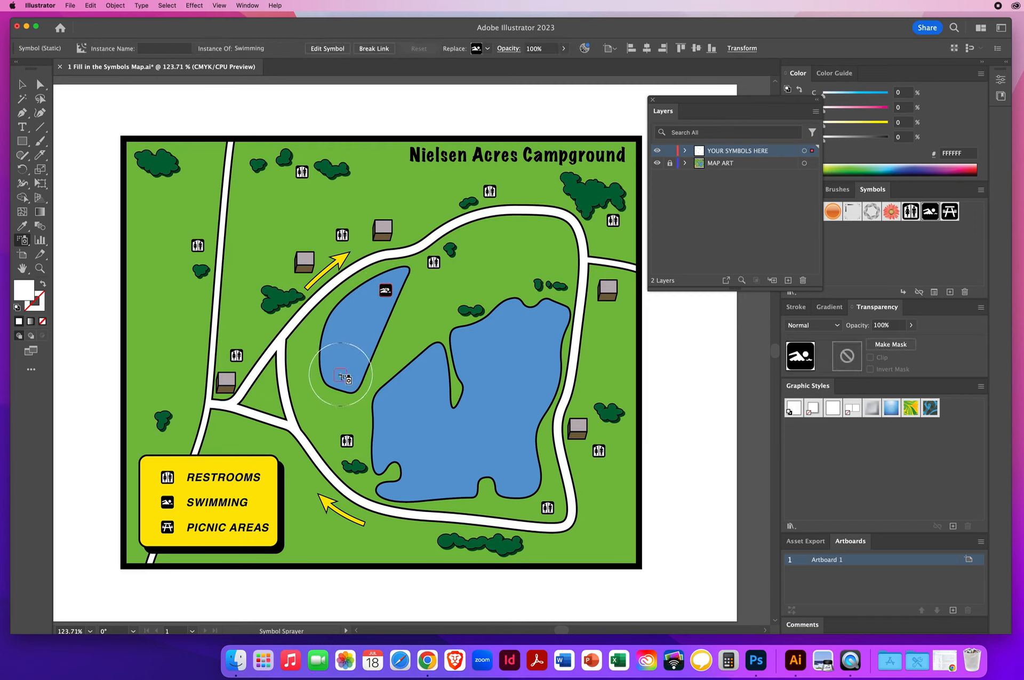
{"action": "left_click", "coordinate": [341, 377]}
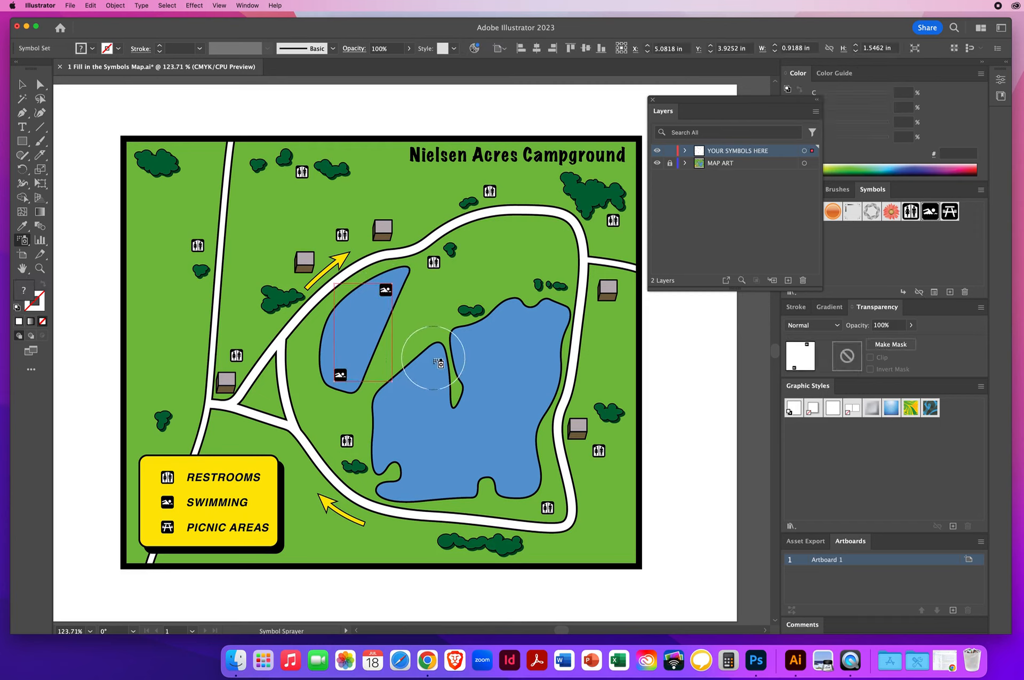
{"action": "left_click", "coordinate": [435, 360]}
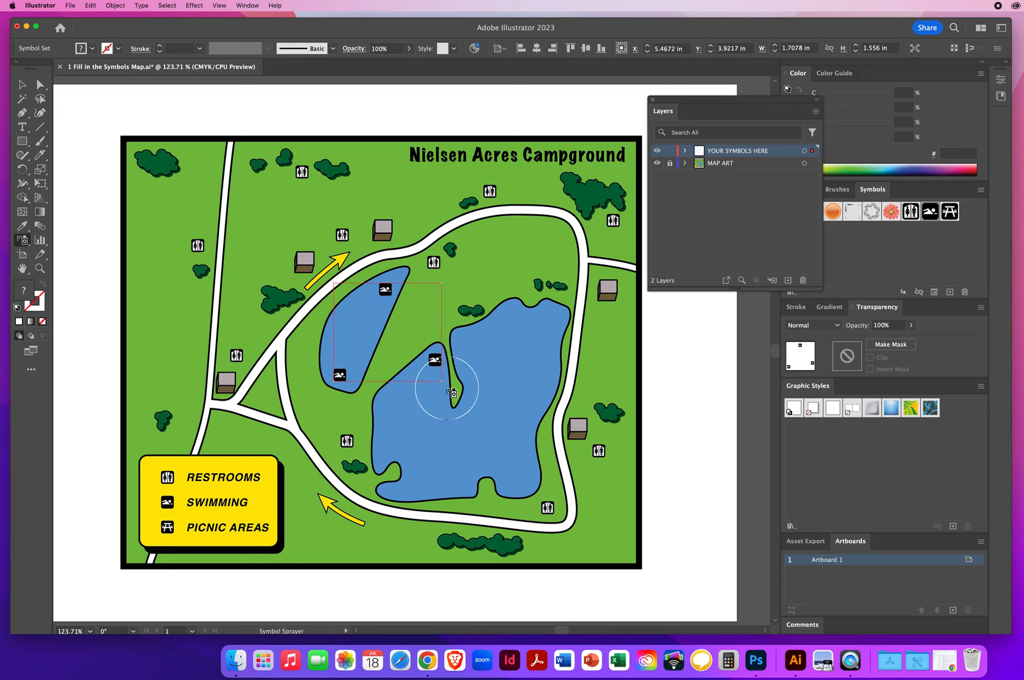
{"action": "left_click", "coordinate": [415, 466]}
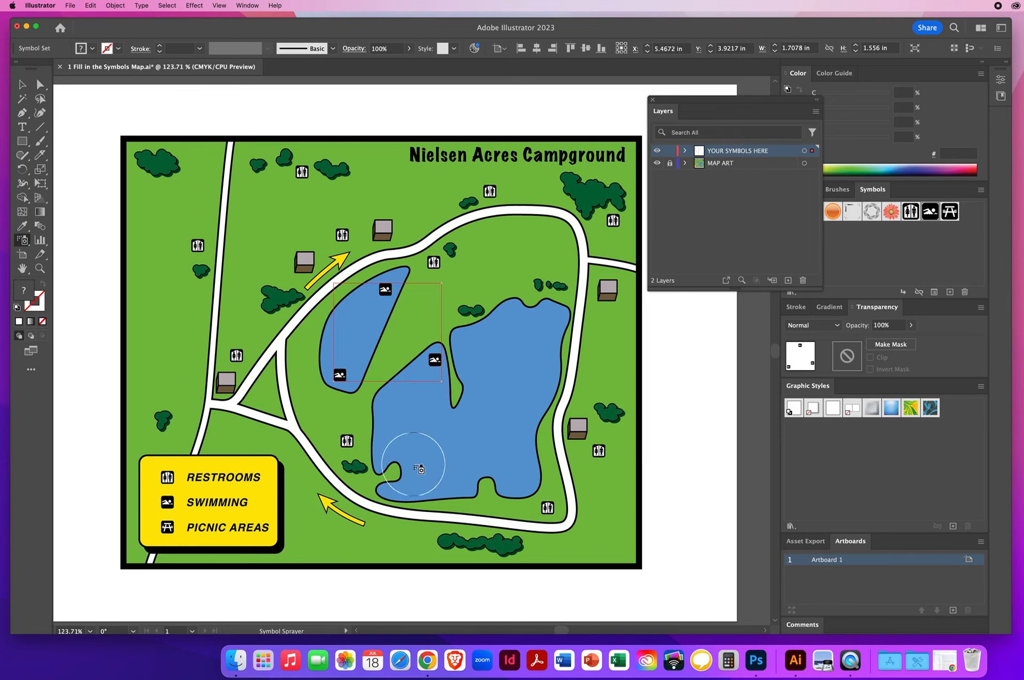
{"action": "left_click", "coordinate": [487, 461]}
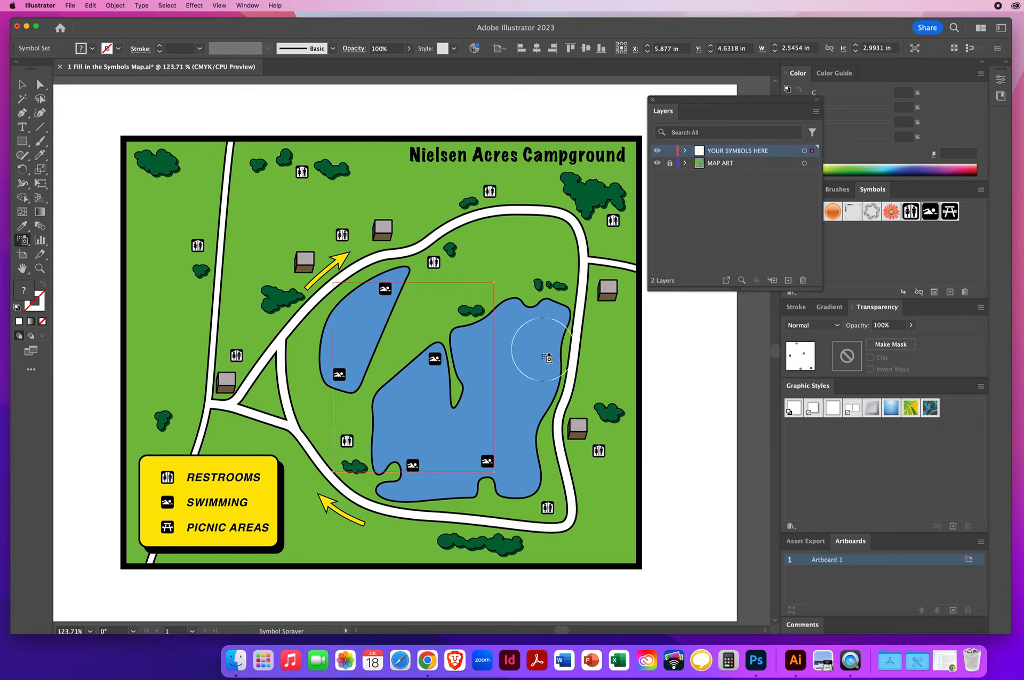
{"action": "left_click", "coordinate": [534, 370]}
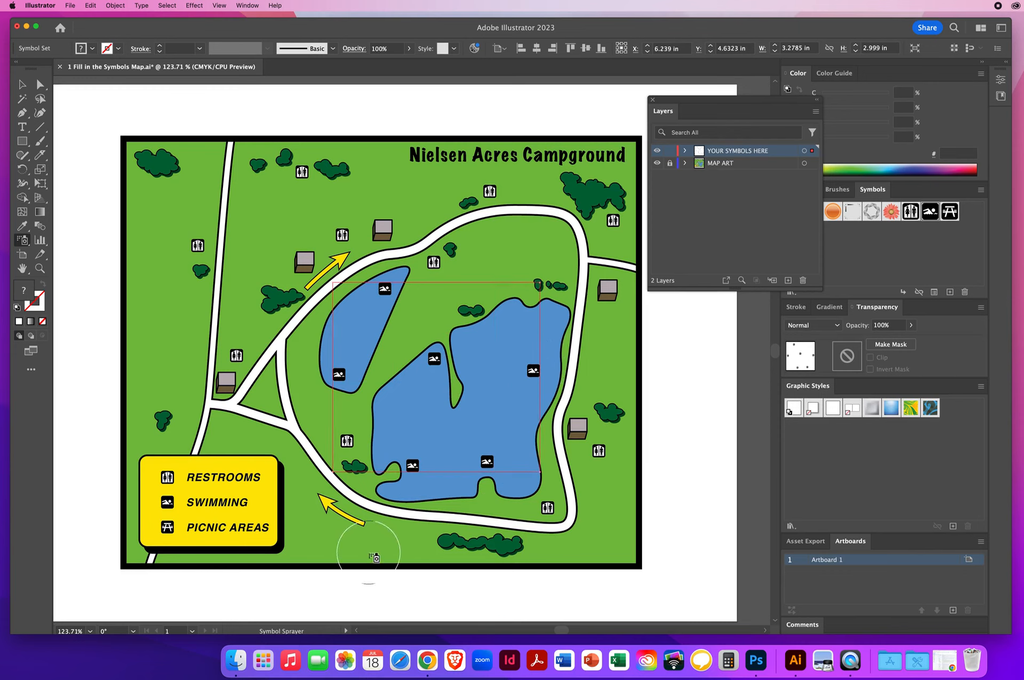
{"action": "left_click", "coordinate": [512, 311]}
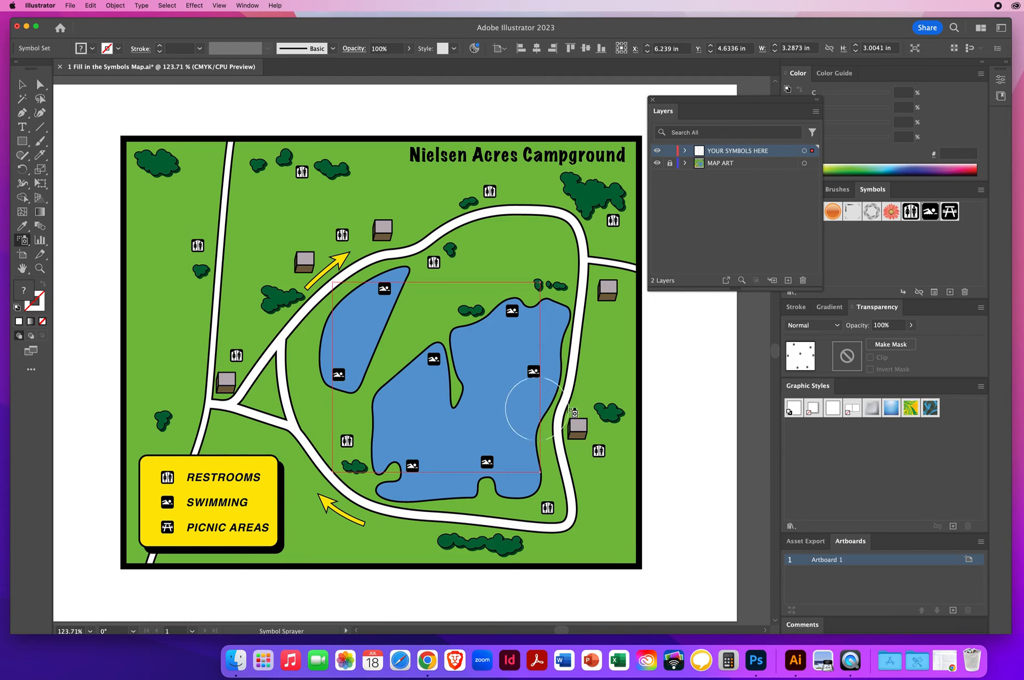
{"action": "key", "text": "v"}
{"action": "left_click", "coordinate": [685, 355]}
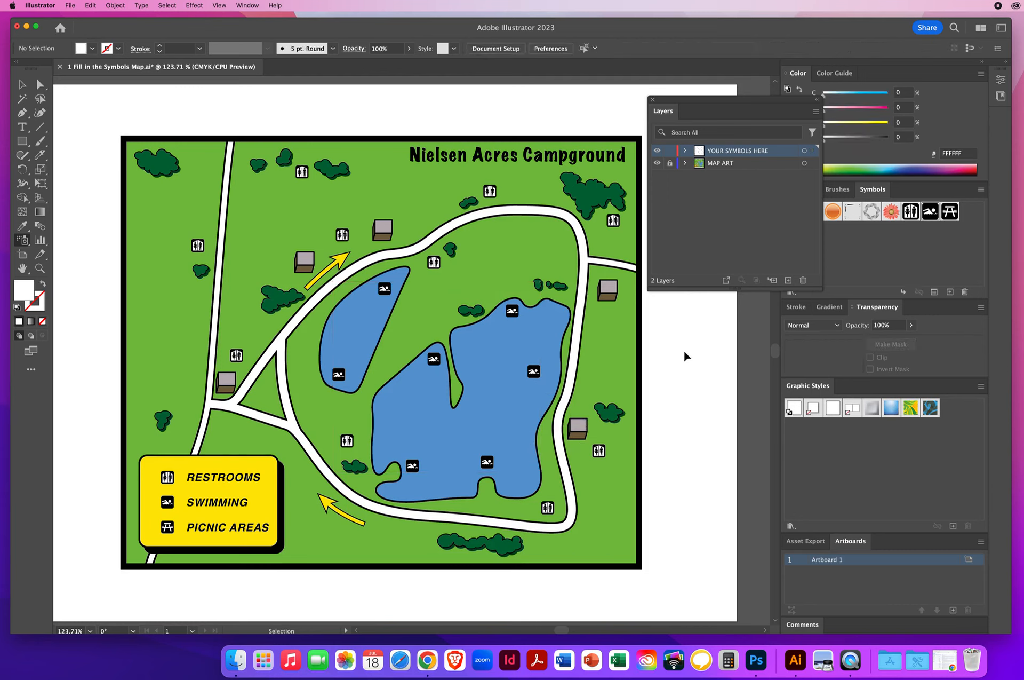
- Start a Picnic Area symbol set with two symbols west of the straight road and five spread across the map's northern edge
{"action": "key", "text": "shift+s"}
{"action": "left_click", "coordinate": [951, 213]}
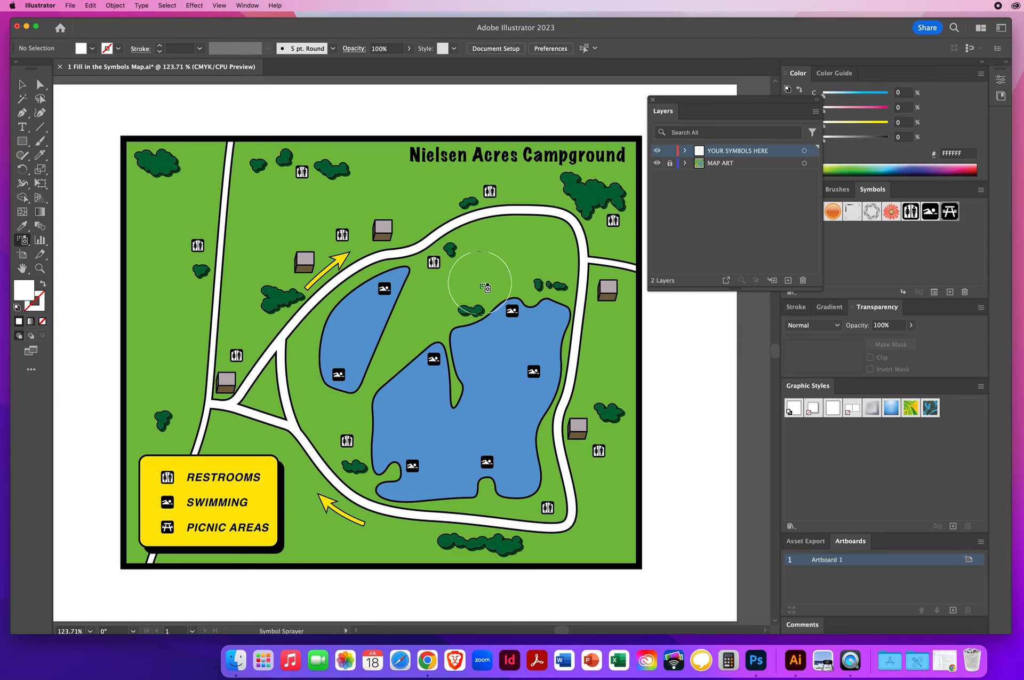
{"action": "left_click", "coordinate": [145, 392]}
{"action": "left_click", "coordinate": [182, 391]}
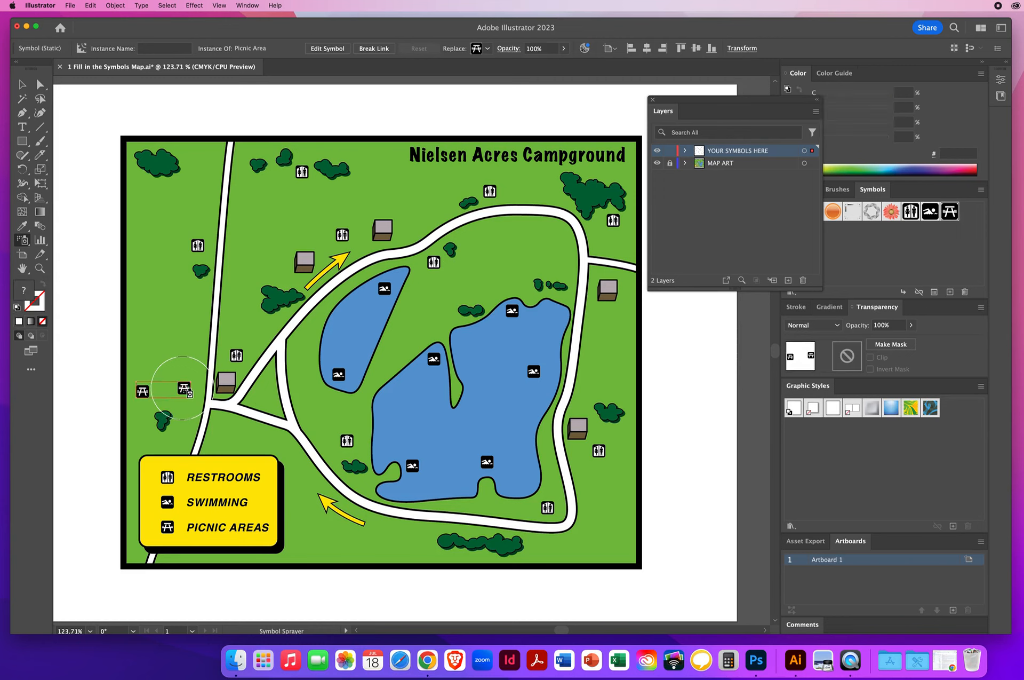
{"action": "left_click", "coordinate": [203, 161]}
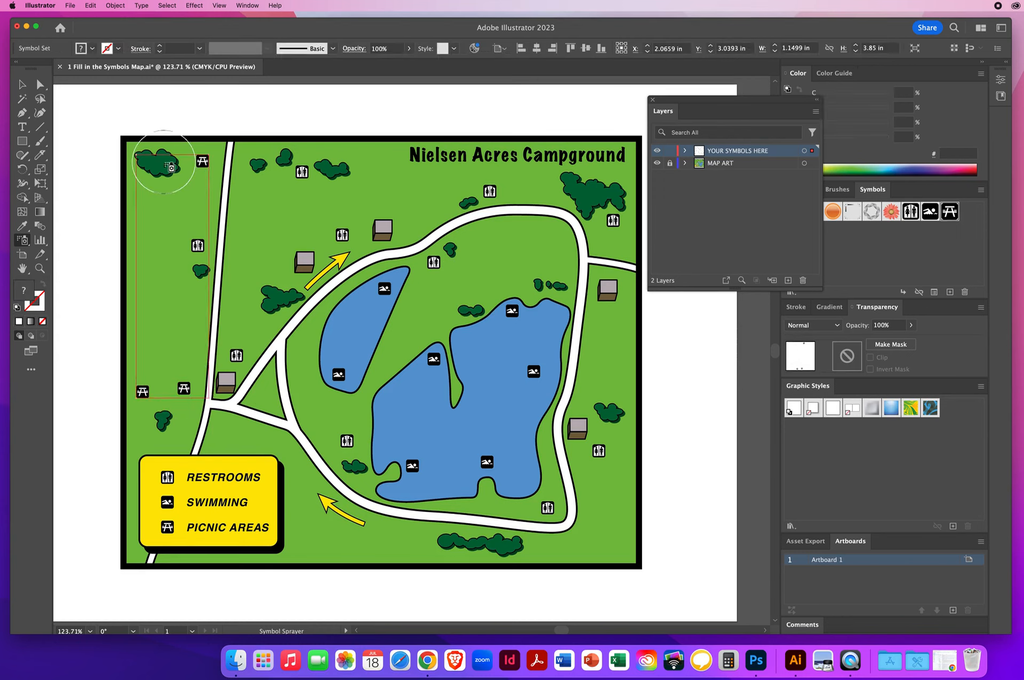
{"action": "left_click", "coordinate": [270, 188]}
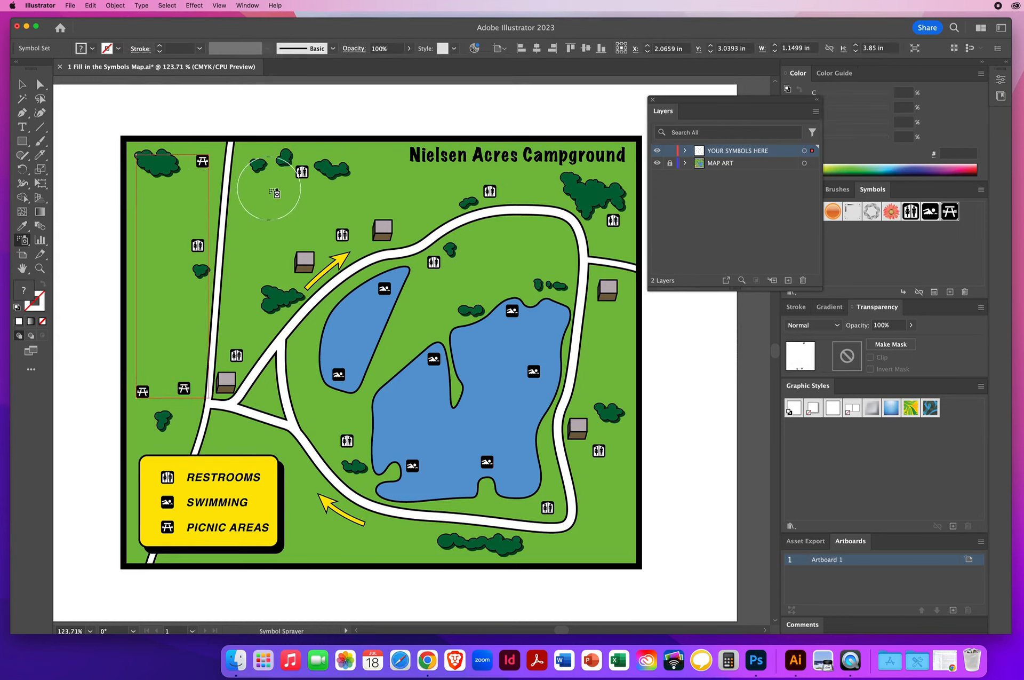
{"action": "left_click", "coordinate": [379, 161]}
{"action": "left_click", "coordinate": [445, 202]}
{"action": "left_click", "coordinate": [550, 180]}
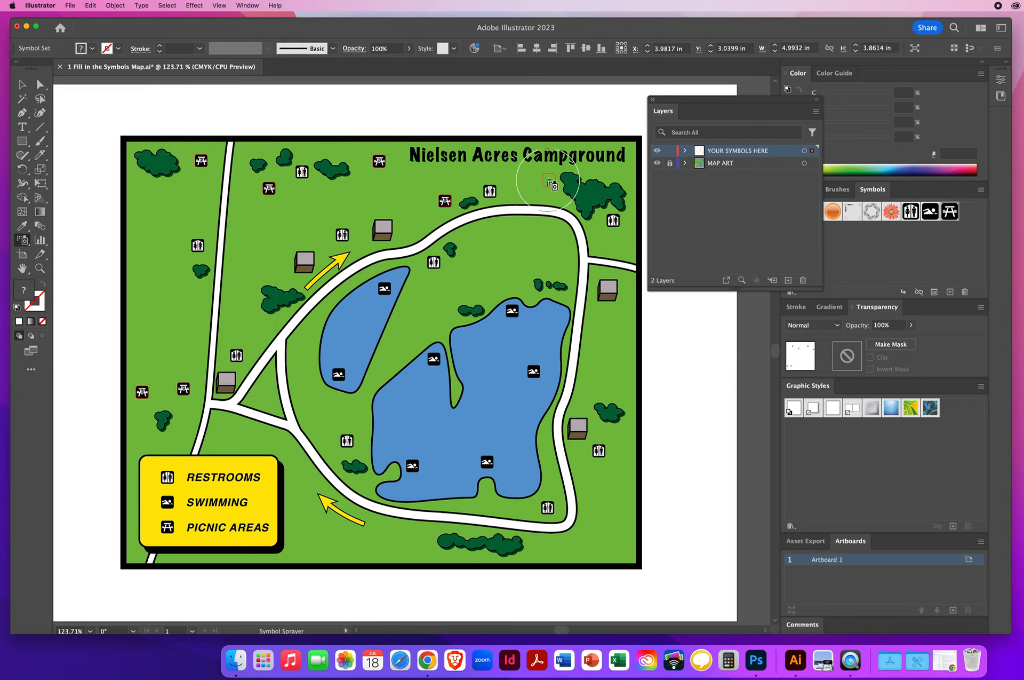
- Add Picnic Area symbols to the set: three inside the loop north of the large lake, two east of the loop and two south of it
{"action": "left_click", "coordinate": [553, 246]}
{"action": "left_click", "coordinate": [472, 241]}
{"action": "left_click", "coordinate": [437, 313]}
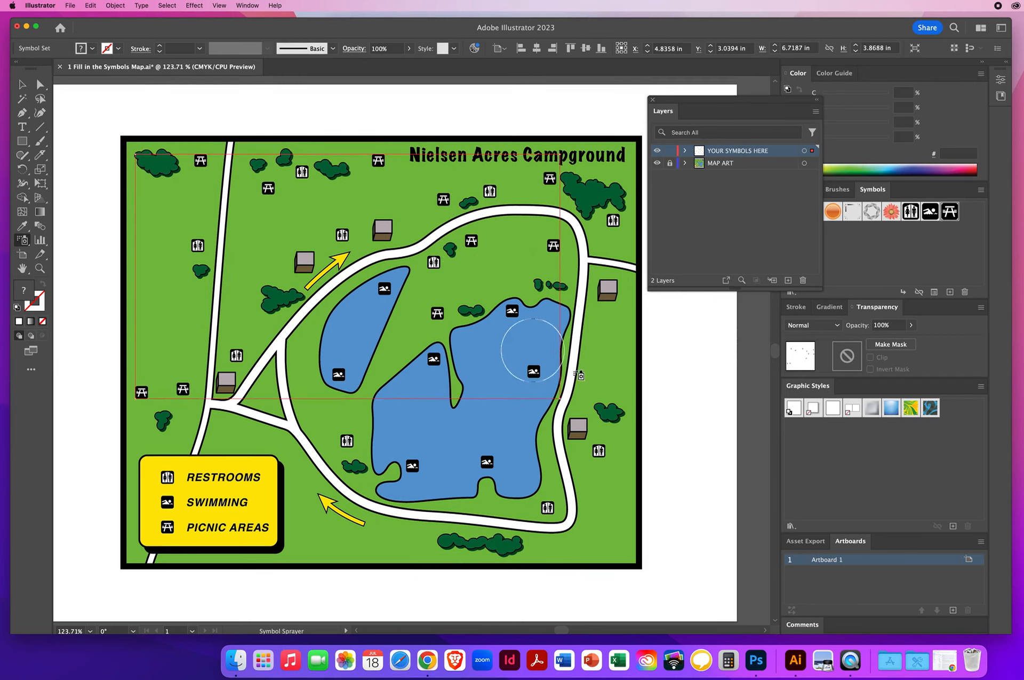
{"action": "left_click", "coordinate": [614, 322]}
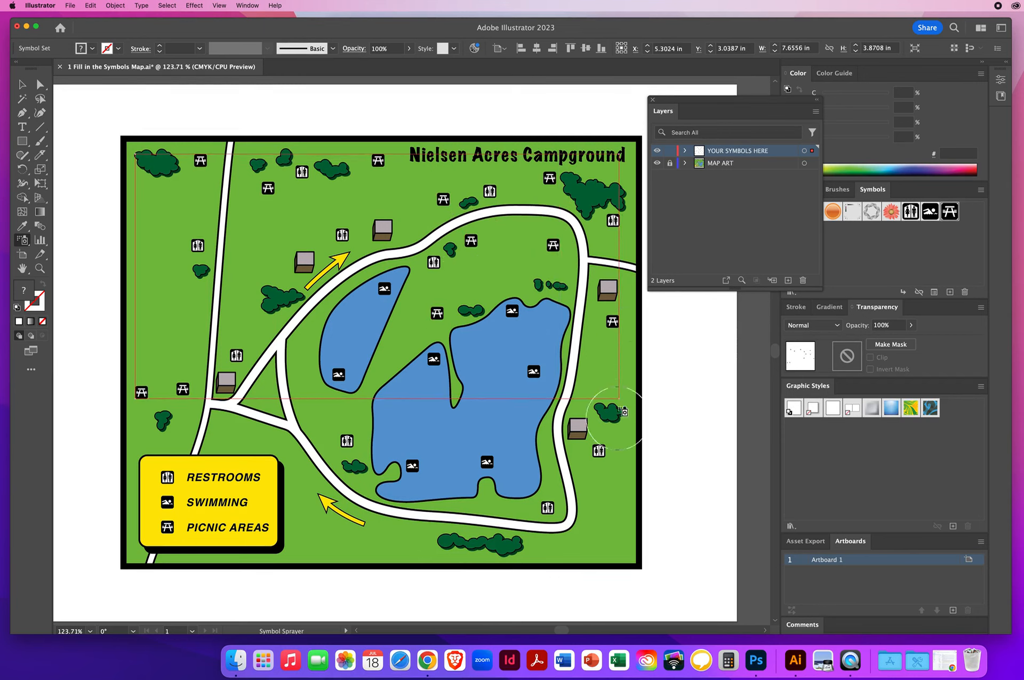
{"action": "left_click", "coordinate": [608, 390]}
{"action": "left_click", "coordinate": [409, 538]}
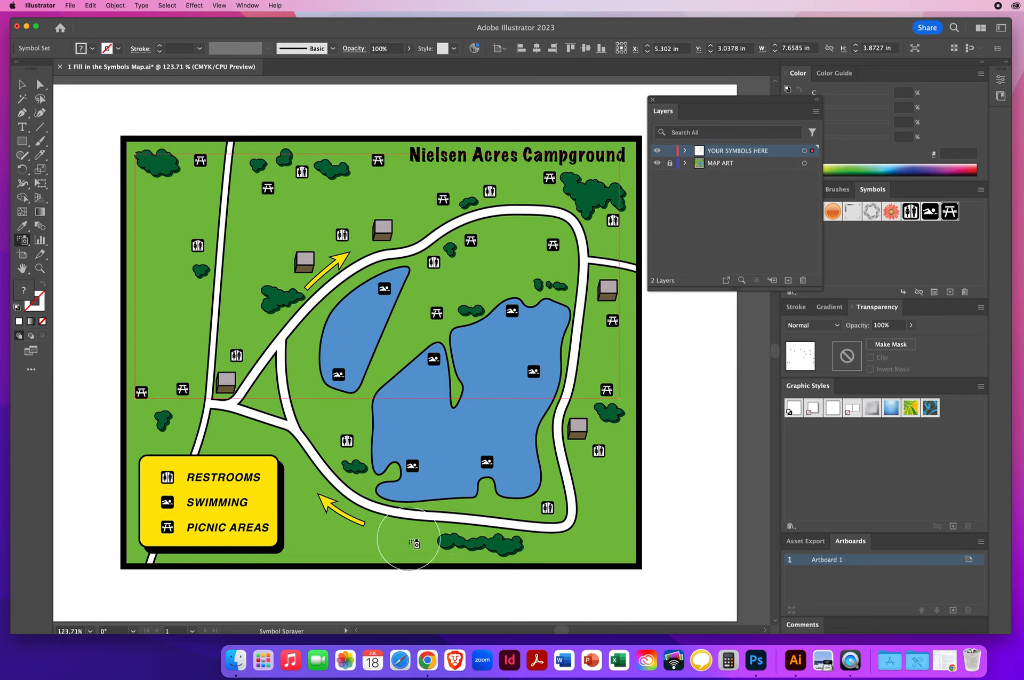
{"action": "left_click", "coordinate": [547, 545]}
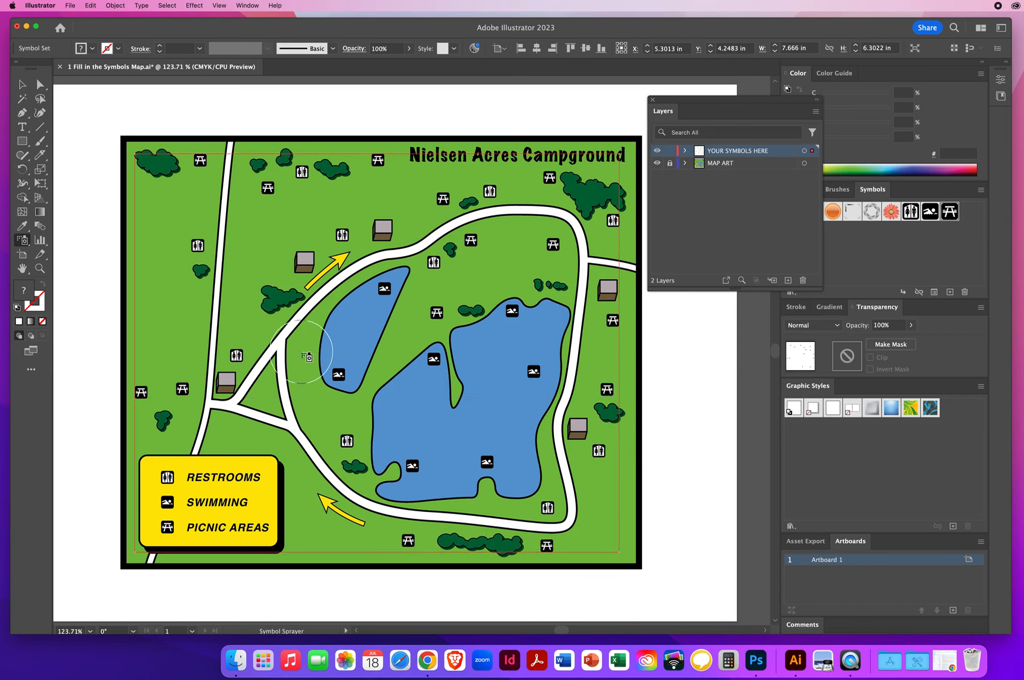
- Add three Picnic Area symbols west of the small lake and around the straight road, deselect the set, and switch to the Selection tool
{"action": "left_click", "coordinate": [305, 353]}
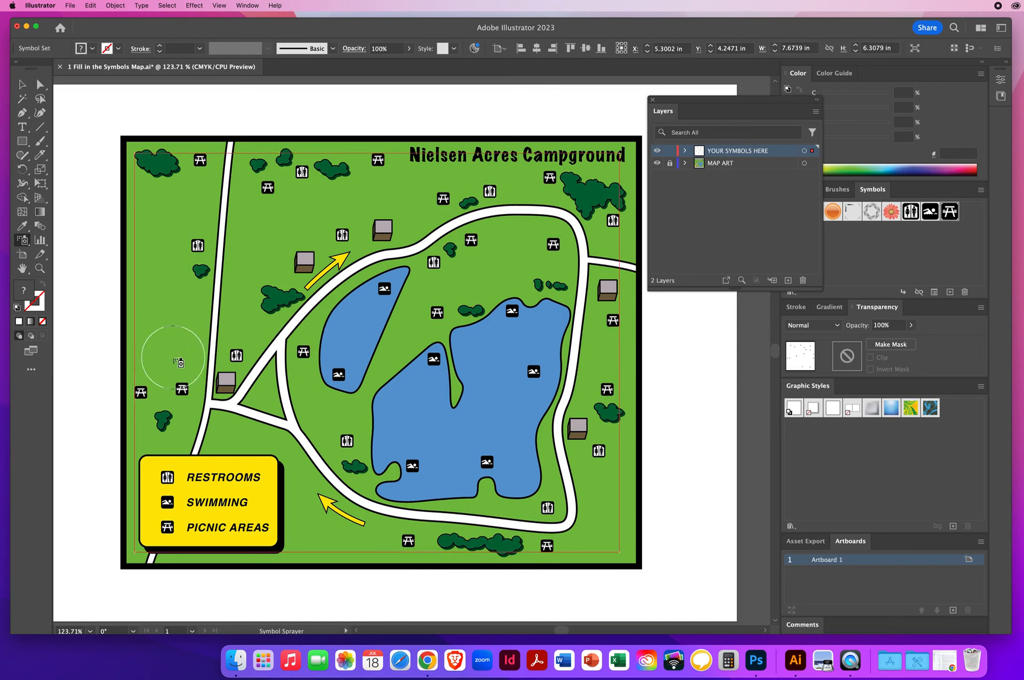
{"action": "left_click", "coordinate": [172, 346]}
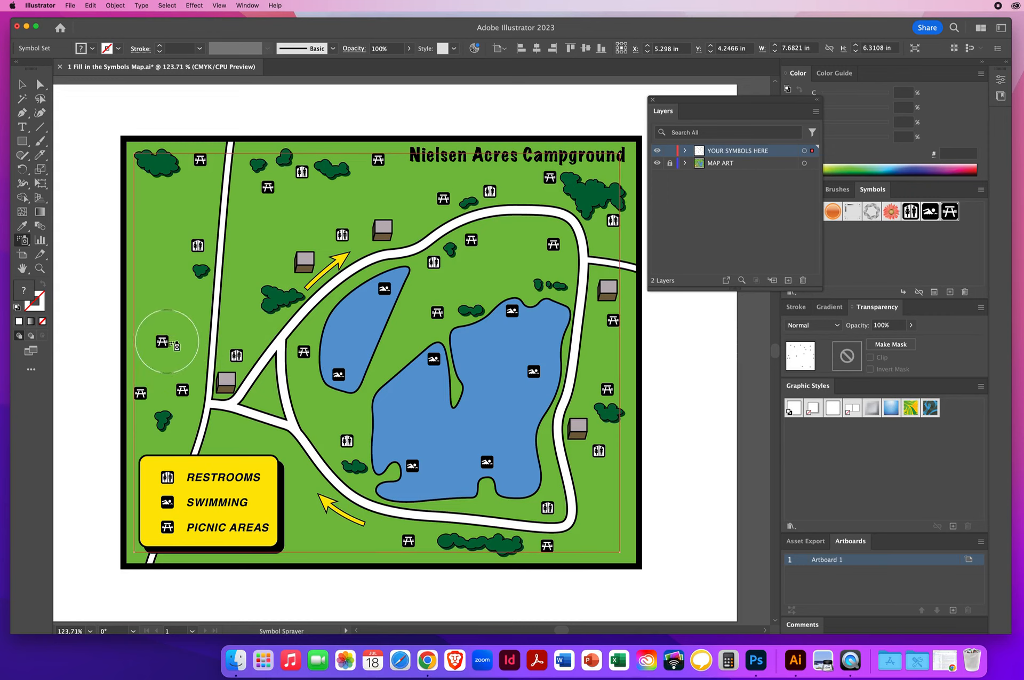
{"action": "left_click", "coordinate": [244, 297]}
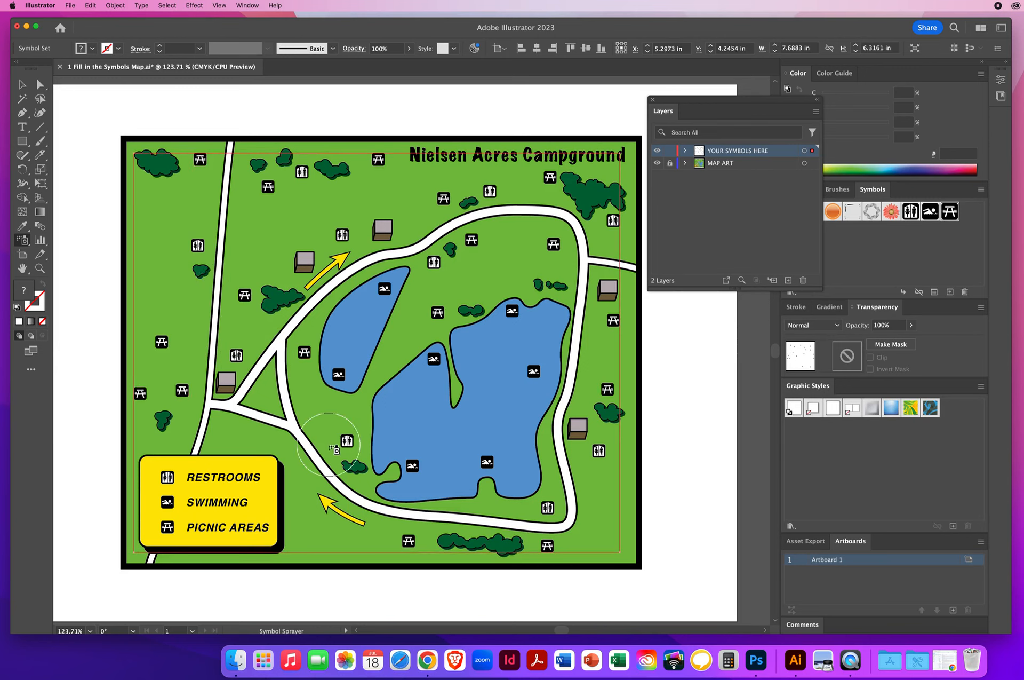
{"action": "left_click", "coordinate": [673, 382], "text": "super"}
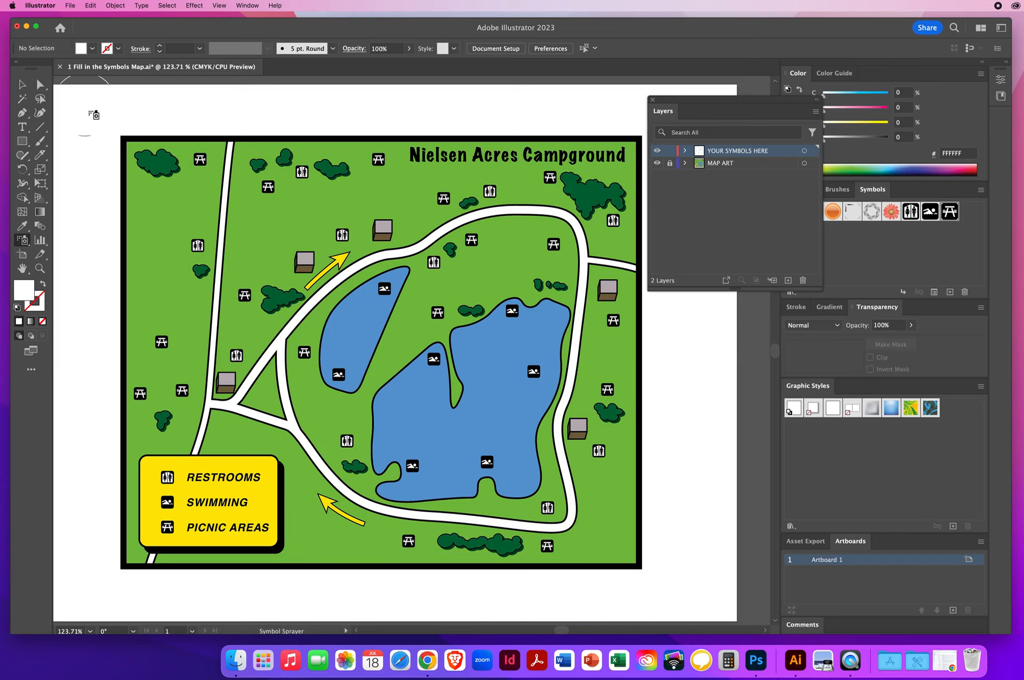
{"action": "left_click", "coordinate": [22, 86]}
{"action": "left_click_drag", "start_coordinate": [674, 103], "coordinate": [674, 98]}
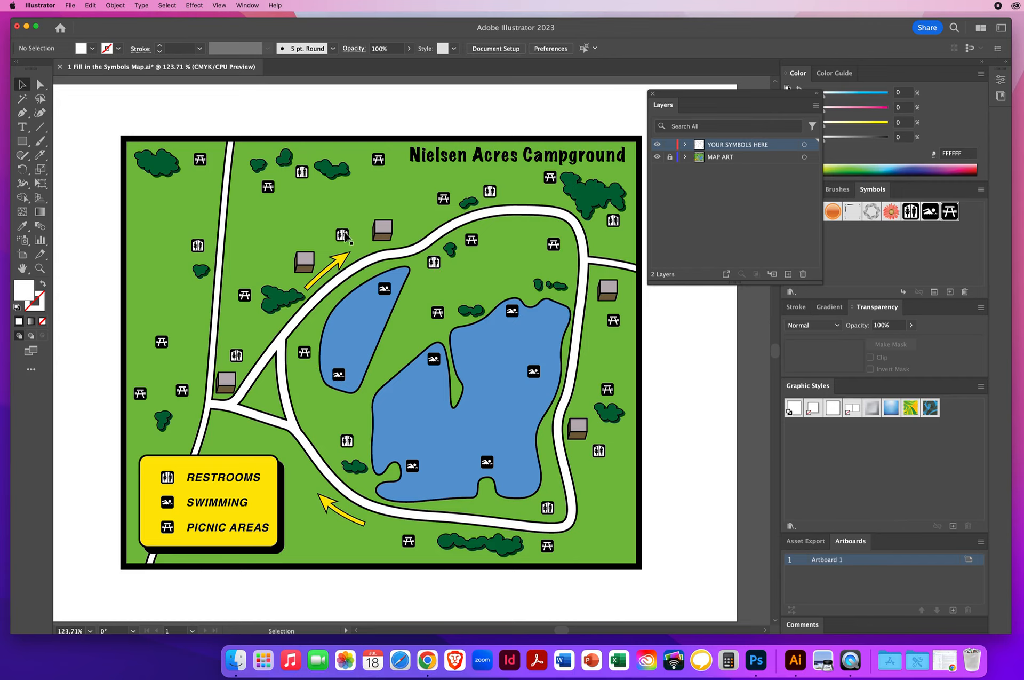
- Place one Restrooms, one Swimming and one Picnic Area symbol in a column on the blank area east of the map, and deselect
{"action": "left_click_drag", "start_coordinate": [685, 96], "coordinate": [601, 86]}
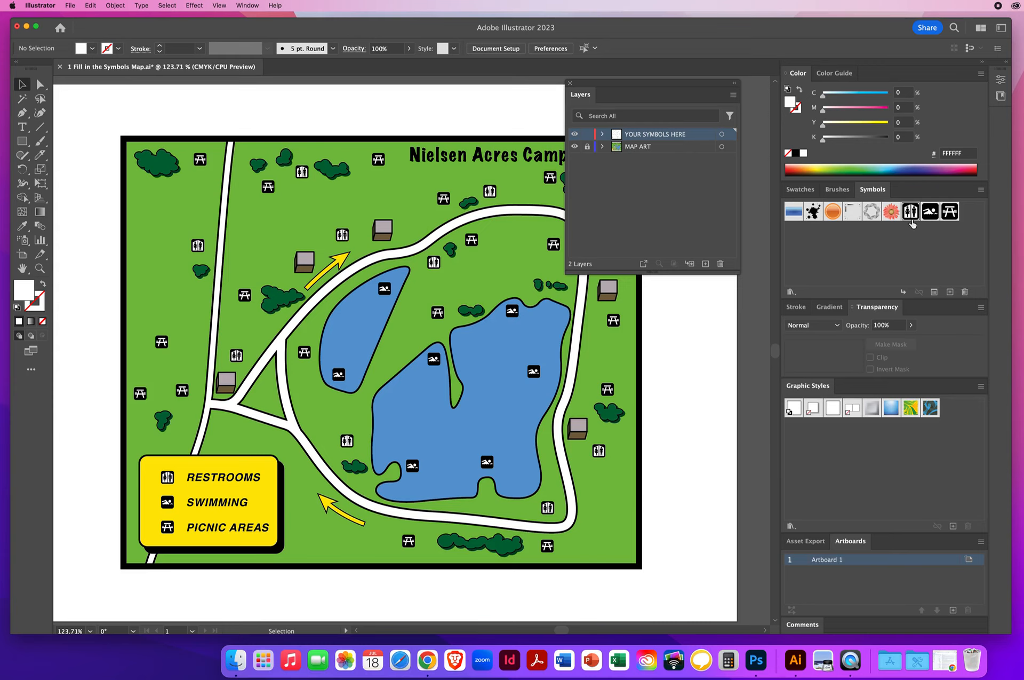
{"action": "left_click_drag", "start_coordinate": [911, 212], "coordinate": [666, 307]}
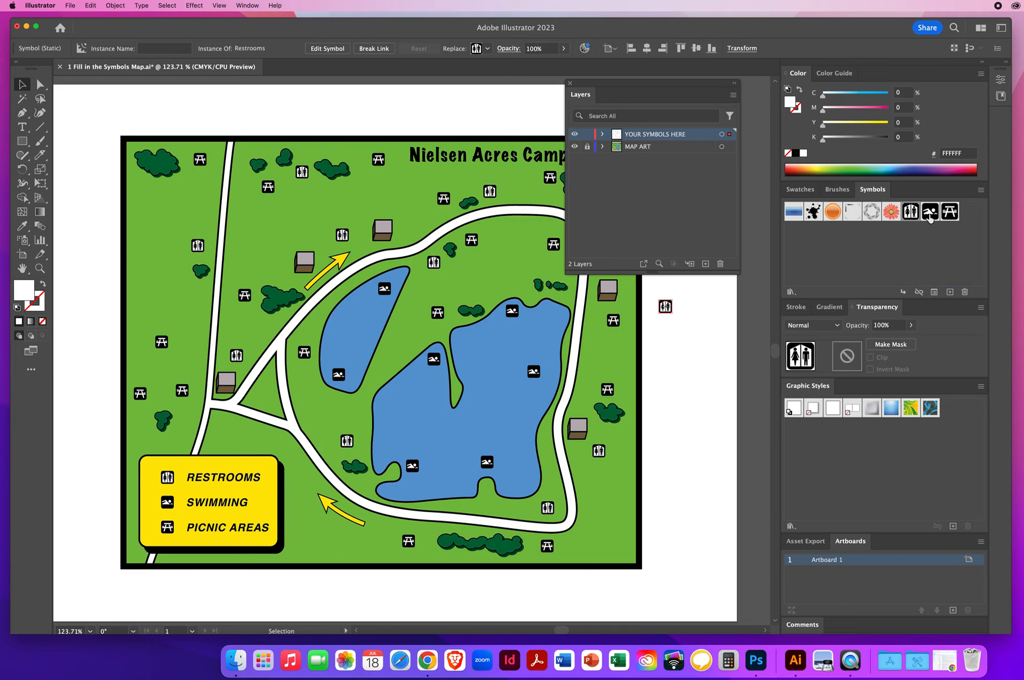
{"action": "left_click_drag", "start_coordinate": [931, 214], "coordinate": [667, 327]}
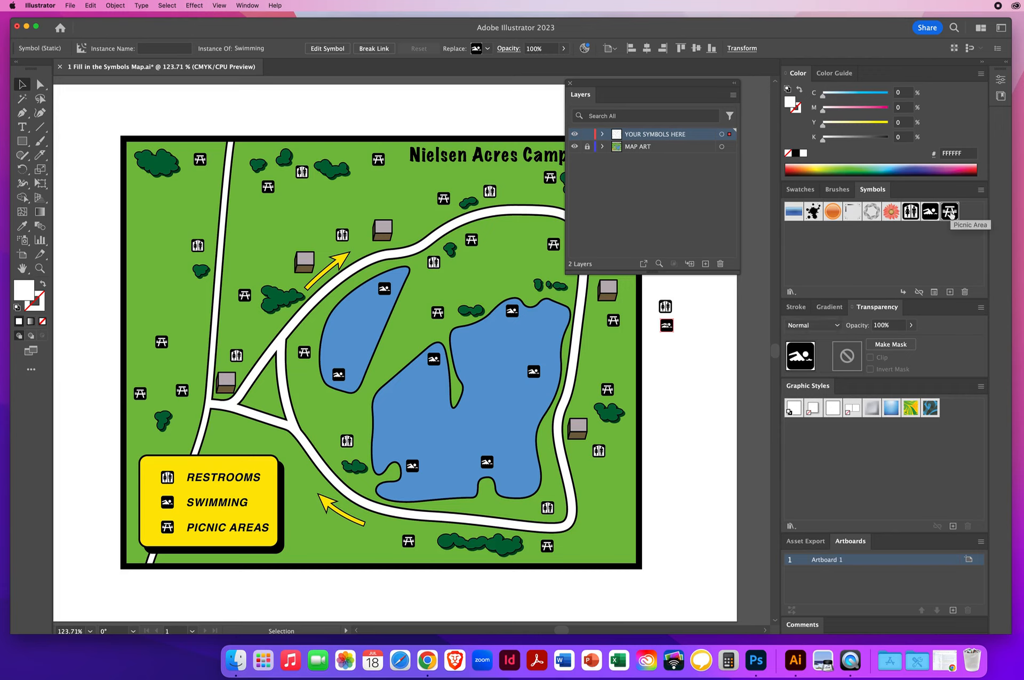
{"action": "left_click_drag", "start_coordinate": [951, 214], "coordinate": [667, 348]}
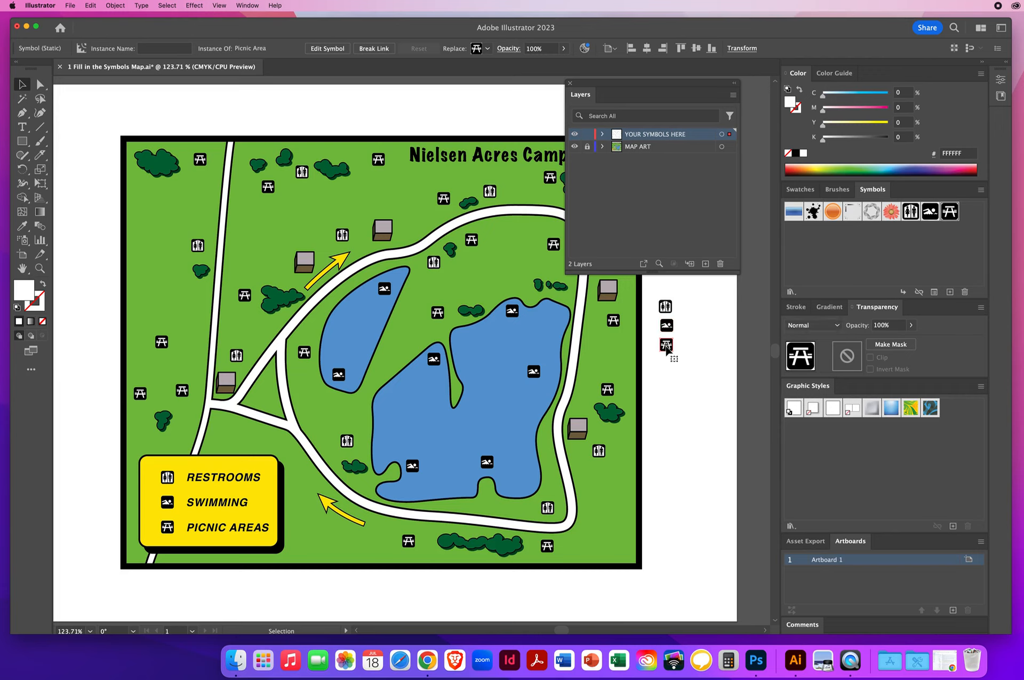
{"action": "left_click", "coordinate": [705, 333]}
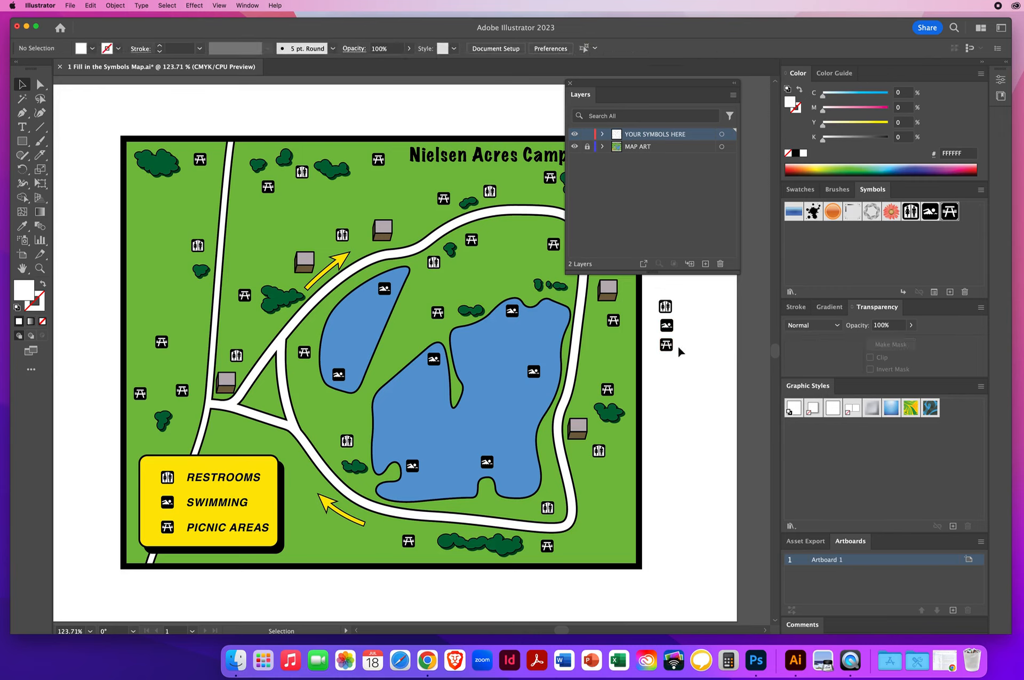
- Examine the column of three loose symbols east of the map at close range
{"action": "left_click", "coordinate": [40, 269]}
{"action": "left_click", "coordinate": [662, 323]}
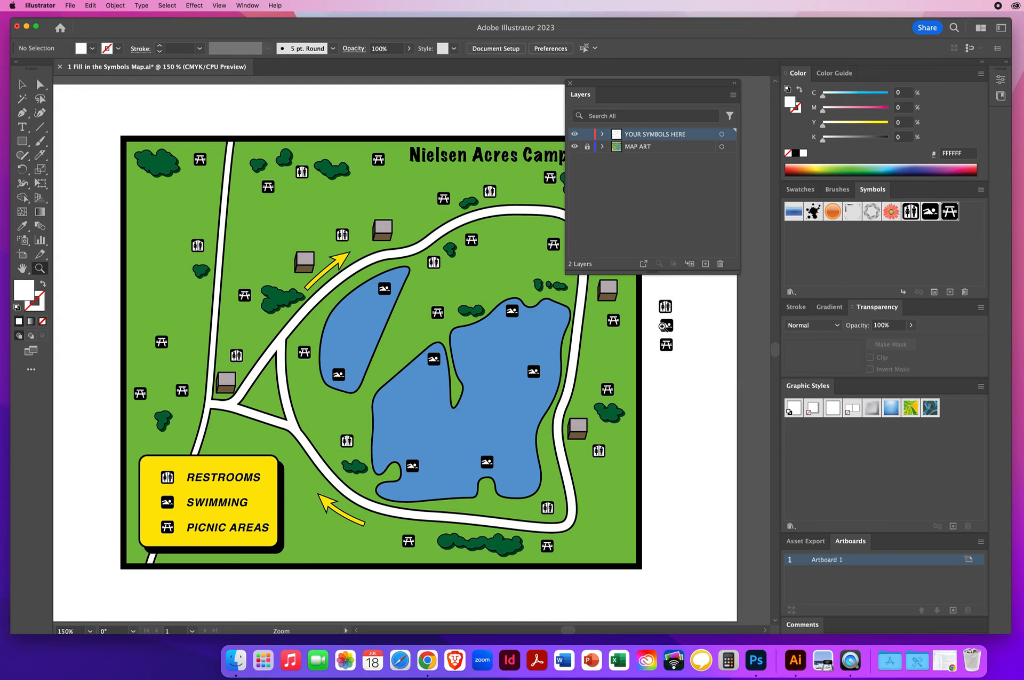
{"action": "left_click", "coordinate": [426, 351]}
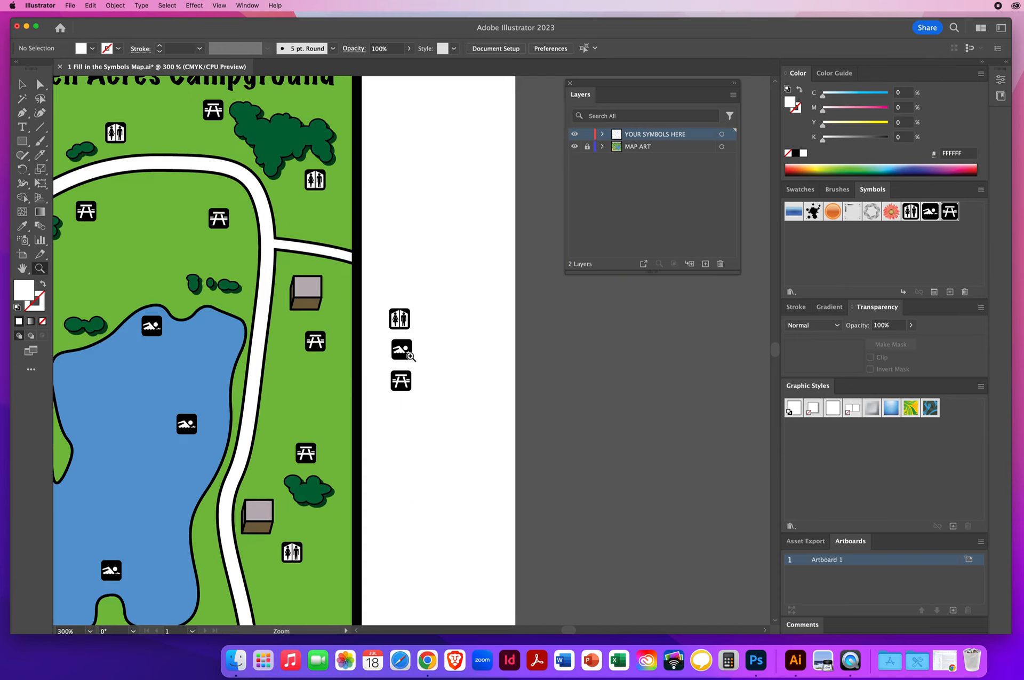
{"action": "left_click", "coordinate": [404, 352]}
{"action": "left_click", "coordinate": [387, 349]}
{"action": "left_click", "coordinate": [401, 336]}
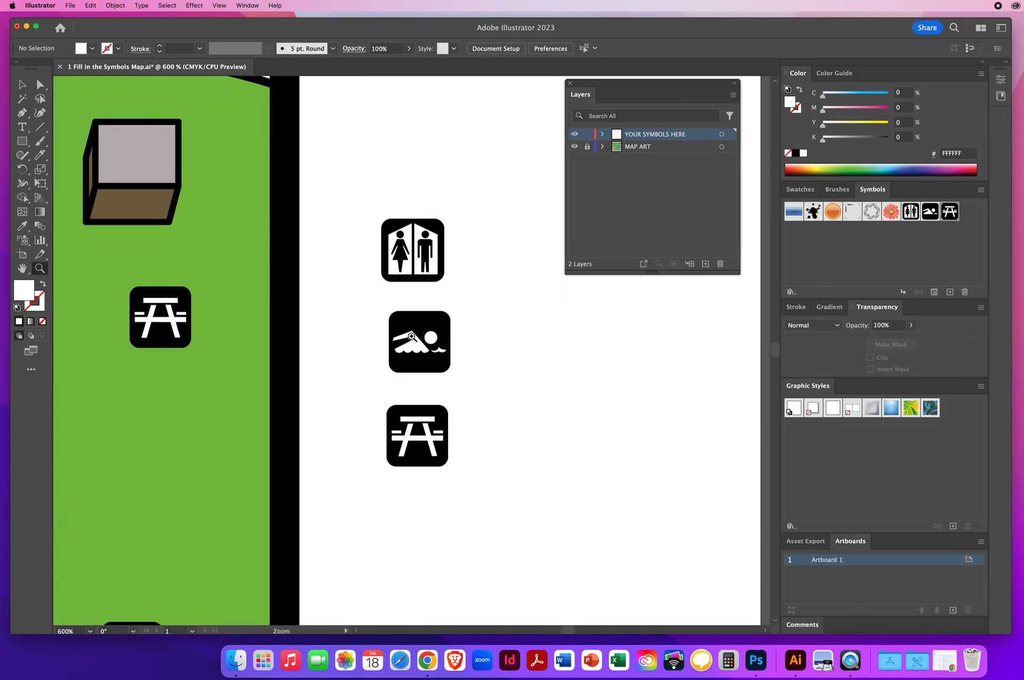
{"action": "left_click", "coordinate": [448, 339]}
{"action": "left_click", "coordinate": [451, 339]}
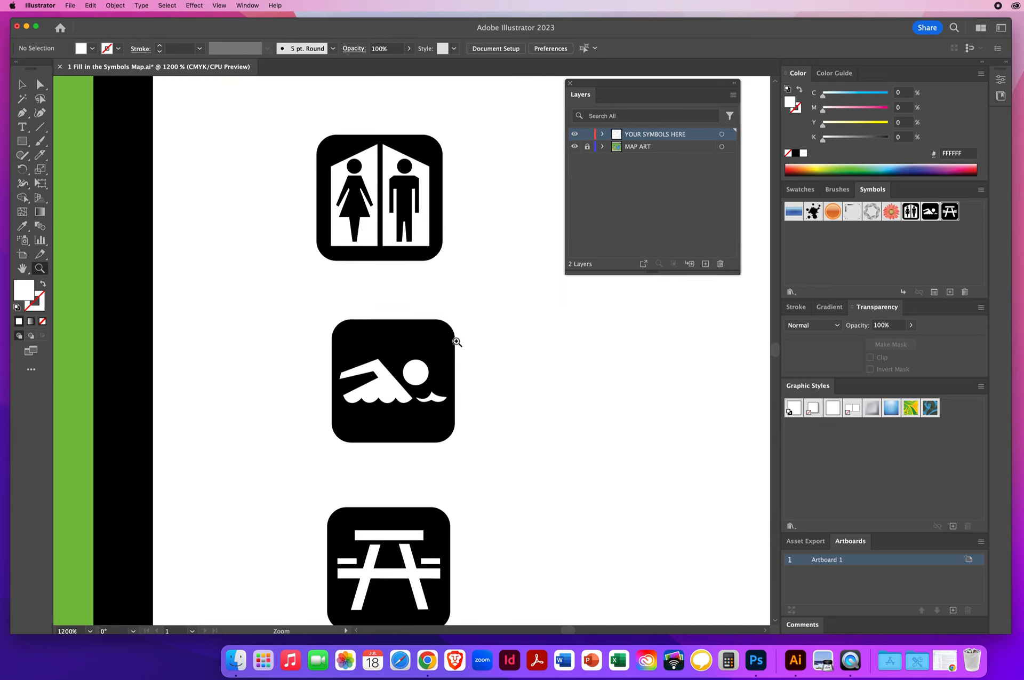
{"action": "scroll", "coordinate": [406, 331], "scroll_direction": "down", "scroll_amount": 2}
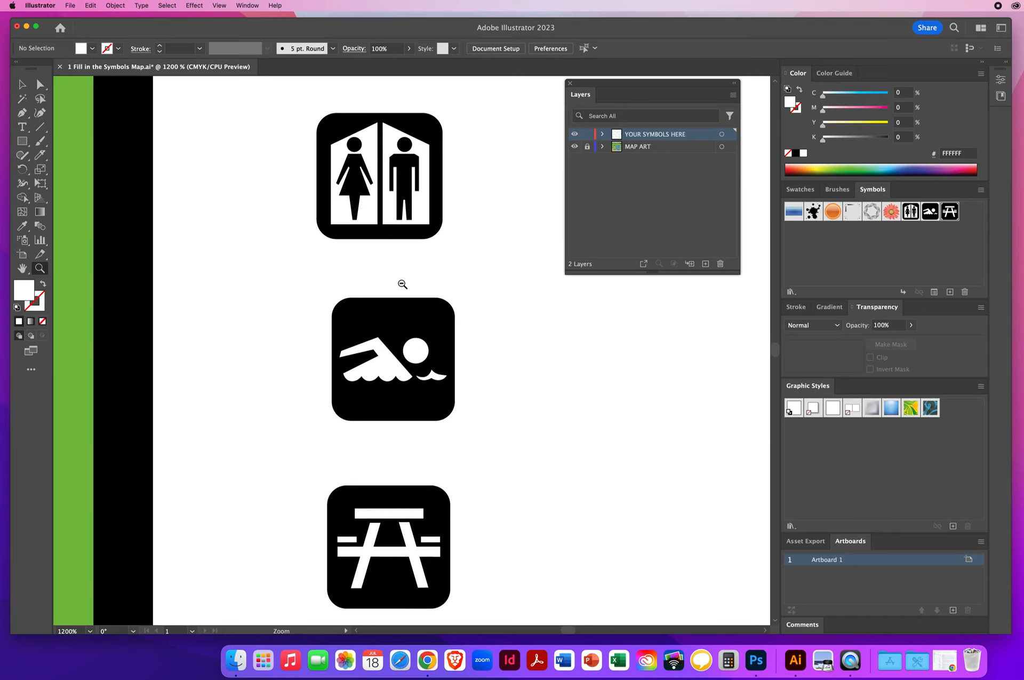
{"action": "left_click", "coordinate": [403, 284], "text": "alt"}
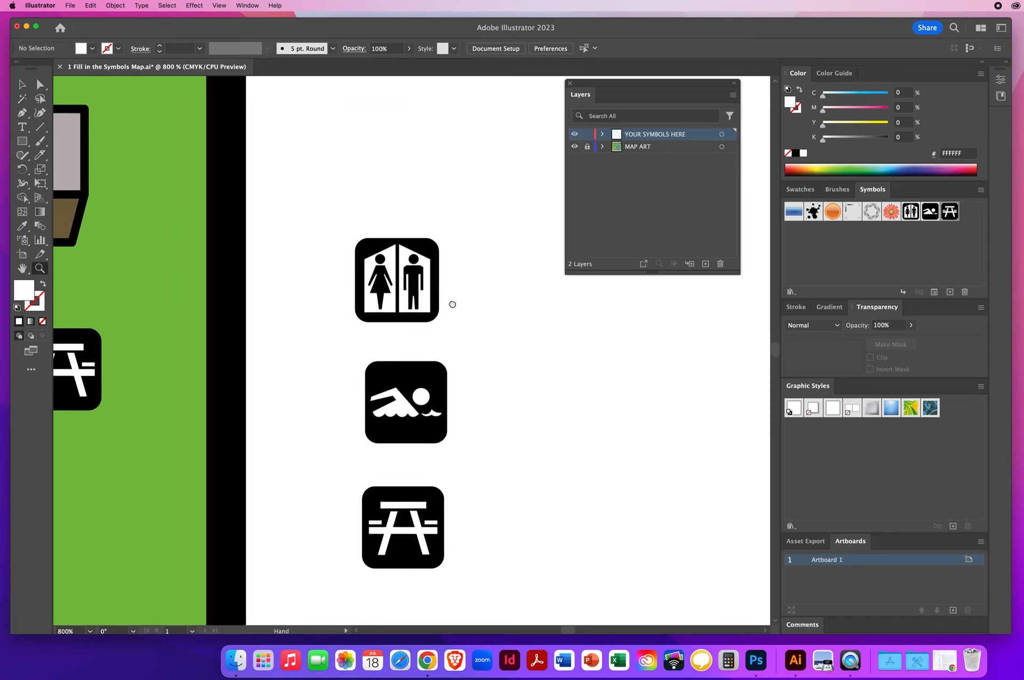
{"action": "mouse_move", "coordinate": [452, 304]}
{"action": "left_mouse_down"}
{"action": "mouse_move", "coordinate": [448, 295]}
{"action": "mouse_move", "coordinate": [421, 374]}
{"action": "mouse_move", "coordinate": [444, 277]}
{"action": "mouse_move", "coordinate": [445, 300]}
{"action": "left_mouse_up"}
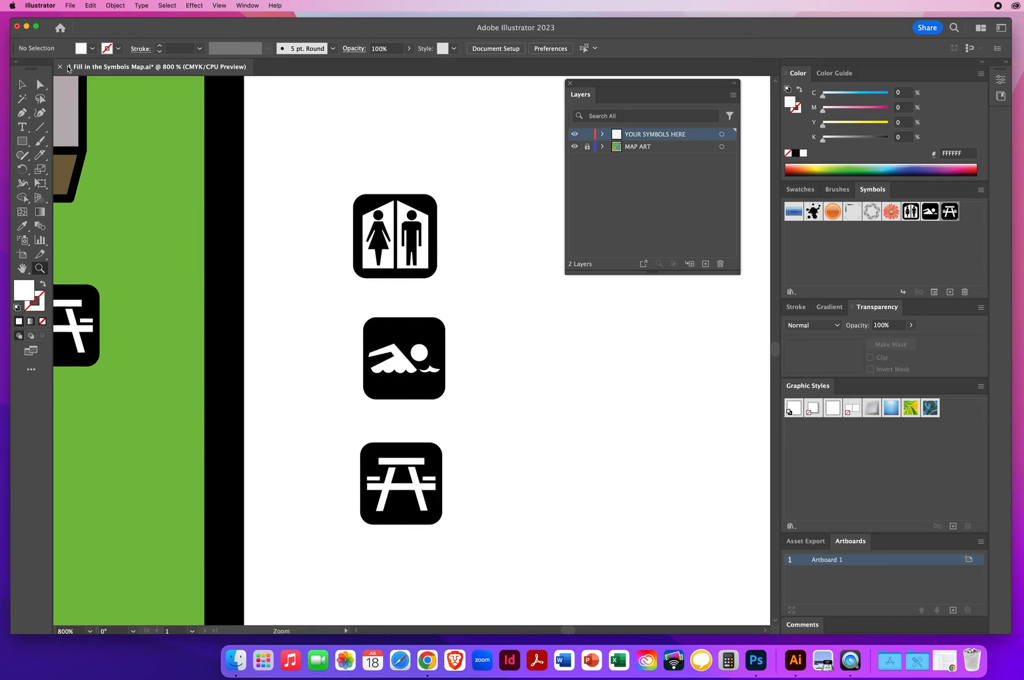
- Try to recolor the loose Restrooms symbol with the red swatch
{"action": "left_click", "coordinate": [22, 85]}
{"action": "left_click", "coordinate": [418, 203]}
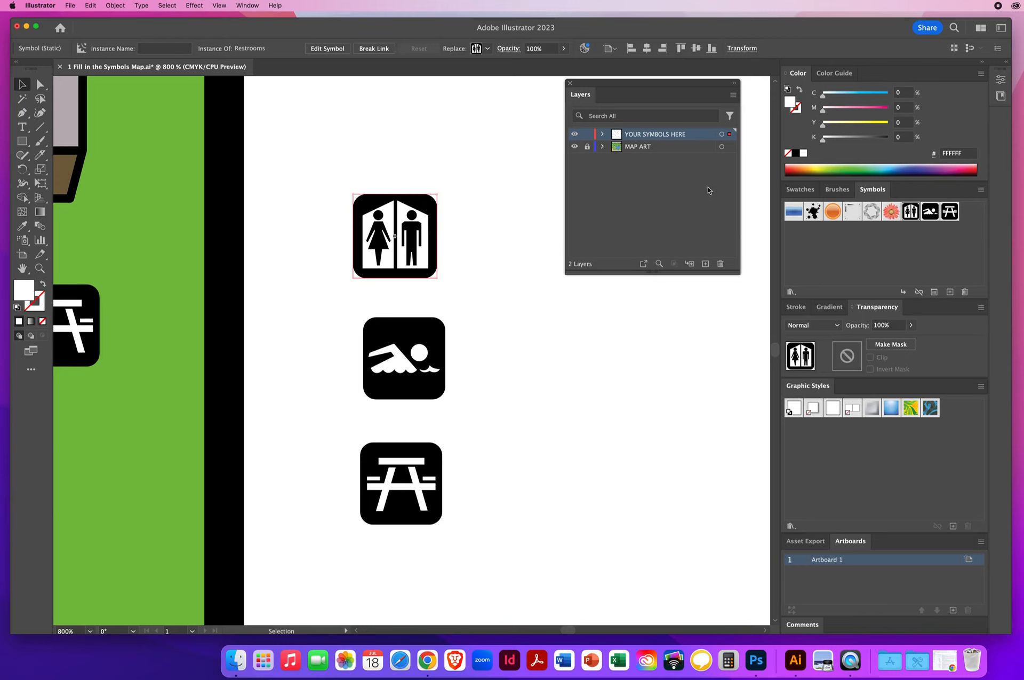
{"action": "left_click", "coordinate": [800, 190]}
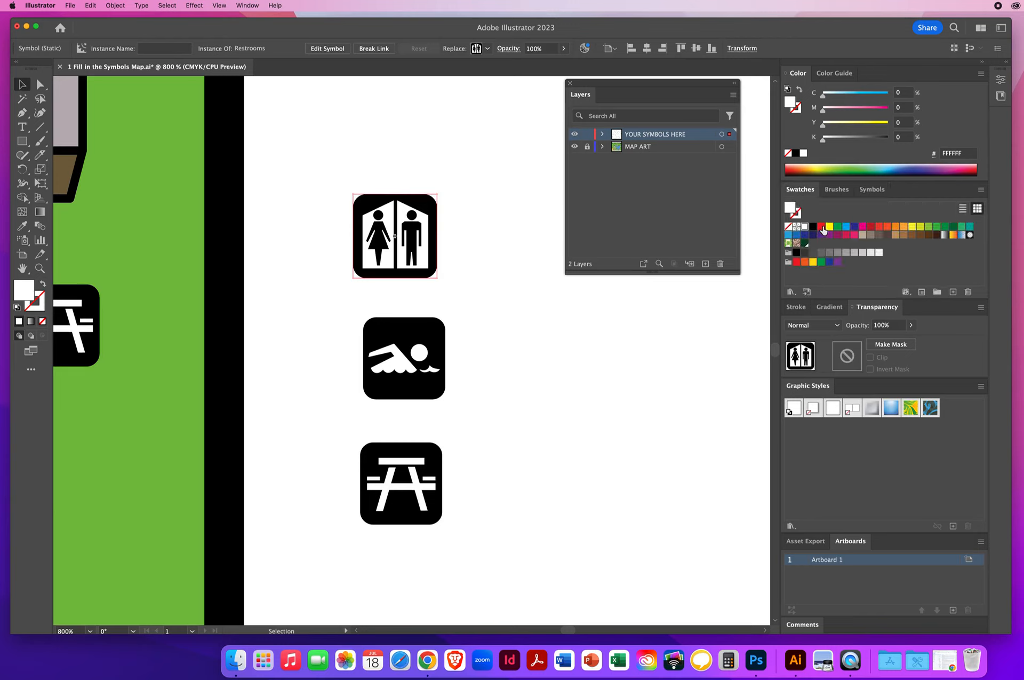
{"action": "left_click", "coordinate": [822, 227]}
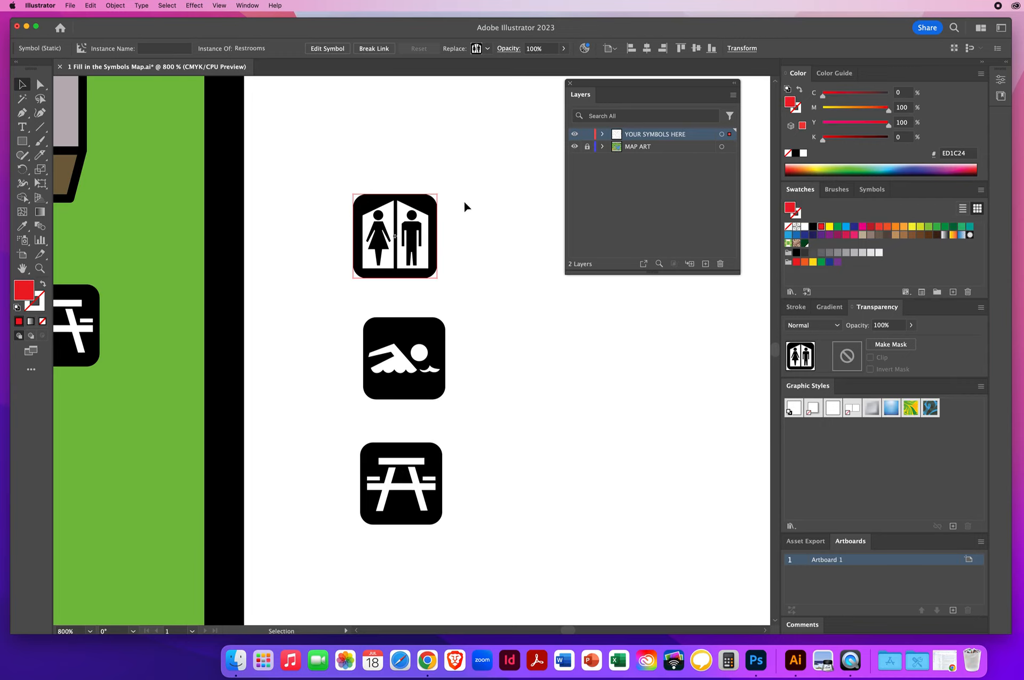
- Expand the loose Restrooms symbol into editable artwork with Object and Fill enabled
{"action": "left_click_drag", "start_coordinate": [485, 162], "coordinate": [363, 216]}
{"action": "left_click", "coordinate": [114, 6]}
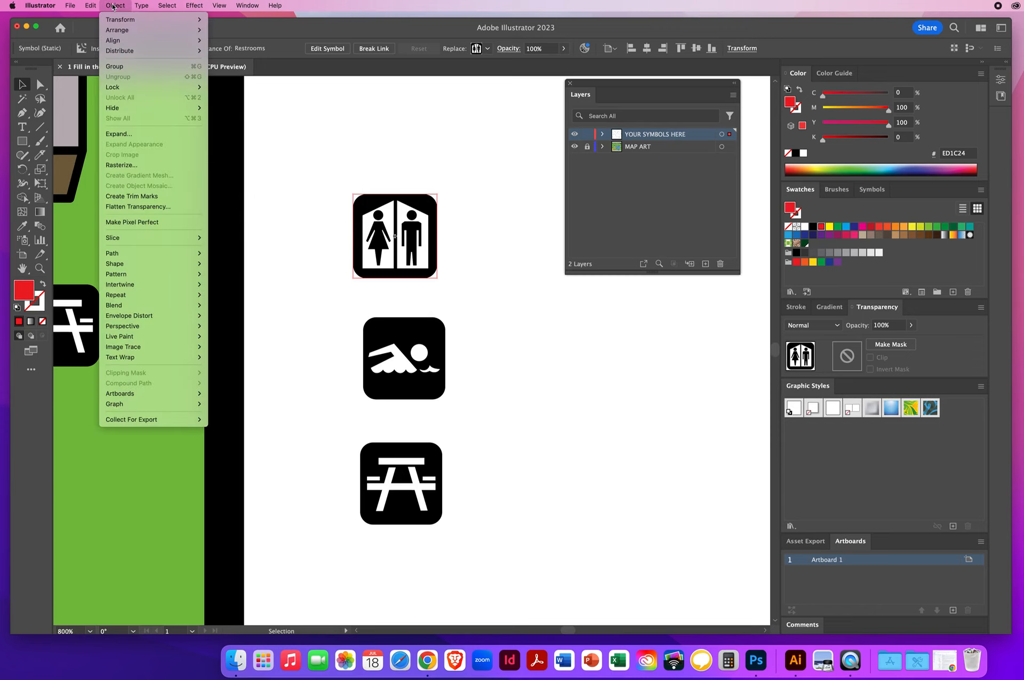
{"action": "left_click", "coordinate": [141, 137]}
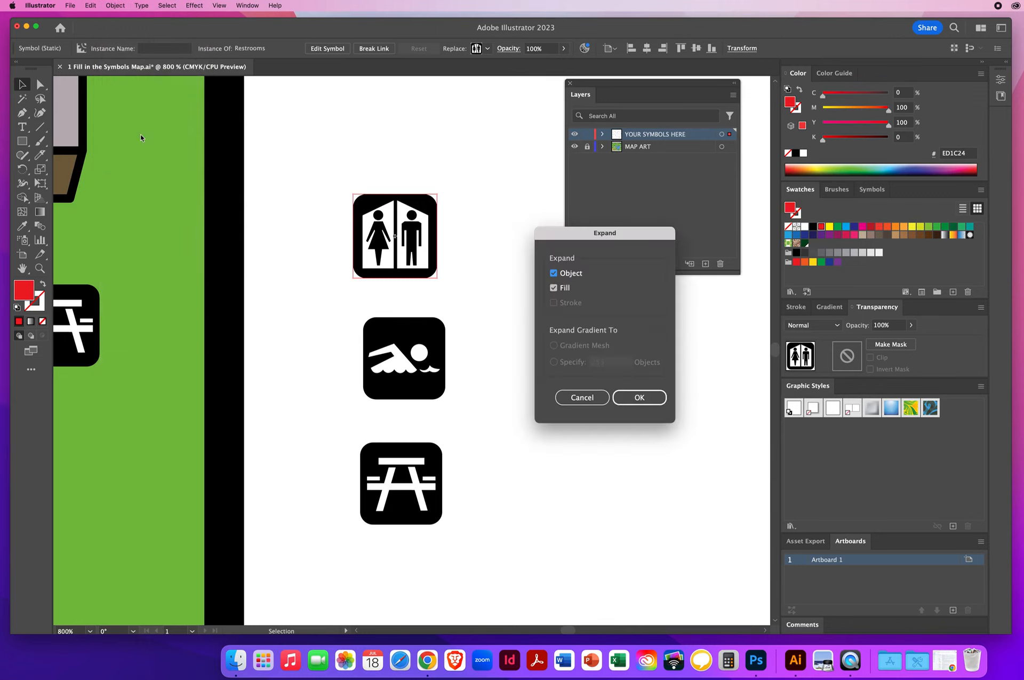
{"action": "left_click", "coordinate": [640, 397]}
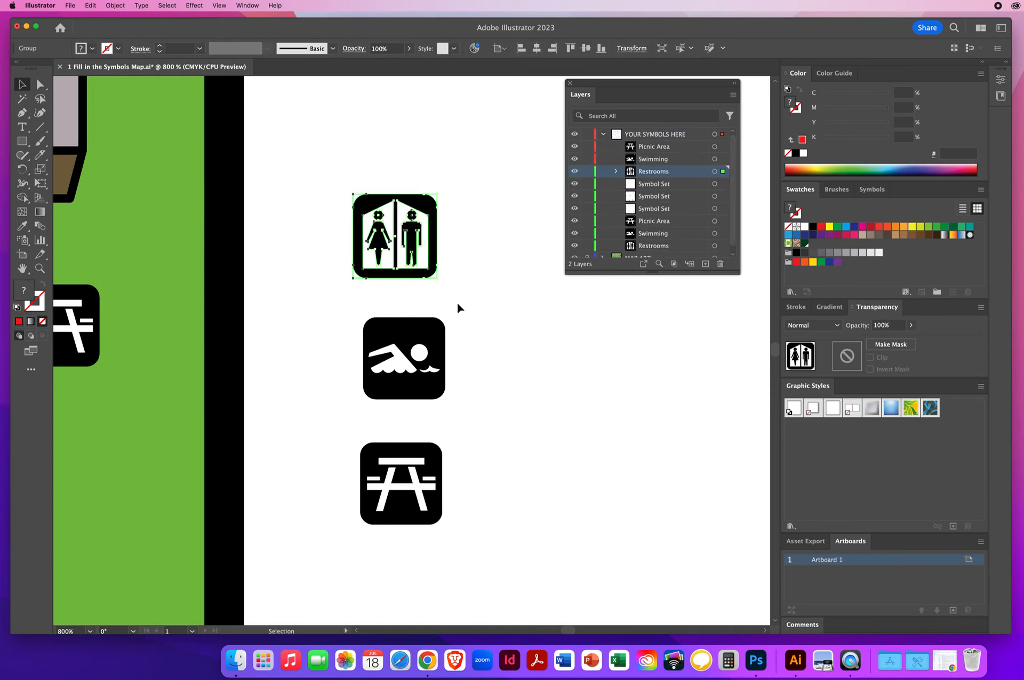
- Expand the loose Swimming and Picnic Area symbols one after the other with Object and Fill enabled, and deselect
{"action": "left_click", "coordinate": [379, 373]}
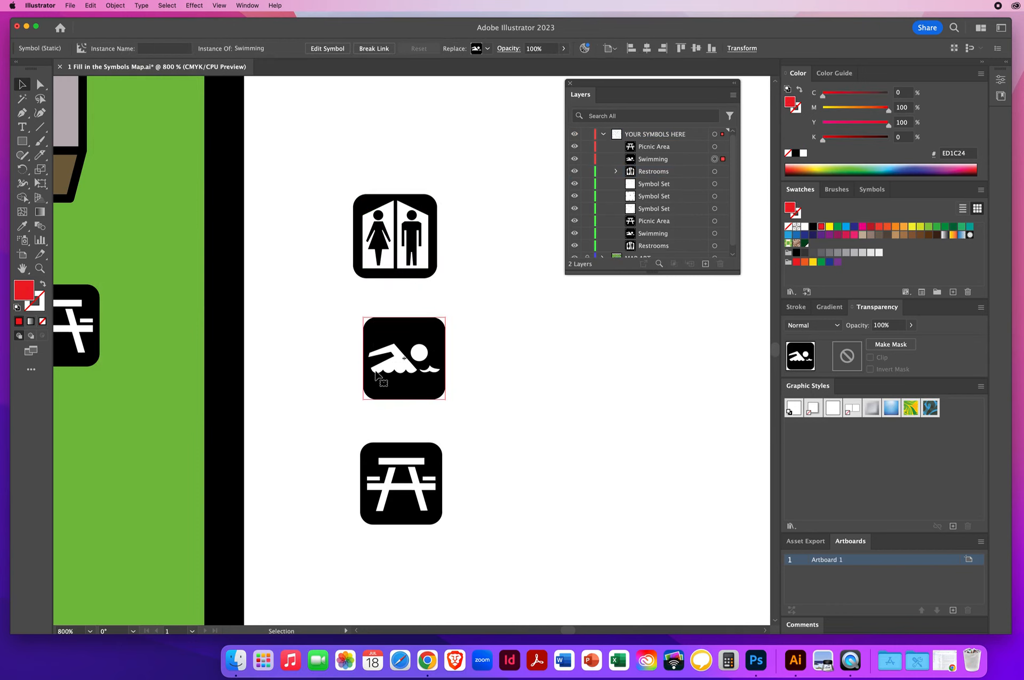
{"action": "left_click", "coordinate": [115, 5]}
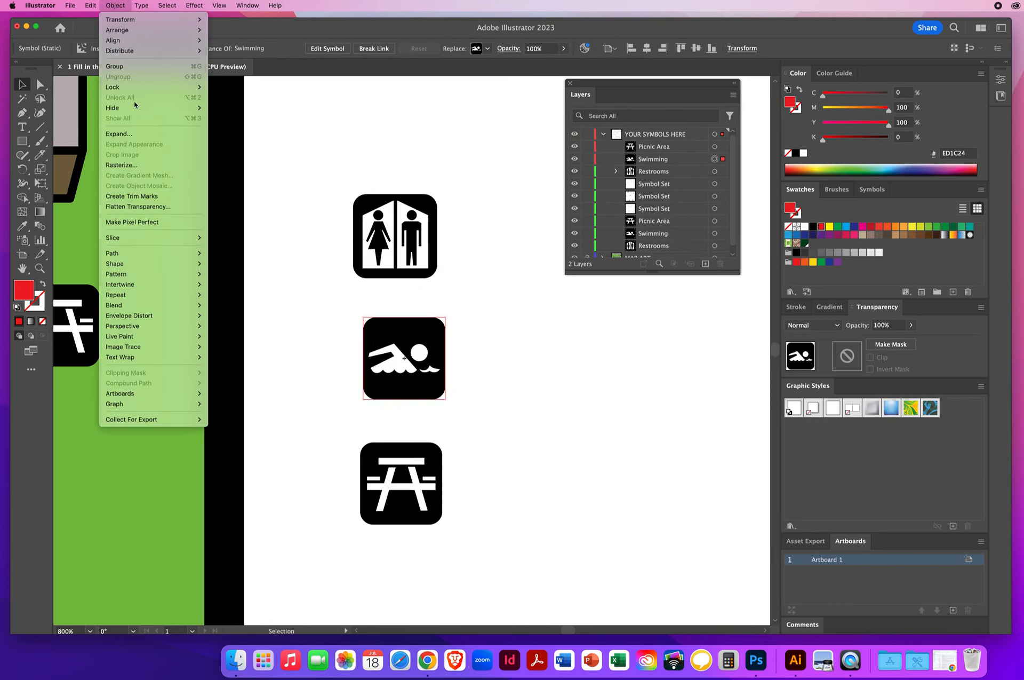
{"action": "left_click", "coordinate": [123, 133]}
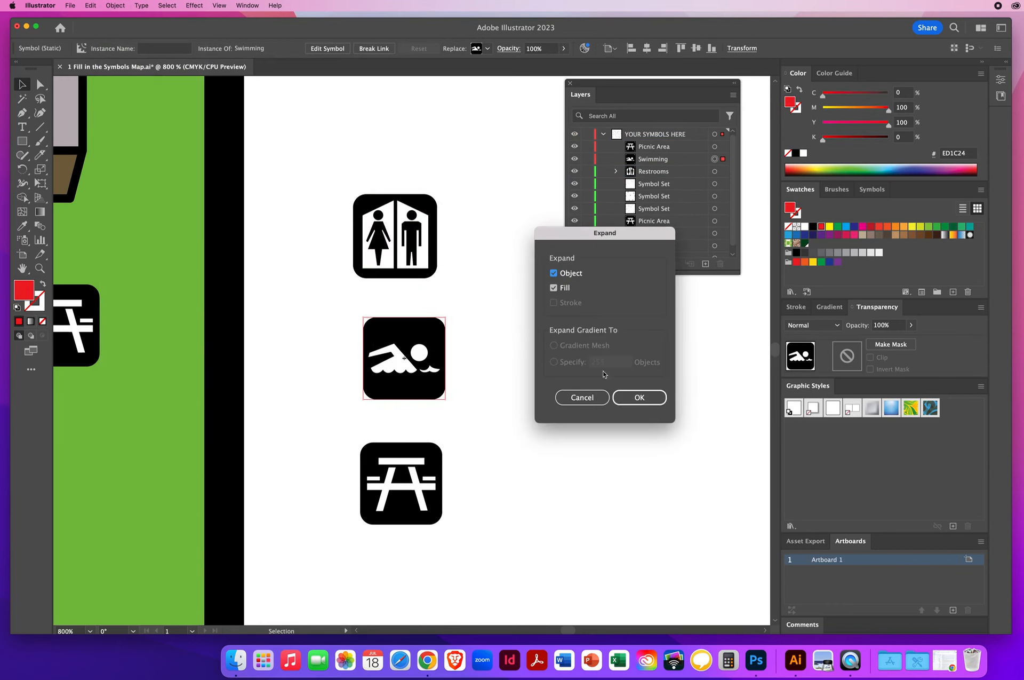
{"action": "left_click", "coordinate": [630, 398]}
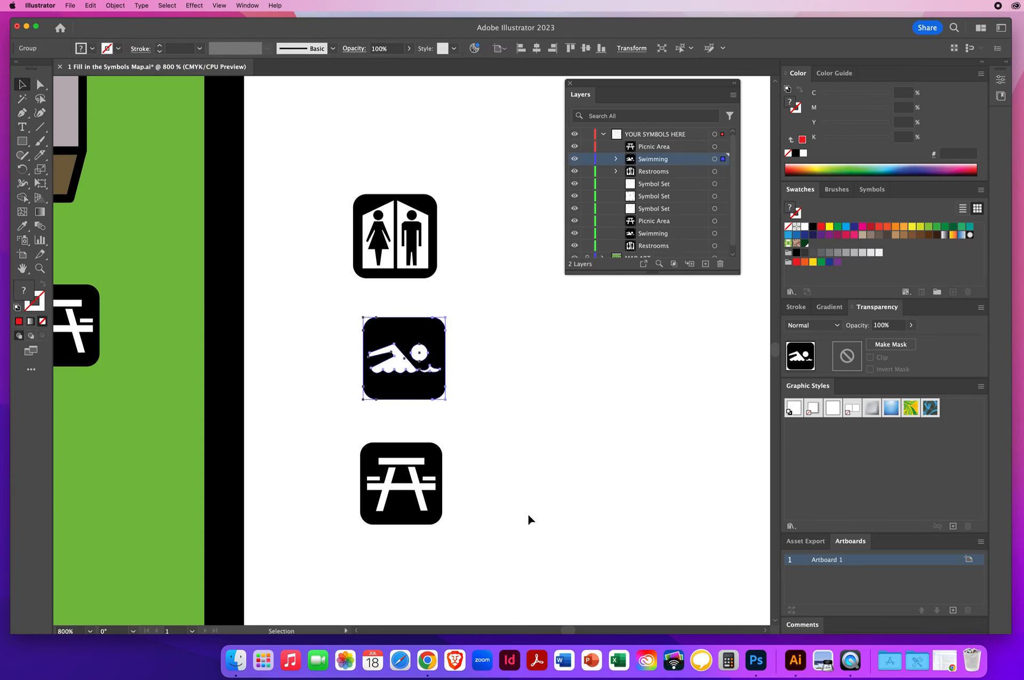
{"action": "left_click", "coordinate": [386, 477]}
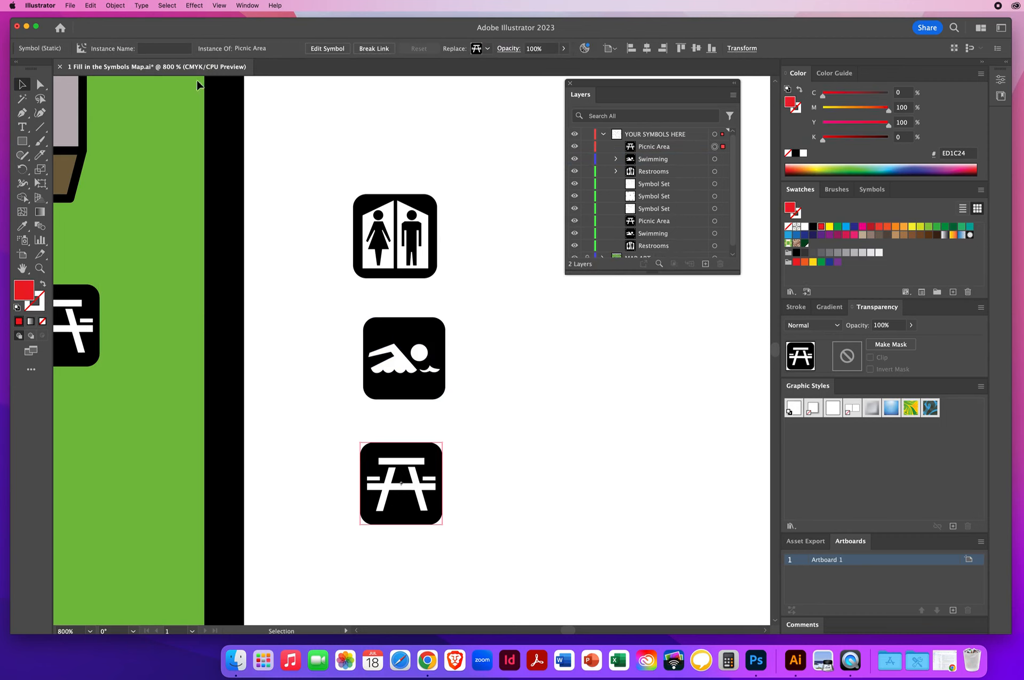
{"action": "left_click", "coordinate": [115, 5]}
{"action": "left_click", "coordinate": [122, 133]}
{"action": "left_click", "coordinate": [642, 398]}
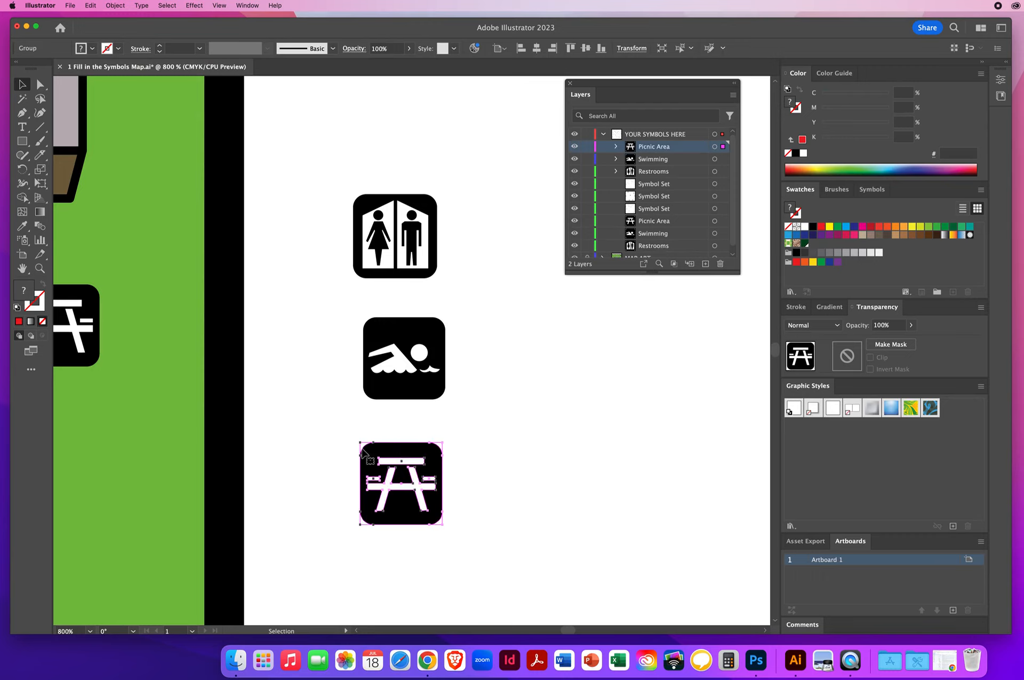
{"action": "left_click", "coordinate": [483, 328]}
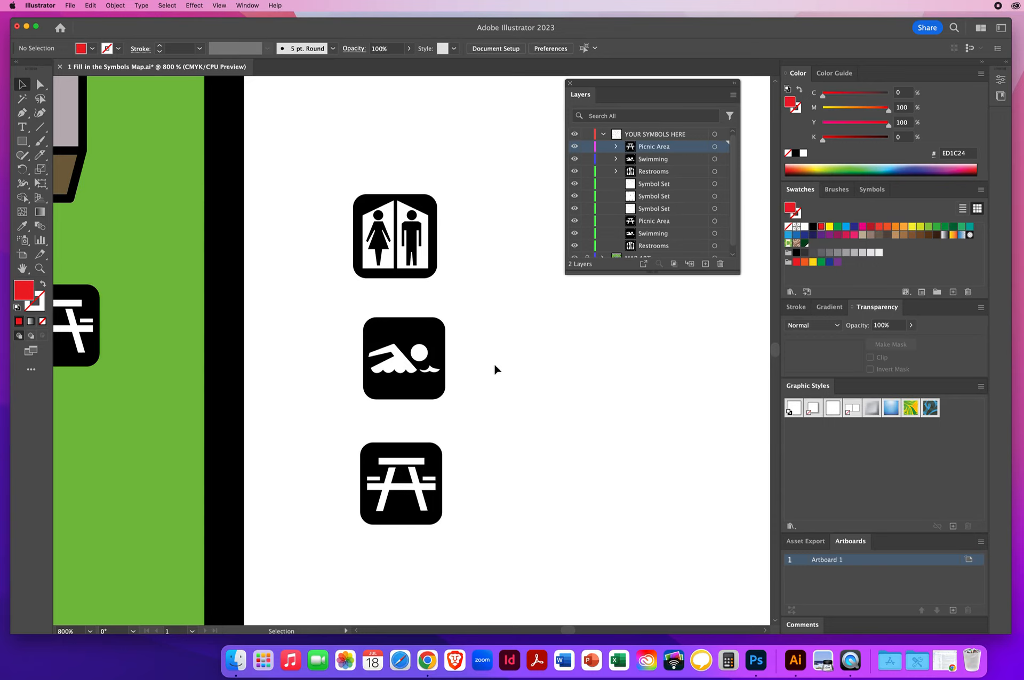
- Display the artwork in Outline view and delete the unfilled outer square around the expanded Restrooms artwork
{"action": "left_click", "coordinate": [218, 5]}
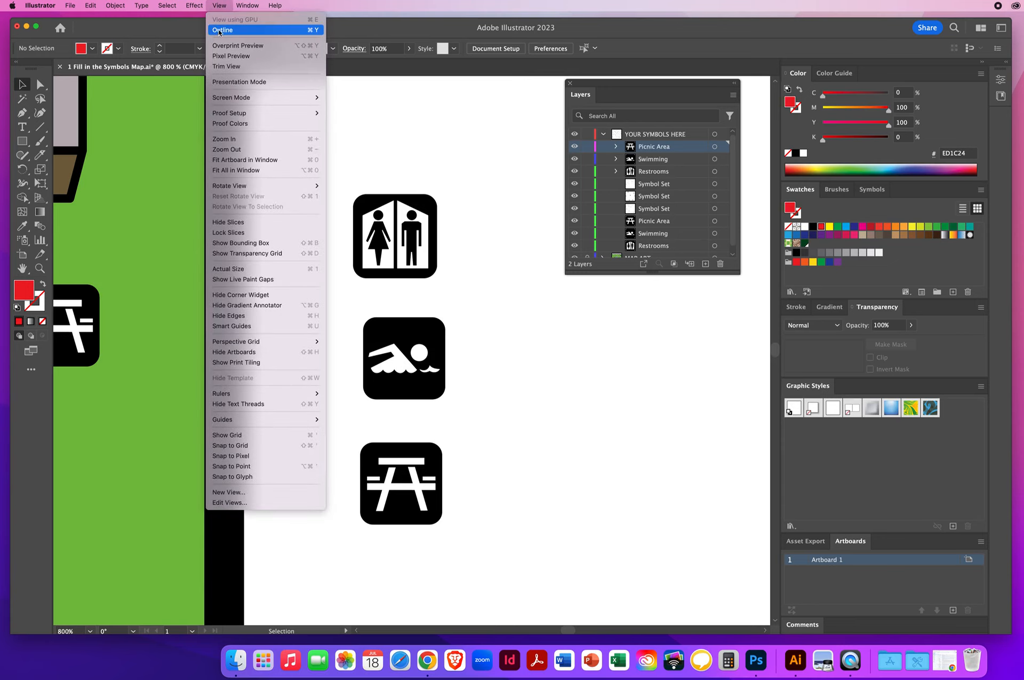
{"action": "left_click", "coordinate": [219, 31]}
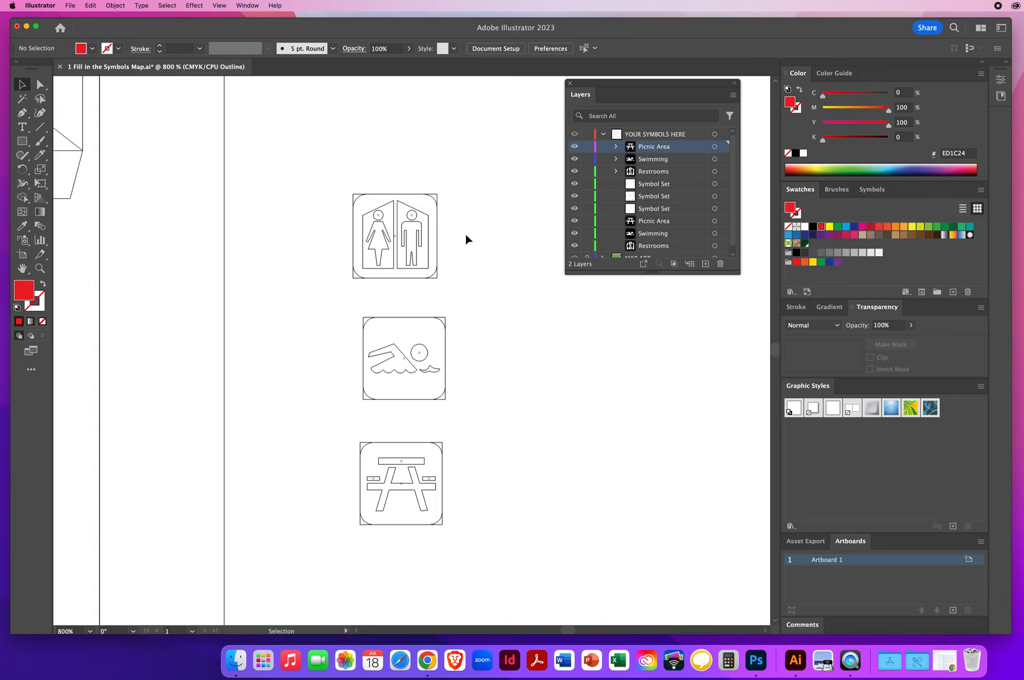
{"action": "left_click", "coordinate": [40, 84]}
{"action": "left_click", "coordinate": [437, 278]}
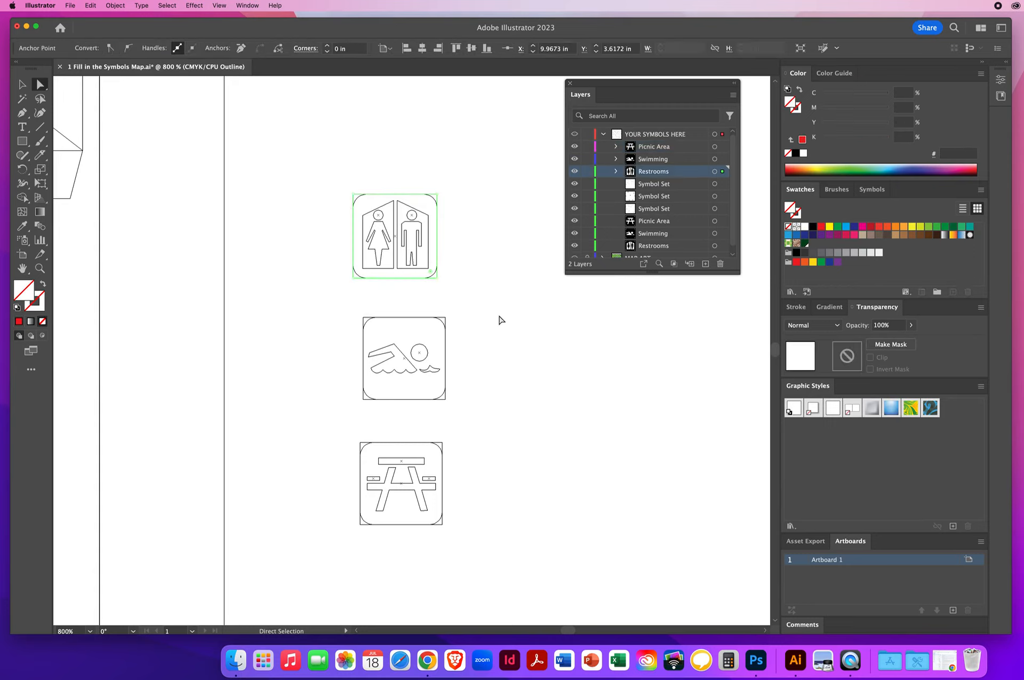
{"action": "left_click", "coordinate": [500, 319]}
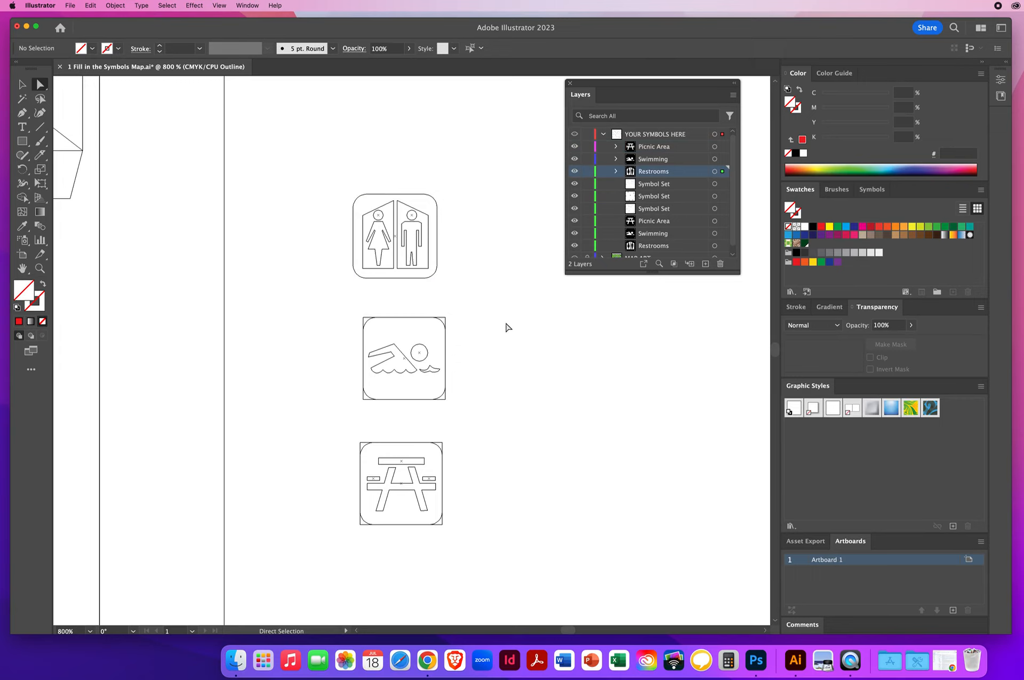
- Delete the unfilled outer squares around the expanded Swimming and Picnic Area artwork
{"action": "left_click", "coordinate": [446, 399]}
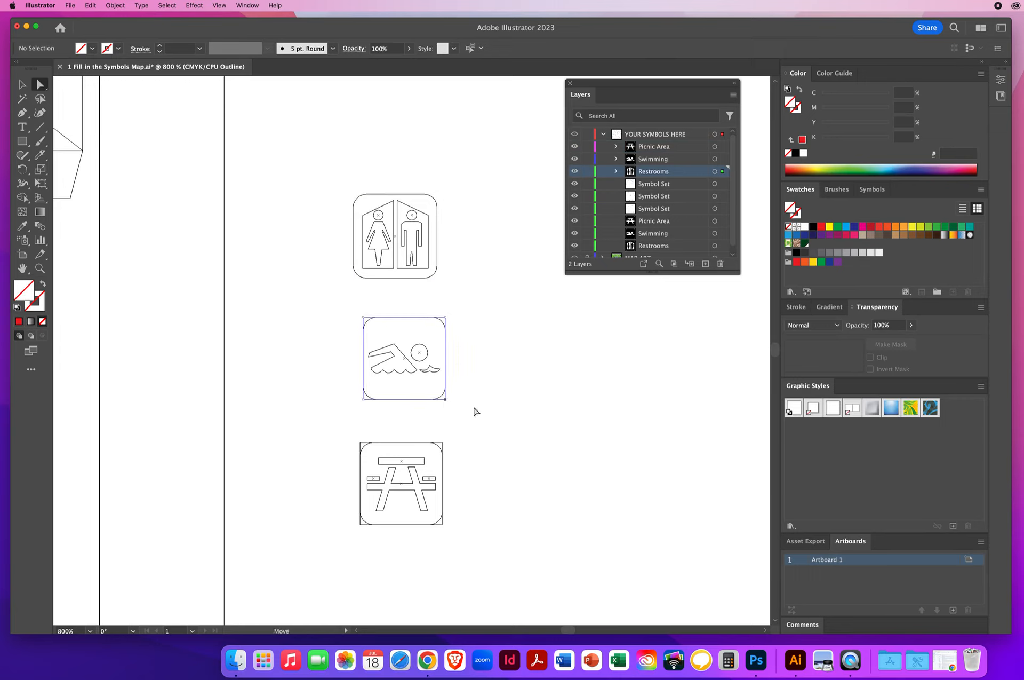
{"action": "left_click", "coordinate": [538, 421]}
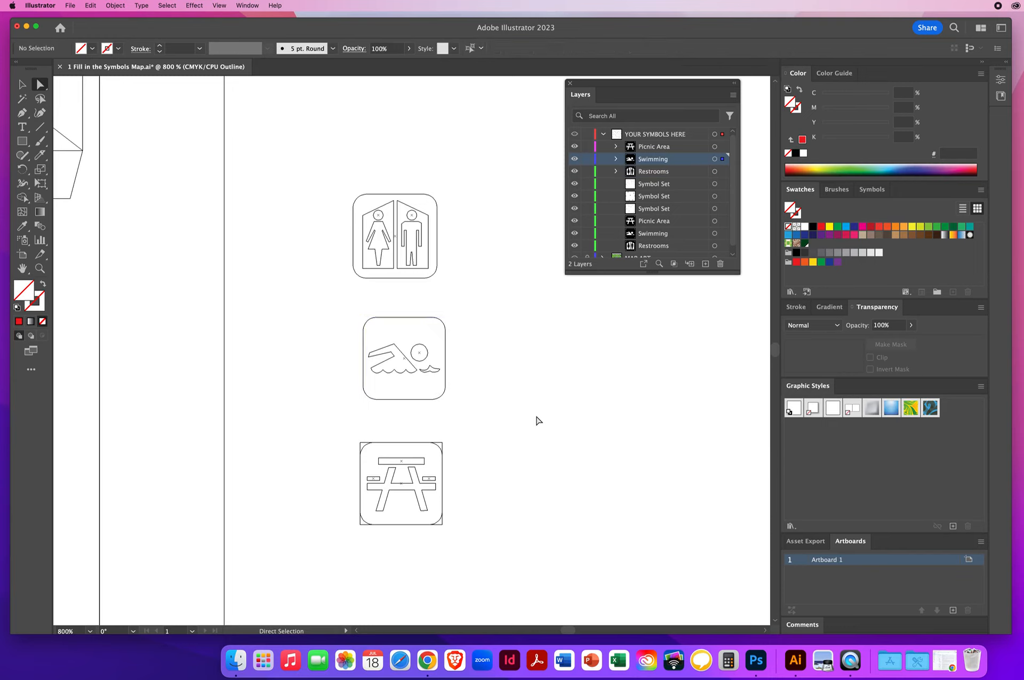
{"action": "left_click", "coordinate": [442, 524]}
{"action": "left_click", "coordinate": [551, 527]}
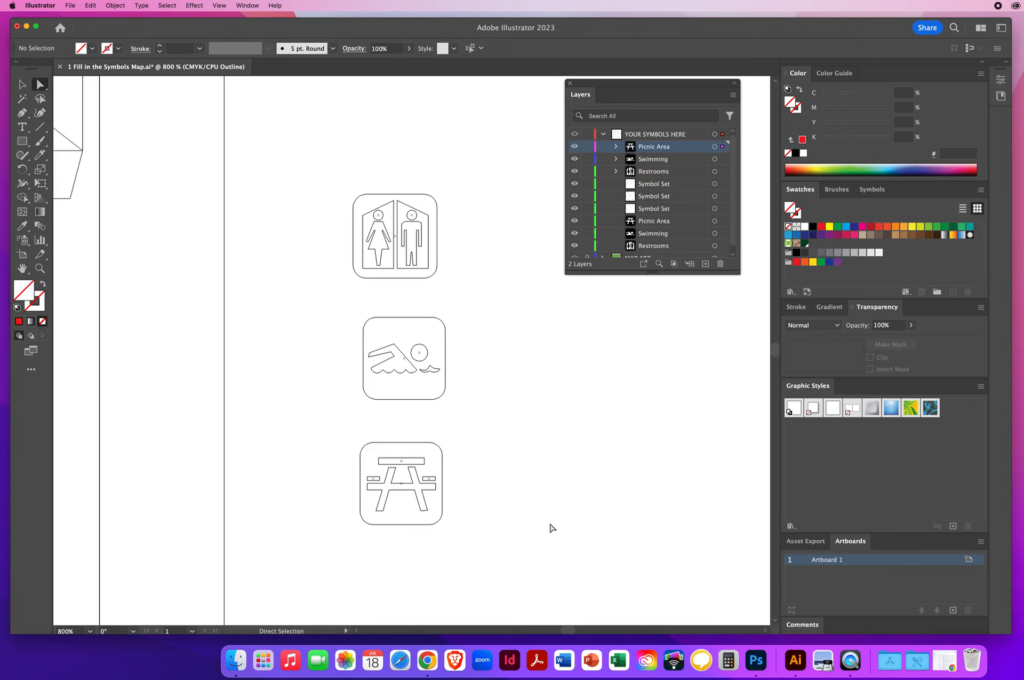
- Return the artwork to Preview view and switch to the Selection tool
{"action": "left_click", "coordinate": [224, 6]}
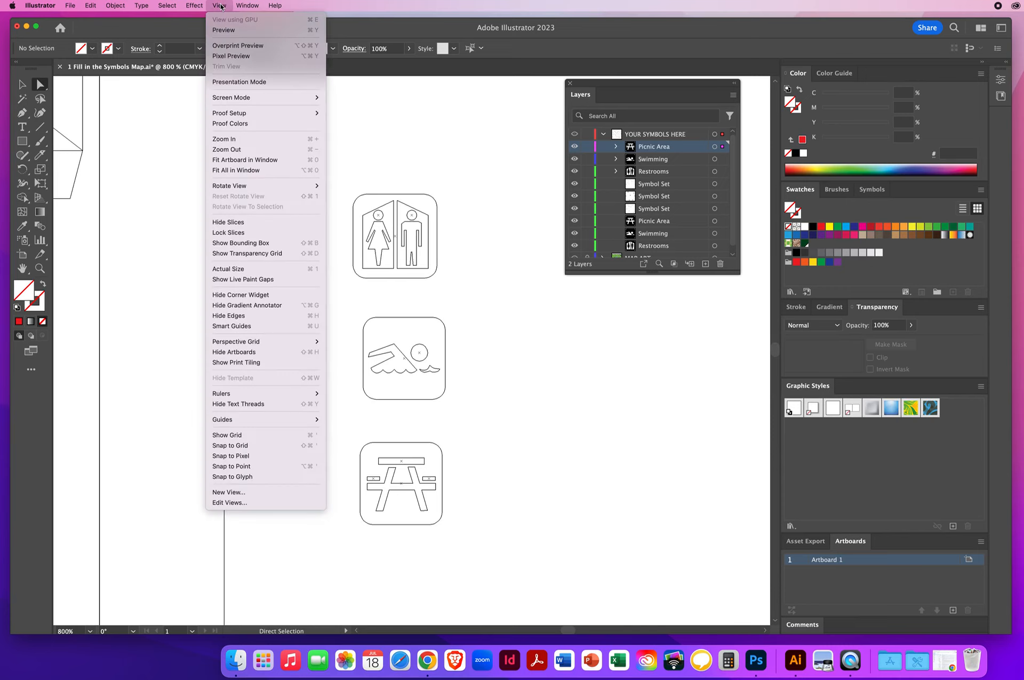
{"action": "key", "text": "super+y"}
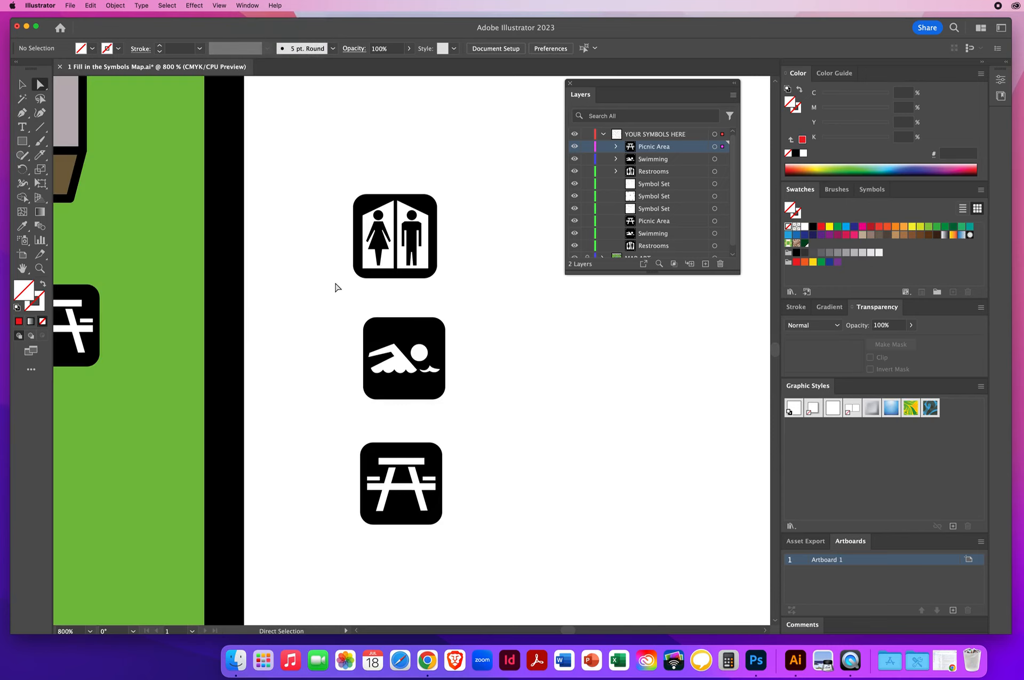
{"action": "key", "text": "v"}
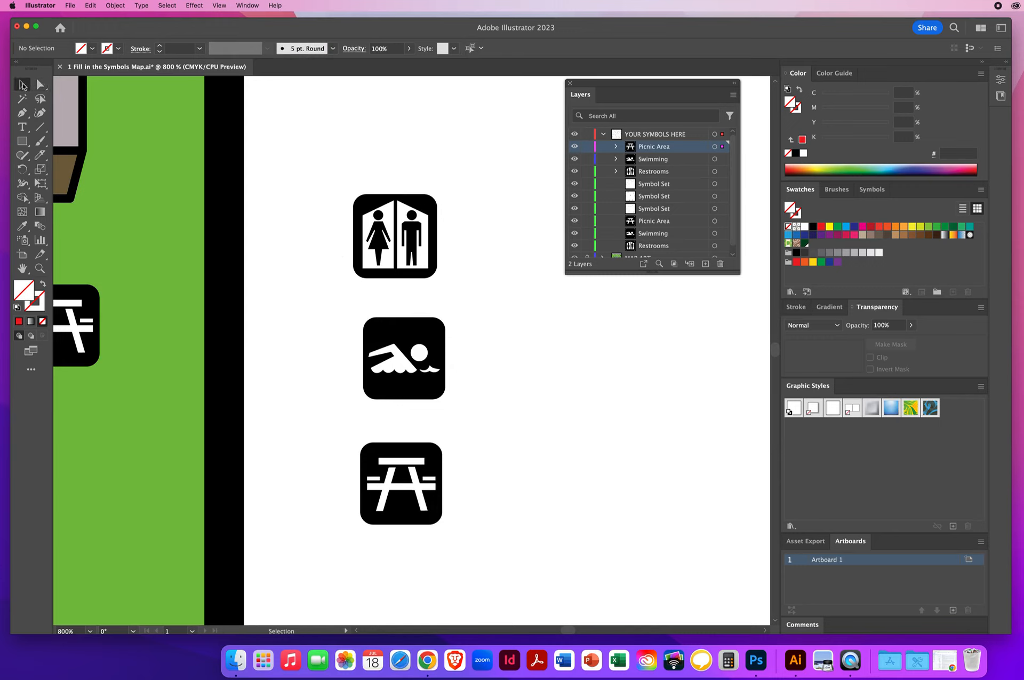
- Try filling the entire Restrooms artwork group with red, and undo the fill
{"action": "left_click", "coordinate": [427, 208]}
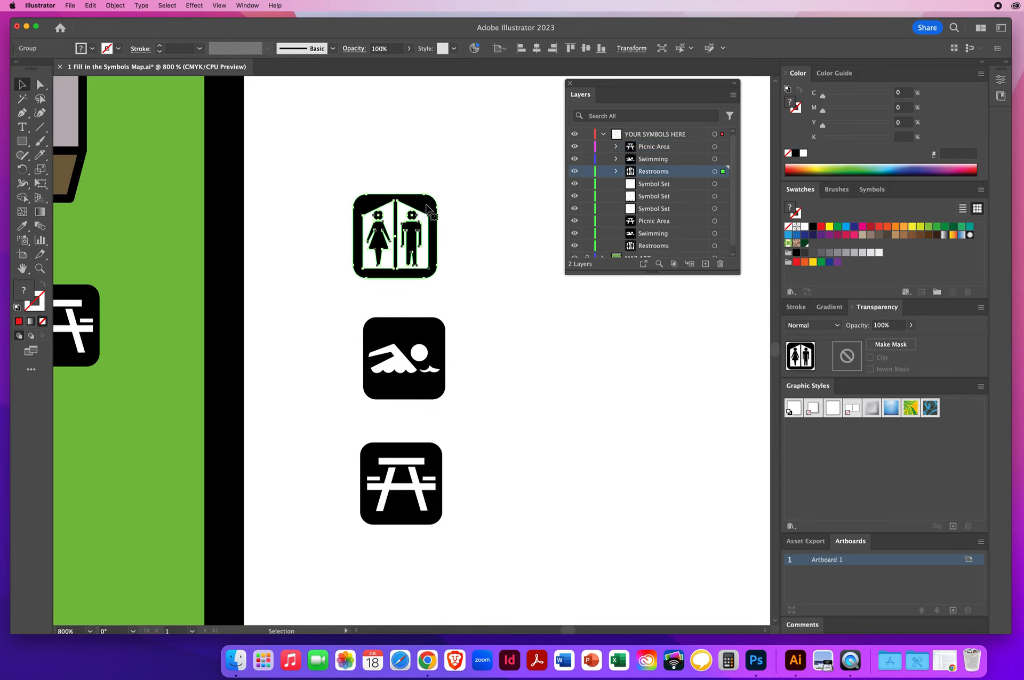
{"action": "left_click", "coordinate": [822, 226]}
{"action": "left_click", "coordinate": [560, 411]}
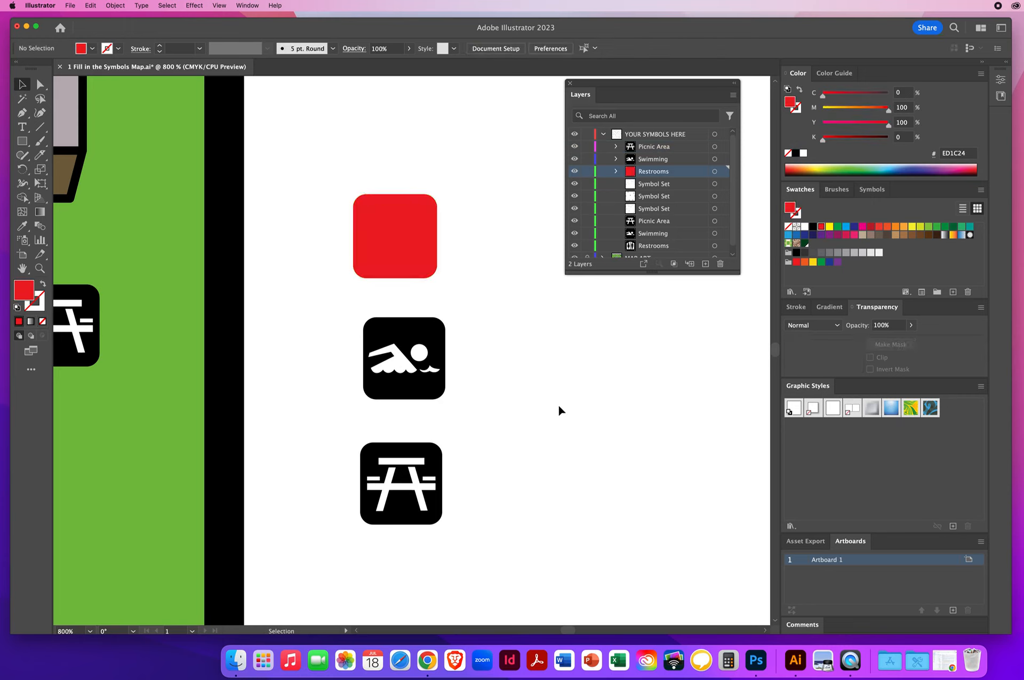
{"action": "left_click", "coordinate": [90, 6]}
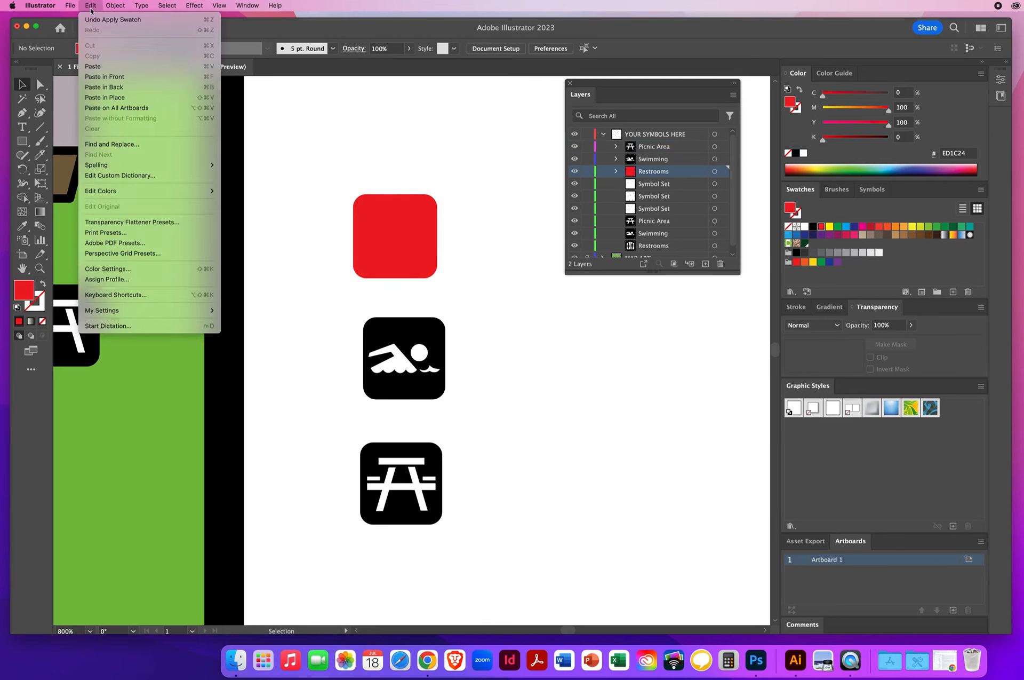
{"action": "left_click", "coordinate": [113, 19]}
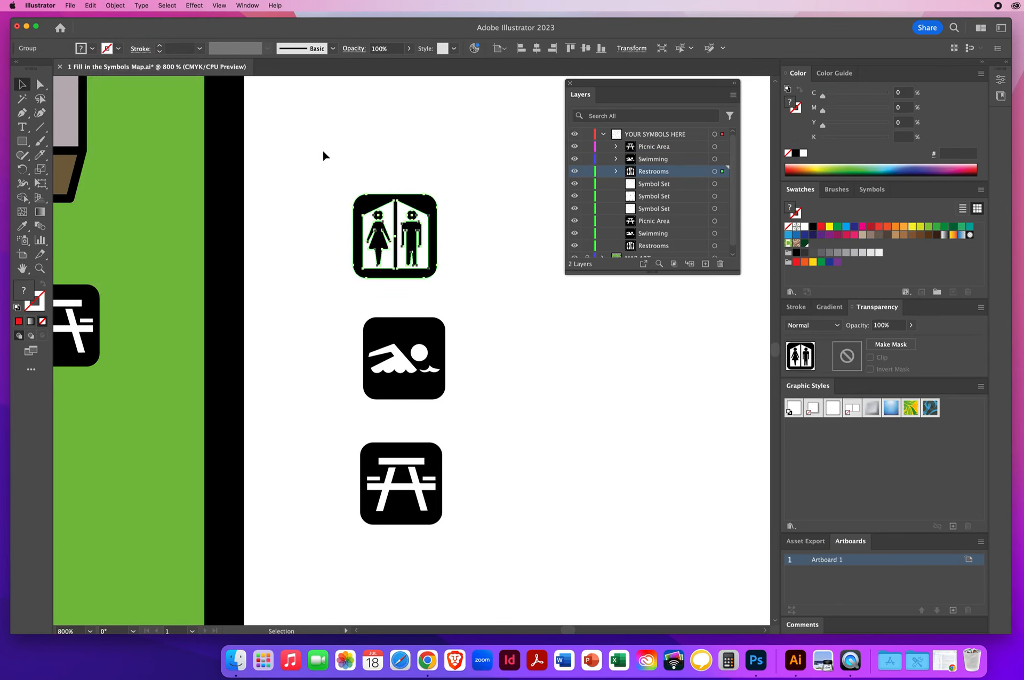
- Select only the rounded background square of the Restrooms artwork with the Direct Selection tool and fill it with red (ED1C24)
{"action": "key", "text": "a"}
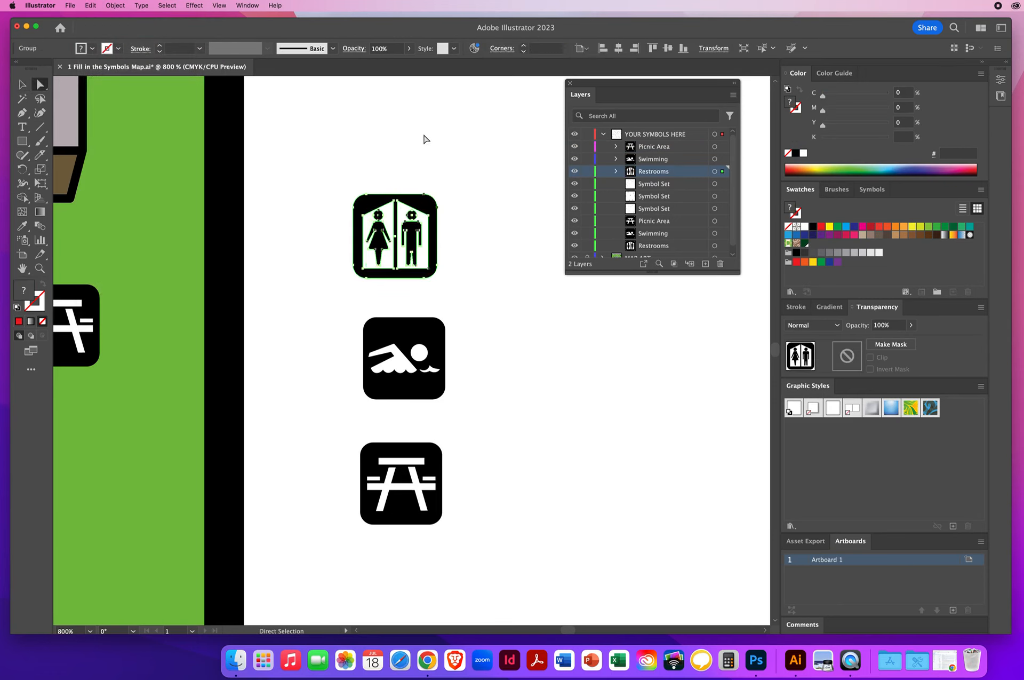
{"action": "left_click", "coordinate": [425, 138]}
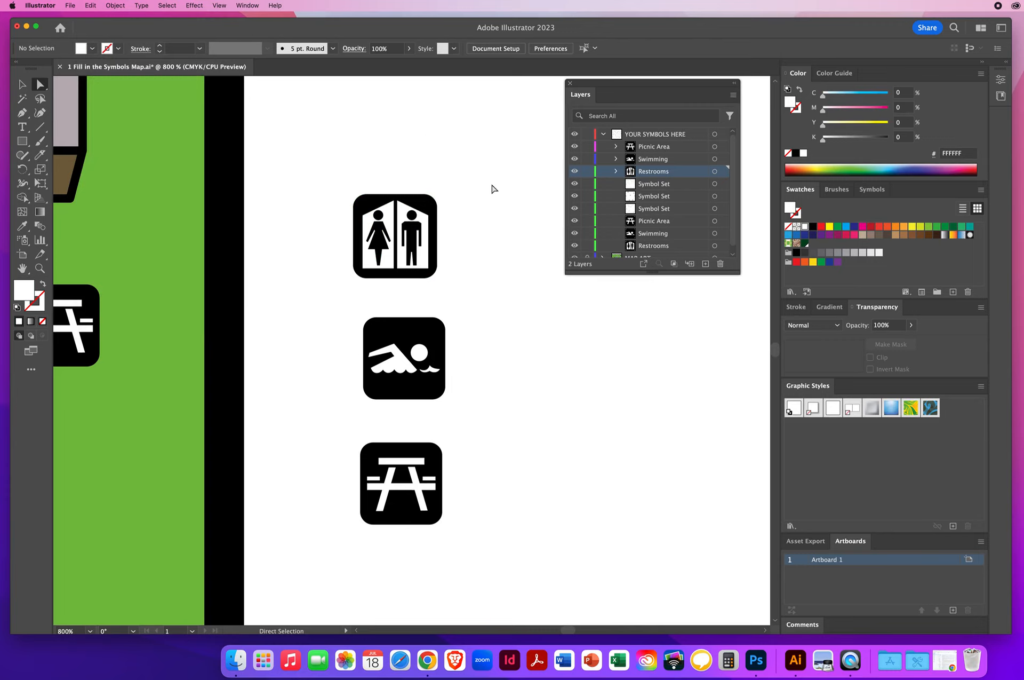
{"action": "left_click", "coordinate": [430, 207]}
{"action": "left_click", "coordinate": [821, 226]}
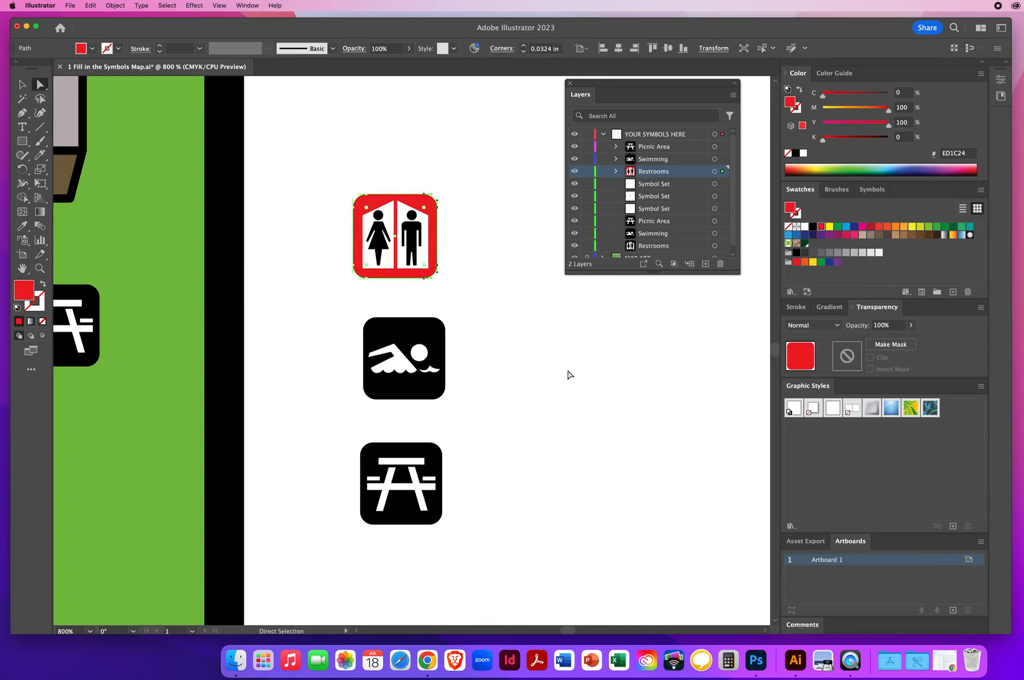
- Fill both figures in the Restrooms artwork, heads and bodies, with dark blue (283990) and deselect
{"action": "left_click", "coordinate": [379, 216]}
{"action": "left_click", "coordinate": [383, 237], "text": "shift"}
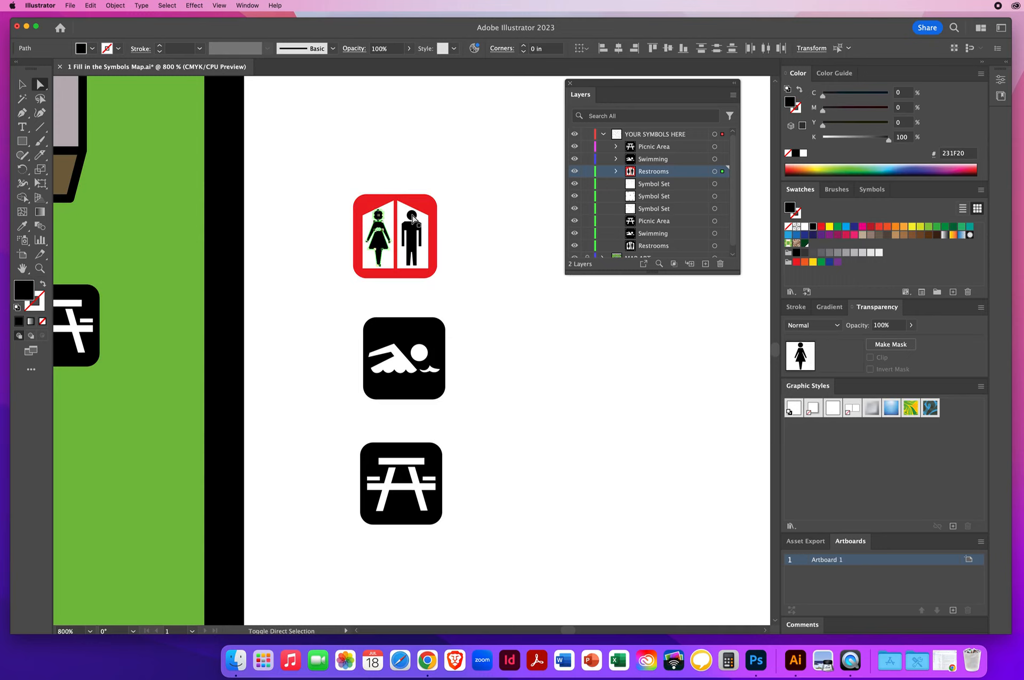
{"action": "left_click", "coordinate": [414, 217], "text": "shift"}
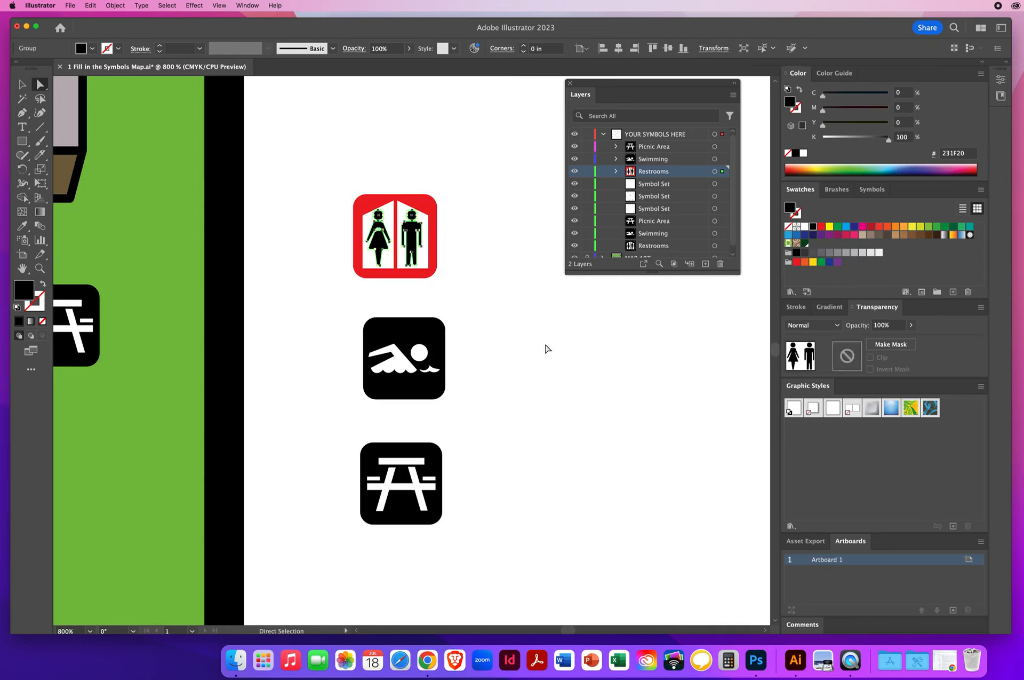
{"action": "left_click", "coordinate": [805, 235]}
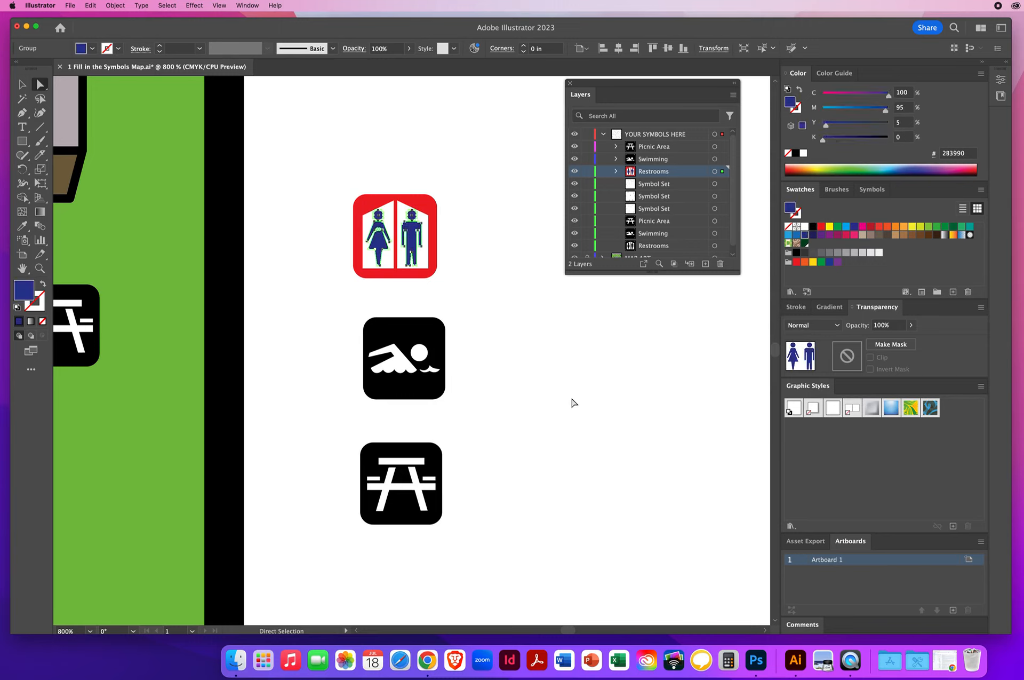
{"action": "left_click", "coordinate": [515, 281]}
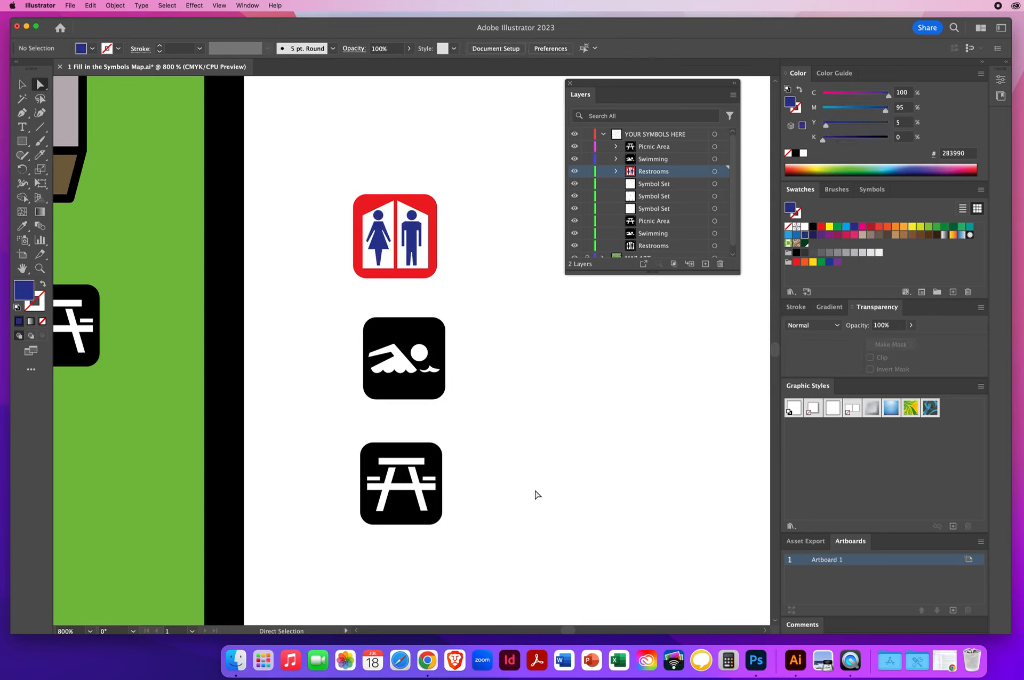
- Fill the Swimming artwork's background square with light blue (27AAE1) and its swimmer and wave shapes with dark blue (283990)
{"action": "left_click", "coordinate": [430, 327]}
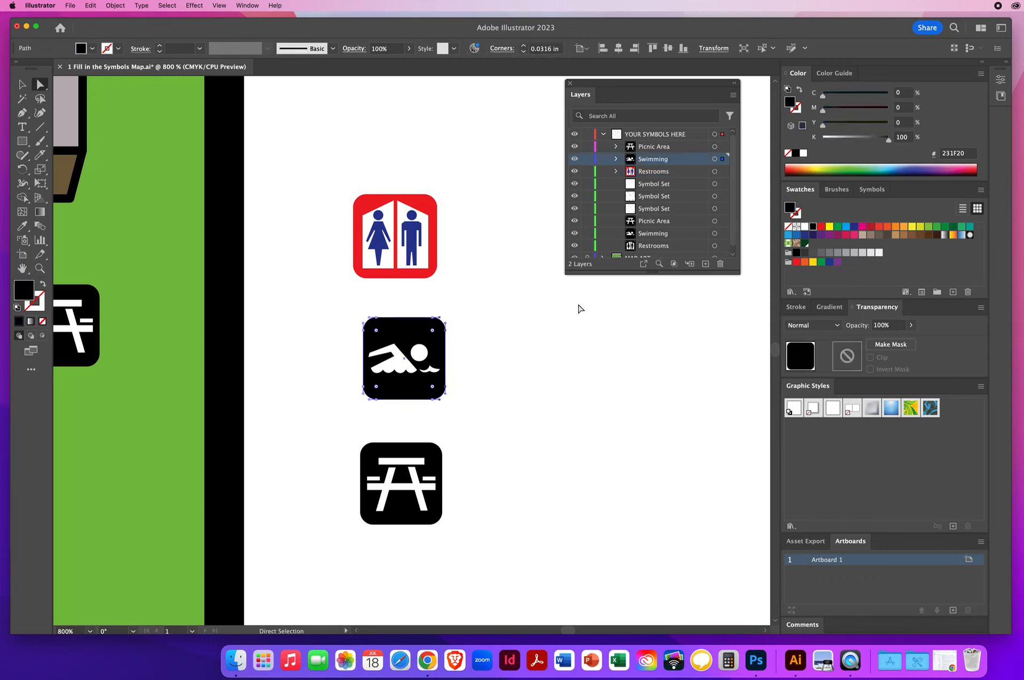
{"action": "left_click", "coordinate": [789, 235]}
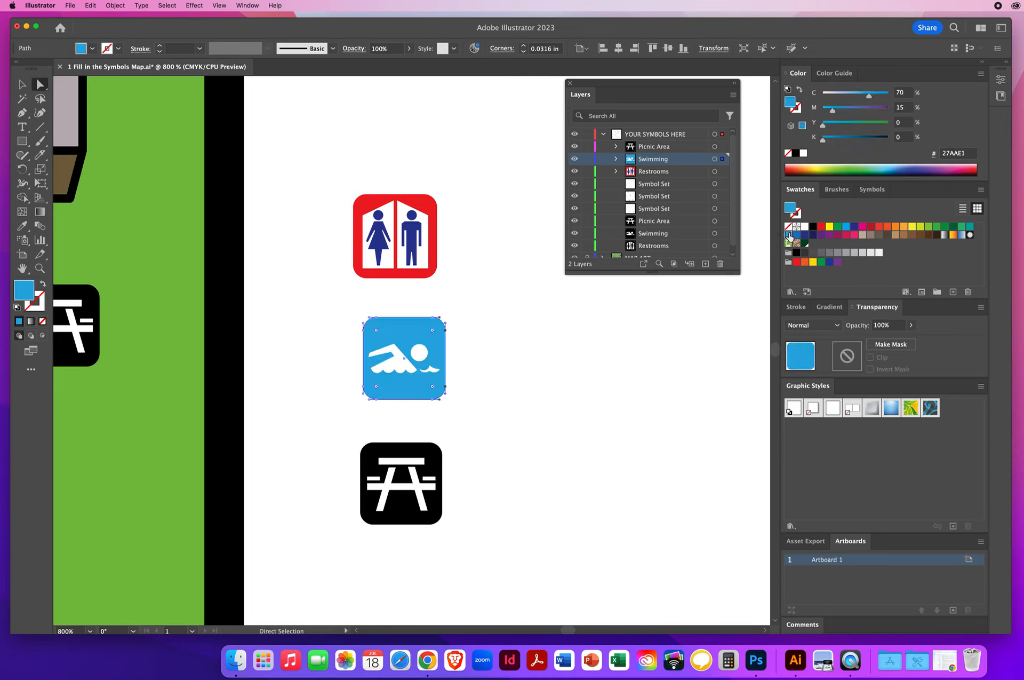
{"action": "left_click", "coordinate": [418, 357]}
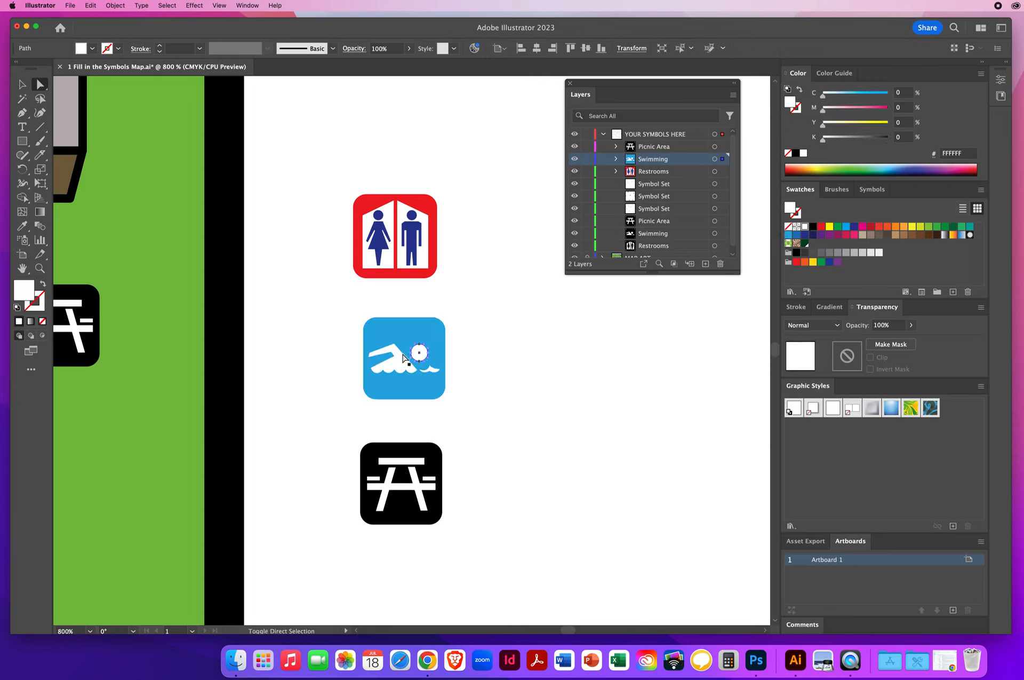
{"action": "left_click", "coordinate": [396, 355]}
{"action": "left_click_drag", "start_coordinate": [432, 369], "coordinate": [439, 369]}
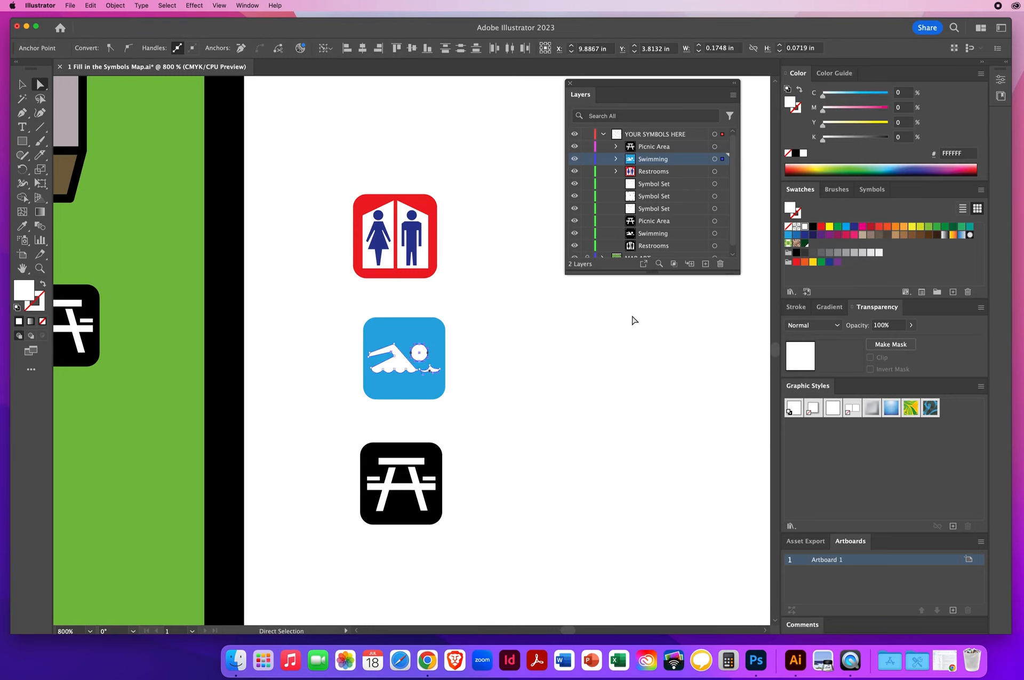
{"action": "left_click", "coordinate": [805, 235]}
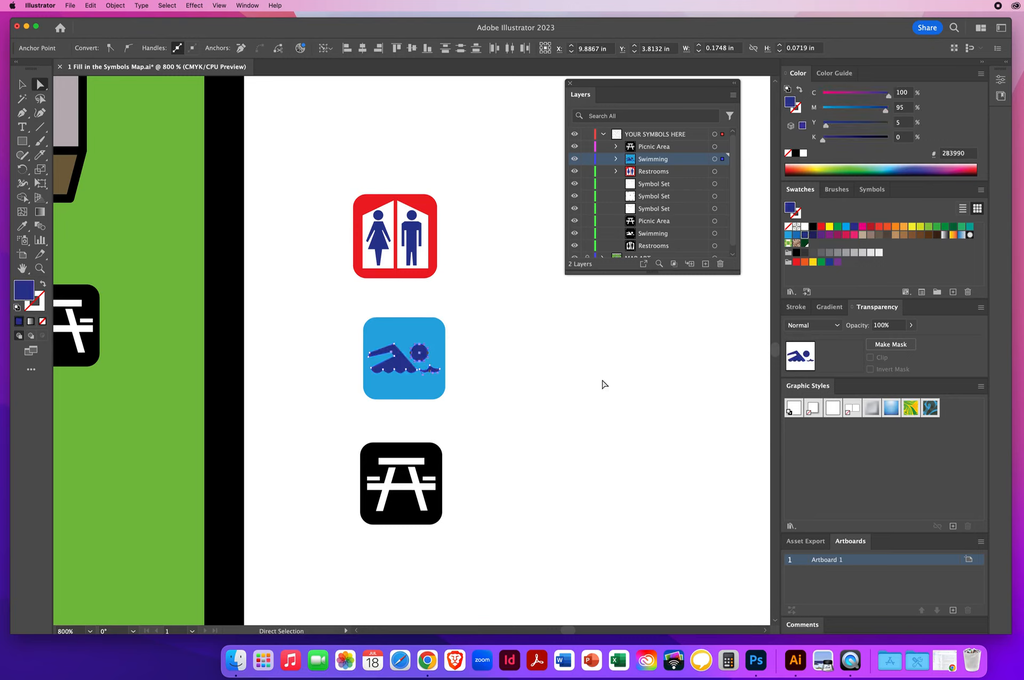
{"action": "left_click", "coordinate": [559, 440]}
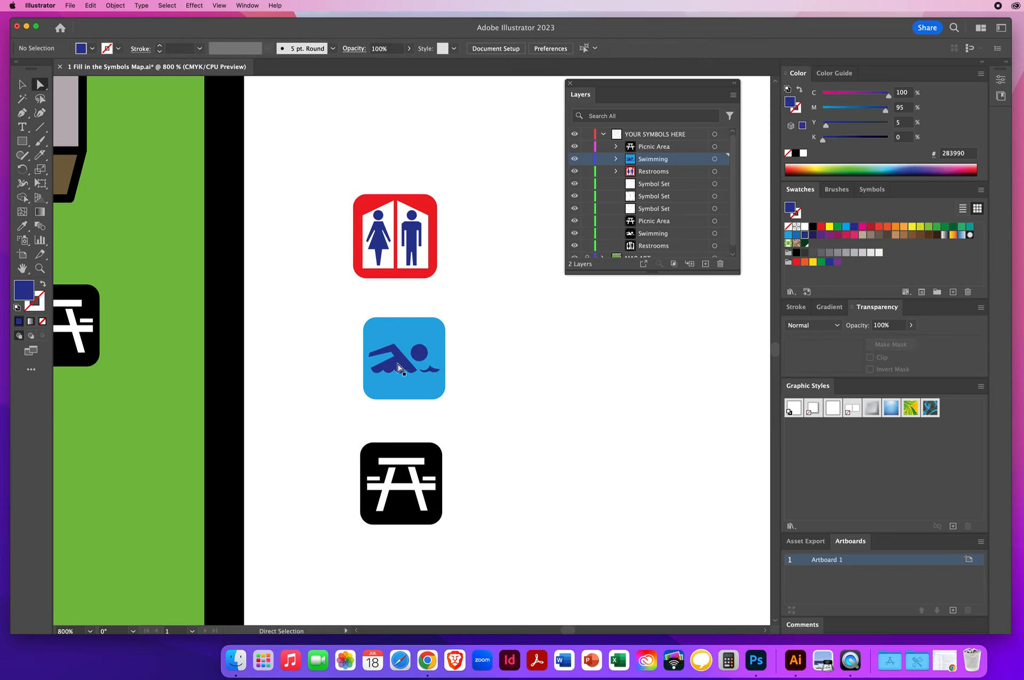
- Recolor the heads and bodies of both Restrooms figures orange (F15A29) and deselect
{"action": "left_click", "coordinate": [380, 219]}
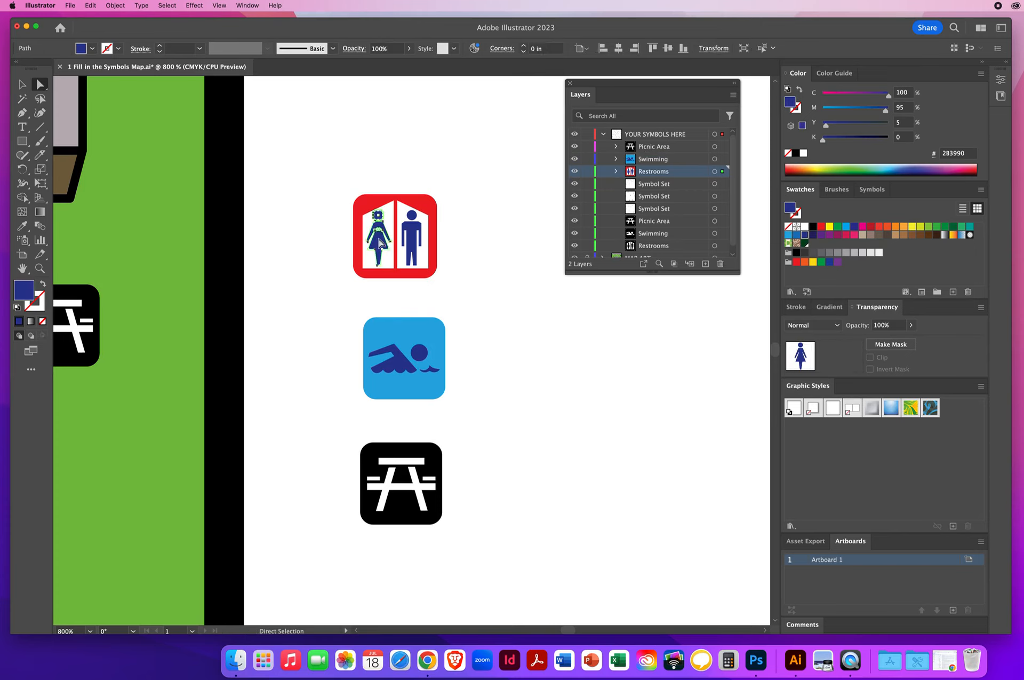
{"action": "left_click", "coordinate": [409, 216], "text": "shift"}
{"action": "left_click", "coordinate": [414, 235], "text": "shift"}
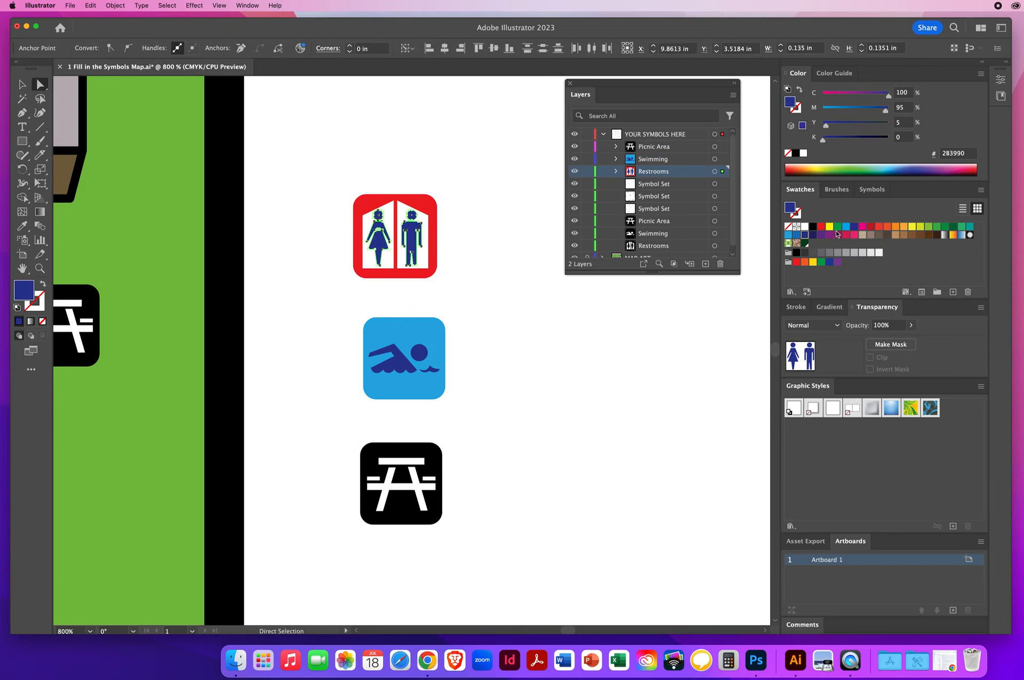
{"action": "left_click", "coordinate": [887, 230]}
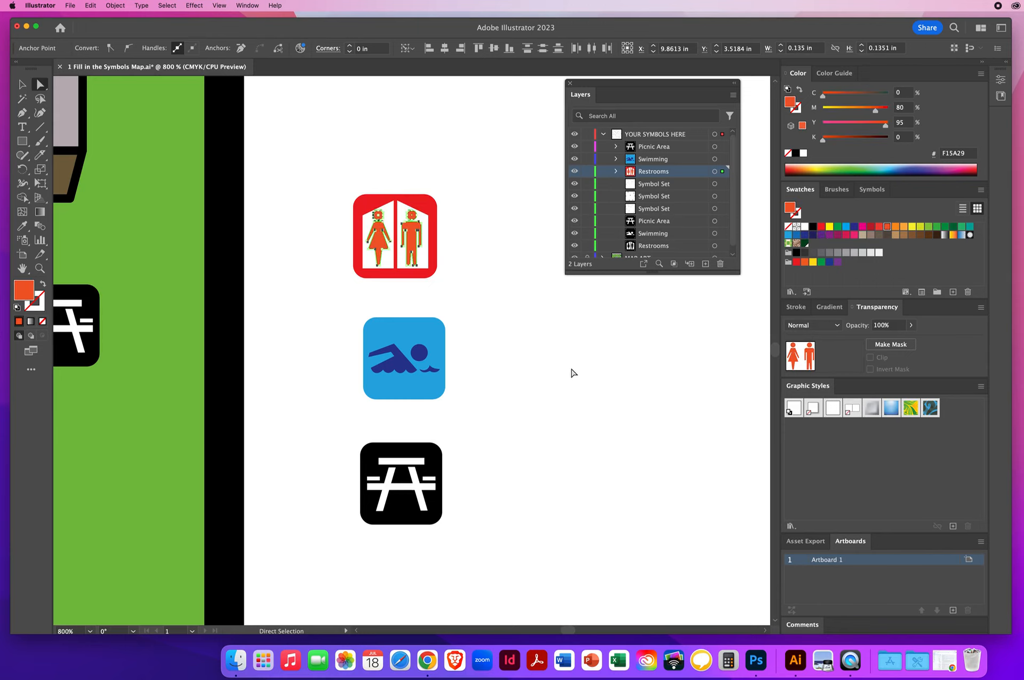
{"action": "left_click", "coordinate": [530, 427]}
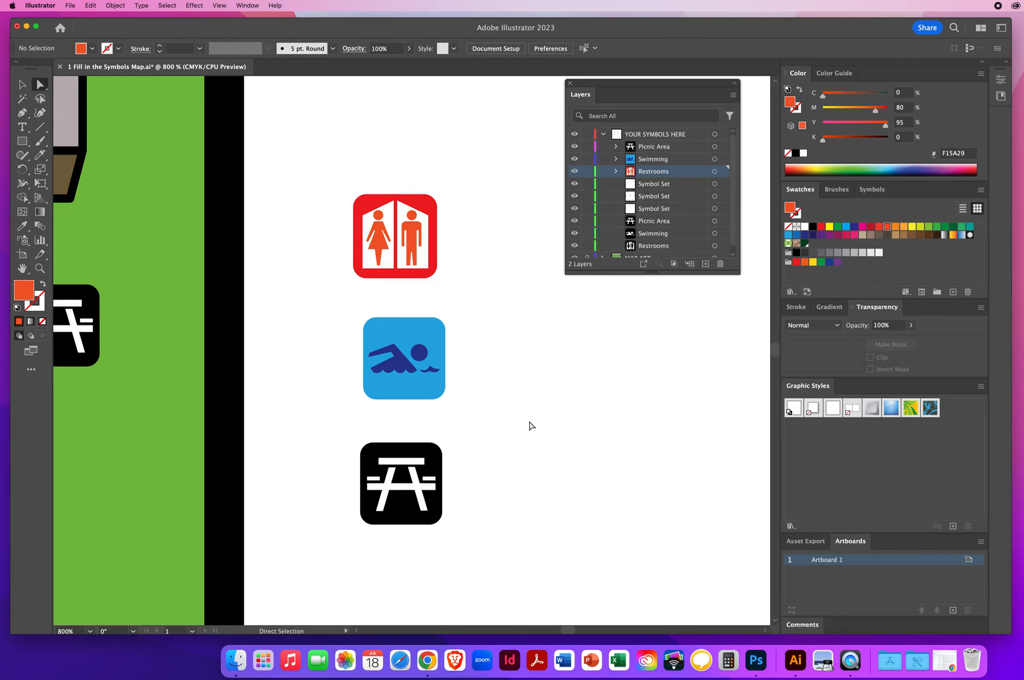
- Fill the Picnic Area artwork's background square with yellow (FFF200) and its tabletop and two seats with tan (C49A6C)
{"action": "left_click", "coordinate": [432, 451]}
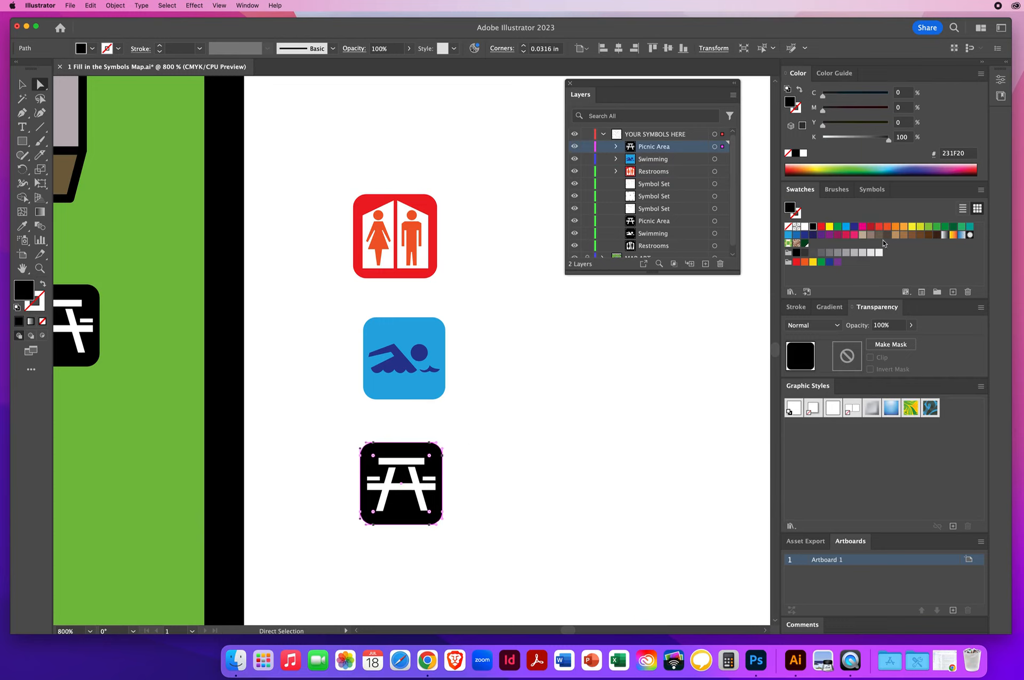
{"action": "left_click", "coordinate": [830, 228]}
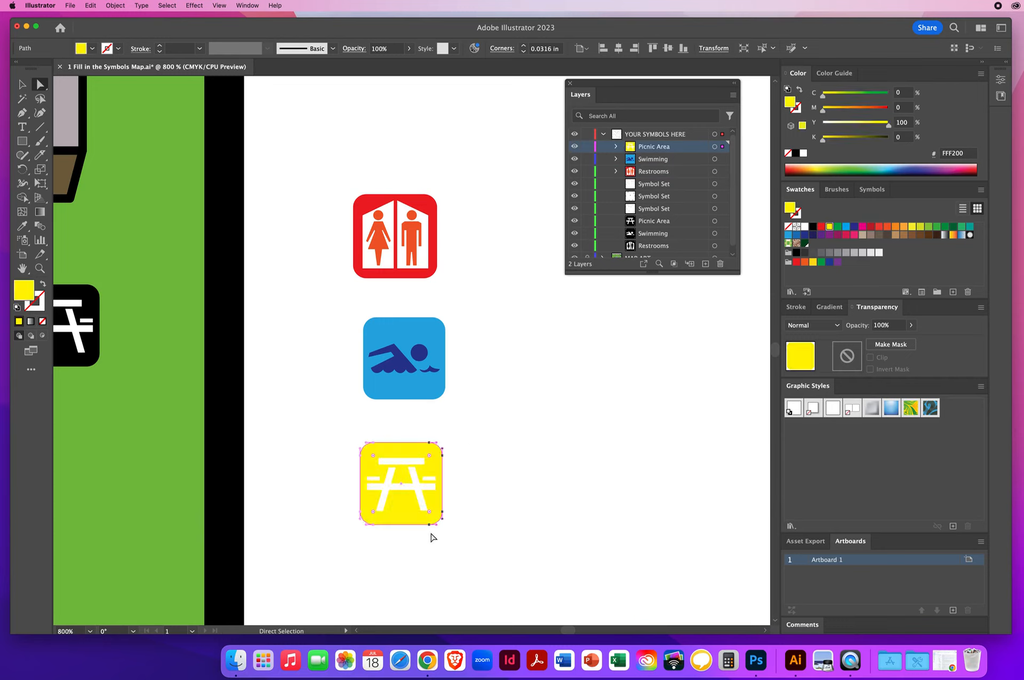
{"action": "left_click", "coordinate": [395, 462]}
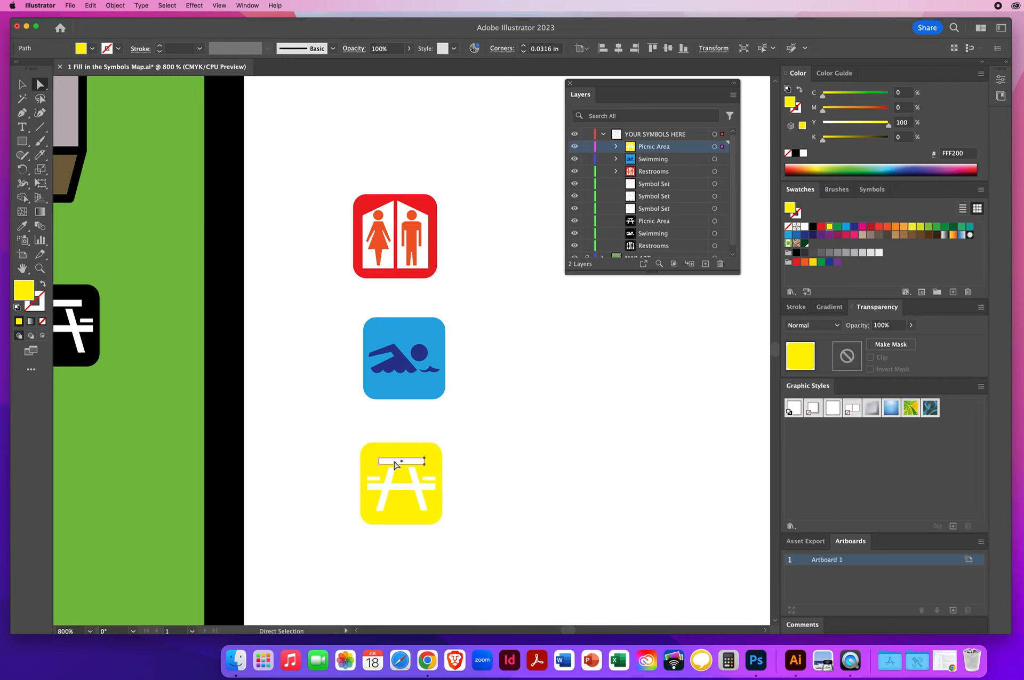
{"action": "left_click", "coordinate": [374, 479], "text": "shift"}
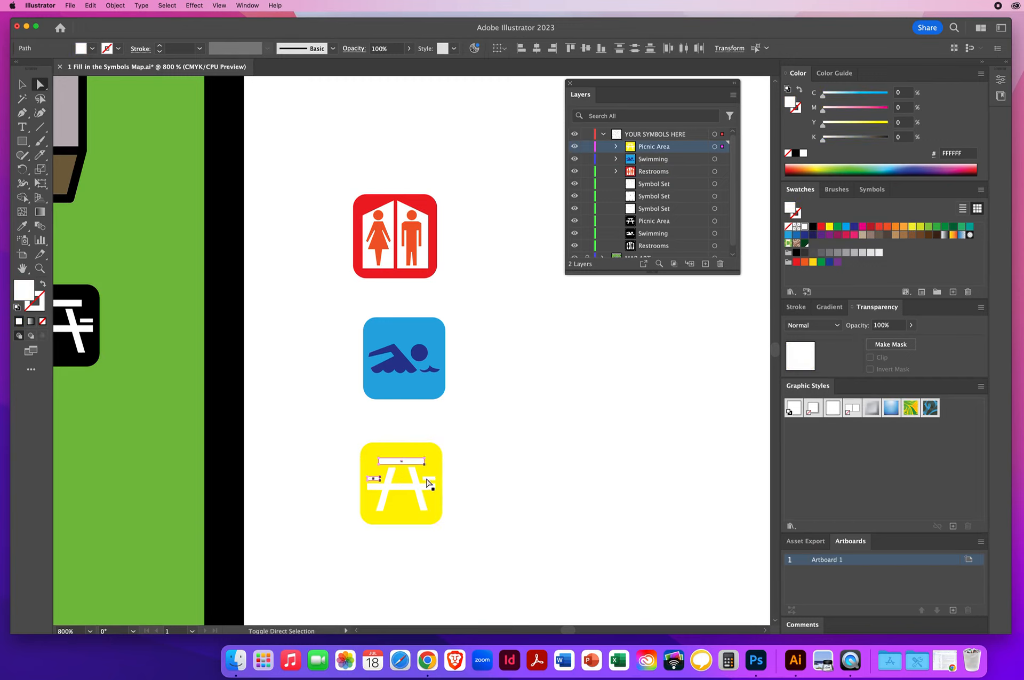
{"action": "left_click", "coordinate": [427, 479], "text": "shift"}
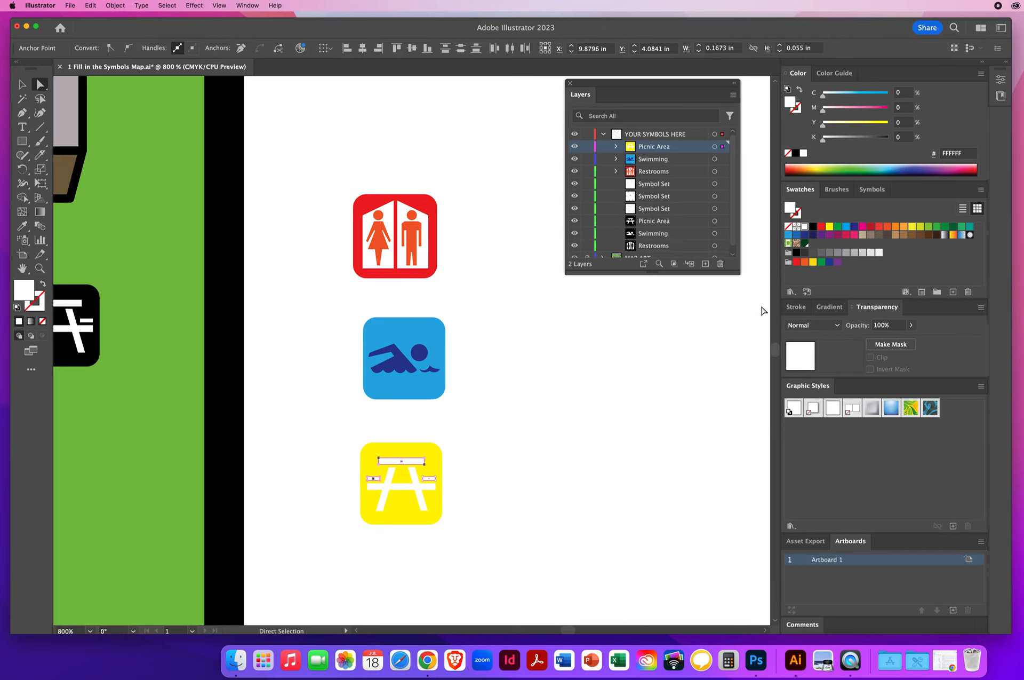
{"action": "left_click", "coordinate": [895, 236]}
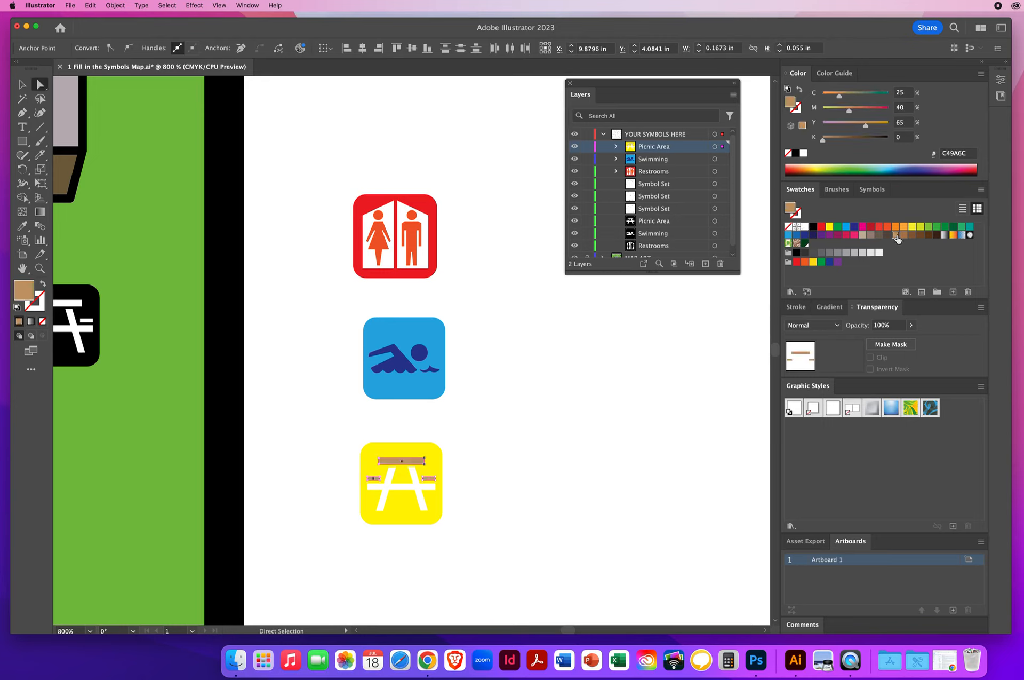
- Fill the picnic table's leg and crossbar shape with dark brown (754C29) and deselect
{"action": "left_click", "coordinate": [420, 501]}
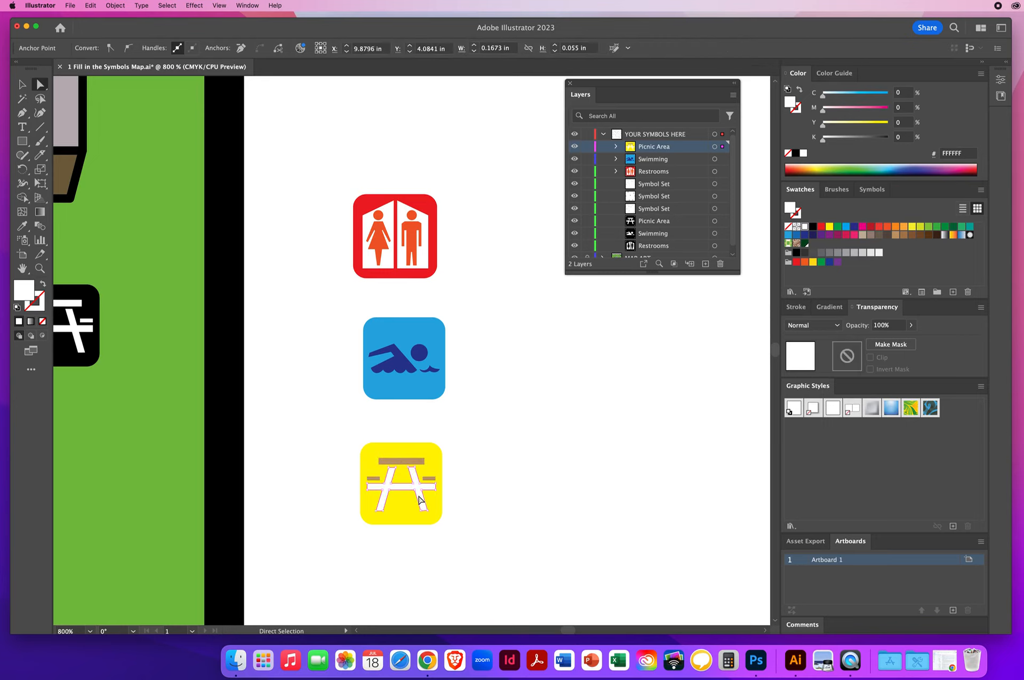
{"action": "left_click", "coordinate": [920, 235]}
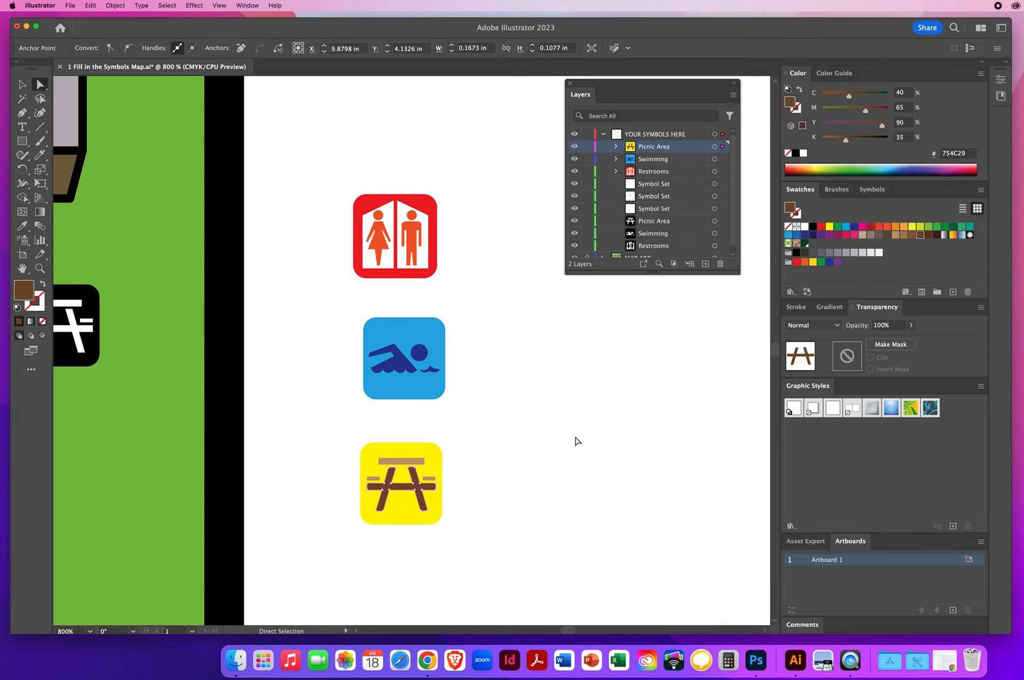
{"action": "left_click", "coordinate": [567, 452]}
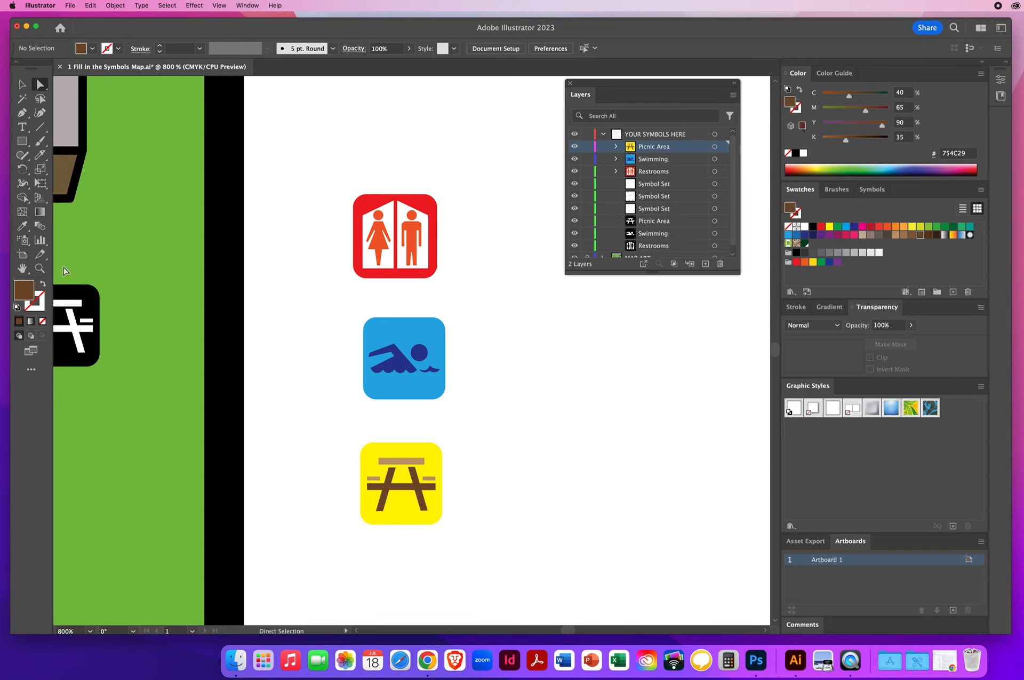
- Switch to the Selection tool, move the Layers panel away from the recolored symbols and make the YOUR SYMBOLS HERE layer active
{"action": "left_click", "coordinate": [40, 268]}
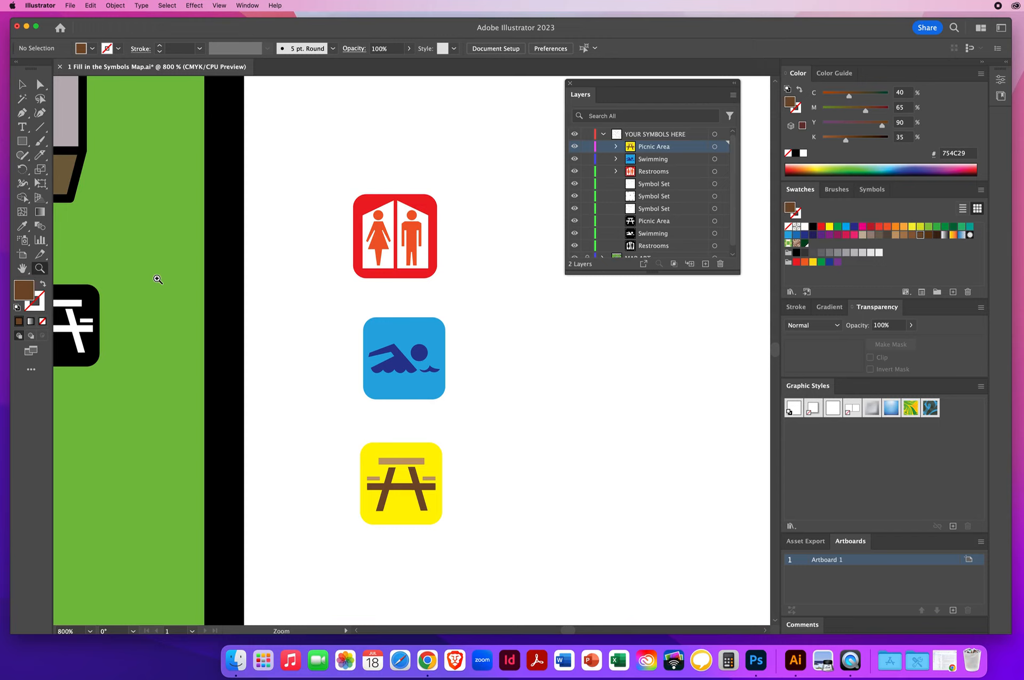
{"action": "left_click", "coordinate": [318, 326], "text": "alt"}
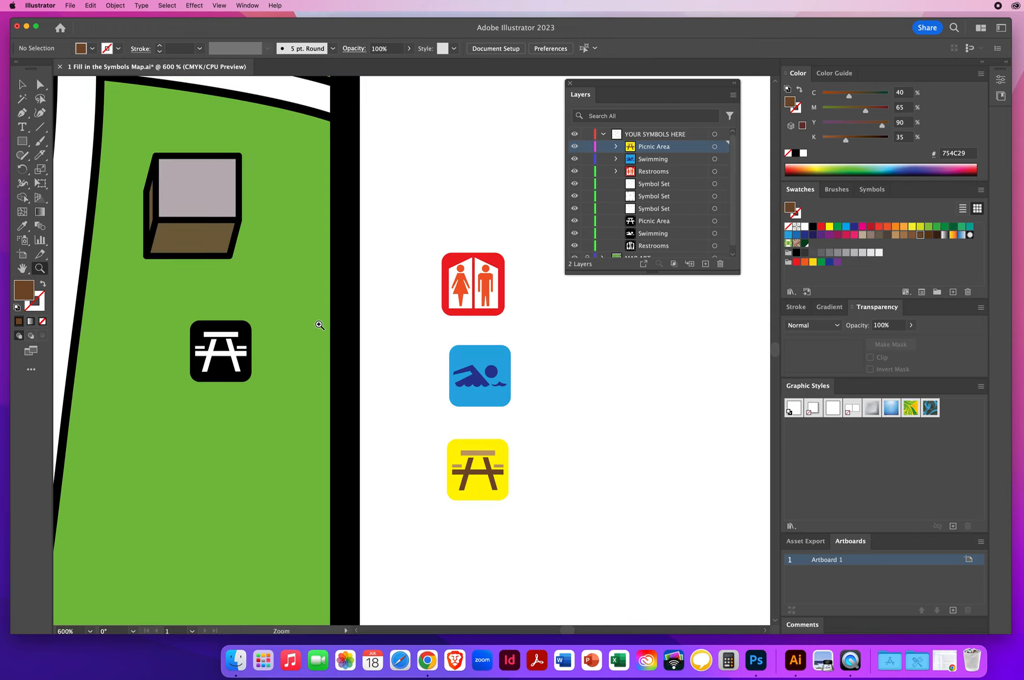
{"action": "key", "text": "super"}
{"action": "key", "text": "super+0"}
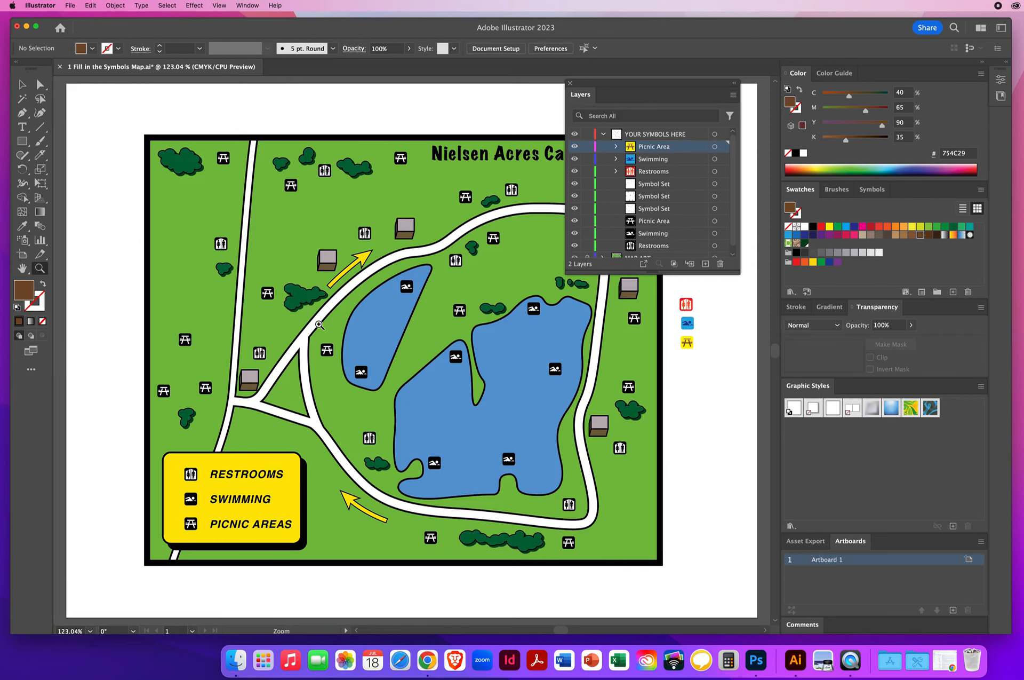
{"action": "left_click", "coordinate": [22, 84]}
{"action": "left_click_drag", "start_coordinate": [607, 91], "coordinate": [421, 90]}
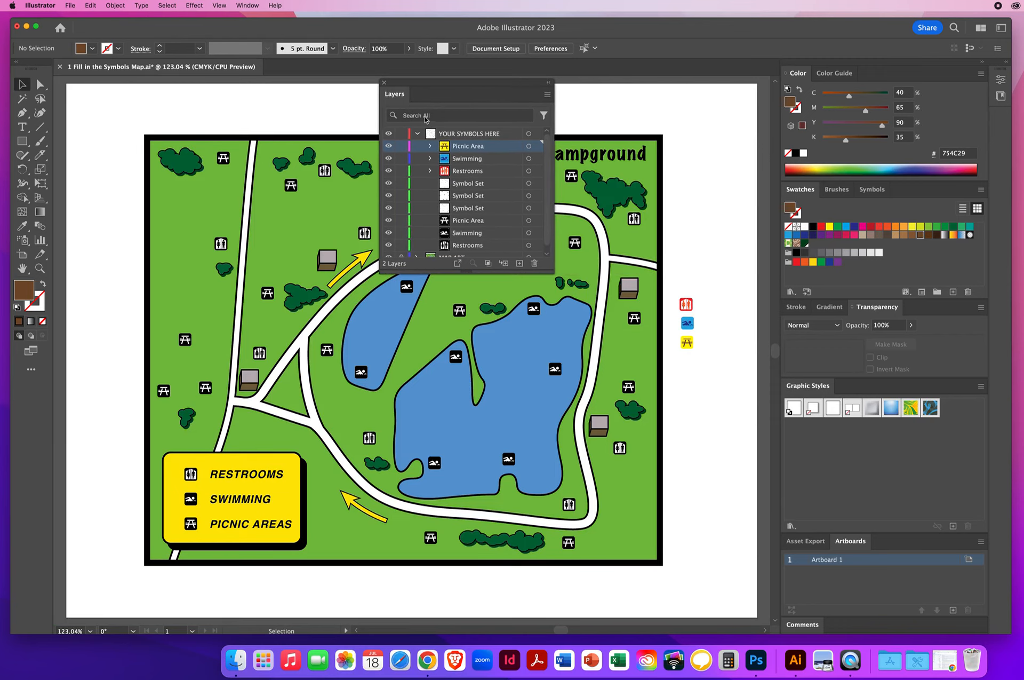
{"action": "left_click", "coordinate": [465, 134]}
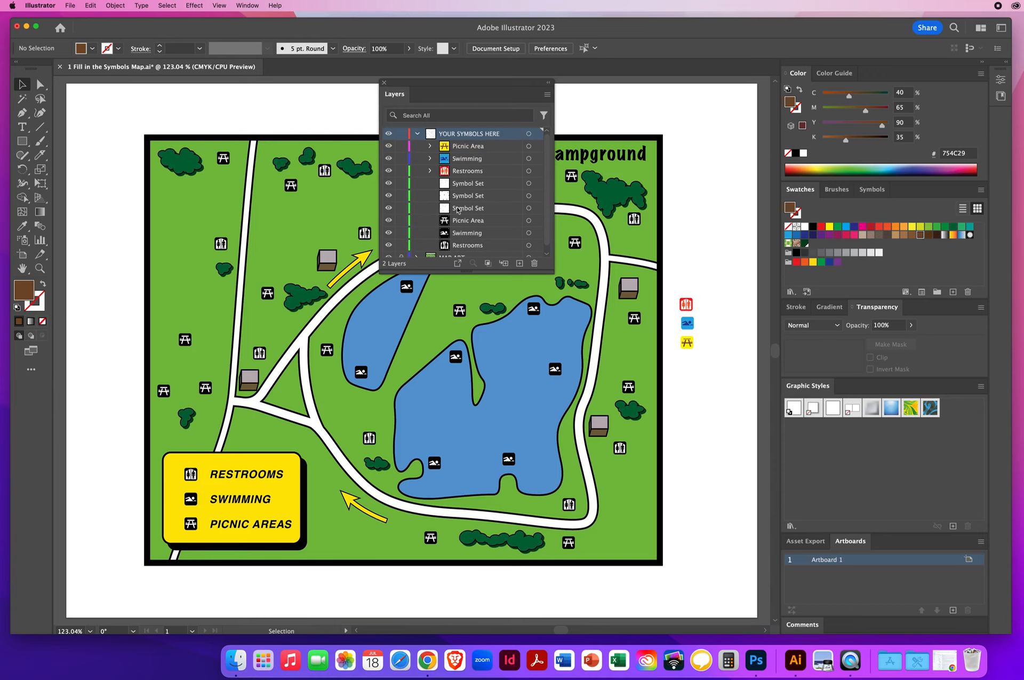
- Collapse the YOUR SYMBOLS HERE layer, show the Symbols panel and move the Layers panel clear of it and the recolored artwork
{"action": "left_click", "coordinate": [418, 134]}
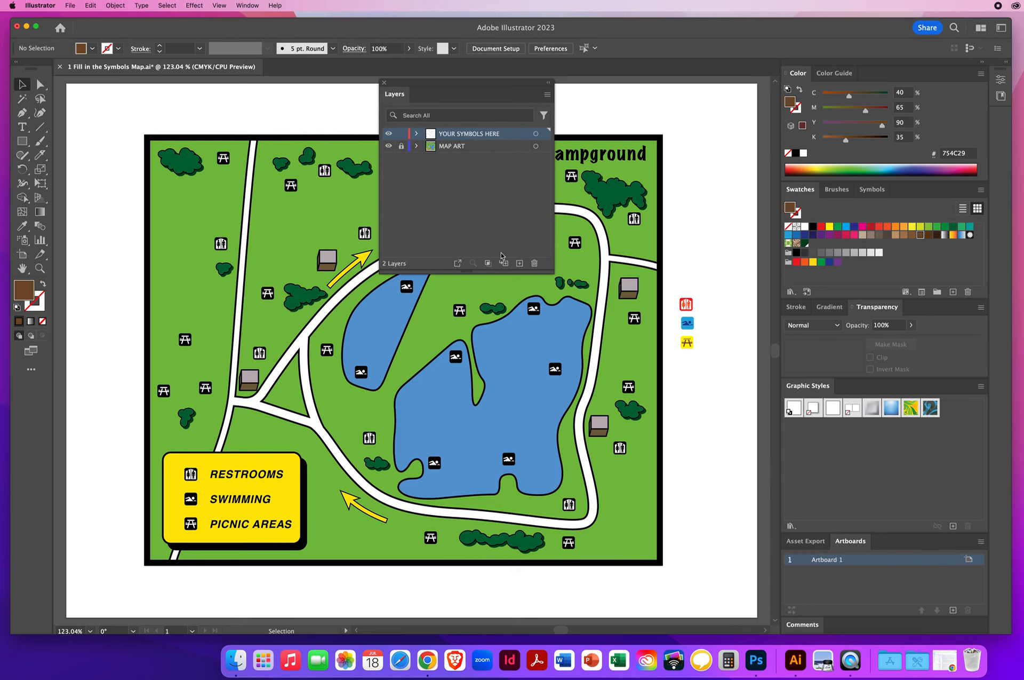
{"action": "left_click_drag", "start_coordinate": [404, 85], "coordinate": [658, 83]}
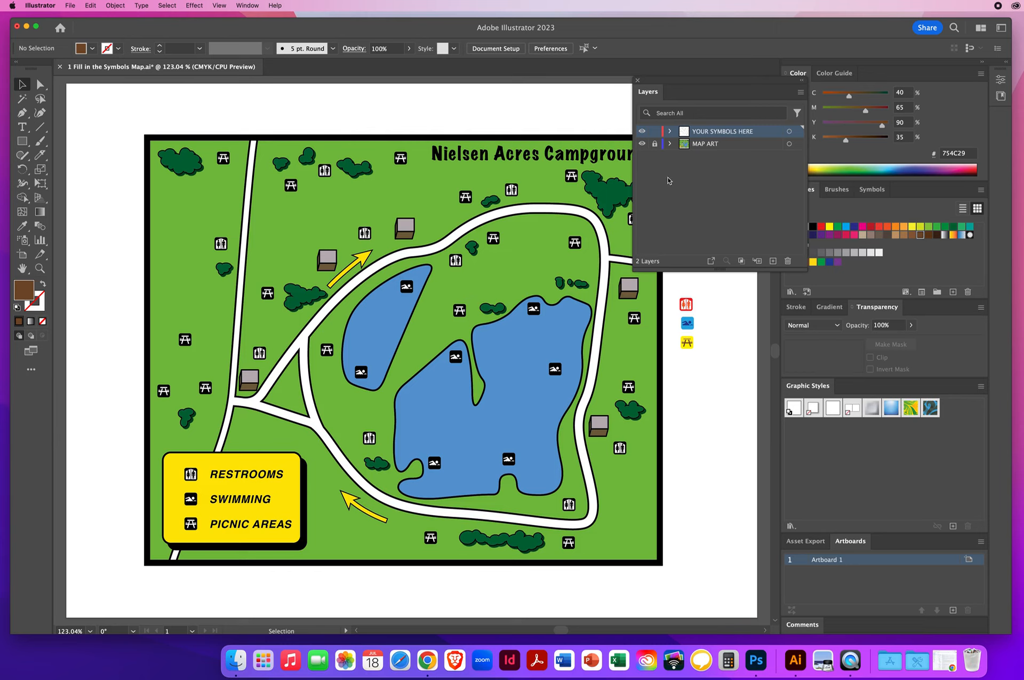
{"action": "left_click", "coordinate": [870, 190]}
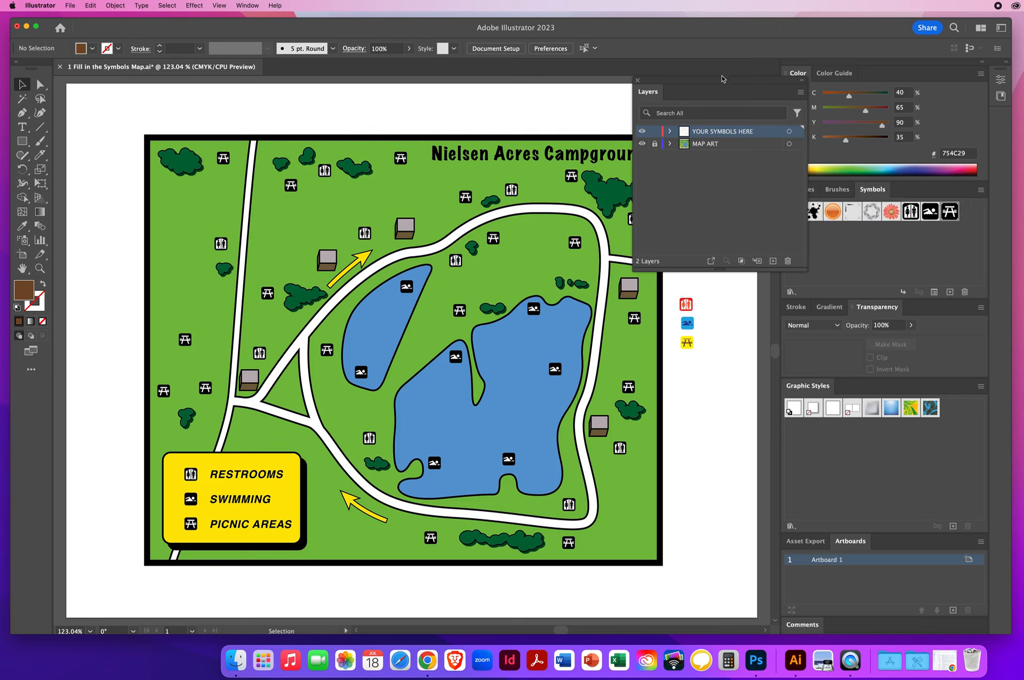
{"action": "left_click_drag", "start_coordinate": [718, 84], "coordinate": [165, 102]}
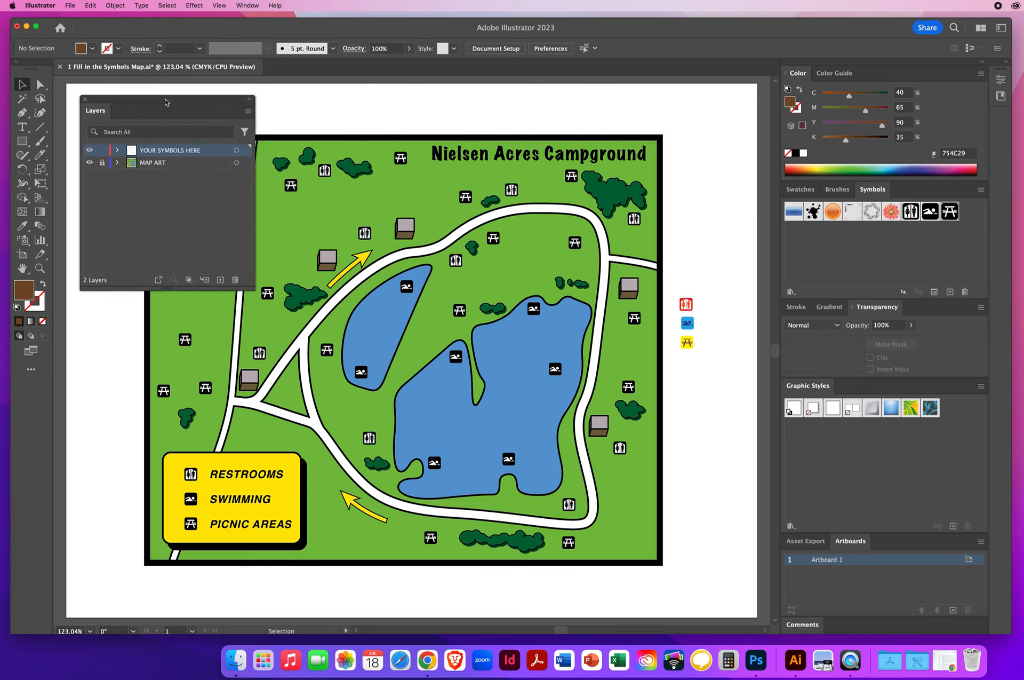
- Redefine the Restrooms symbol with the red recolored artwork and delete the leftover instance beside the map
{"action": "left_click", "coordinate": [689, 303]}
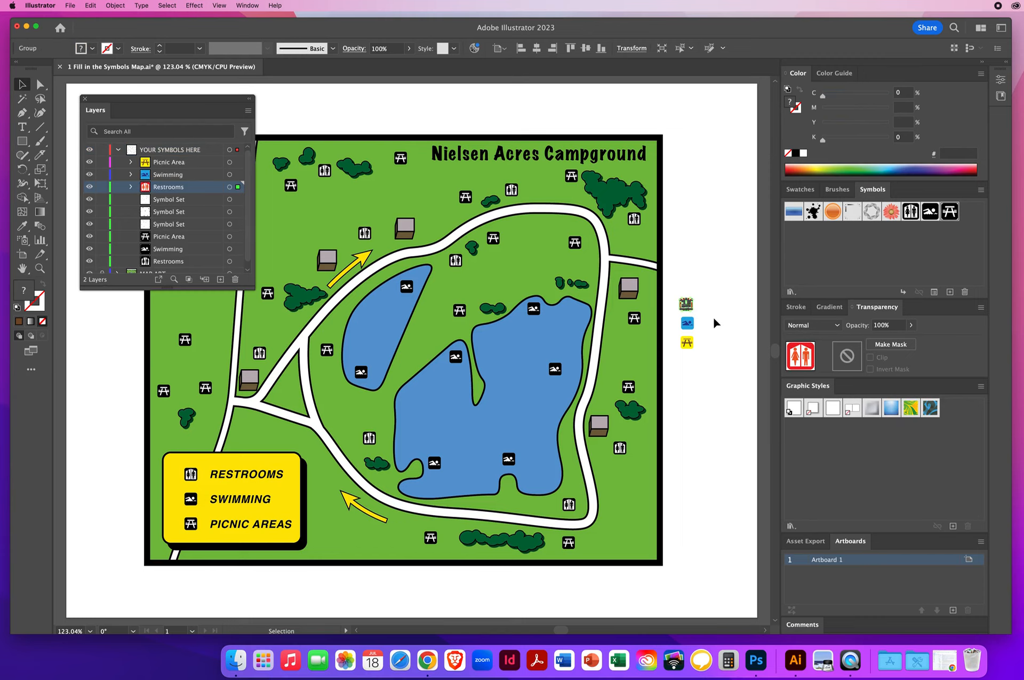
{"action": "left_click_drag", "start_coordinate": [695, 299], "coordinate": [911, 212]}
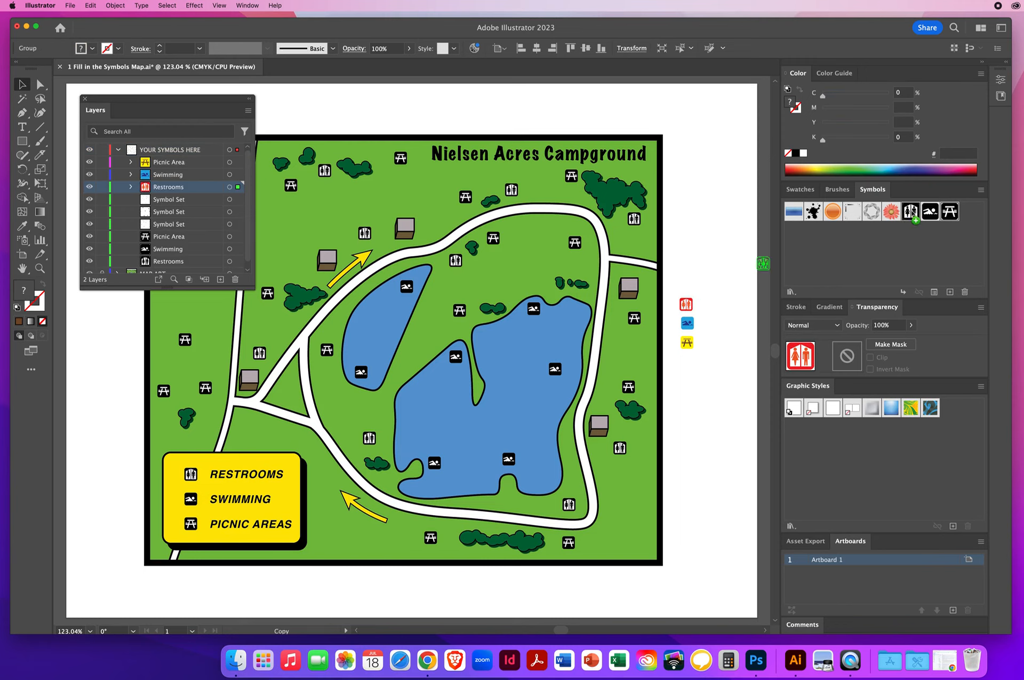
{"action": "left_click_drag", "start_coordinate": [912, 212], "coordinate": [912, 213]}
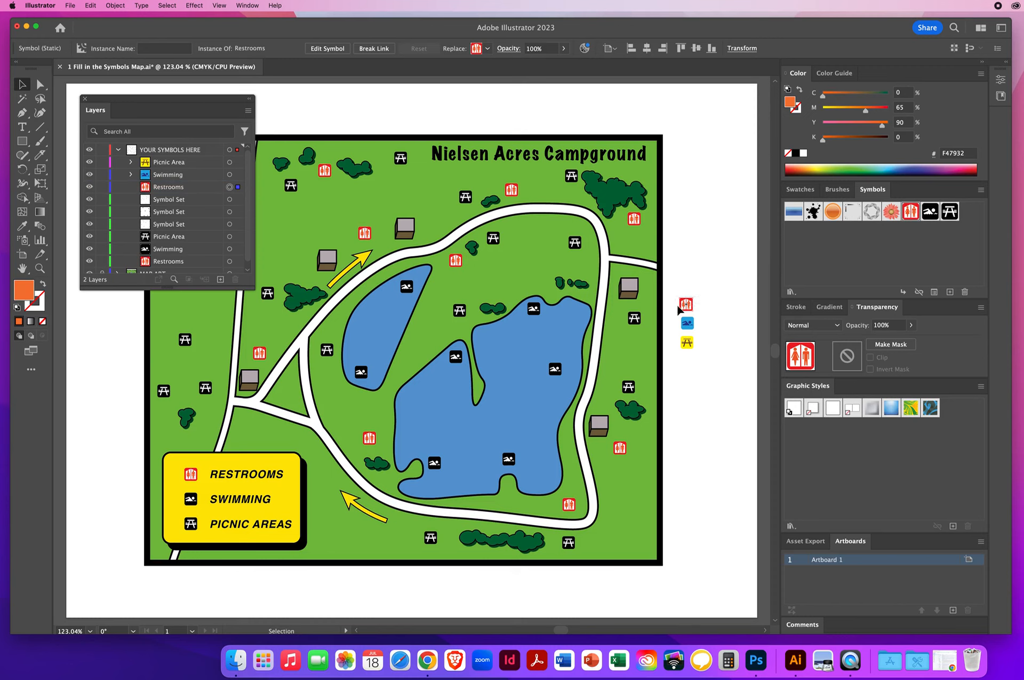
{"action": "key", "text": "Delete"}
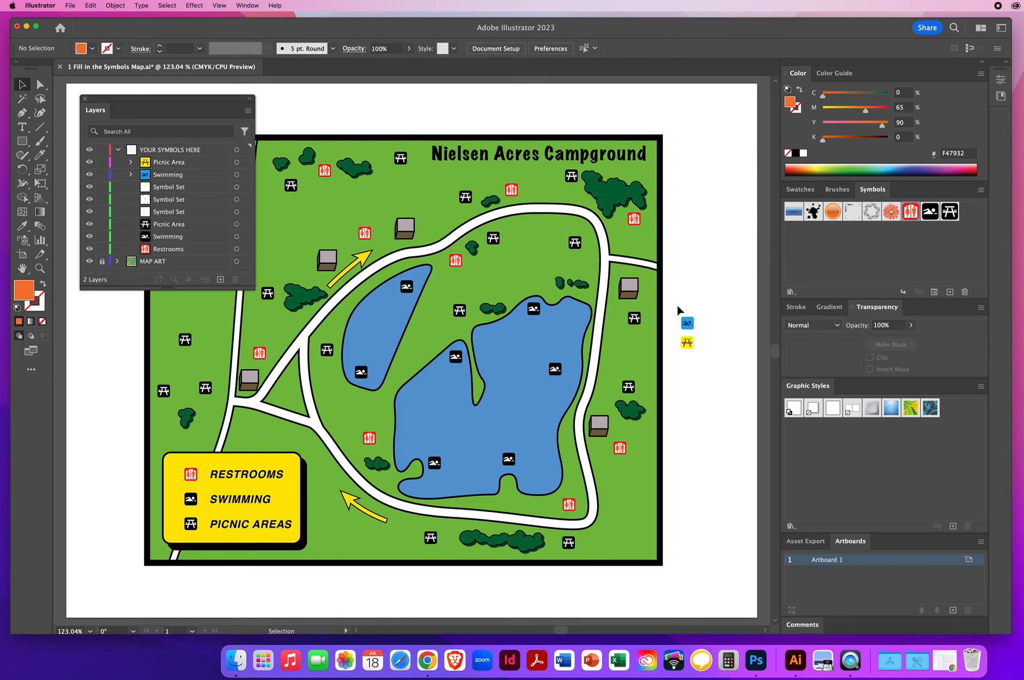
- Try redefining the Swimming symbol with the light blue background artwork, and undo that redefinition
{"action": "left_click", "coordinate": [685, 327]}
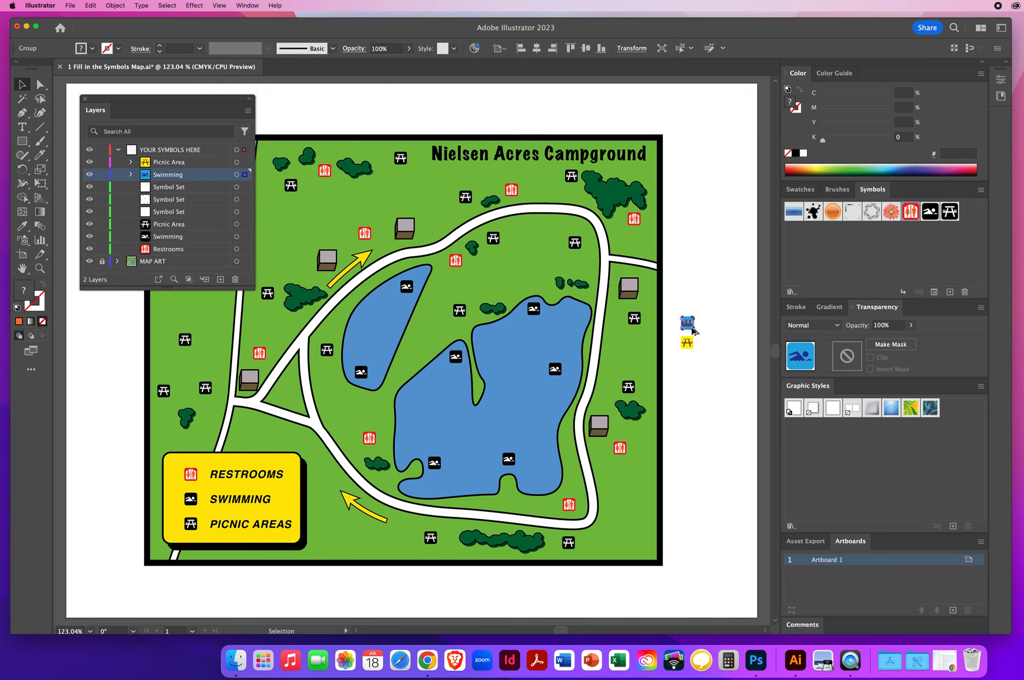
{"action": "left_click_drag", "start_coordinate": [703, 318], "coordinate": [929, 215]}
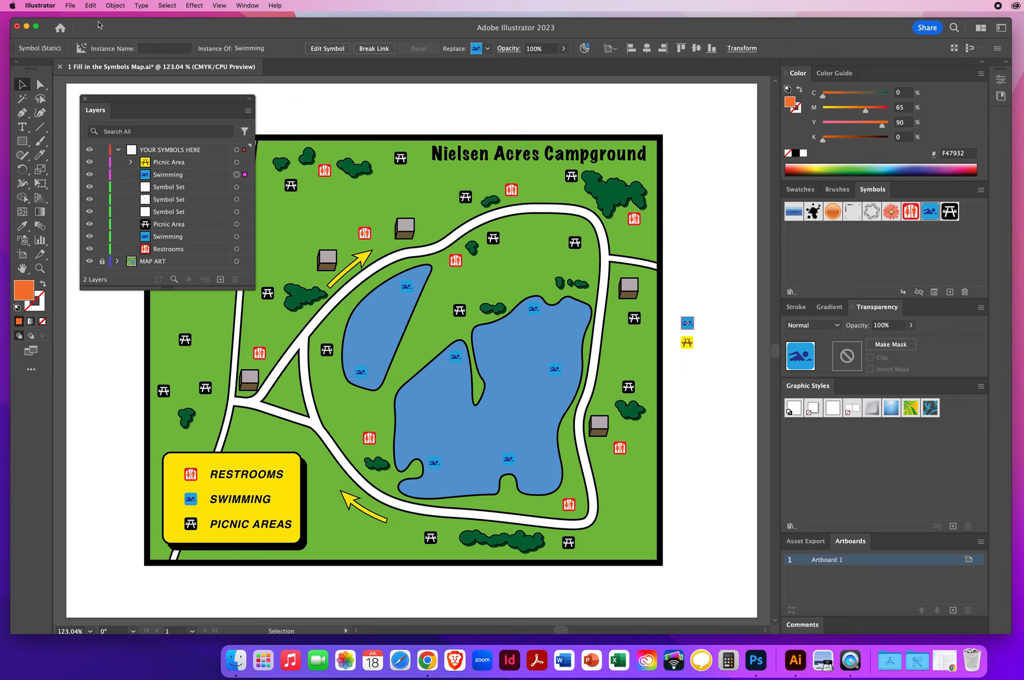
{"action": "left_click", "coordinate": [90, 5]}
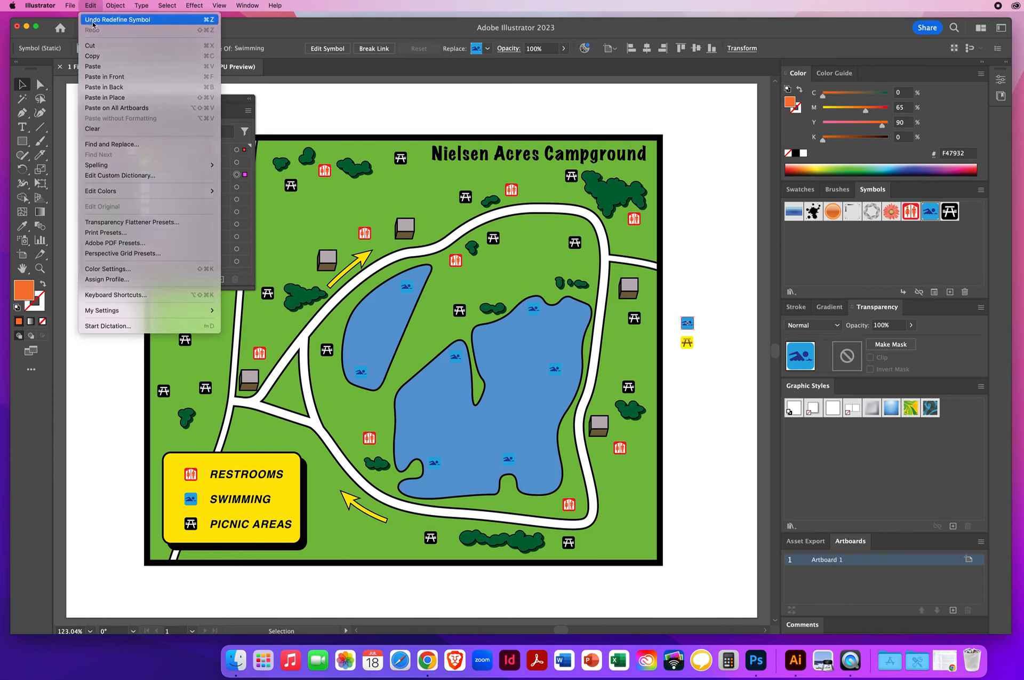
{"action": "left_click", "coordinate": [94, 19]}
- Directly select the Swimming artwork's background square and fill it with dark blue (36479D)
{"action": "left_click", "coordinate": [40, 84]}
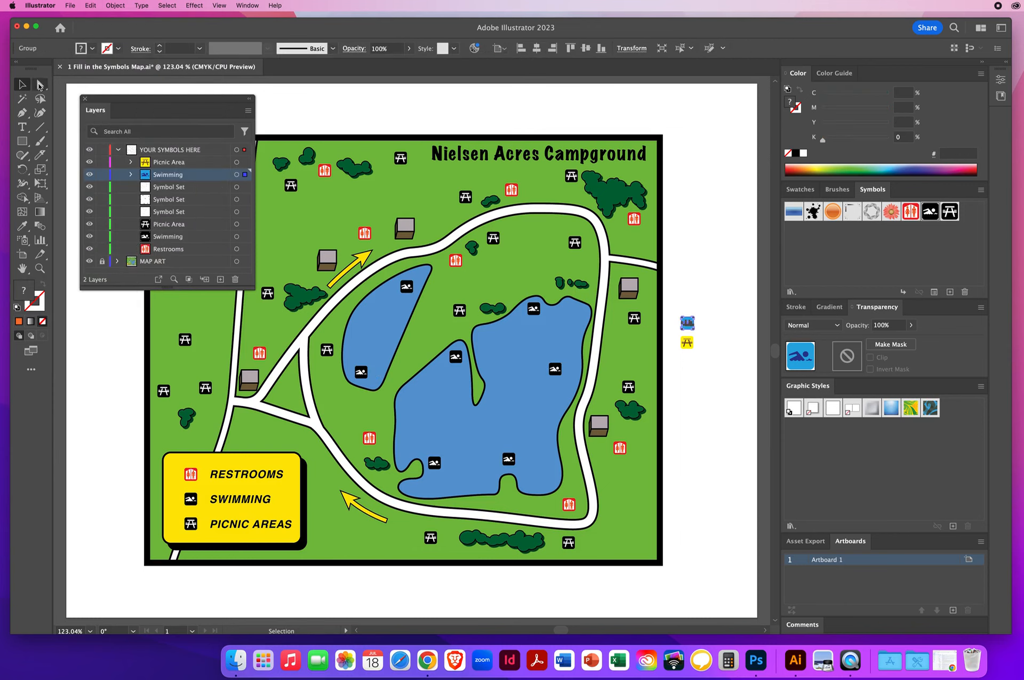
{"action": "left_click", "coordinate": [721, 269]}
{"action": "left_click", "coordinate": [693, 331]}
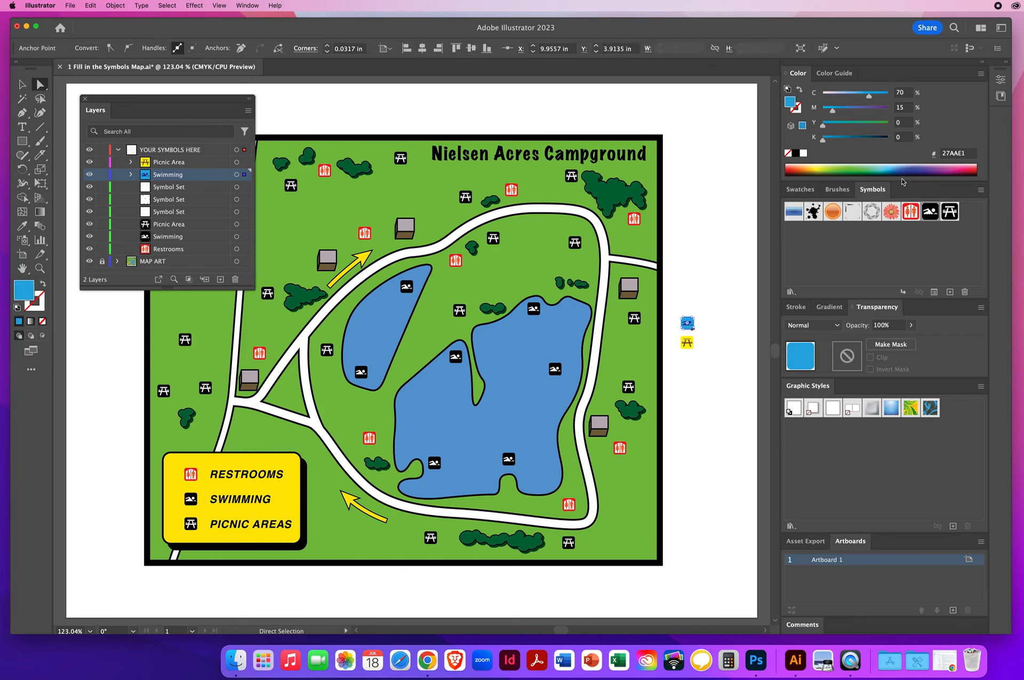
{"action": "left_click", "coordinate": [916, 164]}
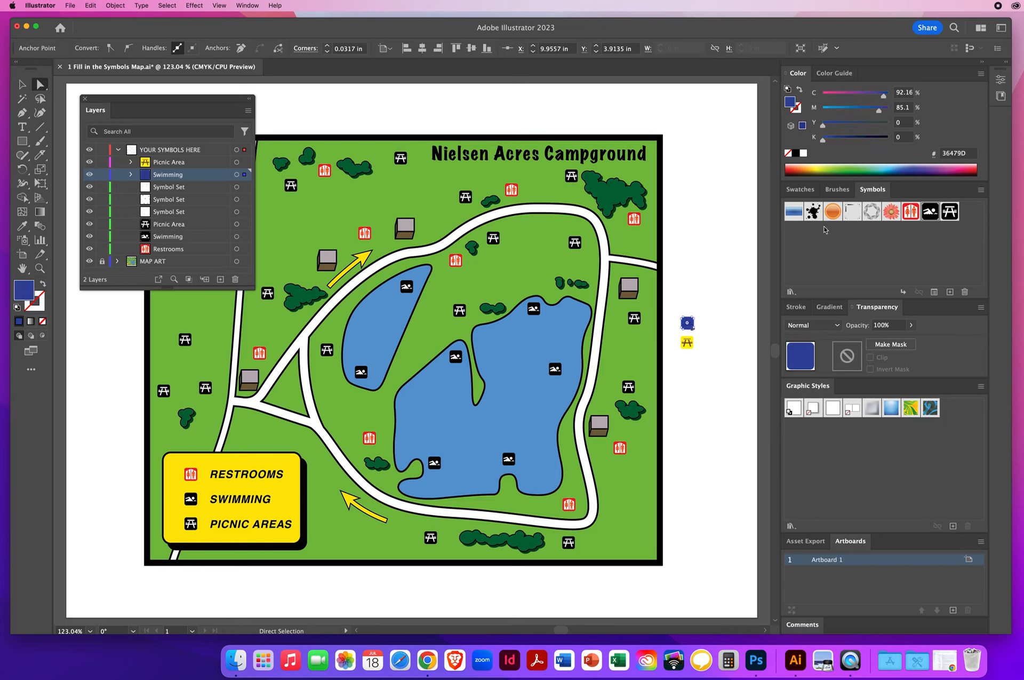
- Recolor the swimmer figure and wave shapes of the Swimming artwork light blue (A6DFF8) and deselect
{"action": "left_click", "coordinate": [40, 269]}
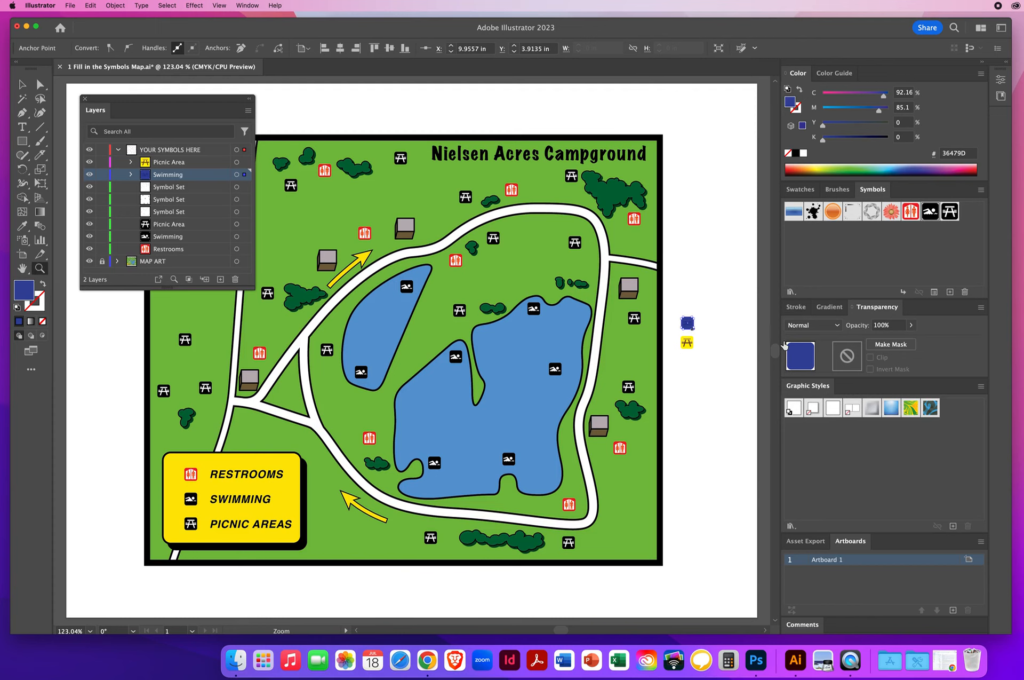
{"action": "left_click", "coordinate": [693, 331]}
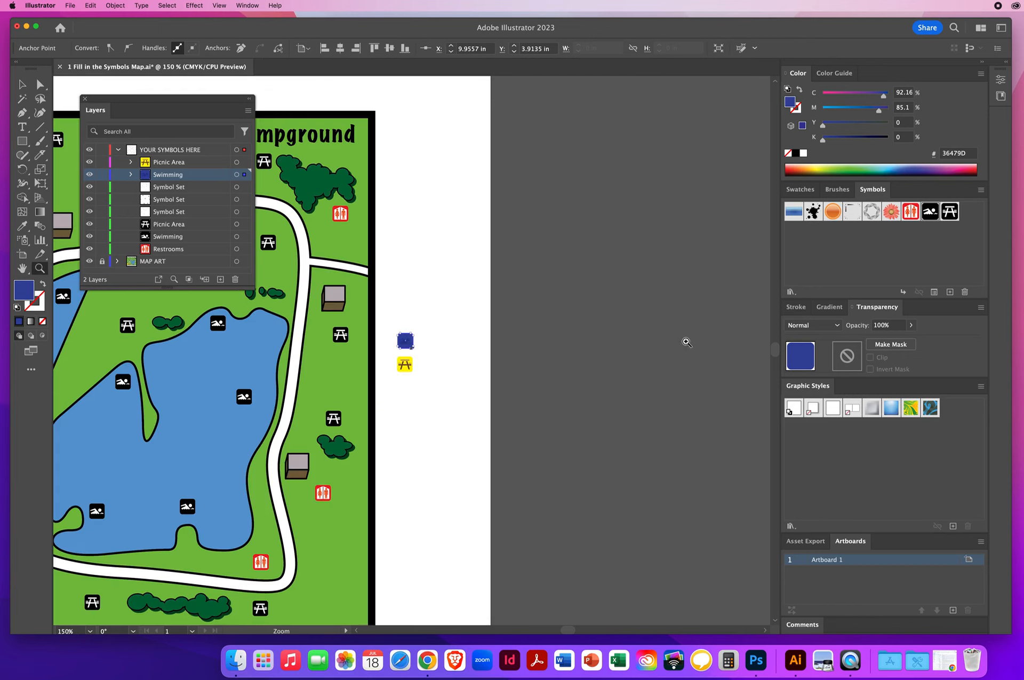
{"action": "left_click", "coordinate": [405, 342]}
{"action": "left_click", "coordinate": [383, 338]}
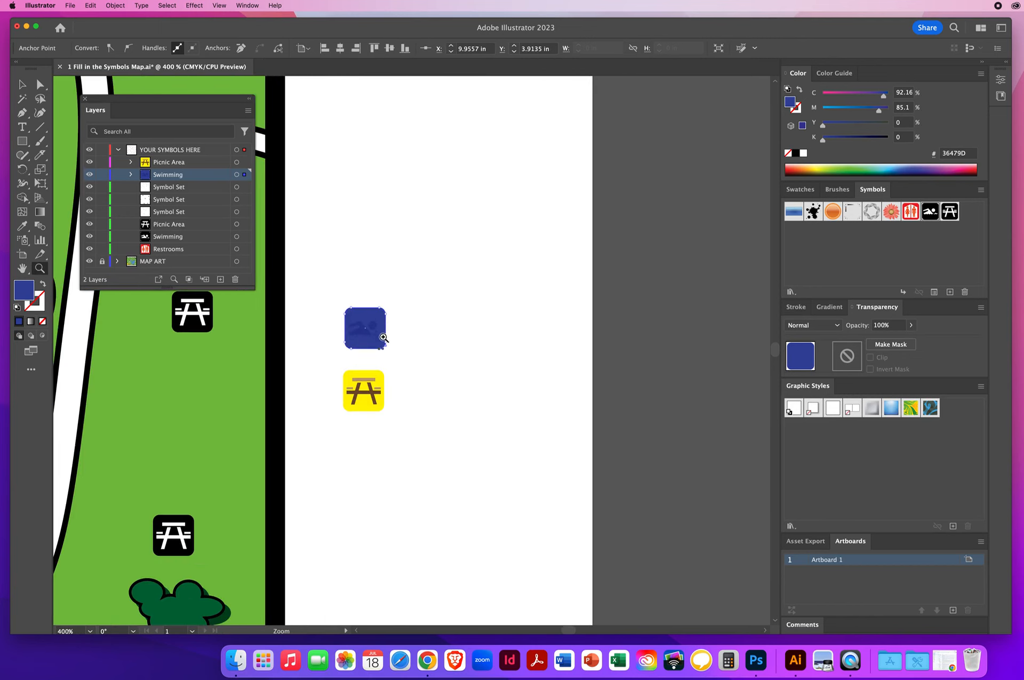
{"action": "left_click", "coordinate": [393, 320]}
{"action": "key", "text": "a"}
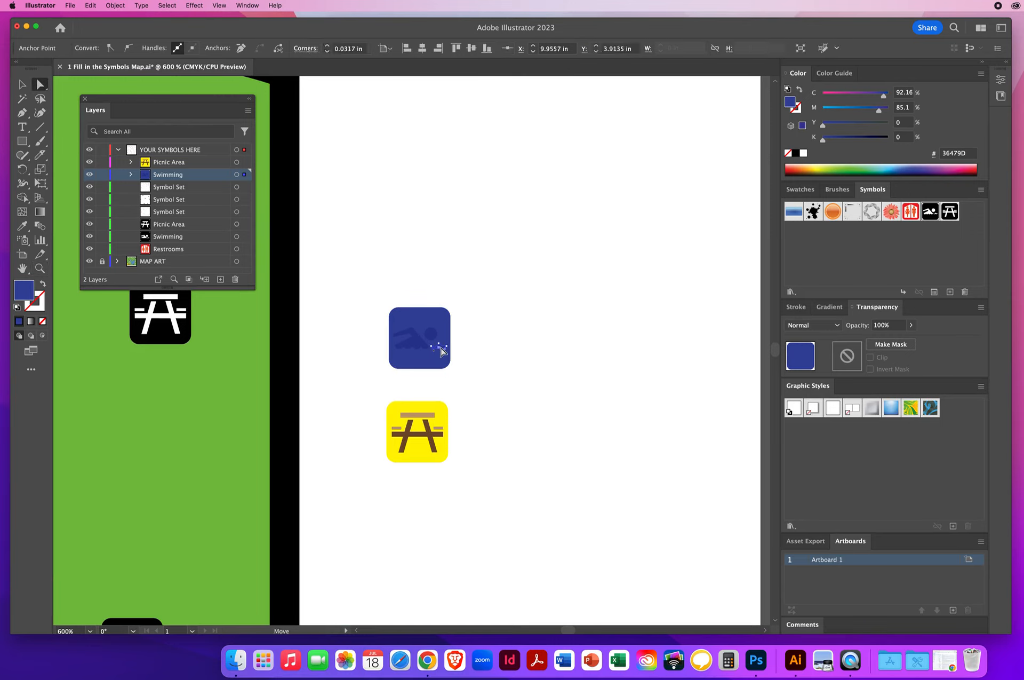
{"action": "left_click", "coordinate": [435, 342]}
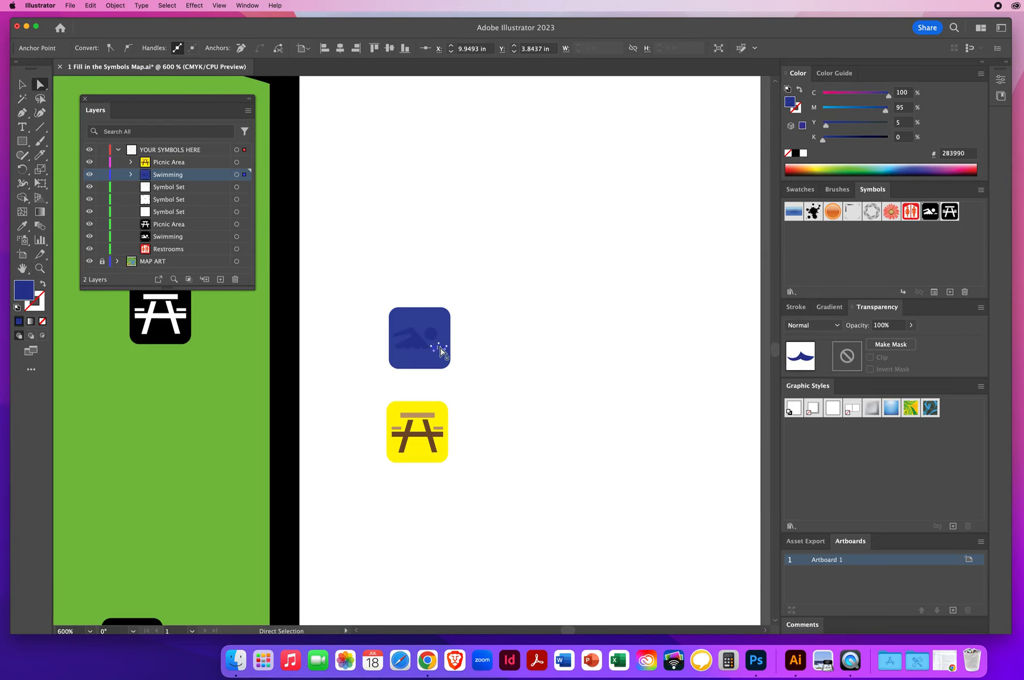
{"action": "left_click", "coordinate": [414, 346]}
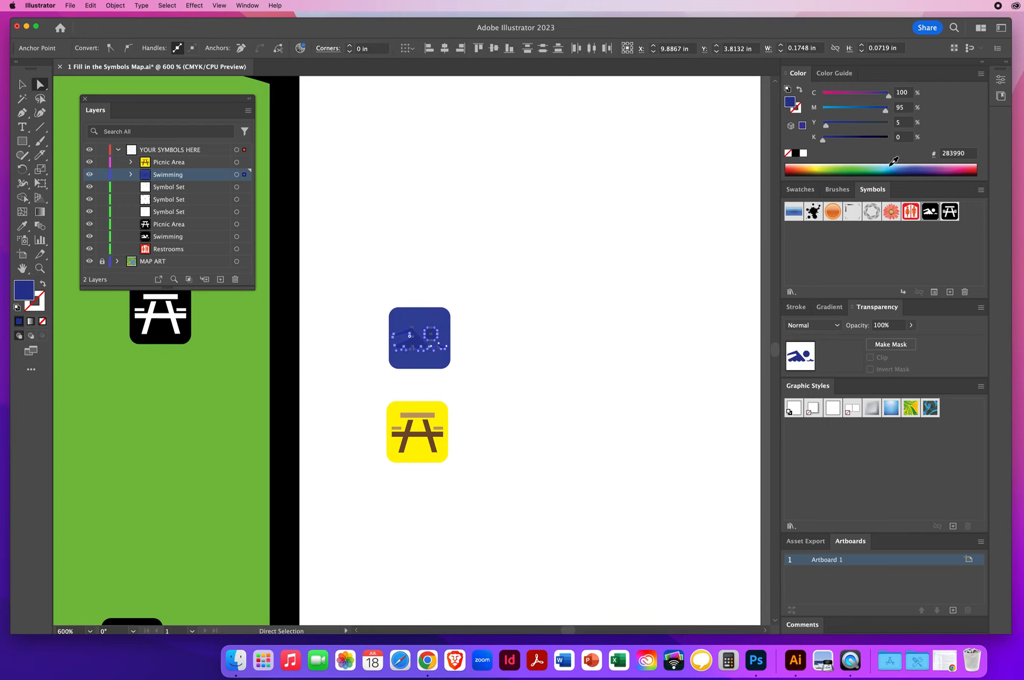
{"action": "left_click_drag", "start_coordinate": [894, 161], "coordinate": [894, 160]}
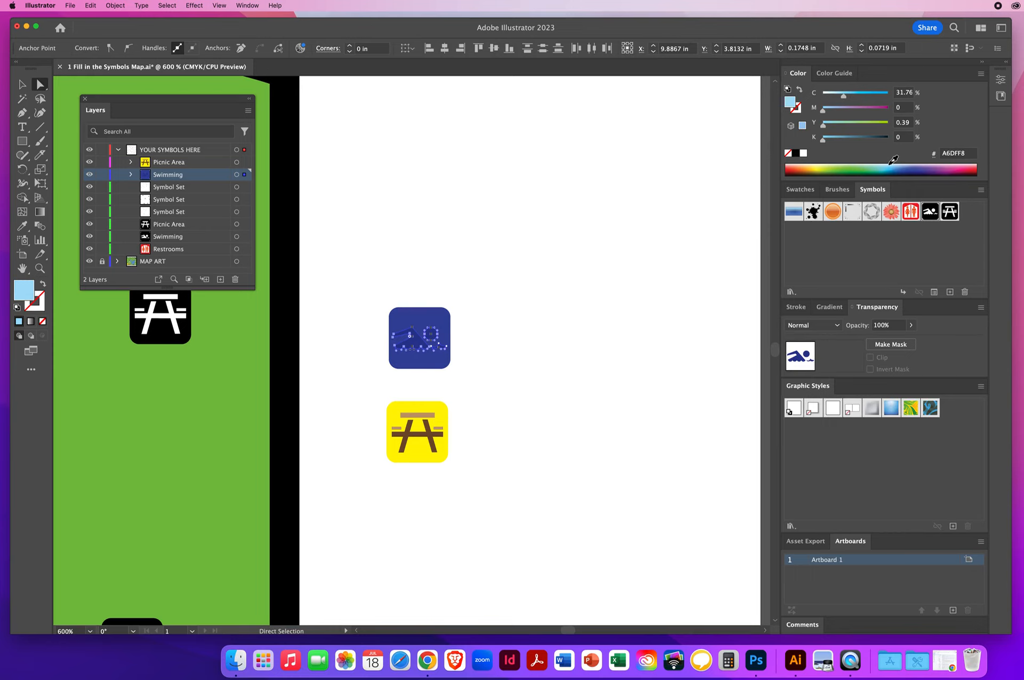
{"action": "left_click", "coordinate": [520, 273]}
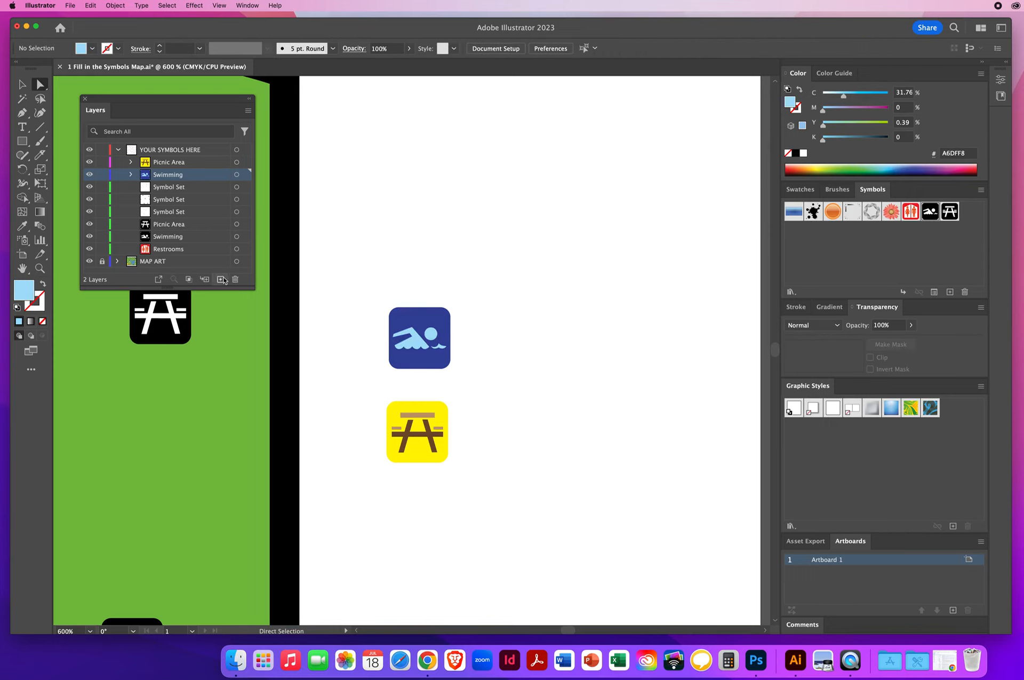
- Redefine the Swimming symbol with the dark blue recolored artwork and delete the leftover instance beside the map
{"action": "key", "text": "super+0"}
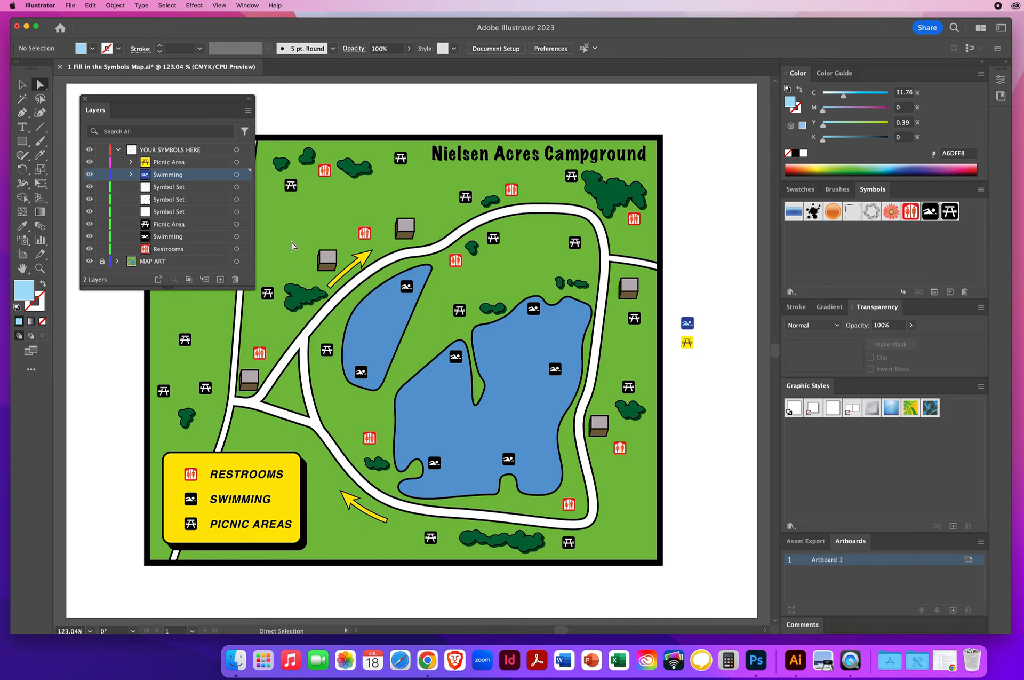
{"action": "left_click", "coordinate": [22, 84]}
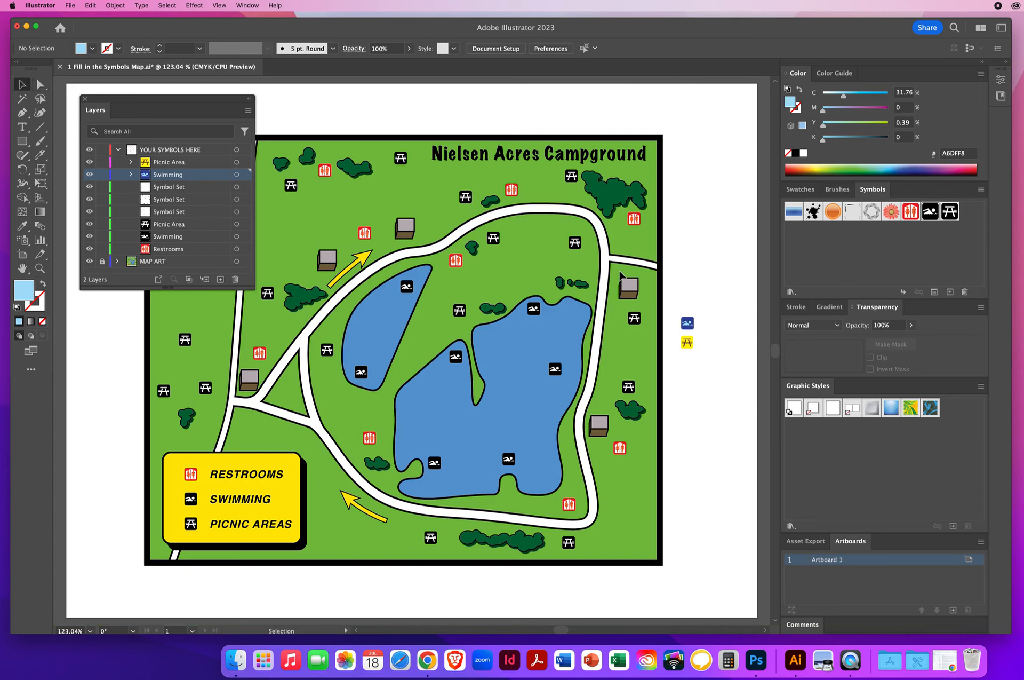
{"action": "left_click", "coordinate": [688, 327]}
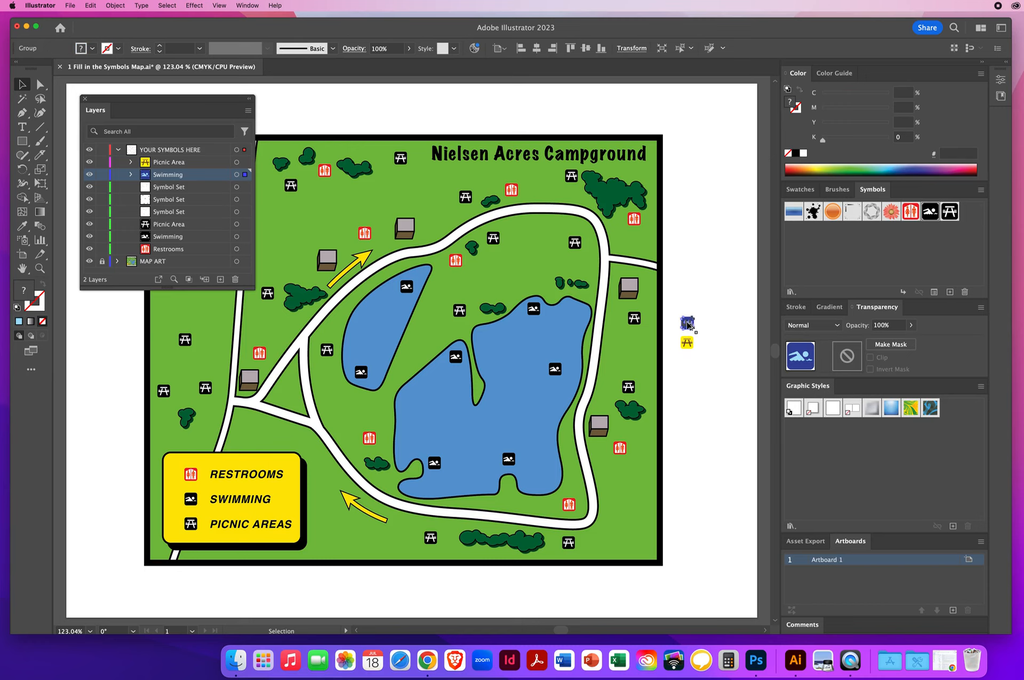
{"action": "left_click_drag", "start_coordinate": [688, 323], "coordinate": [752, 286]}
{"action": "left_click_drag", "start_coordinate": [930, 214], "coordinate": [930, 214]}
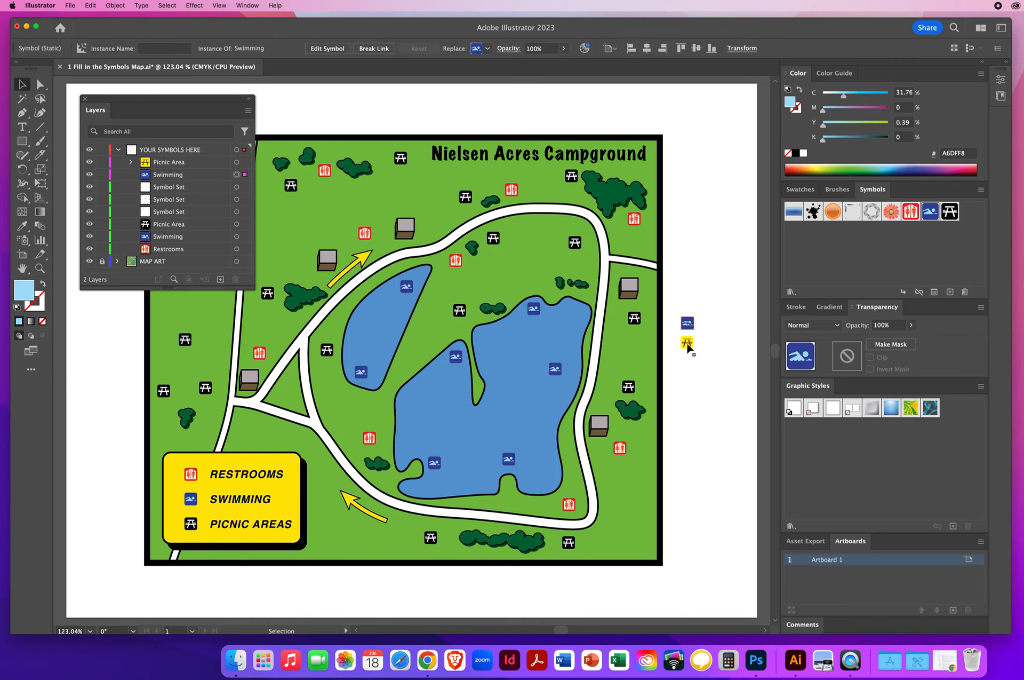
{"action": "key", "text": "Delete"}
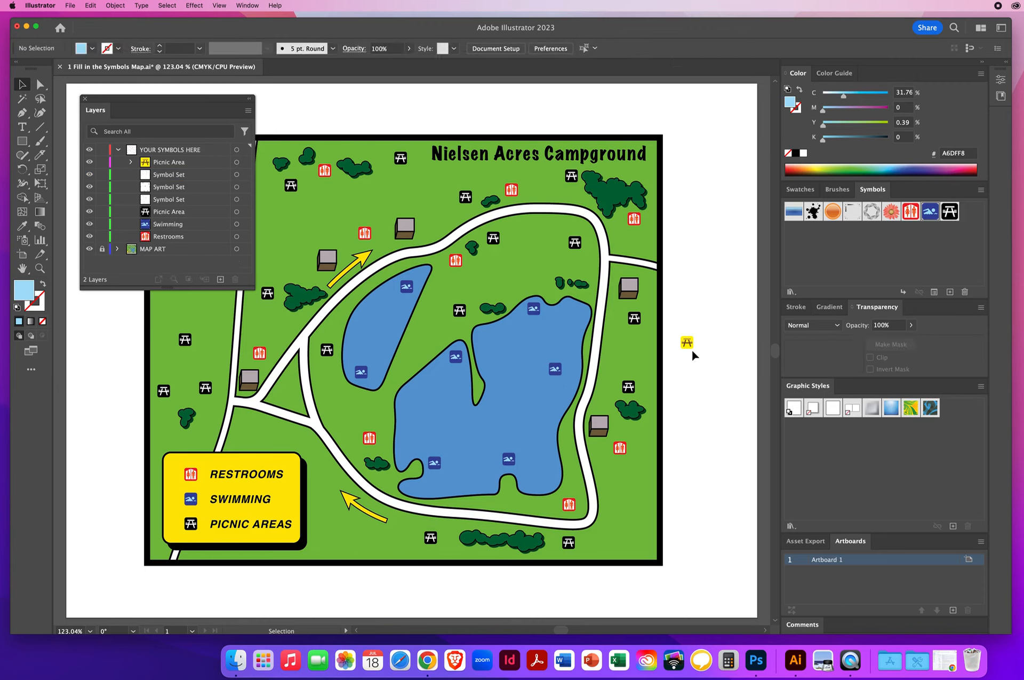
- Redefine the Picnic Area symbol with the yellow recolored artwork and delete the leftover instance beside the map
{"action": "left_click_drag", "start_coordinate": [704, 329], "coordinate": [674, 361]}
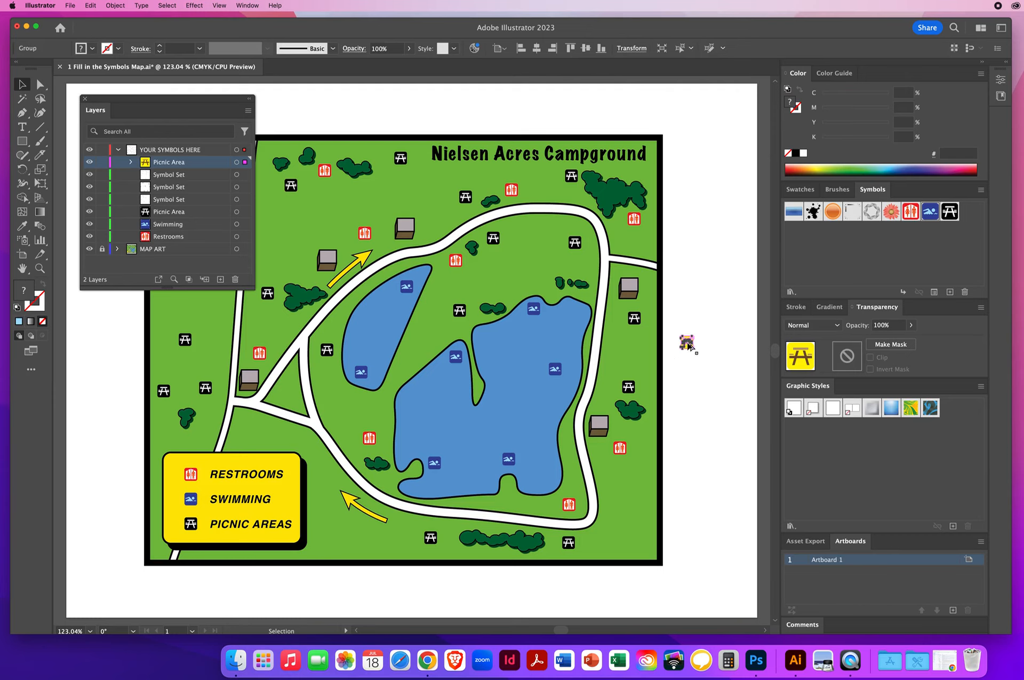
{"action": "left_click_drag", "start_coordinate": [688, 344], "coordinate": [951, 214]}
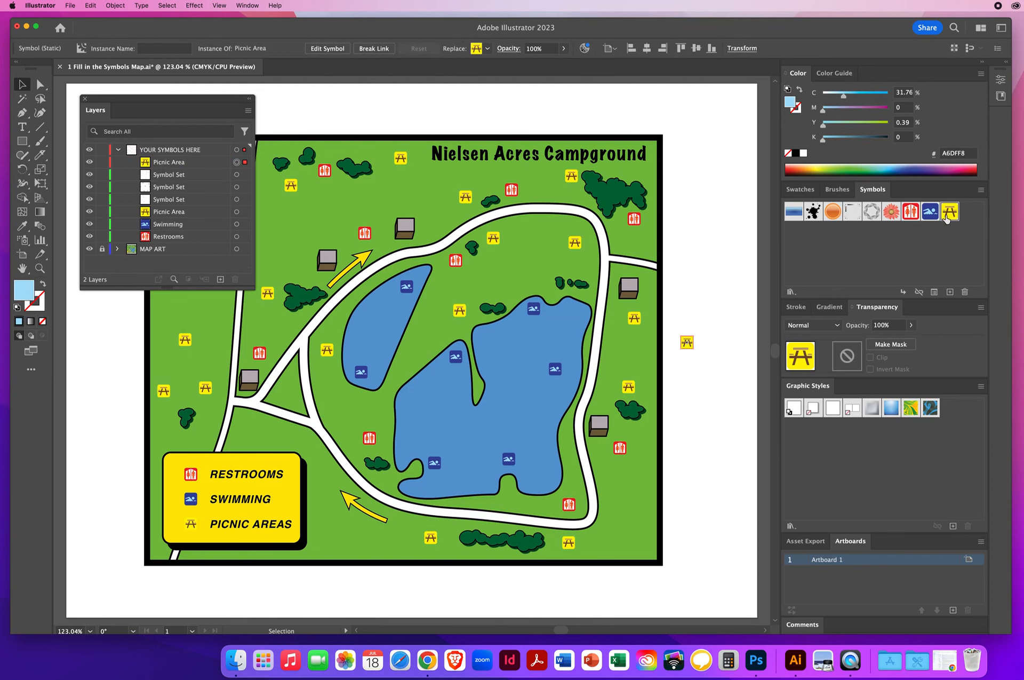
{"action": "key", "text": "Delete"}
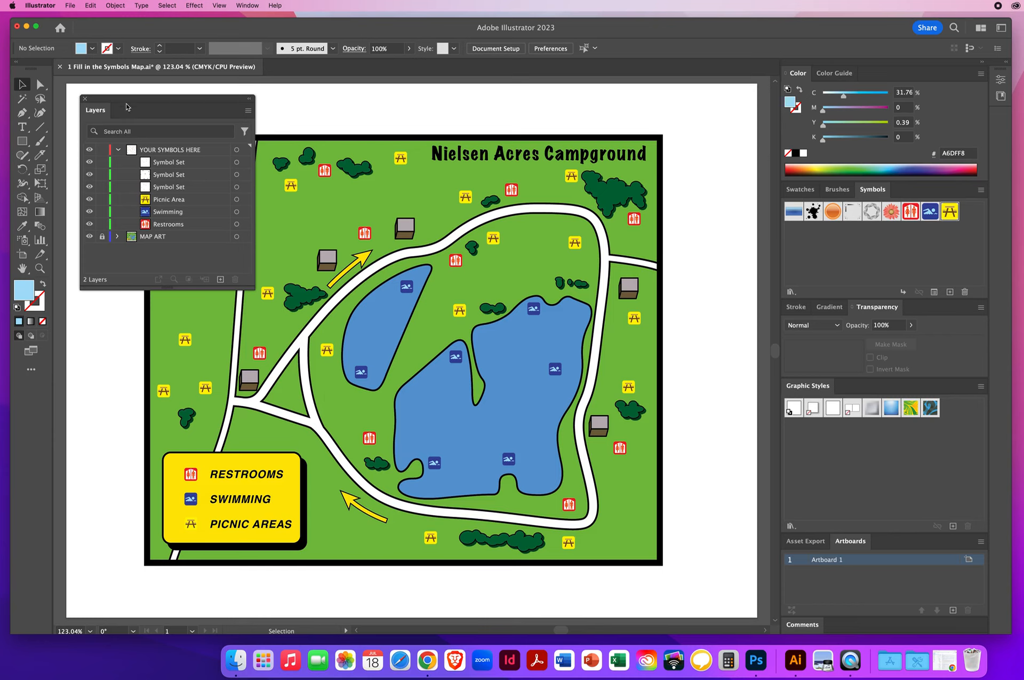
- Collapse the YOUR SYMBOLS HERE layer and move the Layers panel away from the map's upper-left corner and title
{"action": "left_click", "coordinate": [119, 150]}
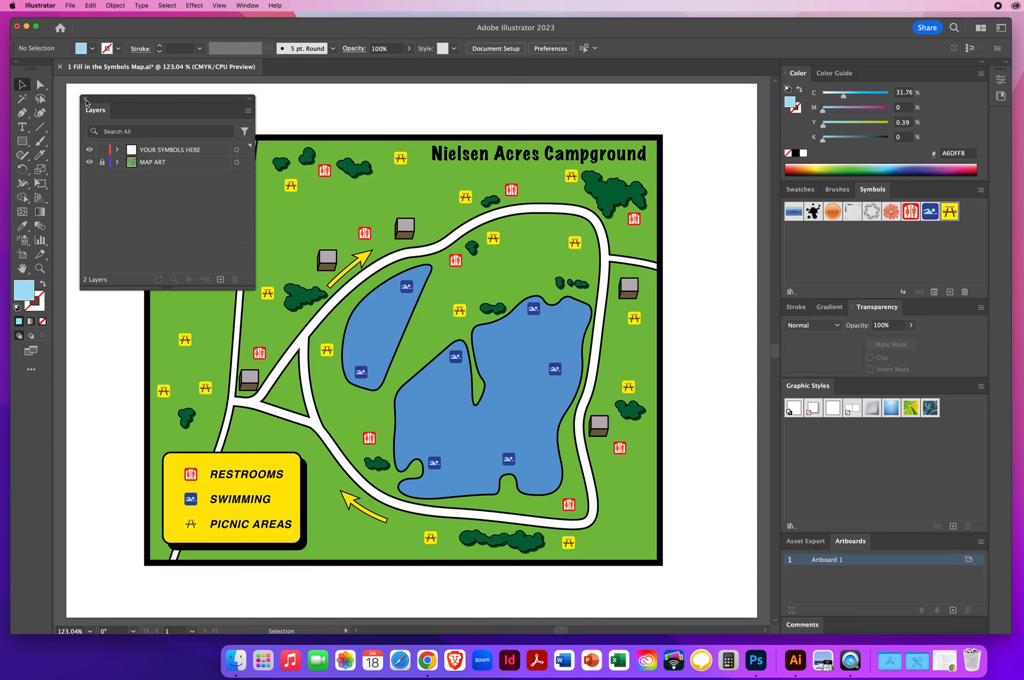
{"action": "left_click_drag", "start_coordinate": [98, 101], "coordinate": [586, 102]}
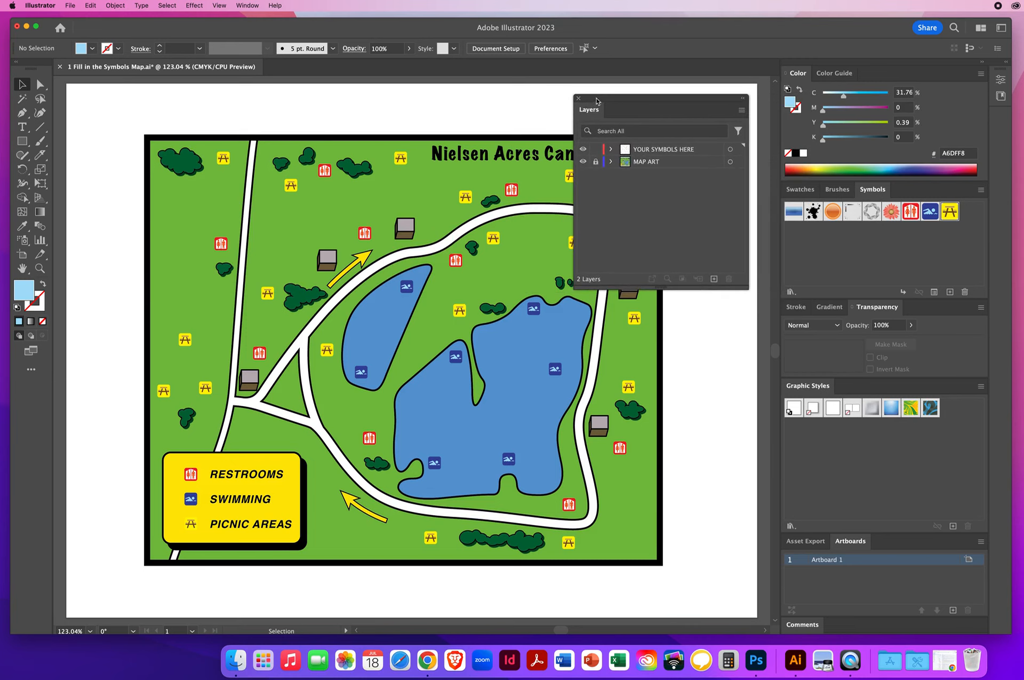
{"action": "left_click_drag", "start_coordinate": [599, 101], "coordinate": [589, 190]}
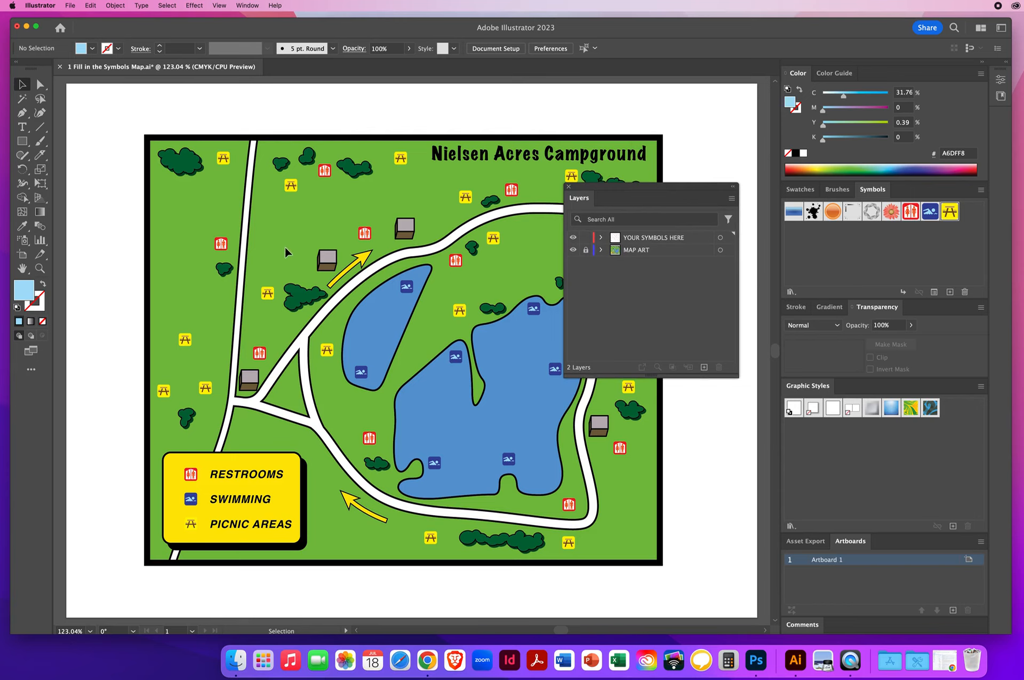
- Save the map to the Desktop as an Illustrator (ai) file named with the author's name plus SymbolsMap, accepting the Illustrator 2020 options
{"action": "left_click", "coordinate": [72, 6]}
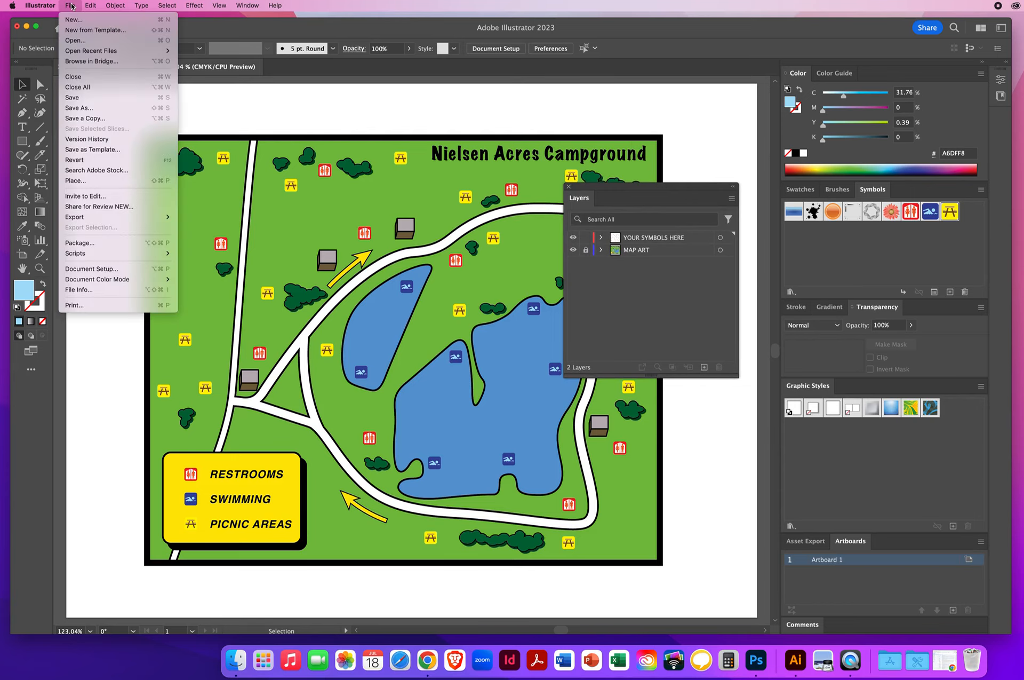
{"action": "left_click", "coordinate": [80, 108]}
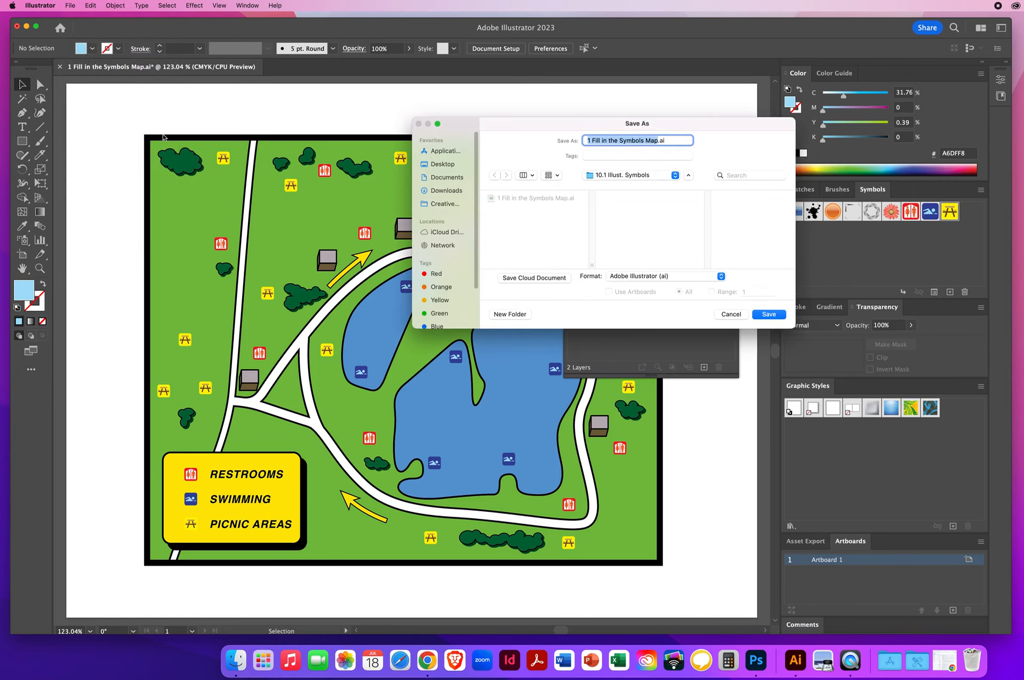
{"action": "type", "text": "NielsenChrisSymbolsMap"}
{"action": "left_click", "coordinate": [444, 164]}
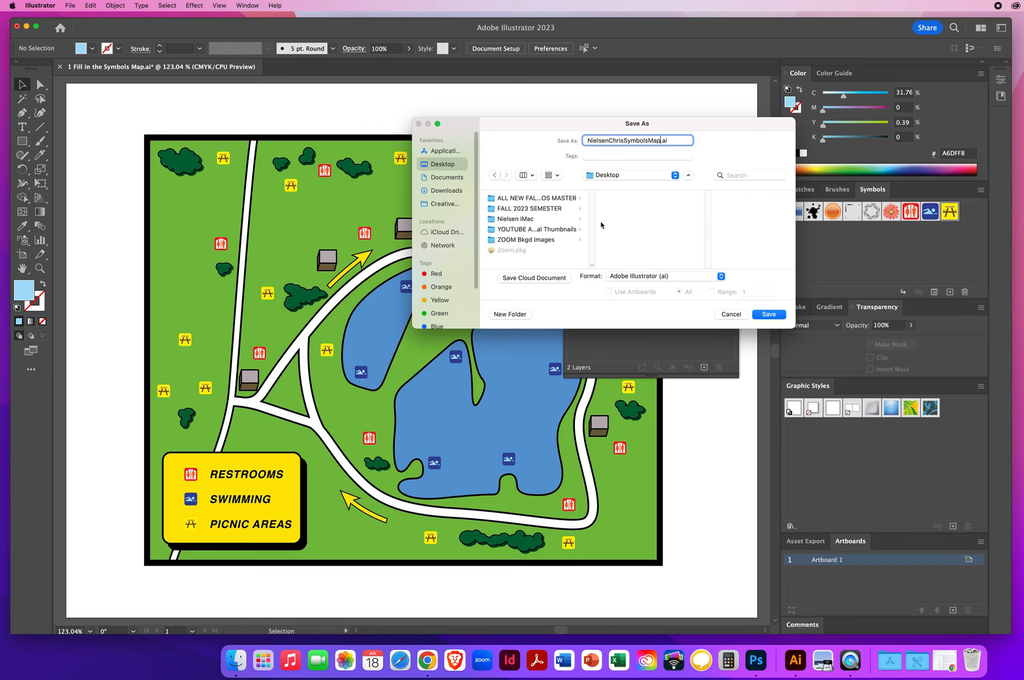
{"action": "left_click", "coordinate": [760, 315]}
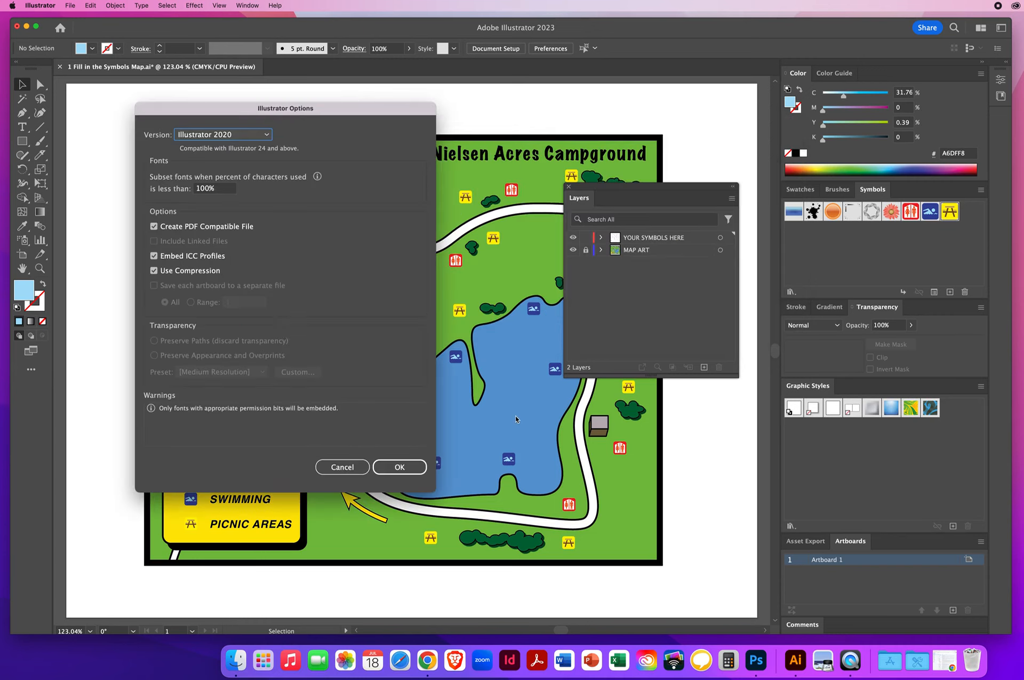
{"action": "left_click", "coordinate": [400, 469]}
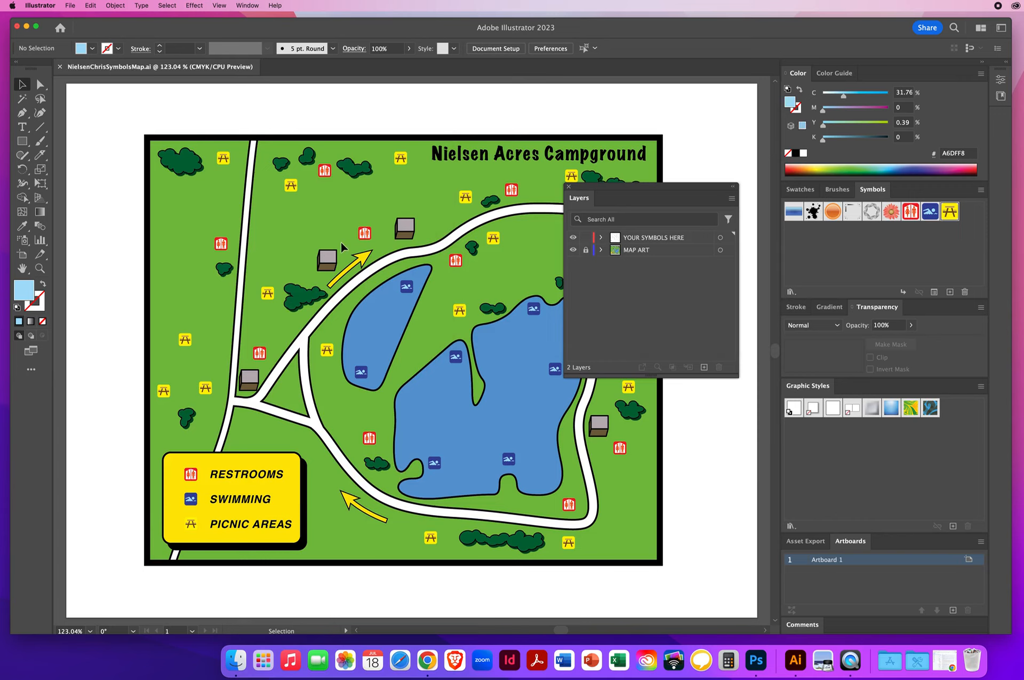
{"action": "left_click_drag", "start_coordinate": [678, 185], "coordinate": [680, 213]}
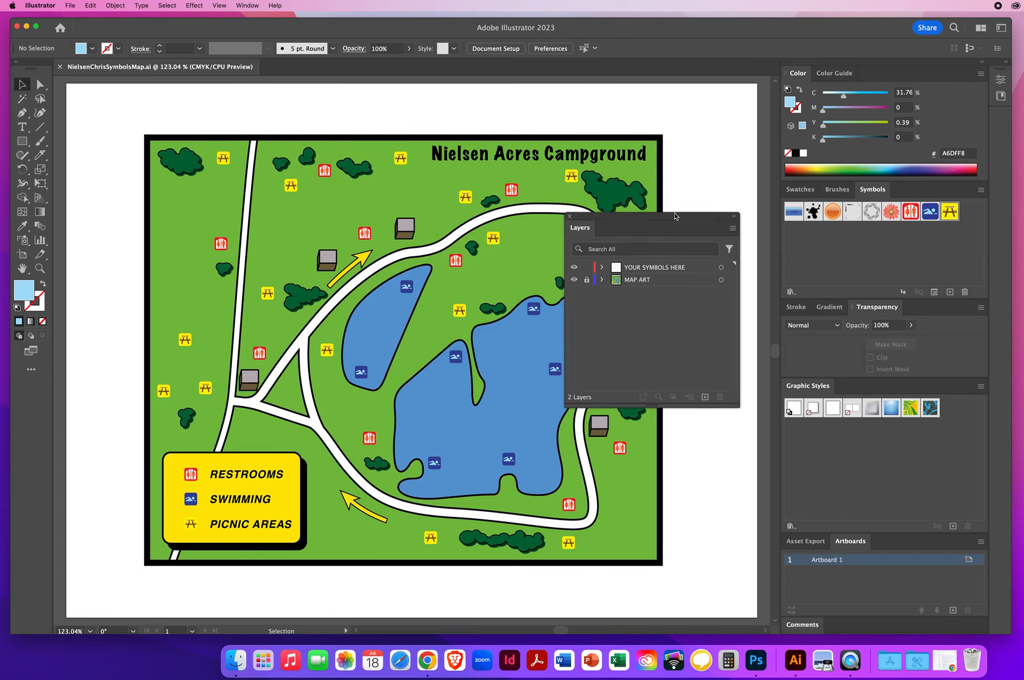